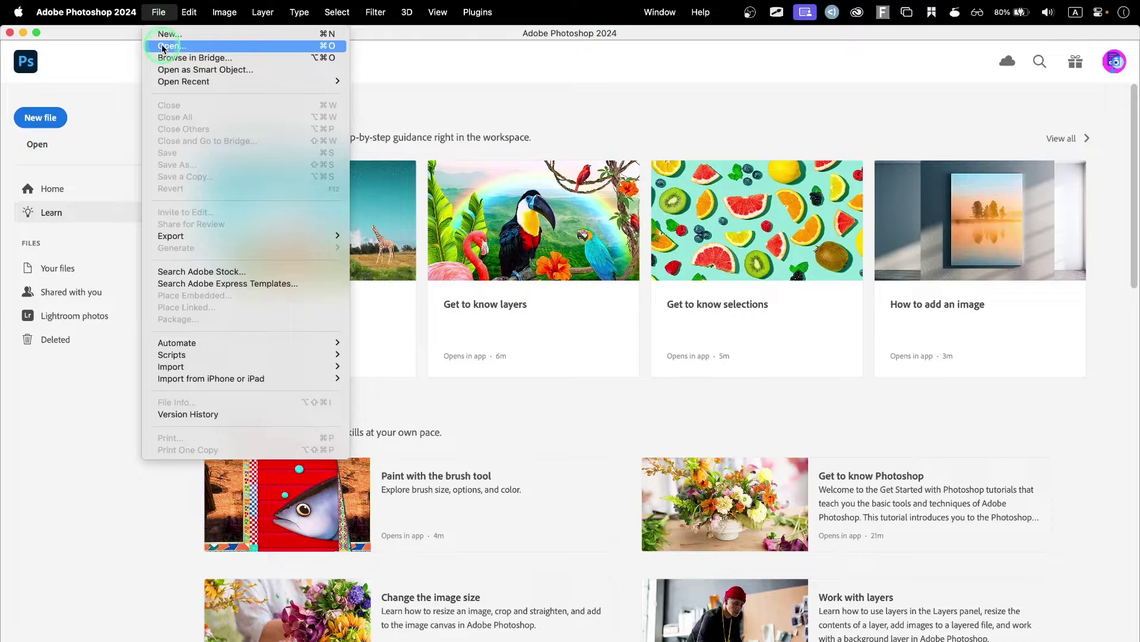
Open 자연스럽게 합성하기 1.jpg from the 예제 연습 파일 folder as a new document in Photoshop.
click(425, 68)
key(ctrl+Up)
click(1023, 228)
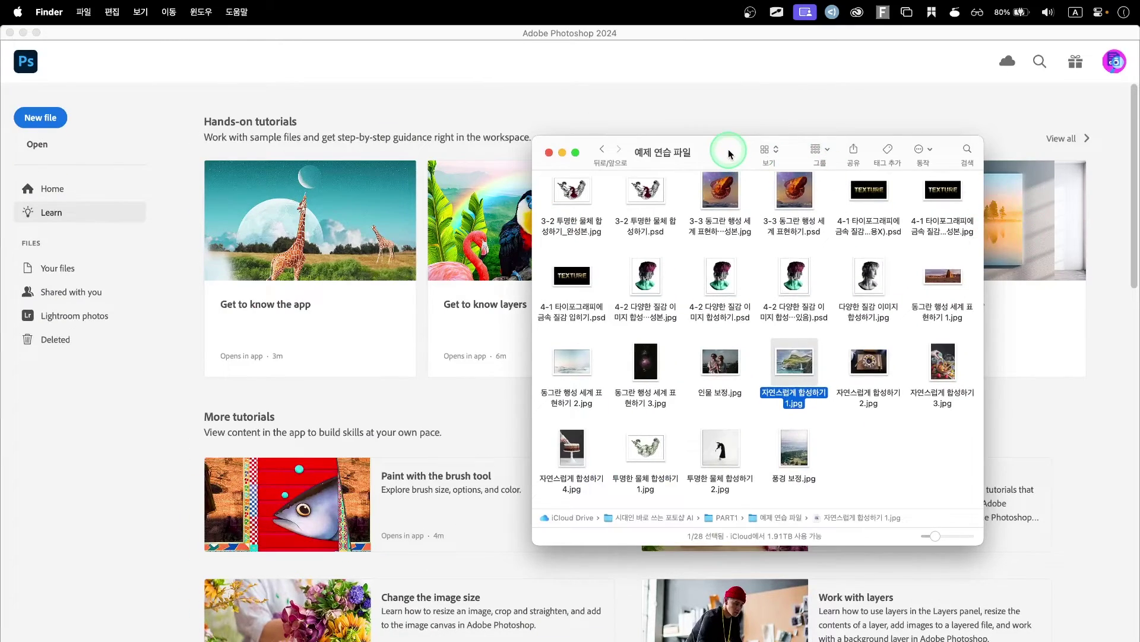
drag(729, 153, 738, 162)
click(814, 396)
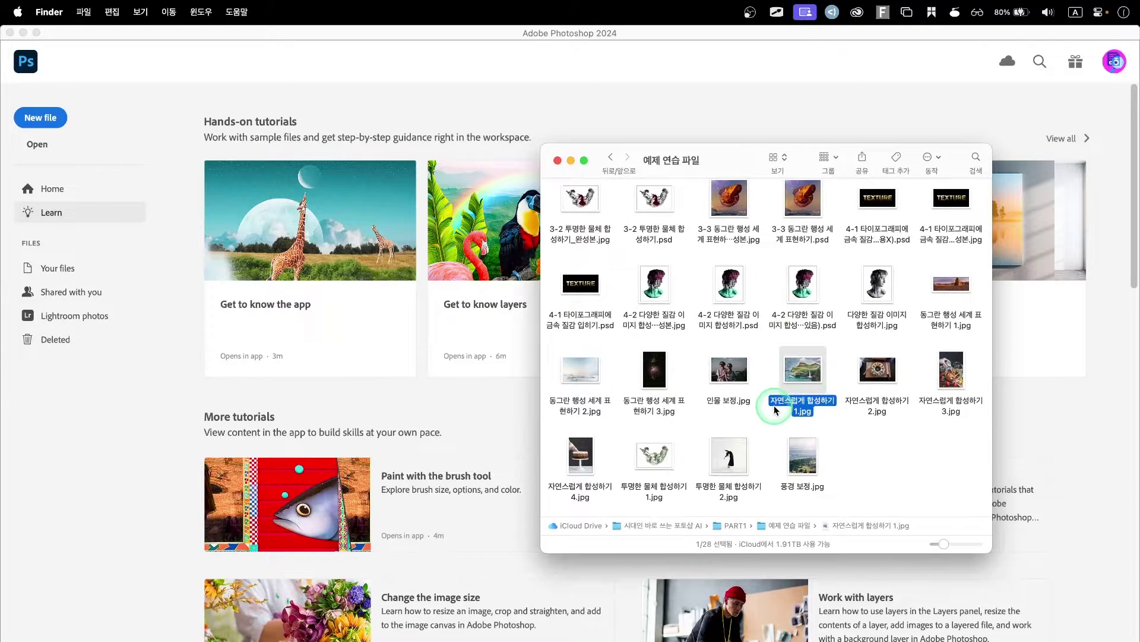
drag(814, 371, 369, 387)
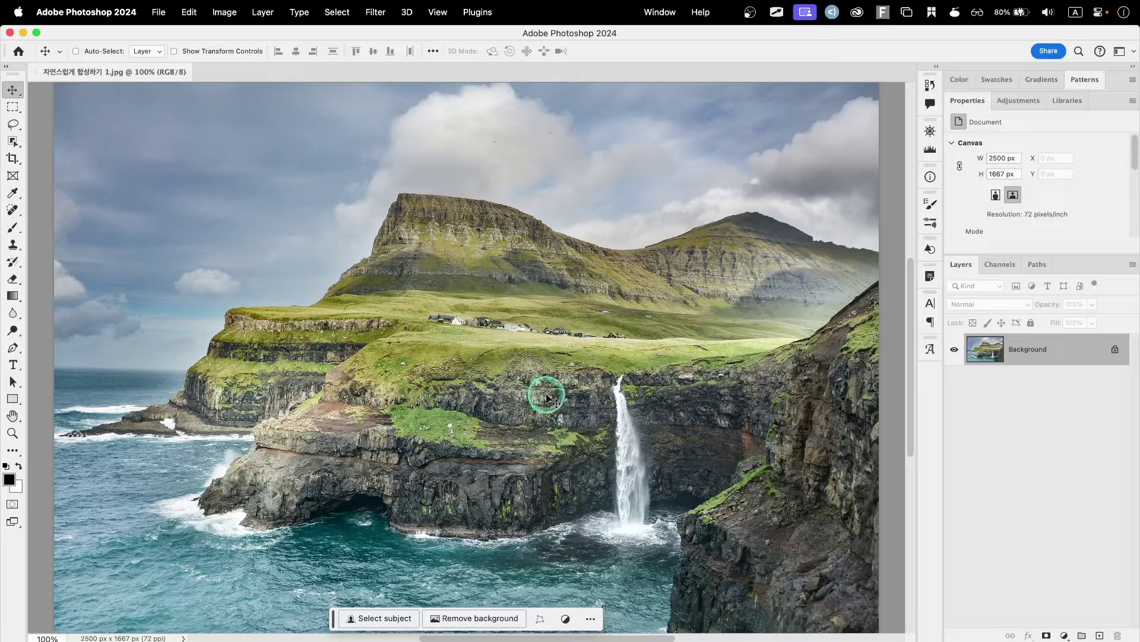
Select the sky area of the landscape photo with the automatic Sky selection.
scroll(547, 398, down, 3)
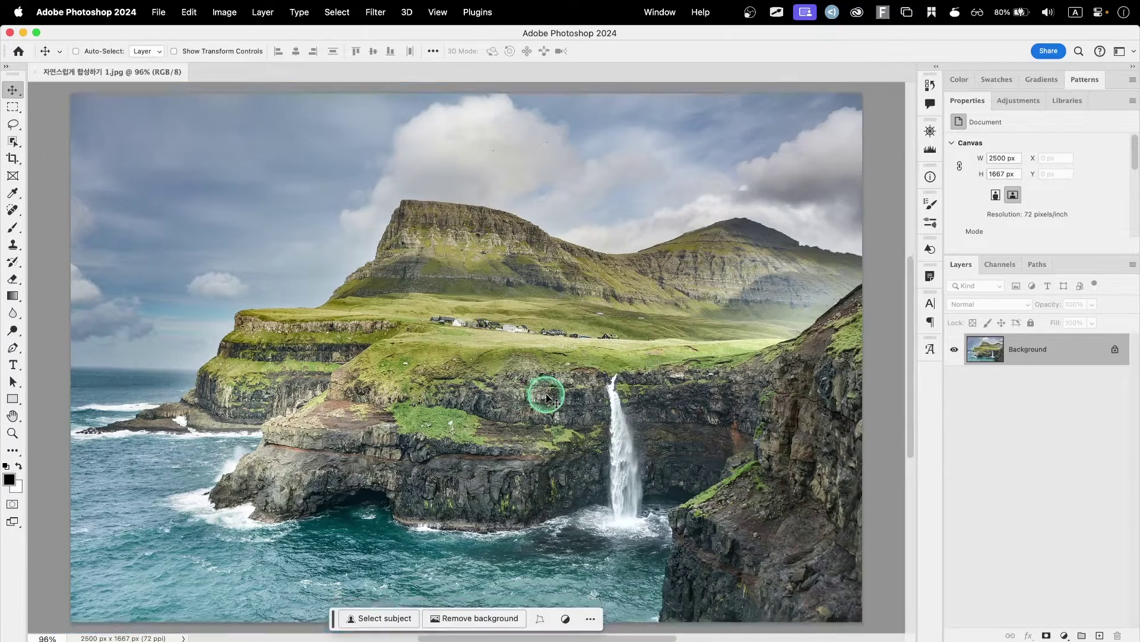
scroll(546, 398, down, 1)
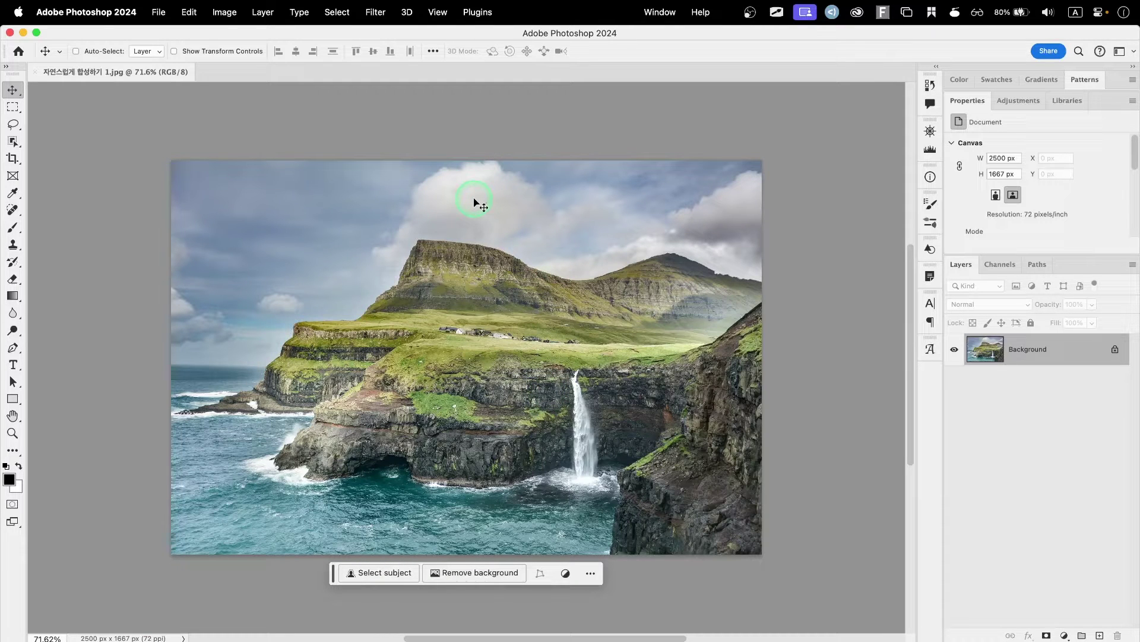
click(336, 13)
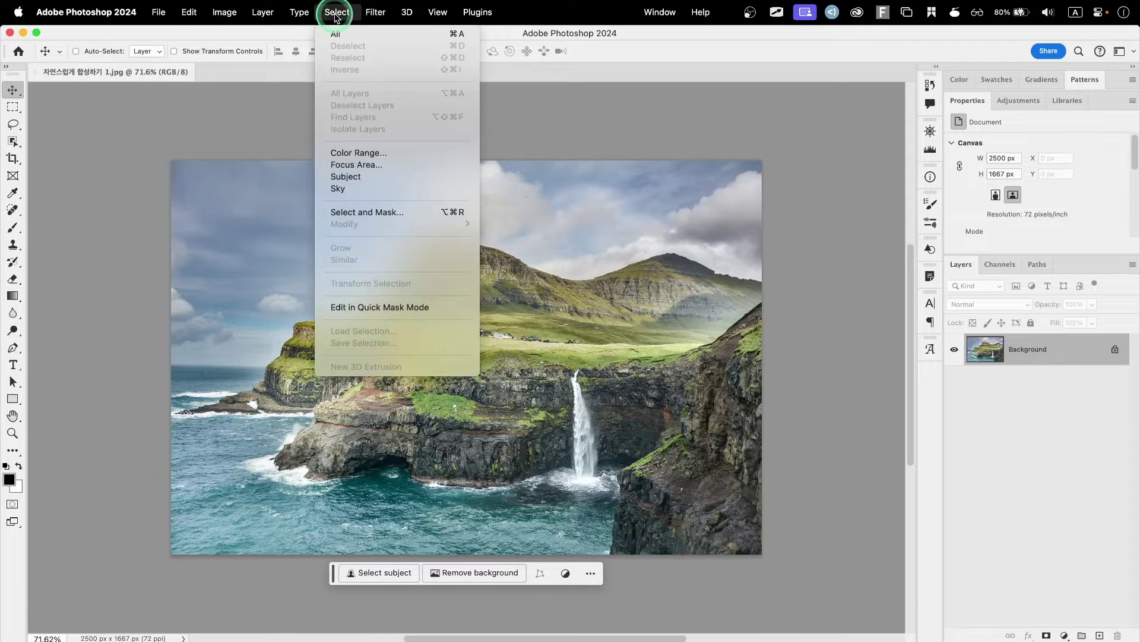
click(349, 189)
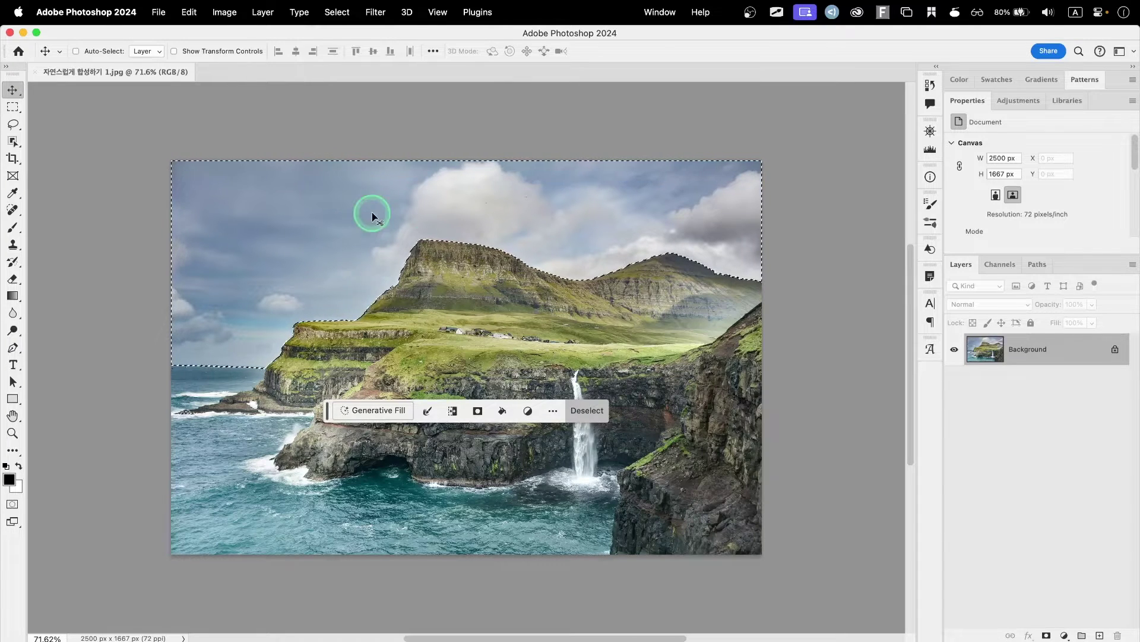
Cover the selected sky with a Solid Color fill layer in ffb243.
click(1064, 635)
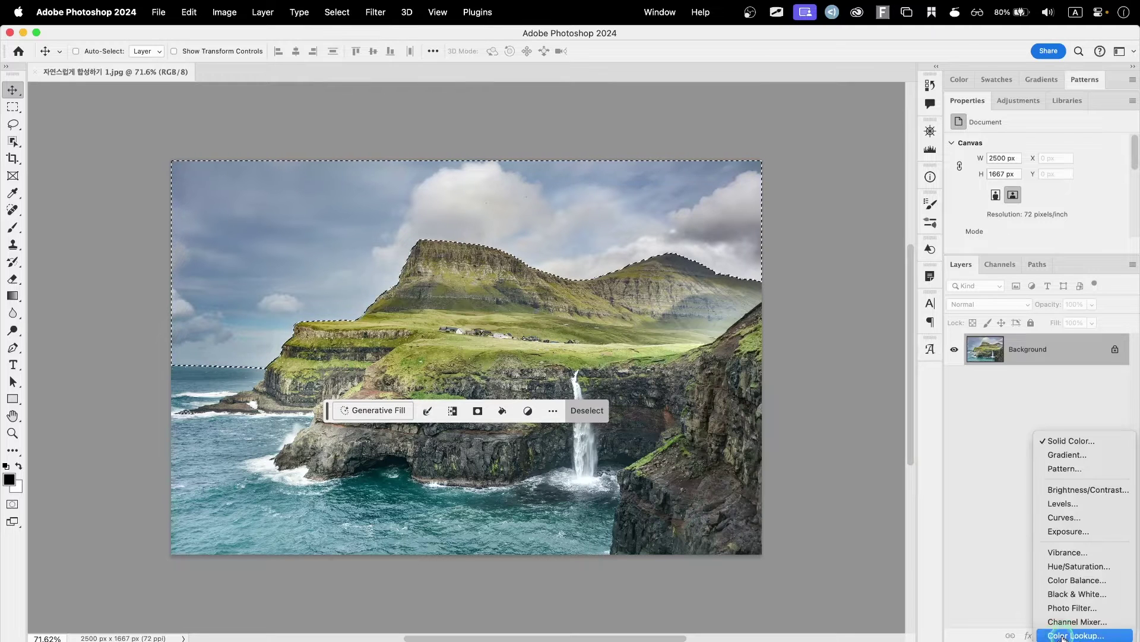
click(1062, 441)
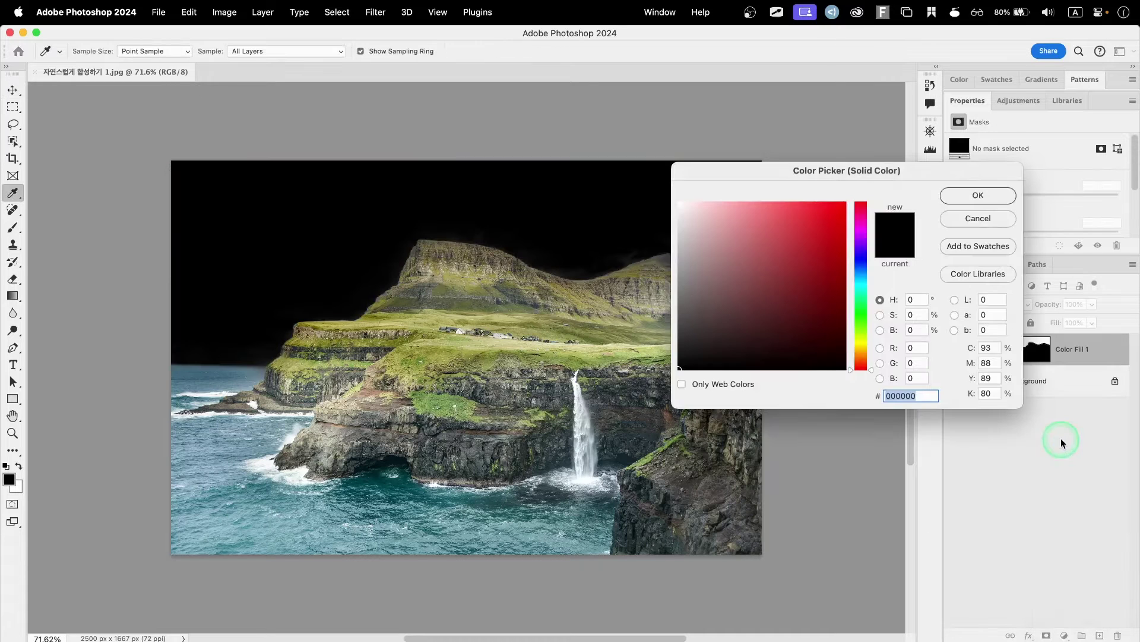
click(918, 396)
drag(919, 396, 872, 397)
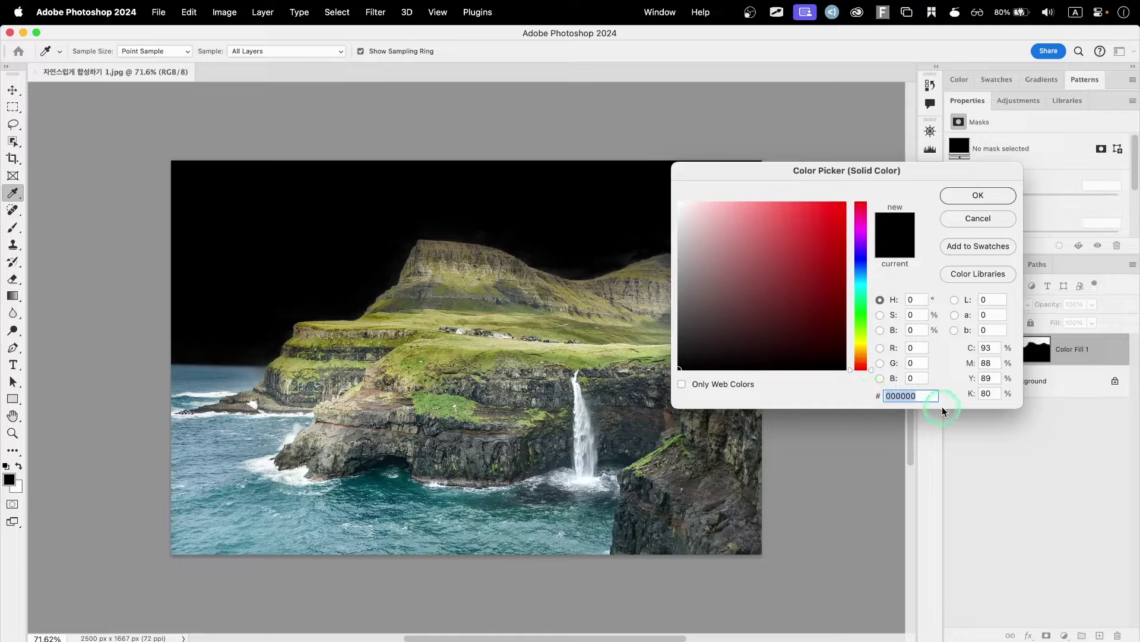
text(ffb243)
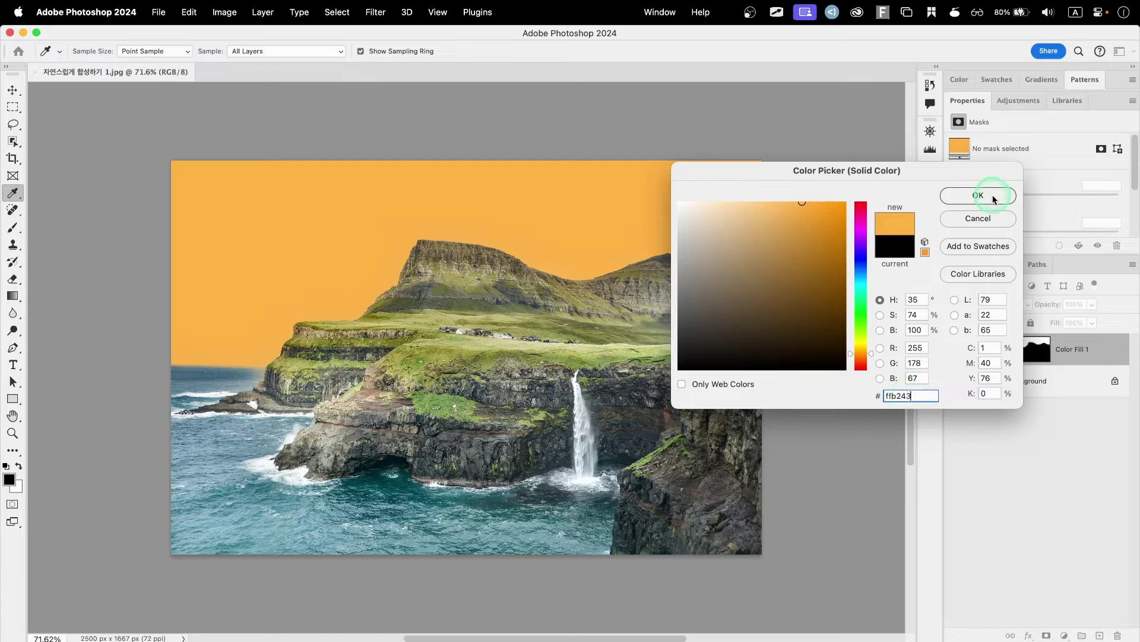
click(993, 196)
click(1033, 344)
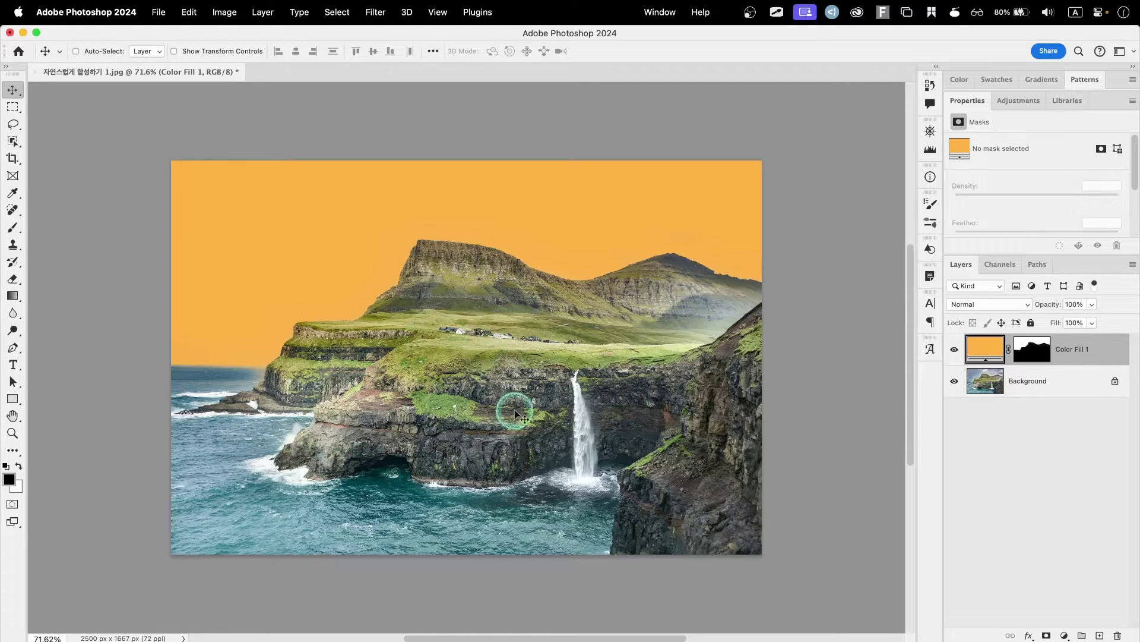
Outline the front cliff, from the grassy ridge down to the waterline, as a closed selection with the Magnetic Lasso Tool.
click(12, 126)
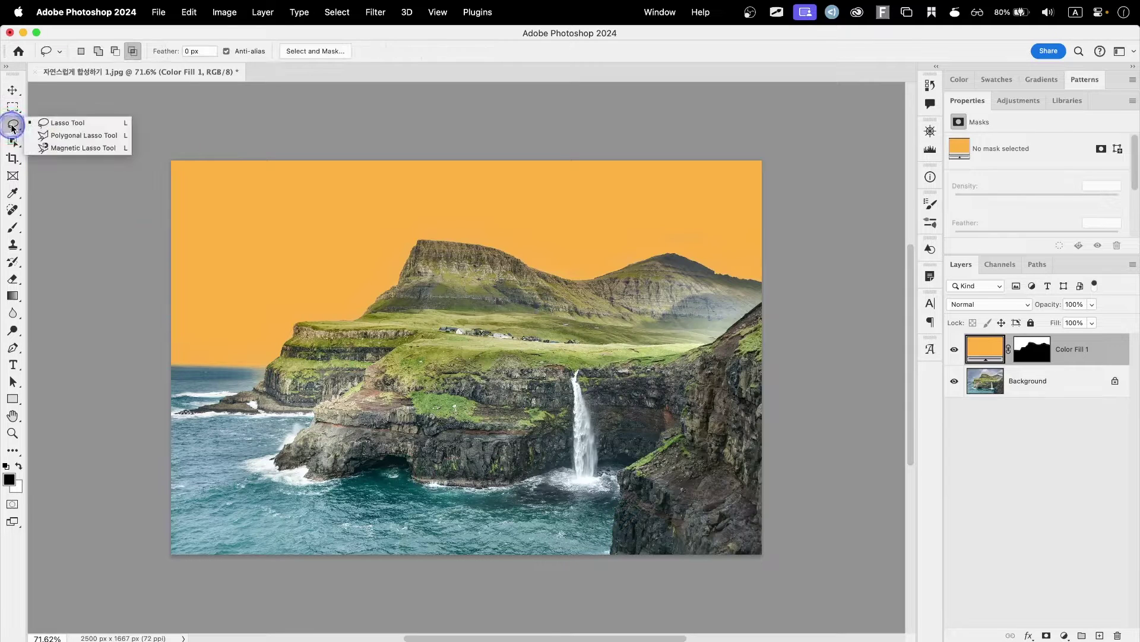
click(67, 149)
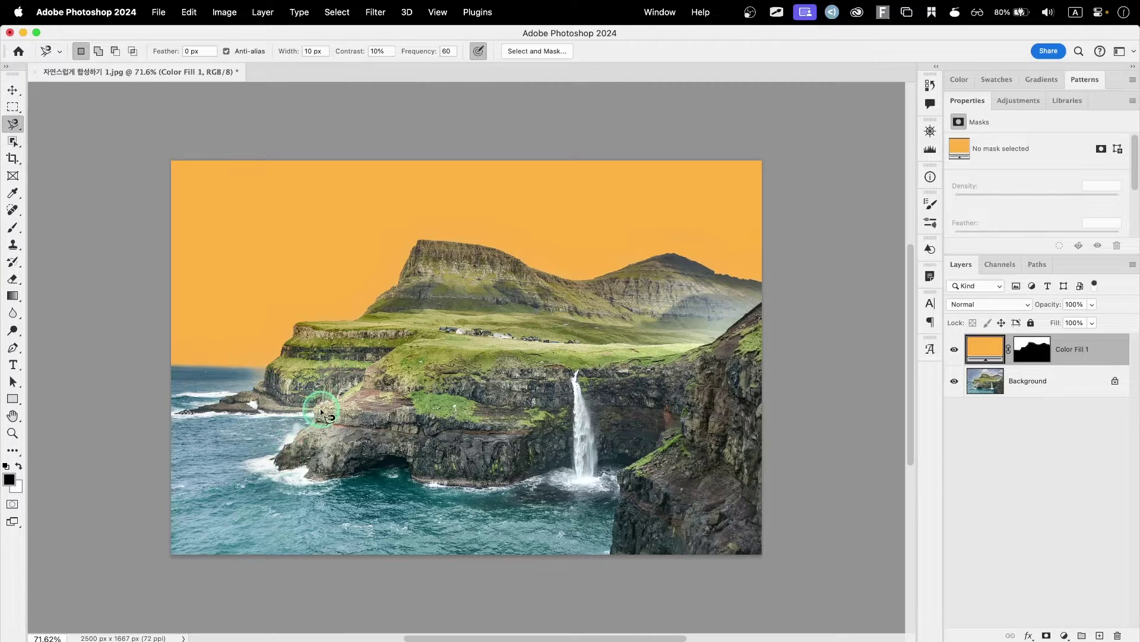
scroll(329, 405, up, 3)
scroll(322, 412, up, 2)
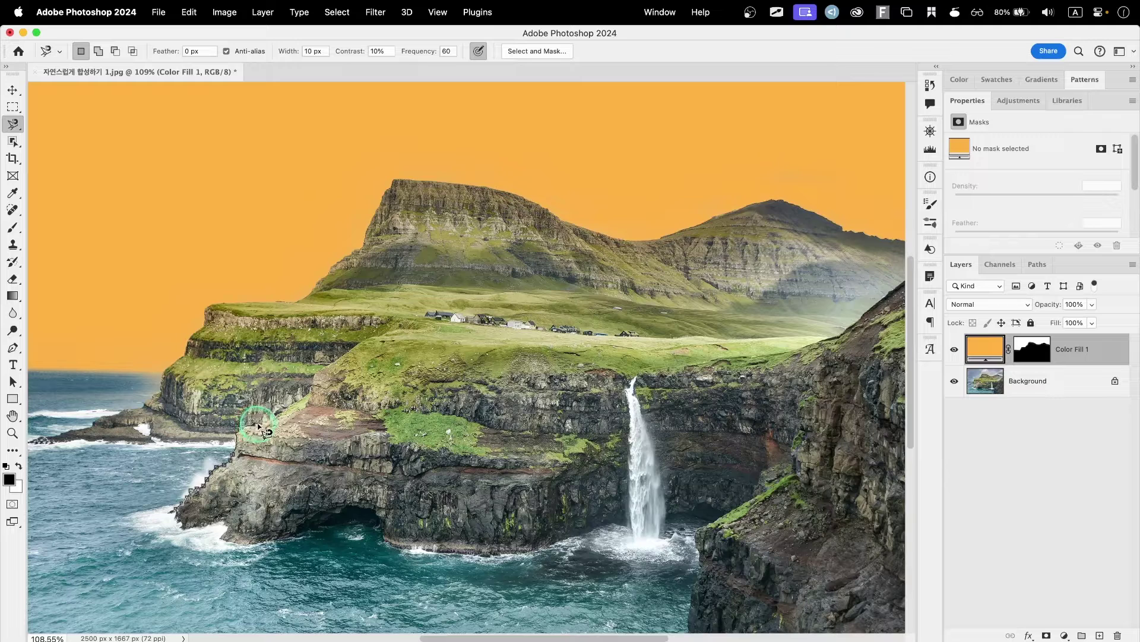
click(272, 411)
click(287, 405)
click(309, 397)
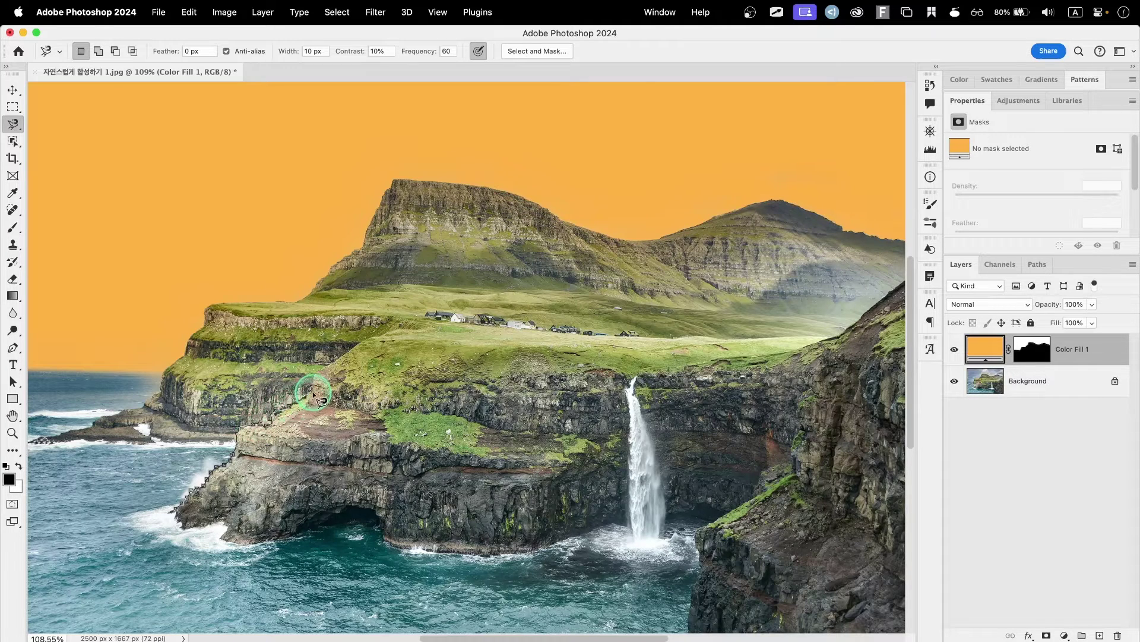
click(311, 371)
click(351, 354)
drag(349, 349, 425, 329)
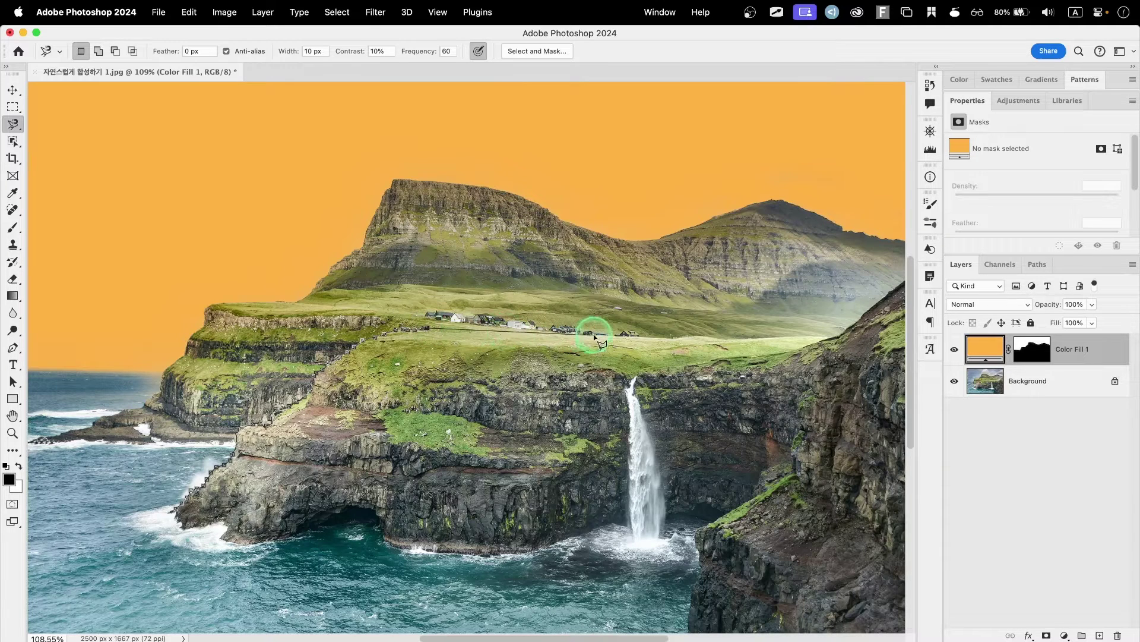
alt+click(623, 339)
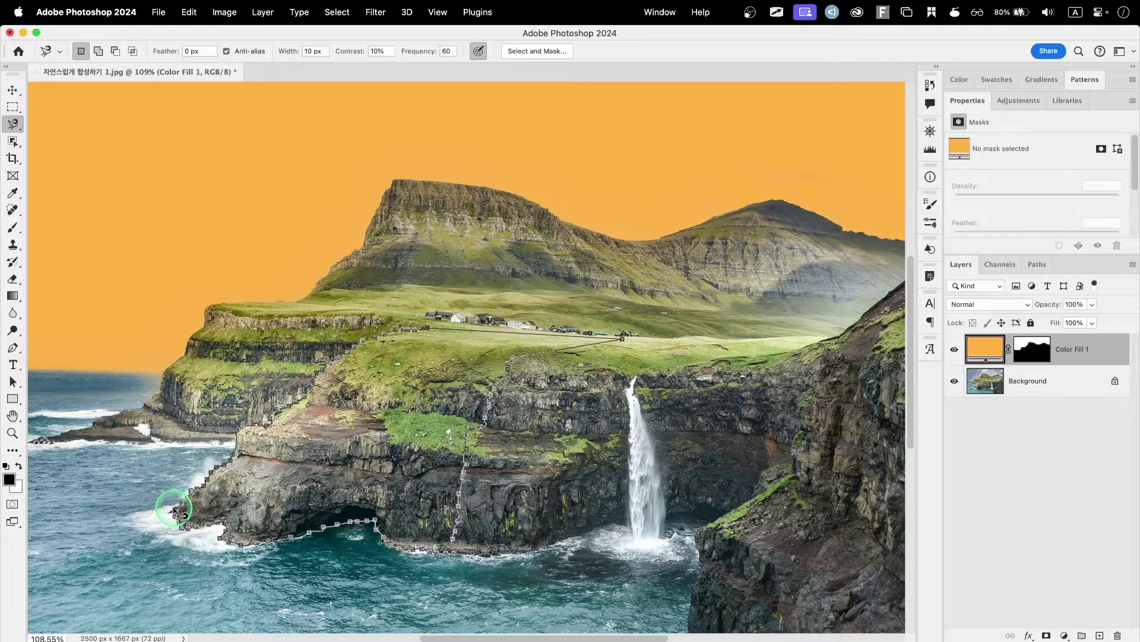
click(176, 510)
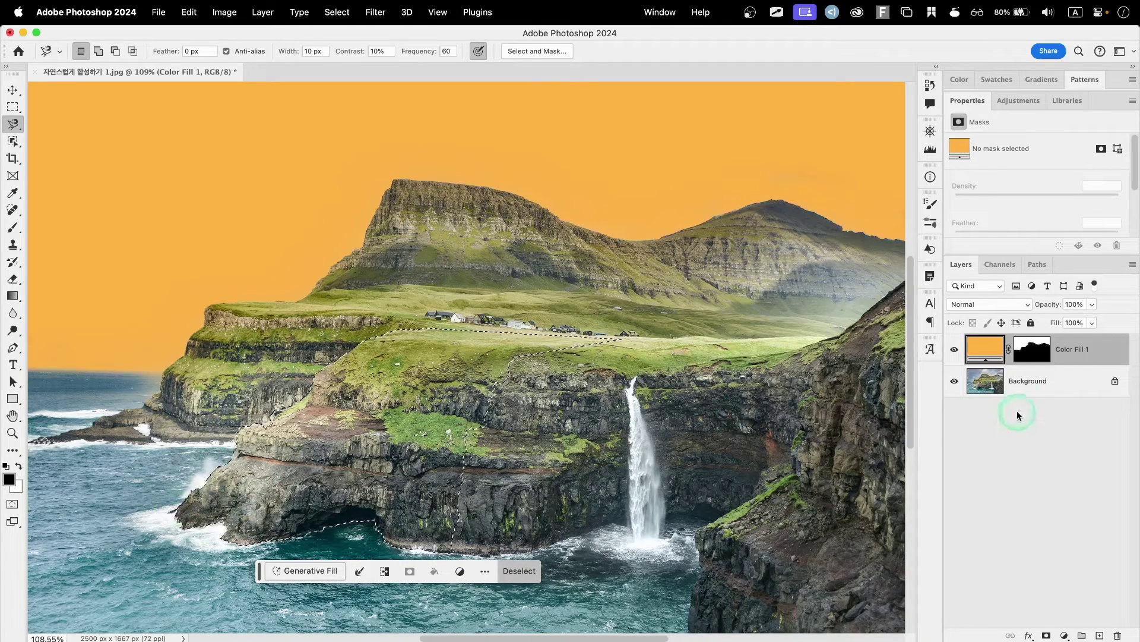
Cut the selected cliff from the Background layer onto a new layer and check the cut-out by hiding and showing that layer.
click(1030, 392)
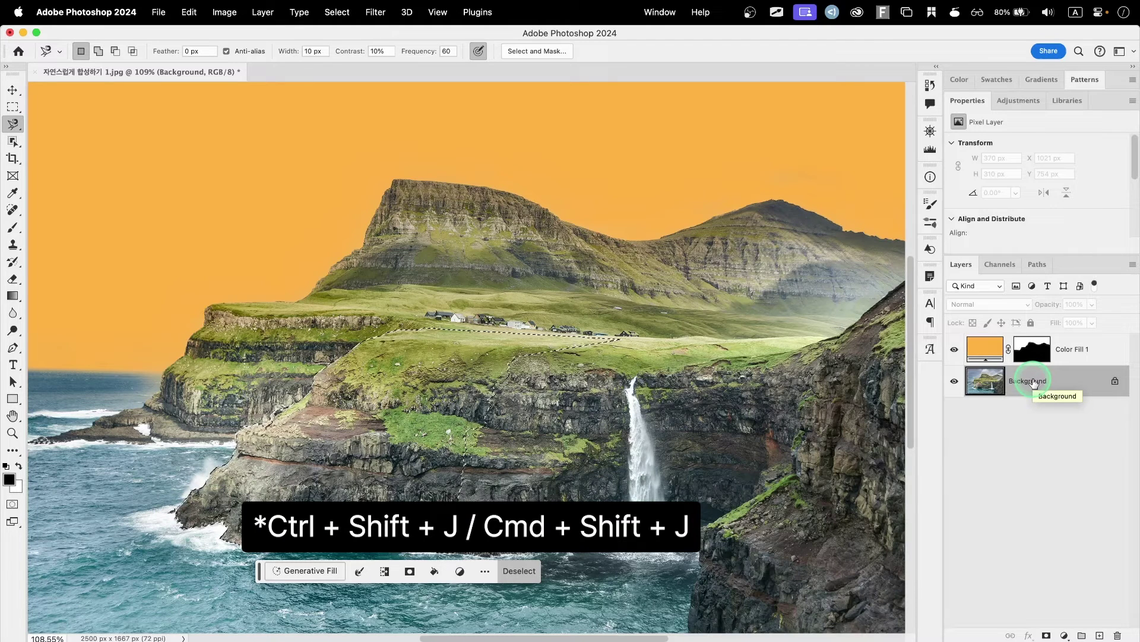
key(super+shift+j)
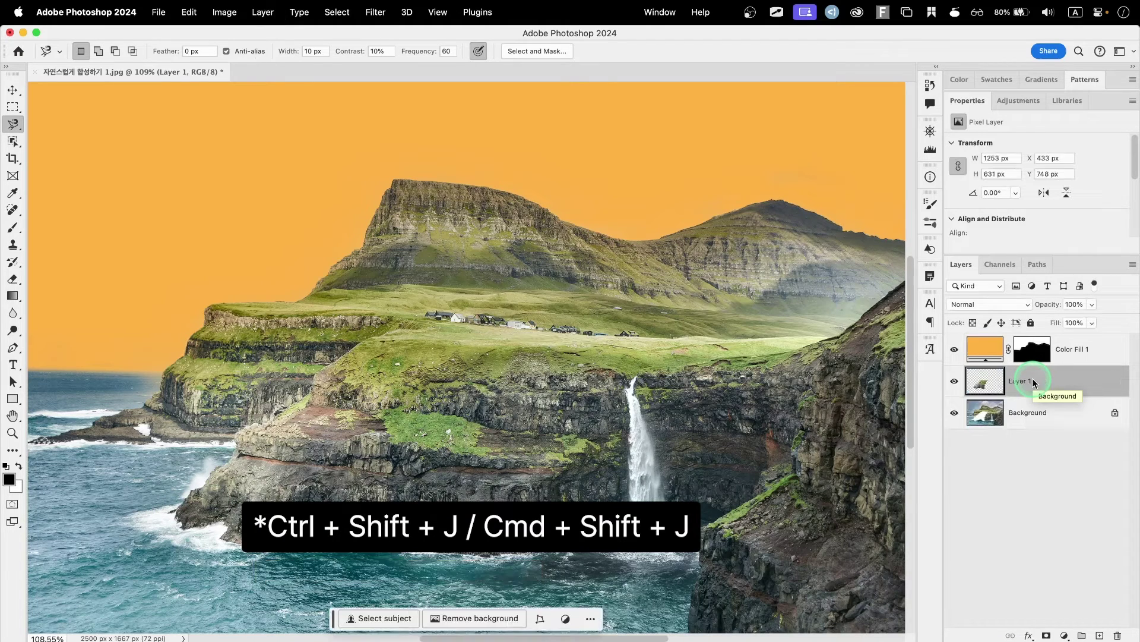
click(954, 383)
click(954, 383)
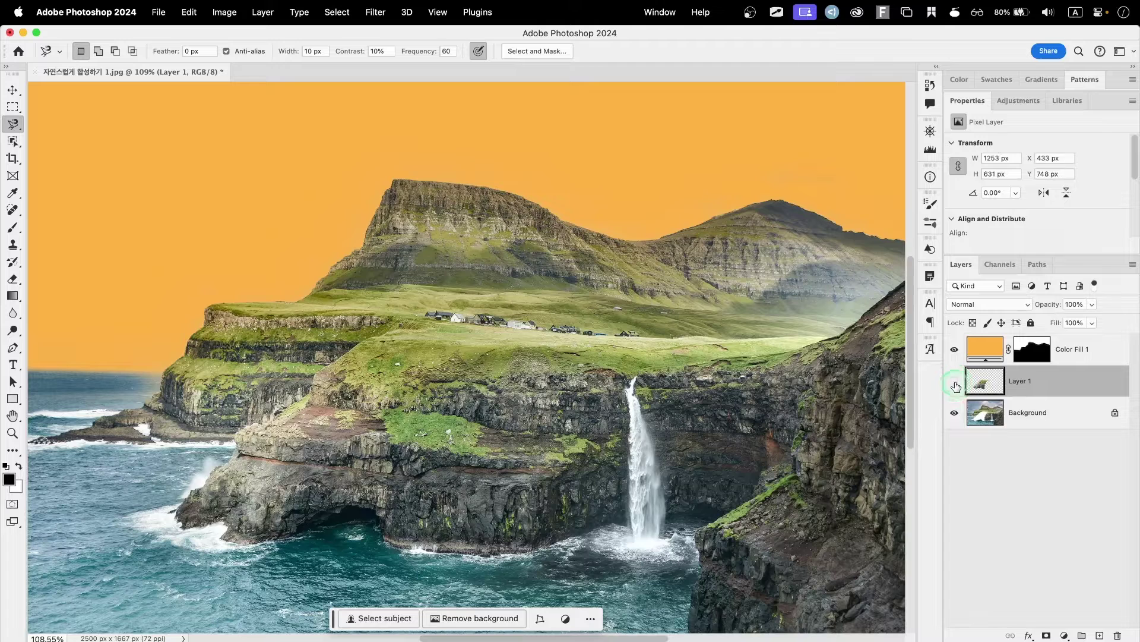
click(955, 383)
click(1017, 419)
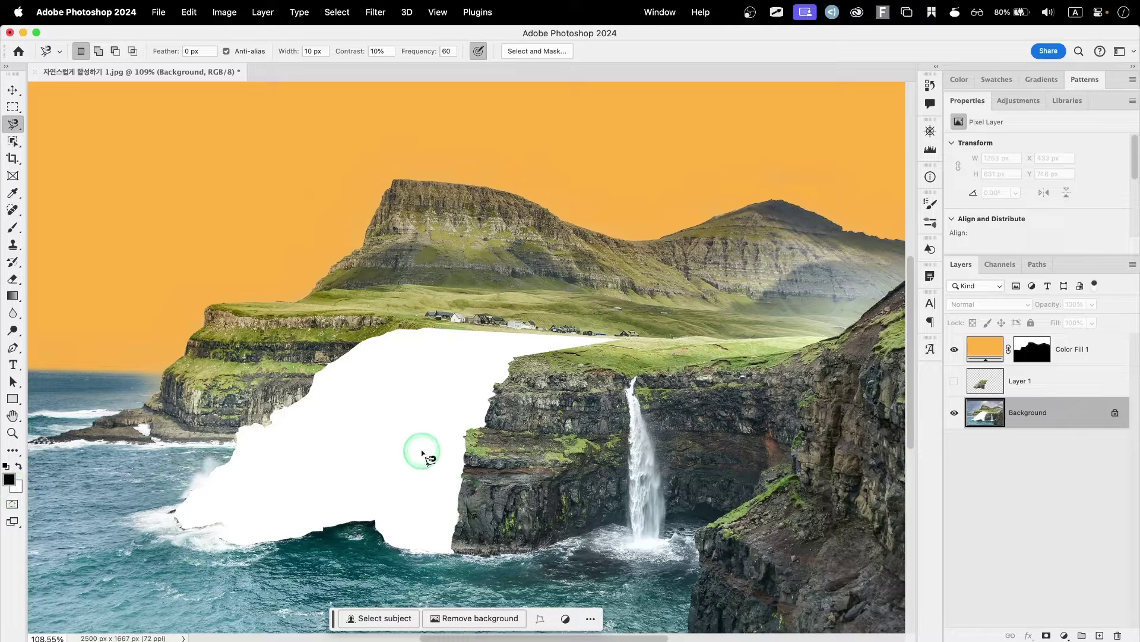
click(954, 381)
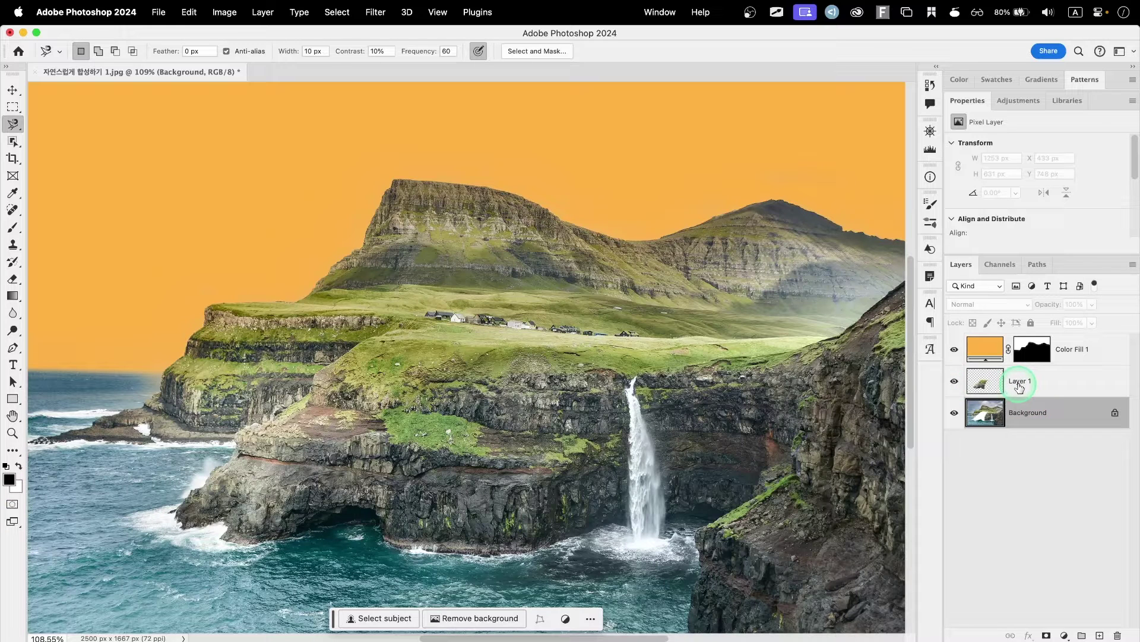
Rename the cut-out cliff layer as 조각 앞면.
double_click(1018, 383)
key(BackSpace)
key(ctrl+space)
text(조각 ㅇ)
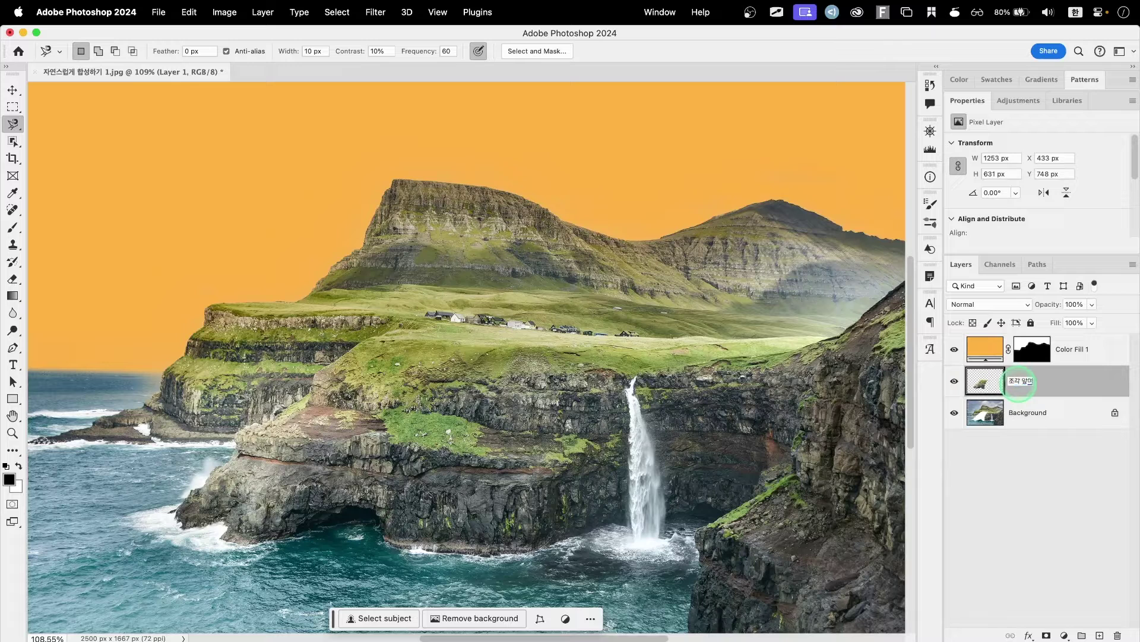
text(앞면)
key(Return)
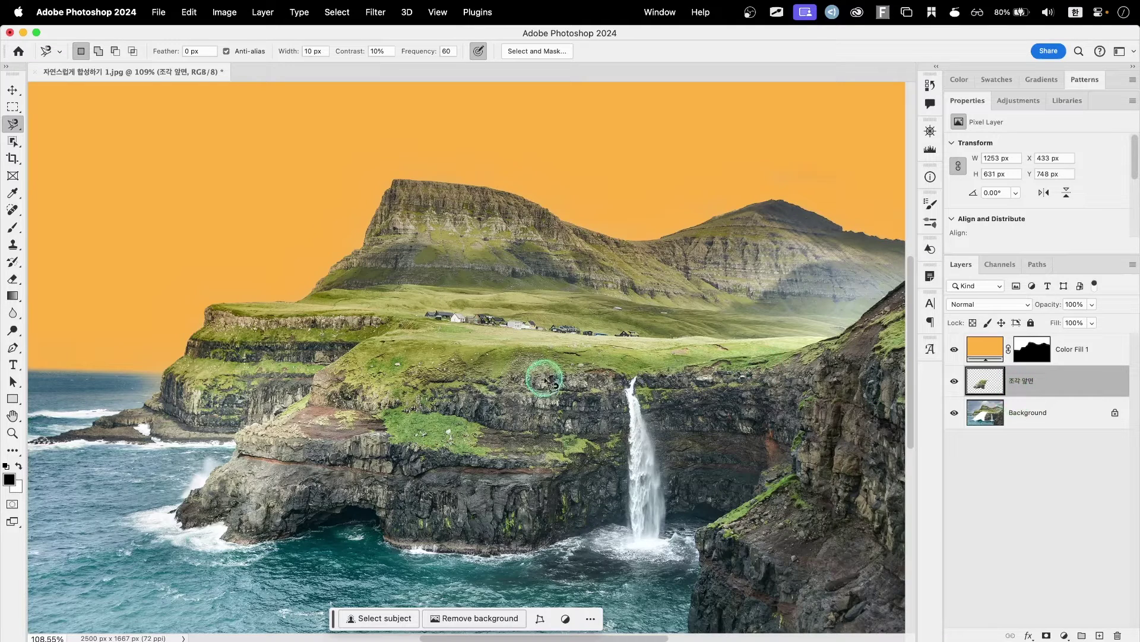
Move the cut-out cliff up and left to X 380 px, Y 667 px and show only its layer.
drag(447, 392, 429, 364)
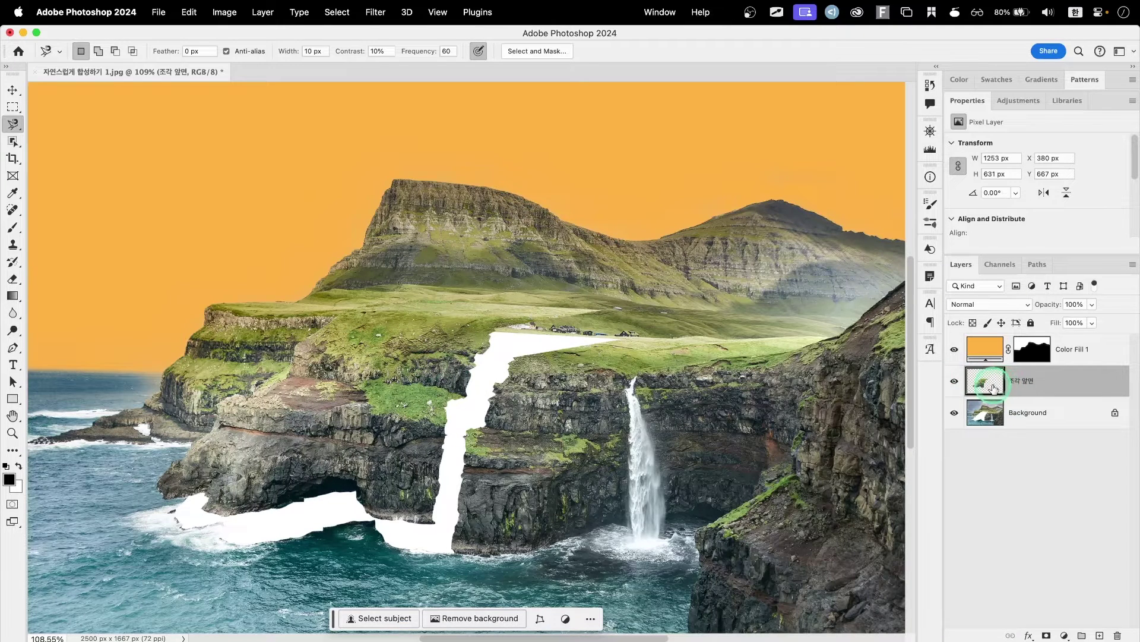
alt+click(955, 382)
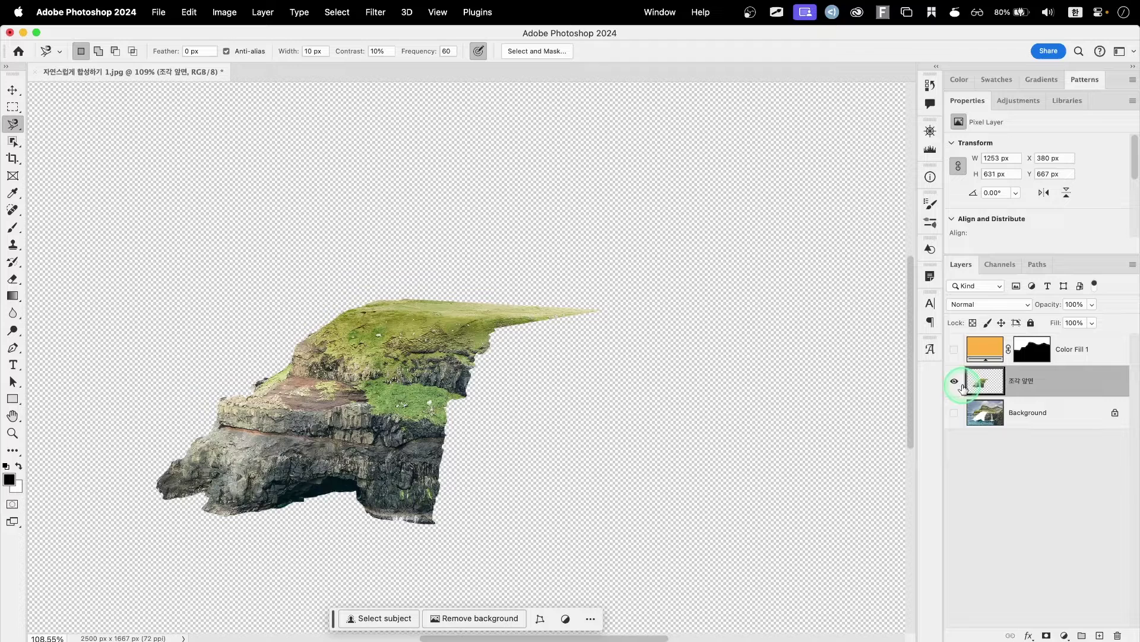
Add a new empty layer above the 조각 앞면 layer and switch to the Mixer Brush Tool.
click(1100, 636)
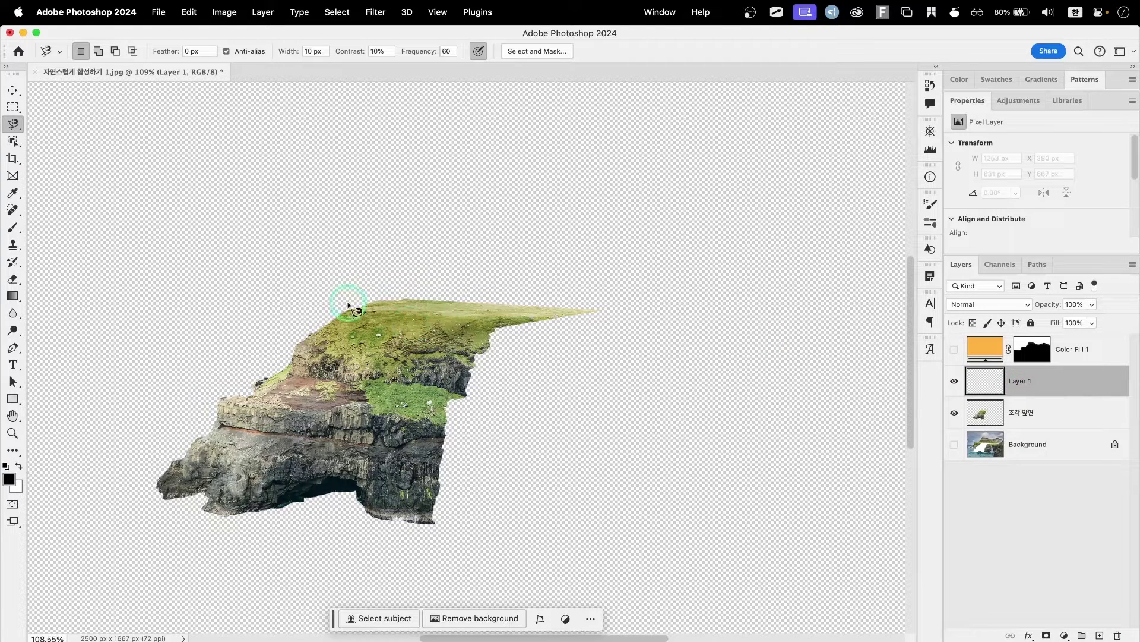
click(16, 233)
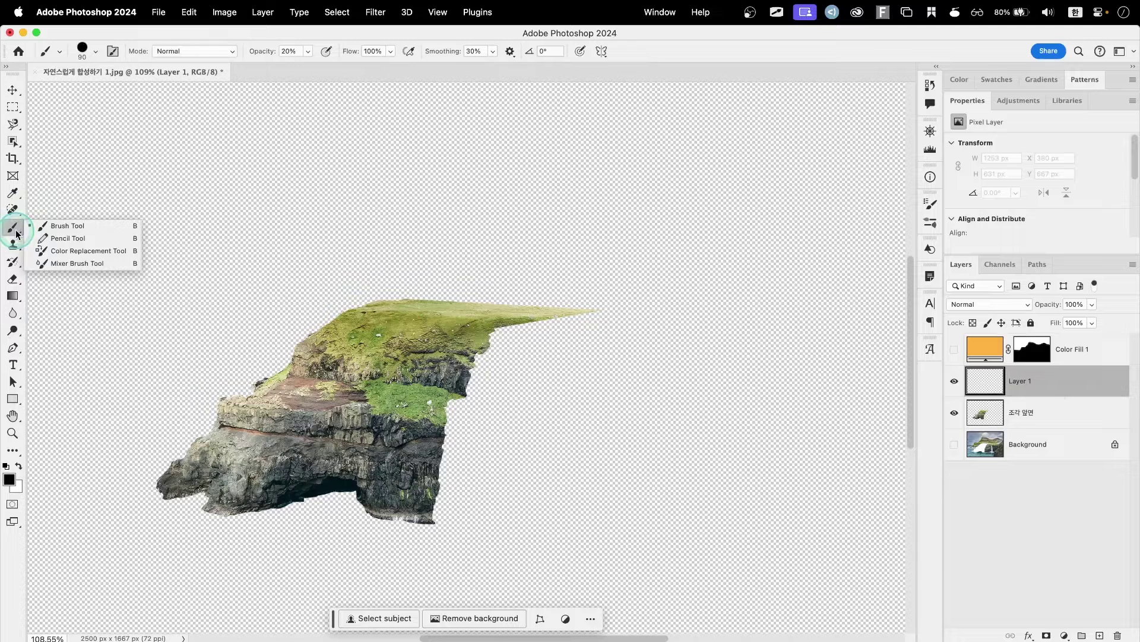
click(66, 265)
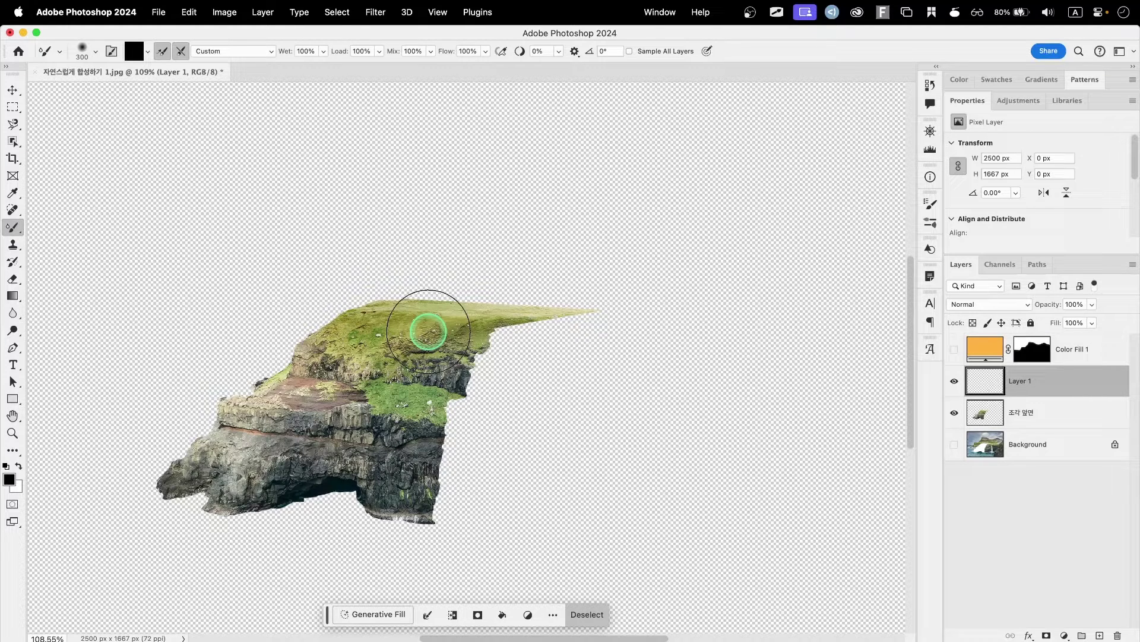
Clean the mixer brush, turn off loading after each stroke, choose the Very Wet, Heavy Mix preset and enable Sample All Layers.
click(148, 55)
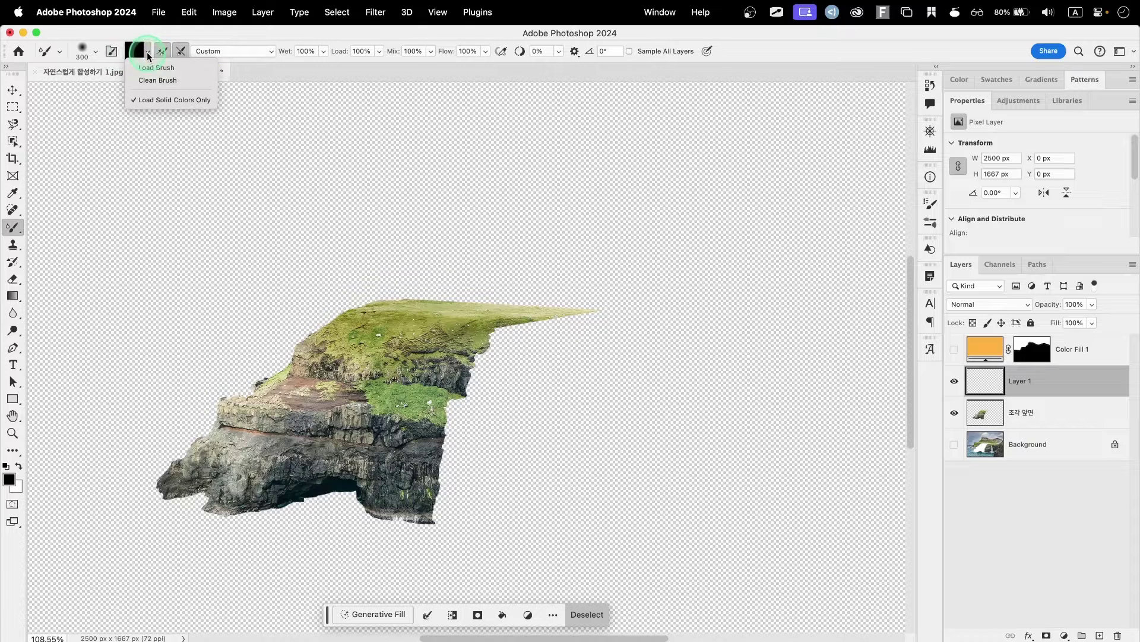
click(148, 85)
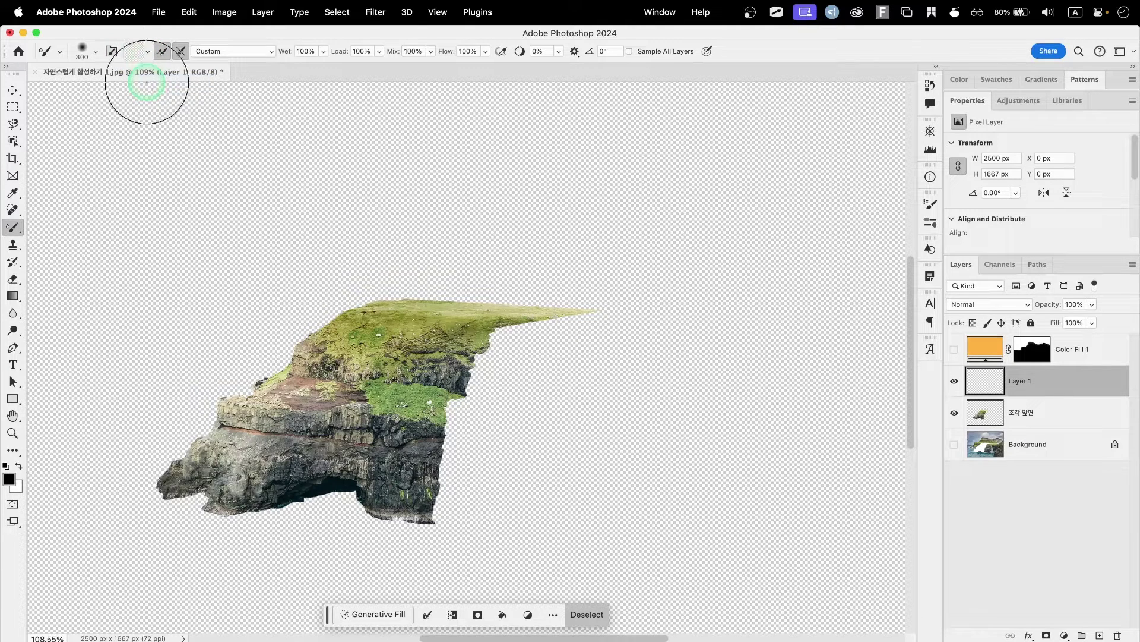
click(164, 55)
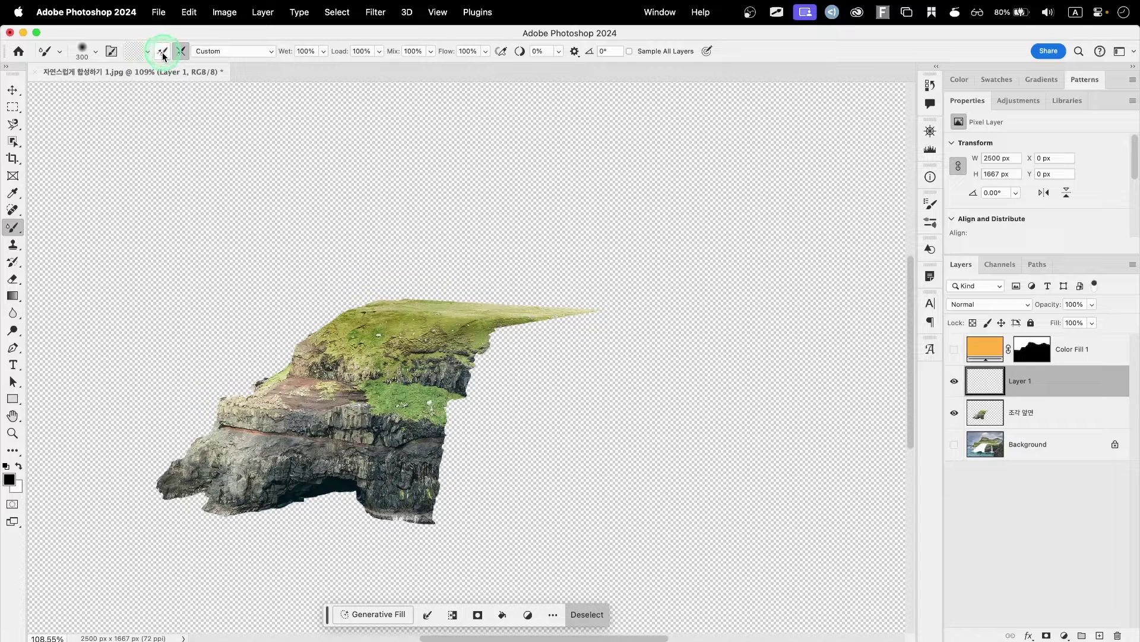
click(231, 52)
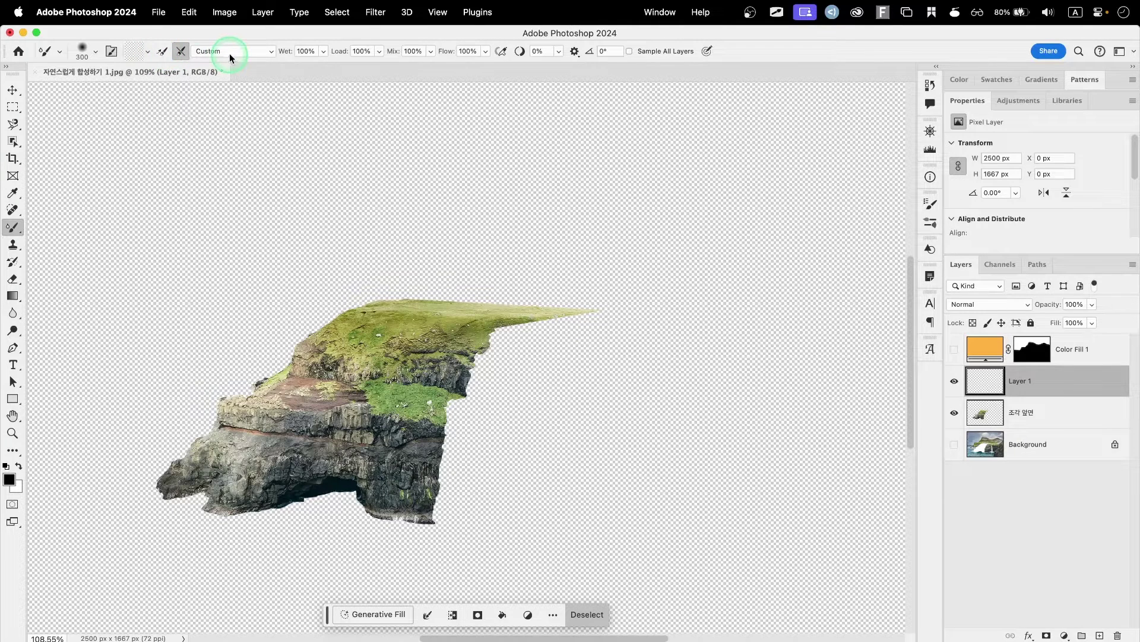
click(225, 255)
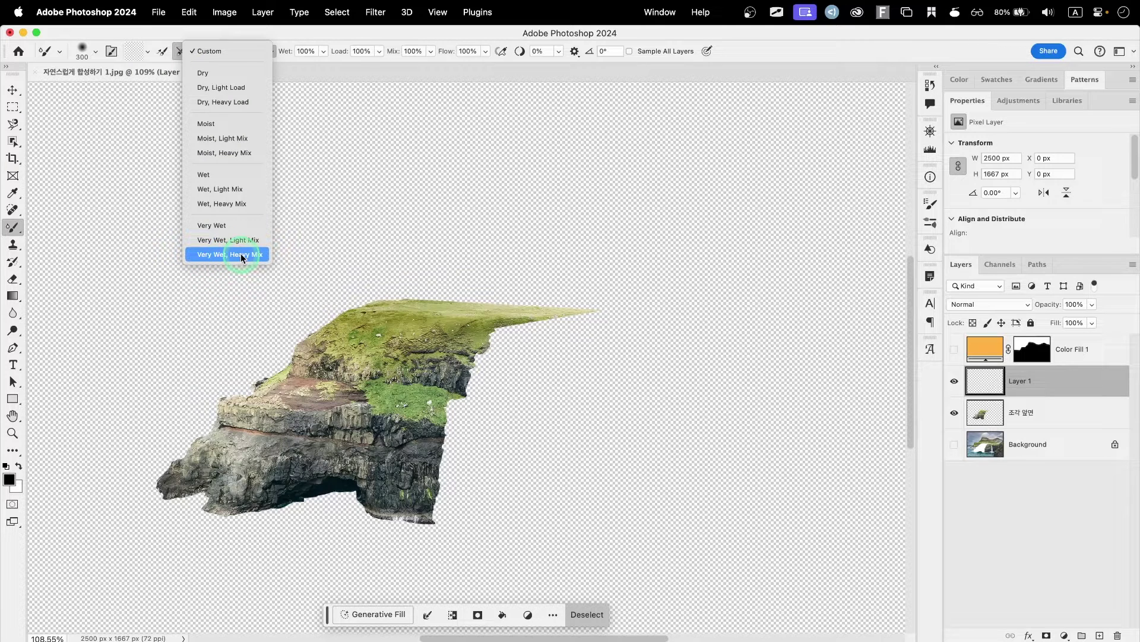
click(241, 254)
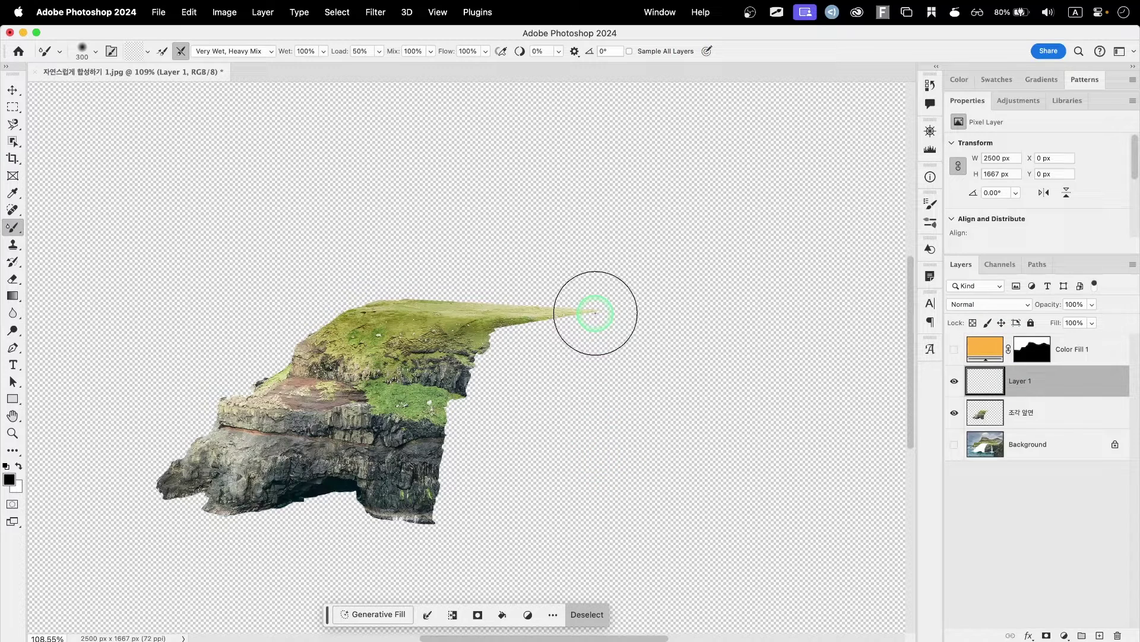
click(640, 52)
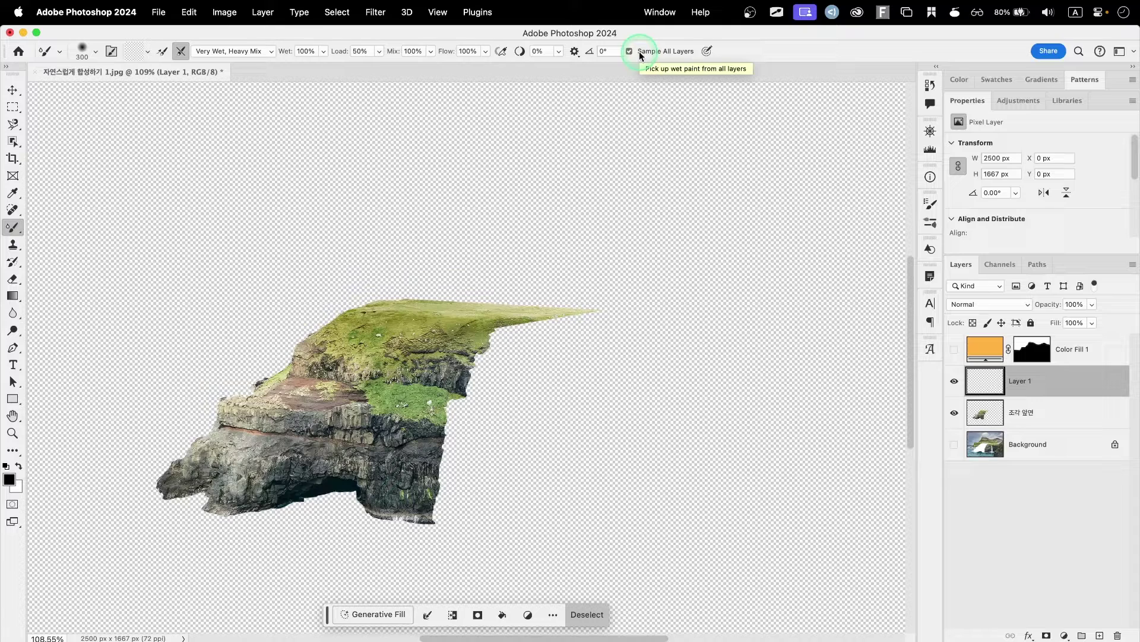
Choose the Hard Round tip from General Brushes and set the brush size to 250 px.
click(95, 53)
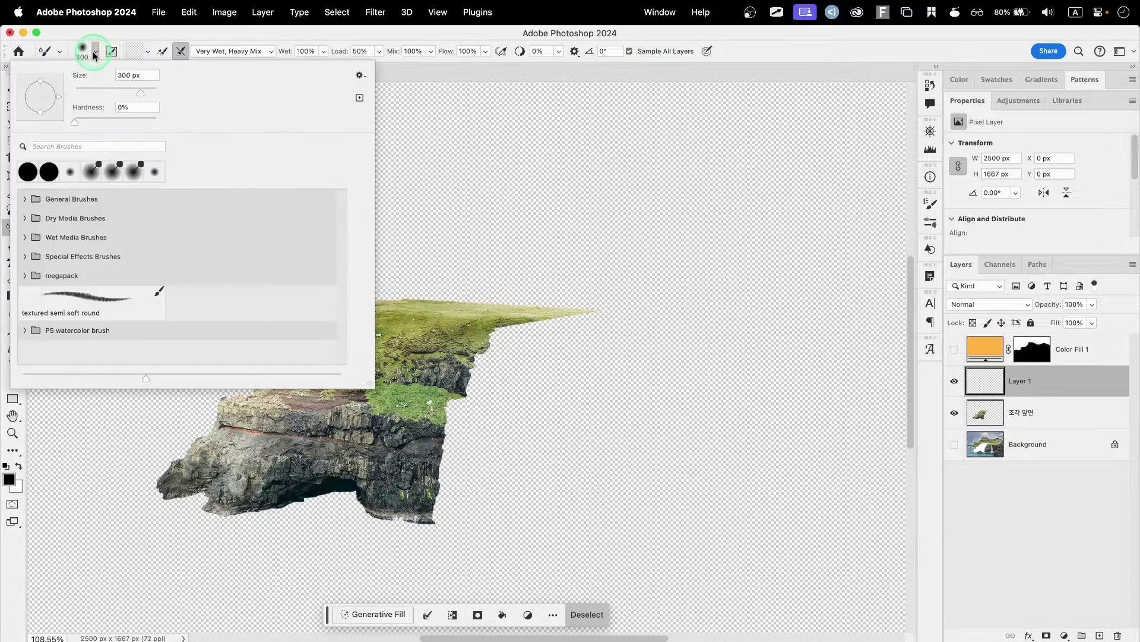
click(50, 202)
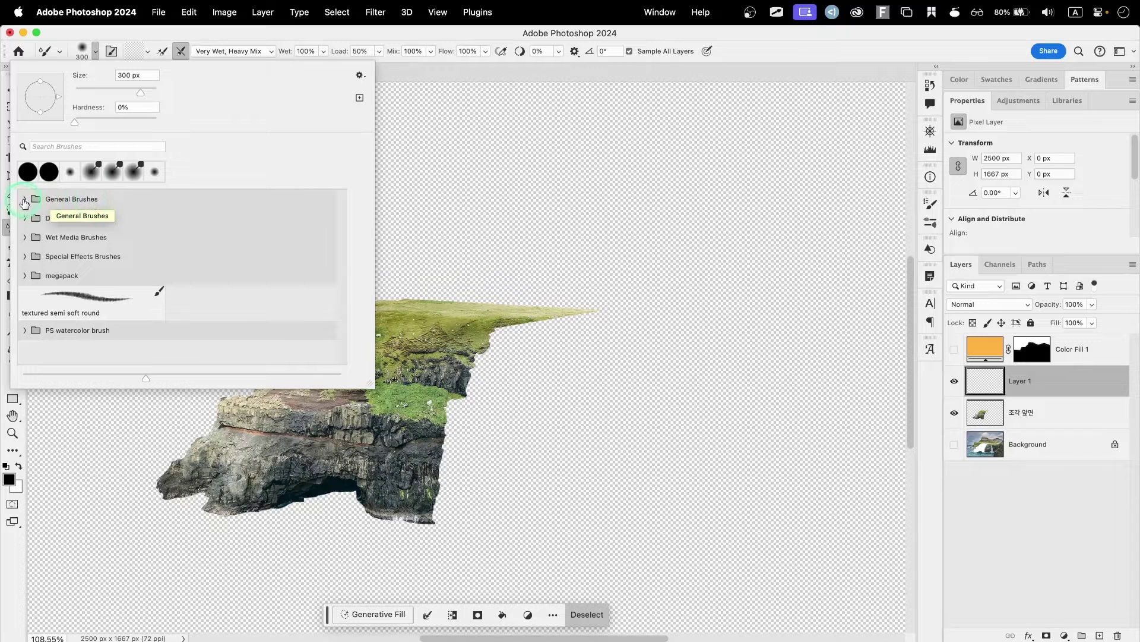
click(23, 200)
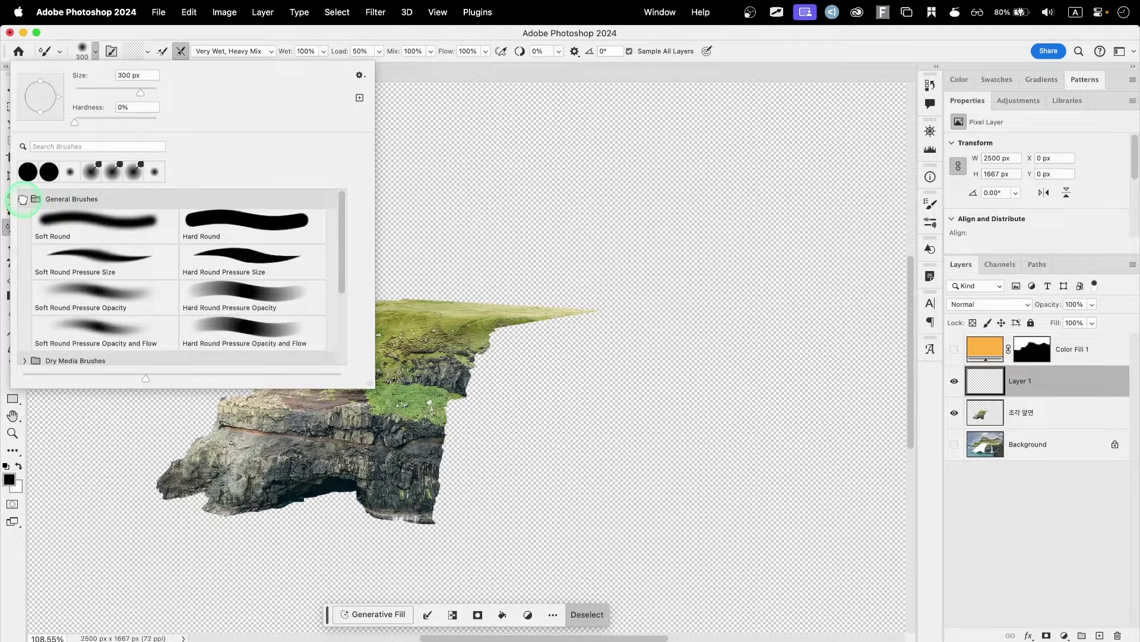
click(225, 232)
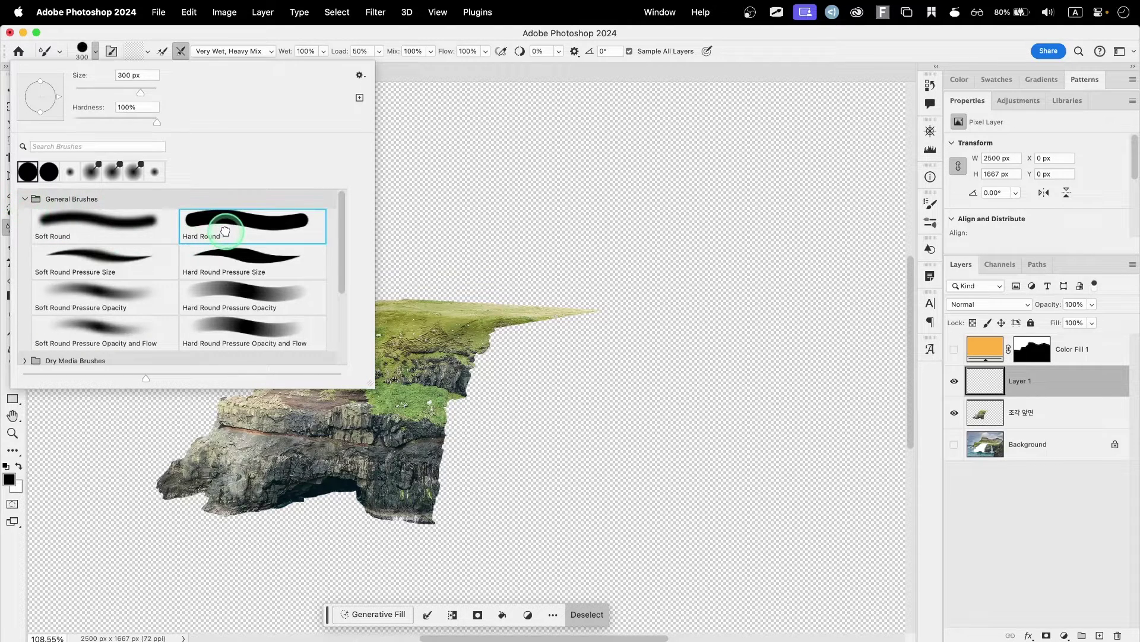
click(232, 30)
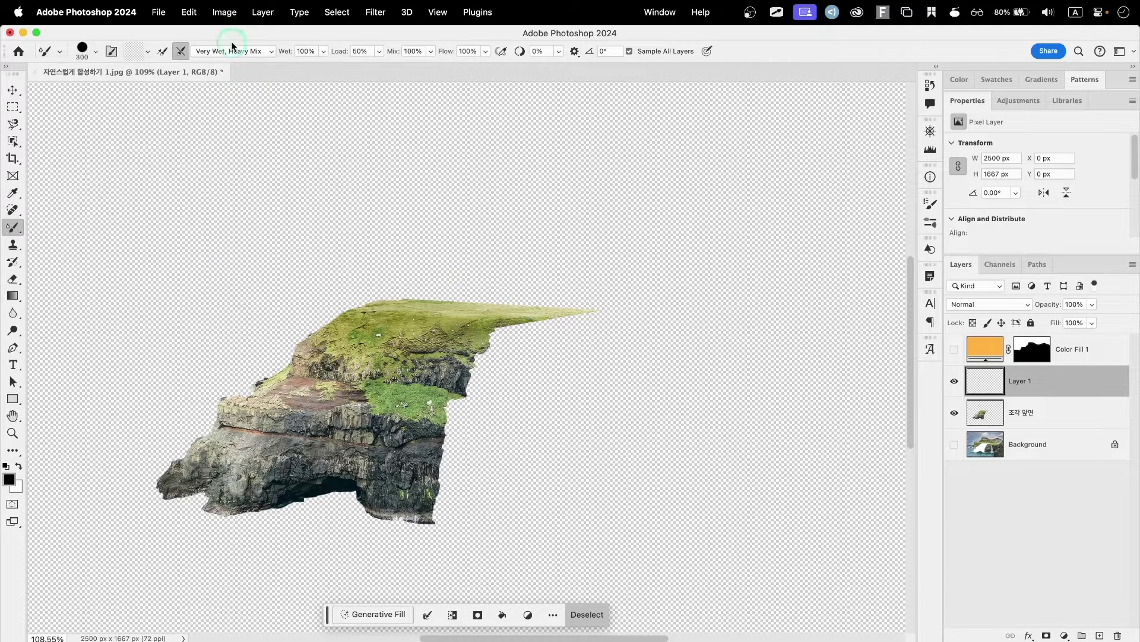
key(bracketleft)
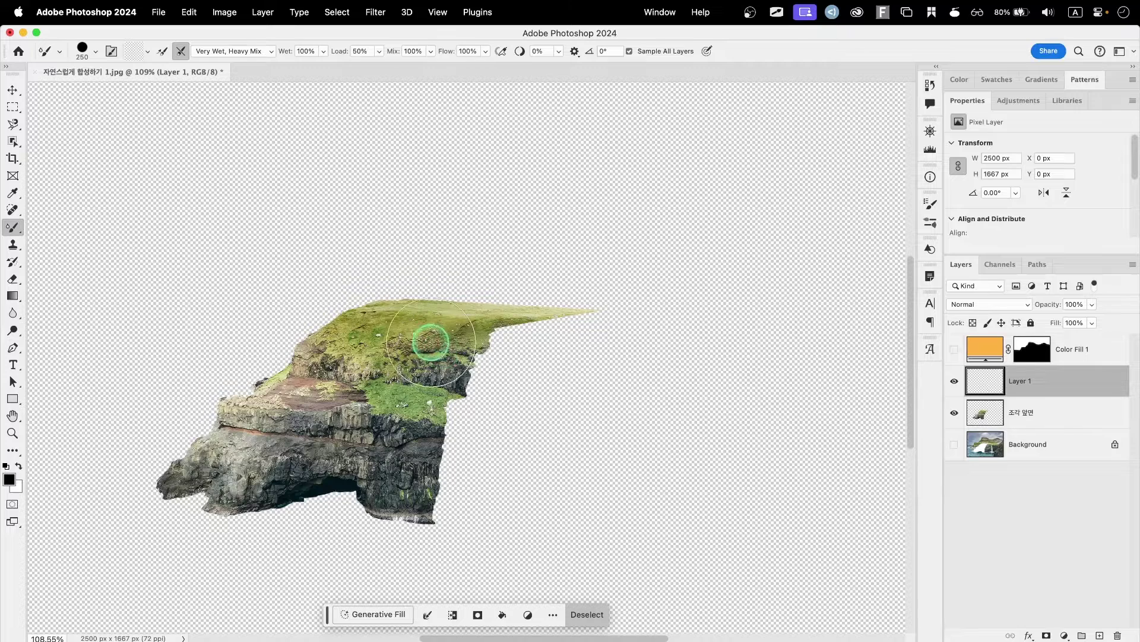
Smear the cliff's side rightward in horizontal strokes from the grass down to the base, using a 175 px brush for the bottom edge.
click(436, 342)
drag(436, 342, 669, 351)
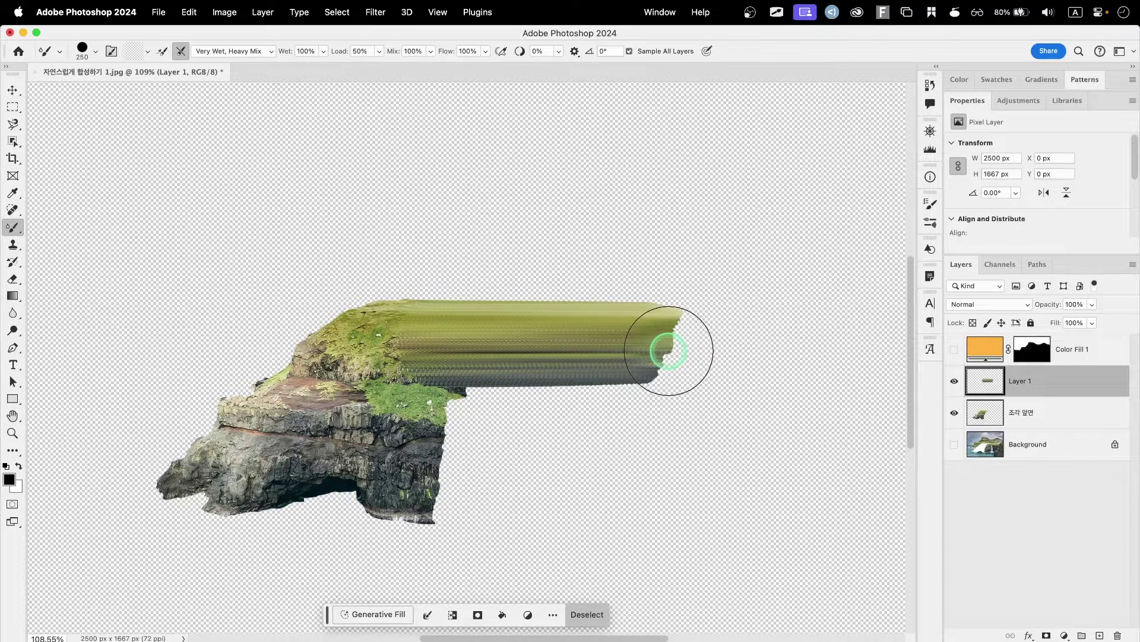
click(402, 415)
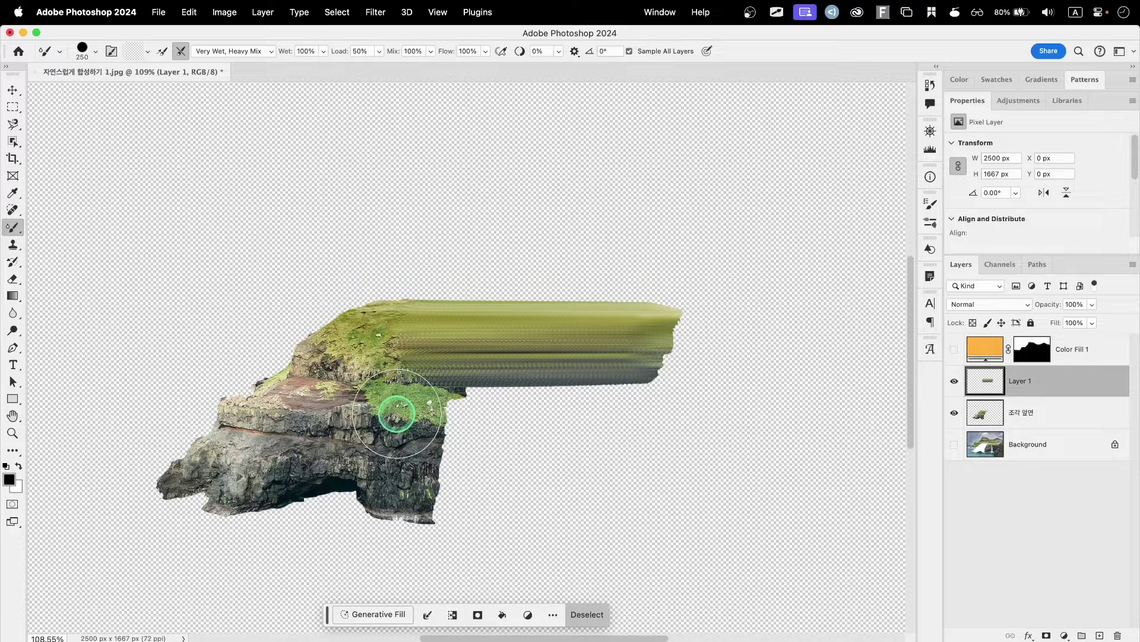
drag(397, 413, 669, 410)
mouse_move(369, 466)
mouse_down()
mouse_move(343, 473)
mouse_move(652, 474)
mouse_up()
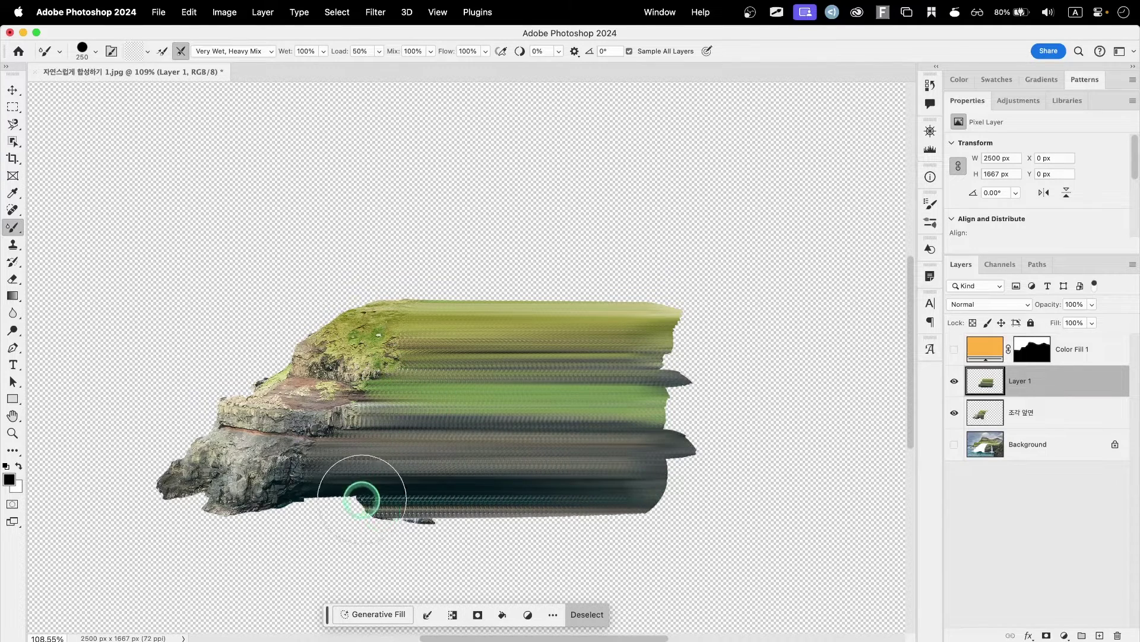
mouse_move(352, 489)
mouse_down()
mouse_move(360, 481)
mouse_move(301, 476)
mouse_move(308, 489)
mouse_move(287, 505)
mouse_move(331, 519)
mouse_move(594, 511)
mouse_up()
key(bracketleft)
key(bracketleft)
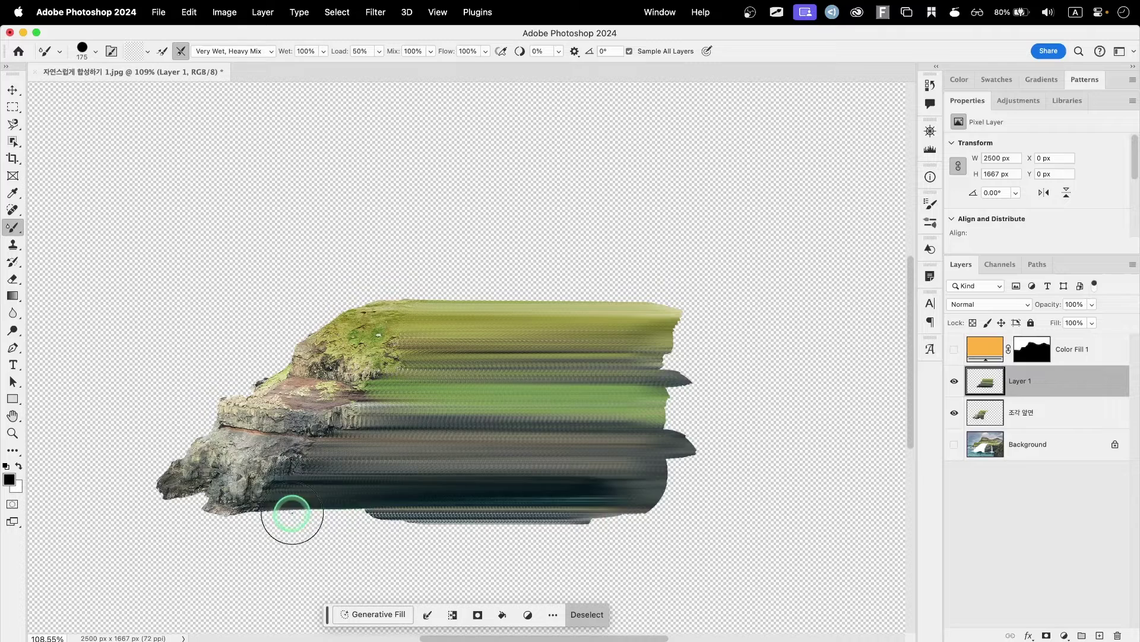
drag(290, 519, 603, 522)
Show the Color Fill 1 and Background layers together with the cliff and the smeared layer.
click(952, 383)
click(954, 349)
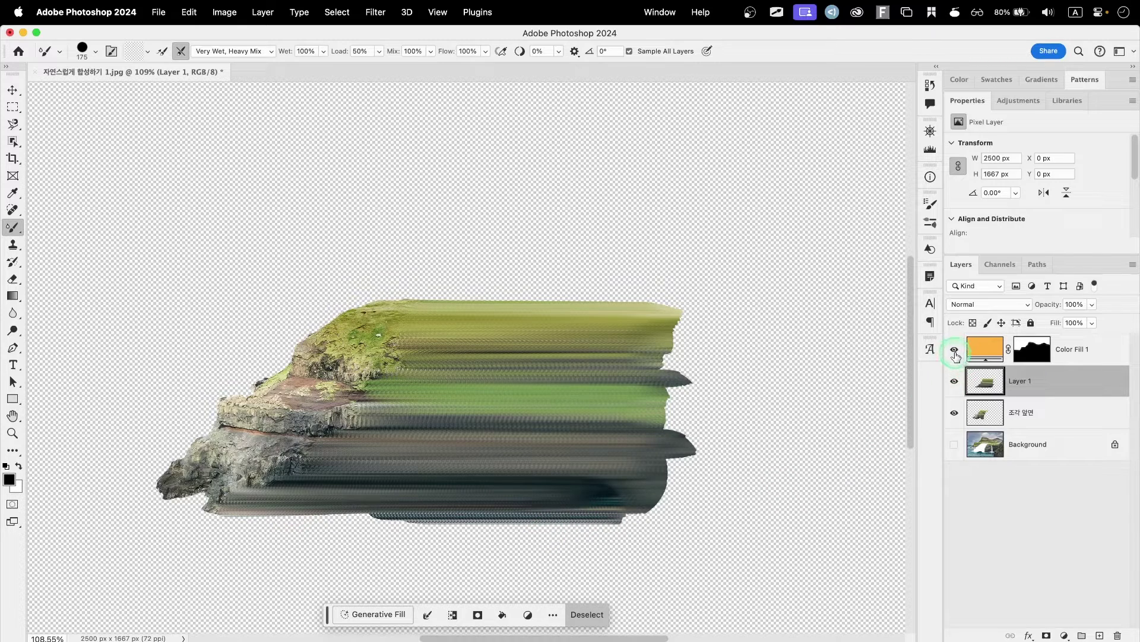
click(955, 445)
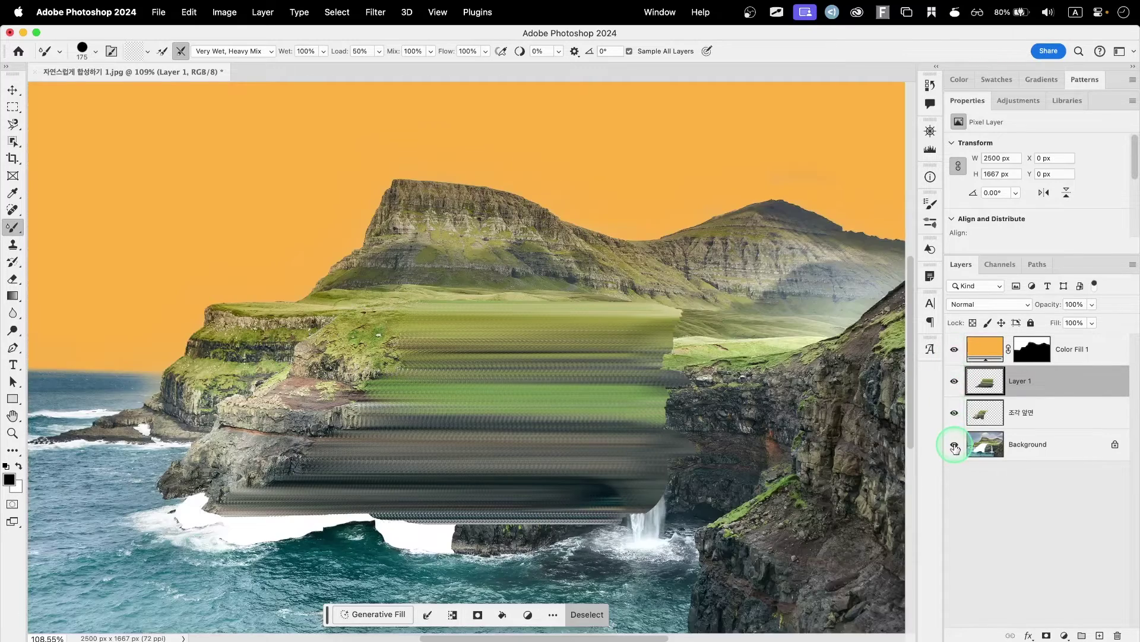
Rename the smeared layer as 조각 옆면 and move it below the 조각 앞면 layer.
double_click(1019, 381)
text(wh)
key(BackSpace)
key(Caps_Lock)
text(조각 ㅇ)
text(옆면)
key(Return)
drag(1064, 377, 1061, 421)
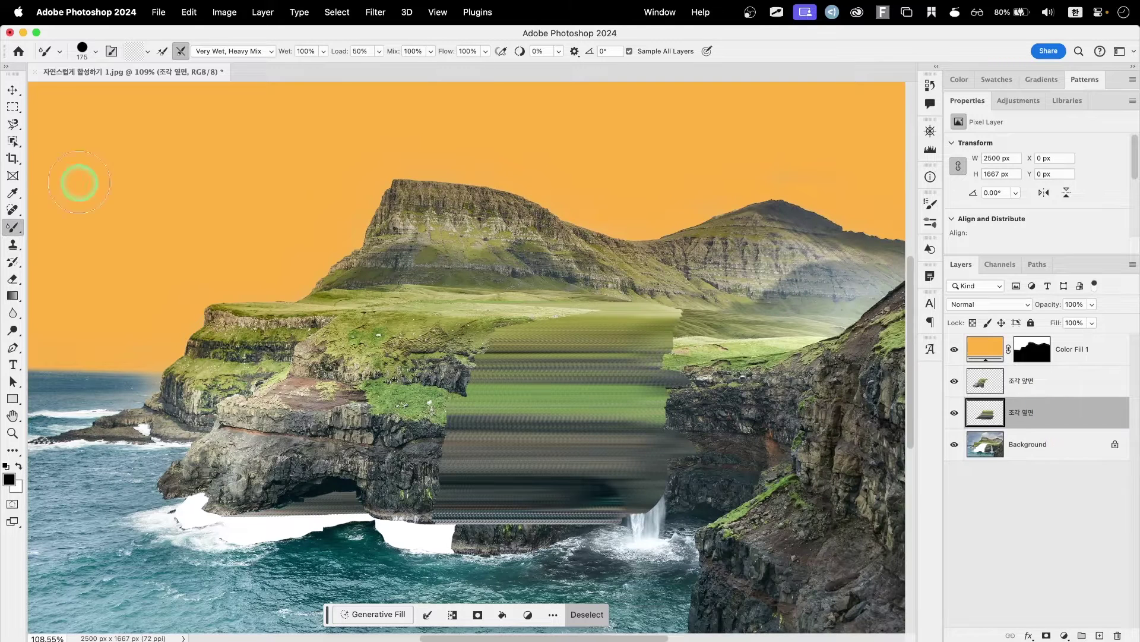
Outline the uneven right end of the smeared streaks with the Polygonal Lasso Tool, delete it for a straight vertical edge, and deselect.
click(13, 124)
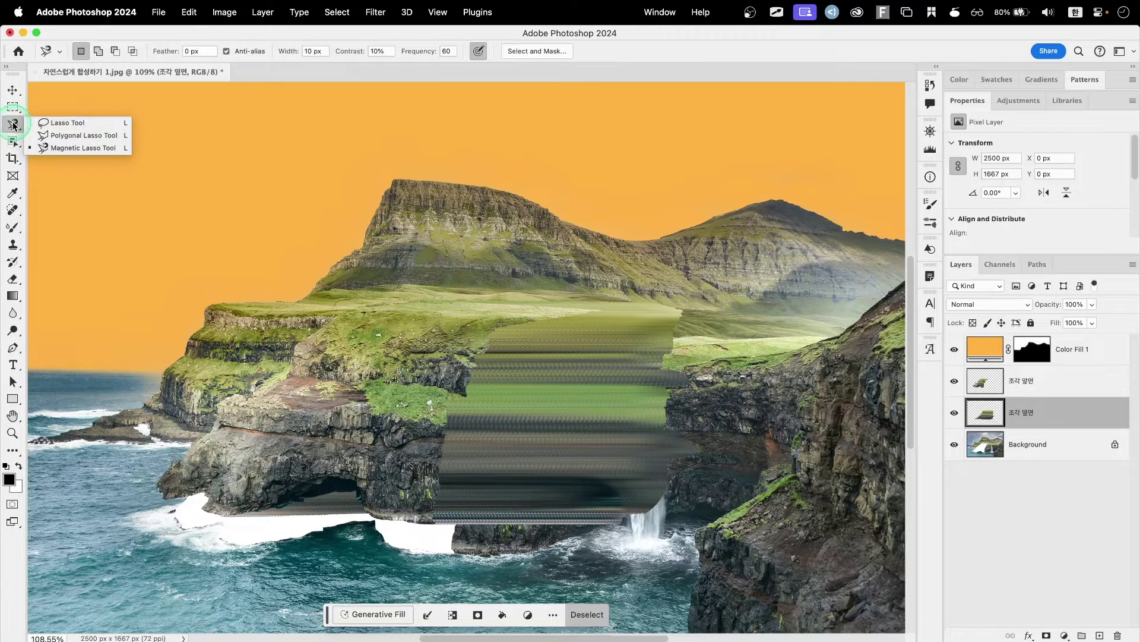
click(57, 136)
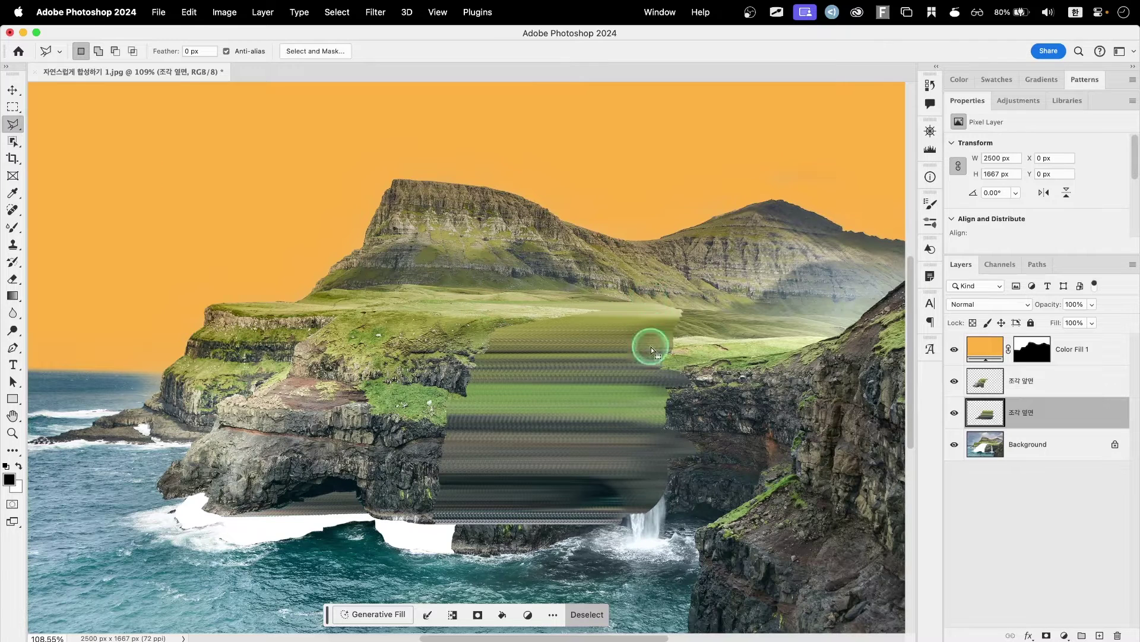
key(cmd+d)
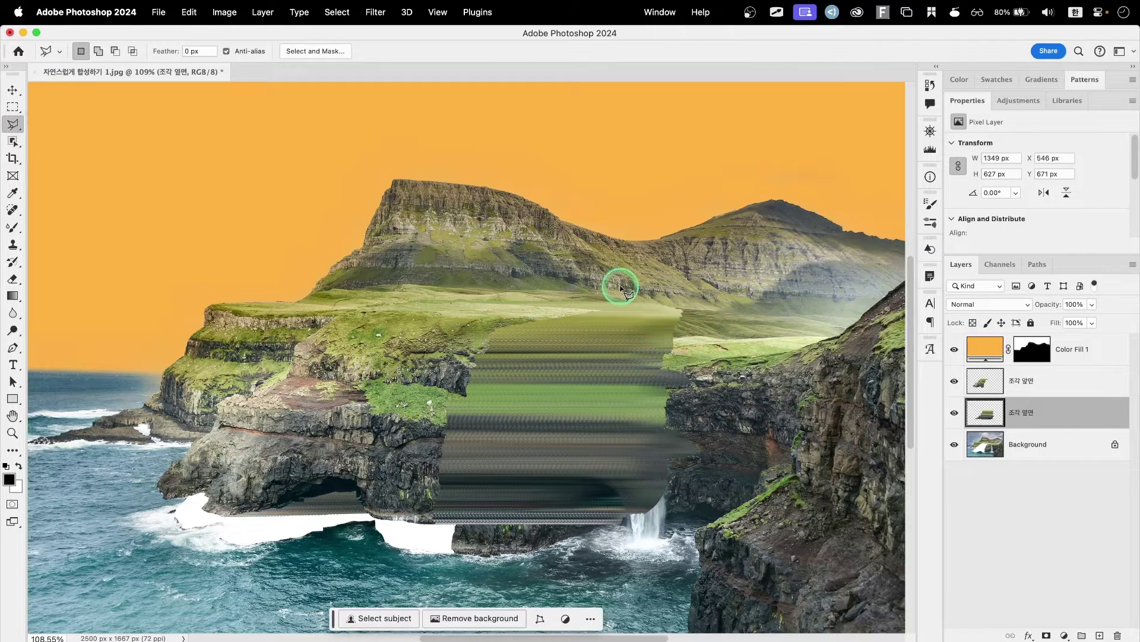
click(622, 286)
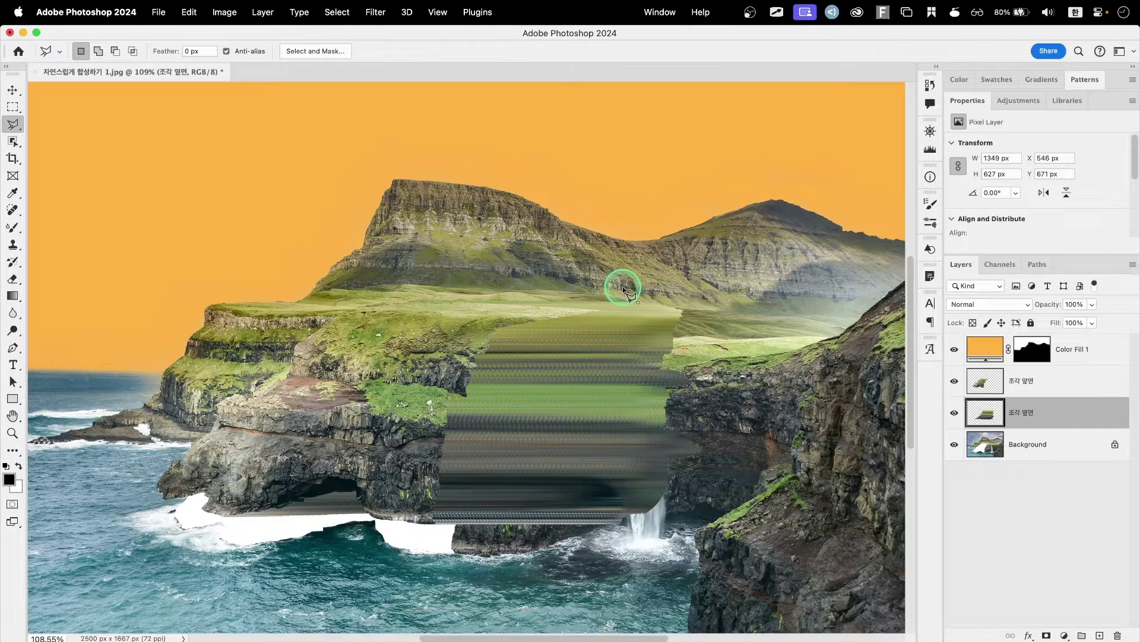
click(621, 535)
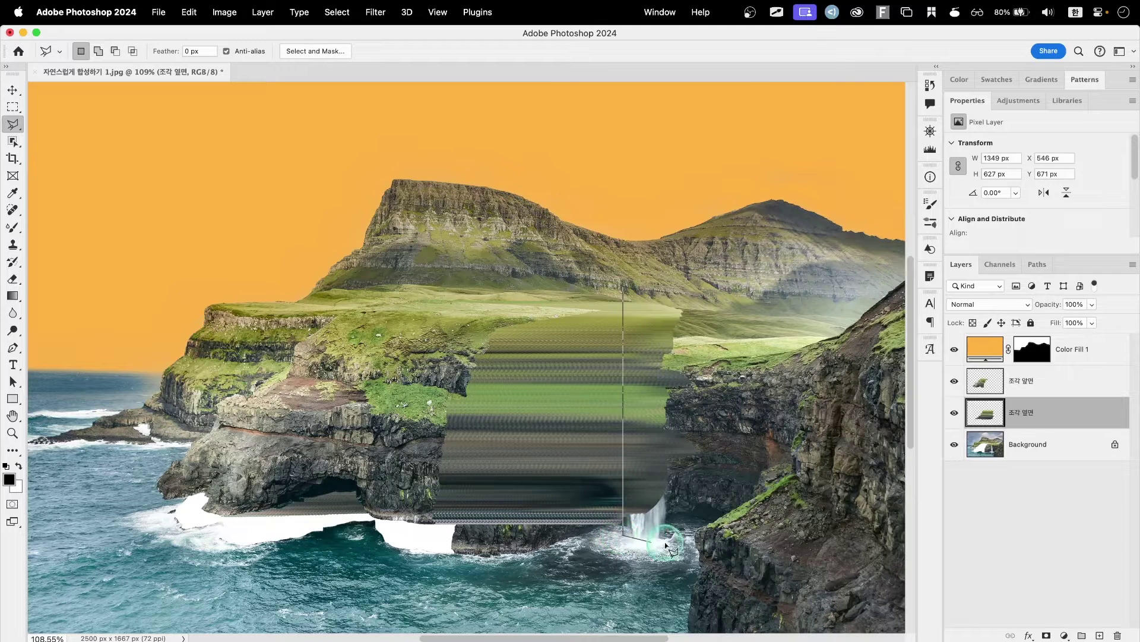
click(754, 537)
click(742, 273)
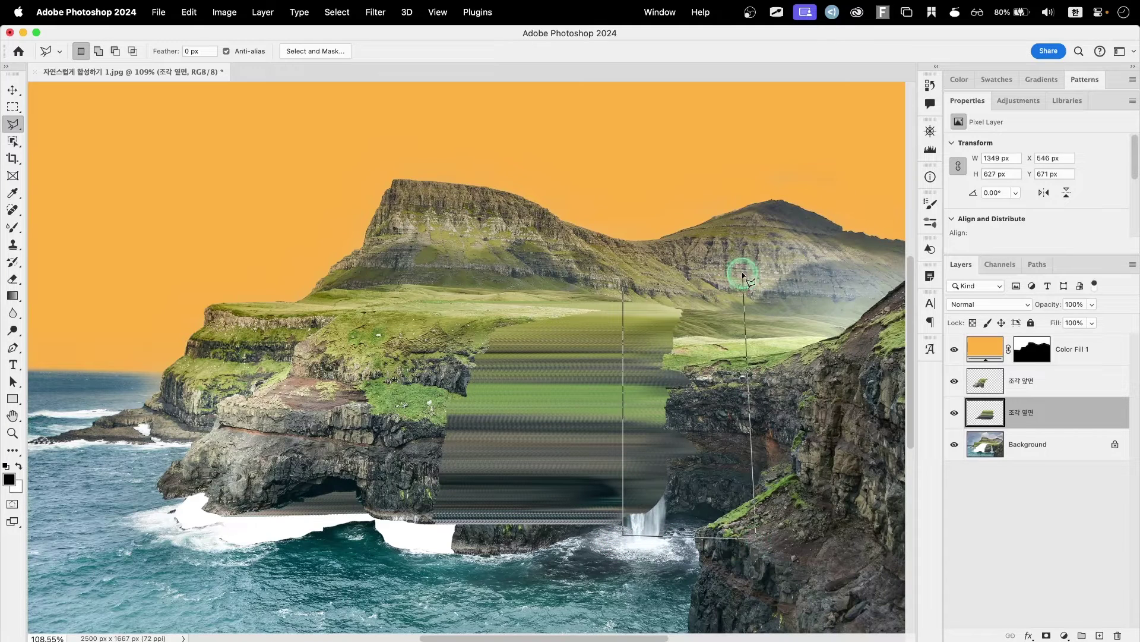
click(622, 285)
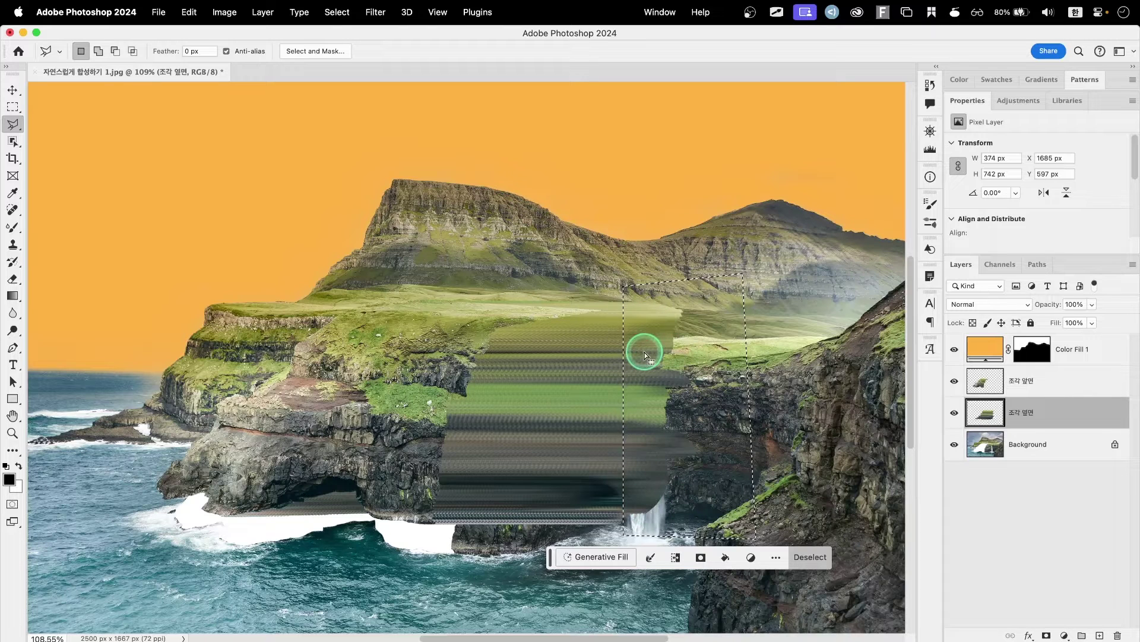
key(Delete)
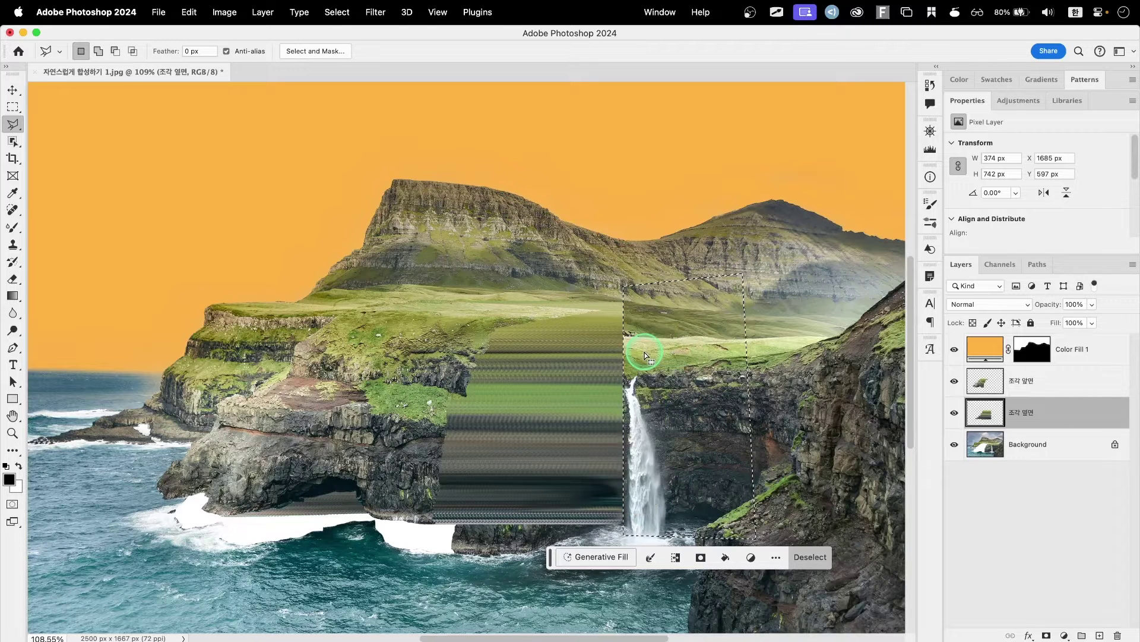
key(super+d)
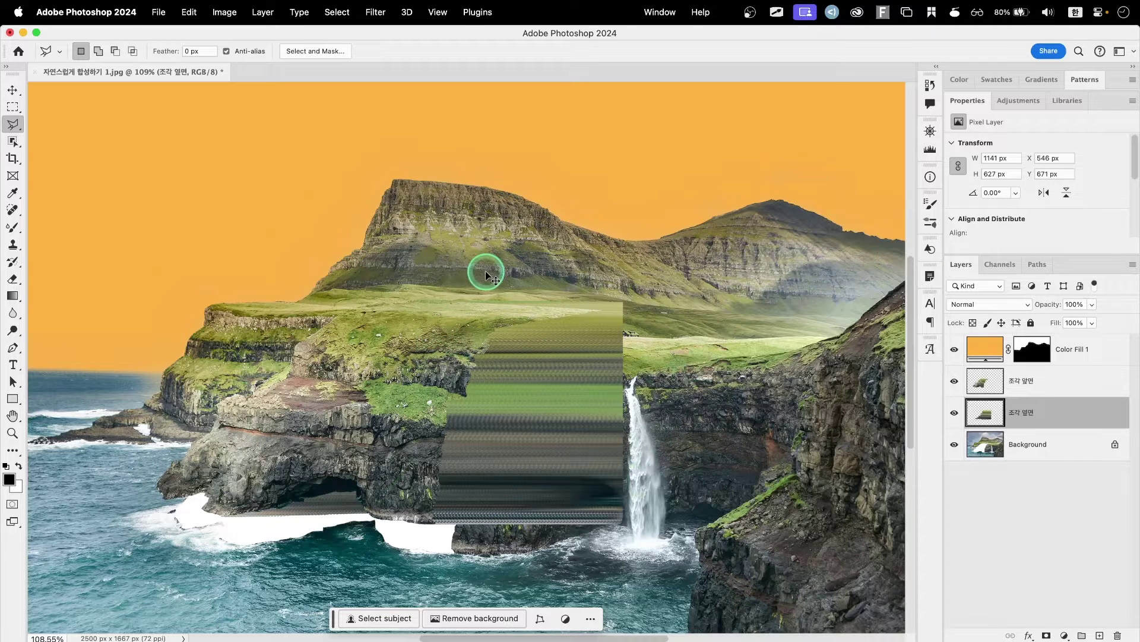
Raise the 조각 앞면 layer's Vibrance to +100.
click(1095, 391)
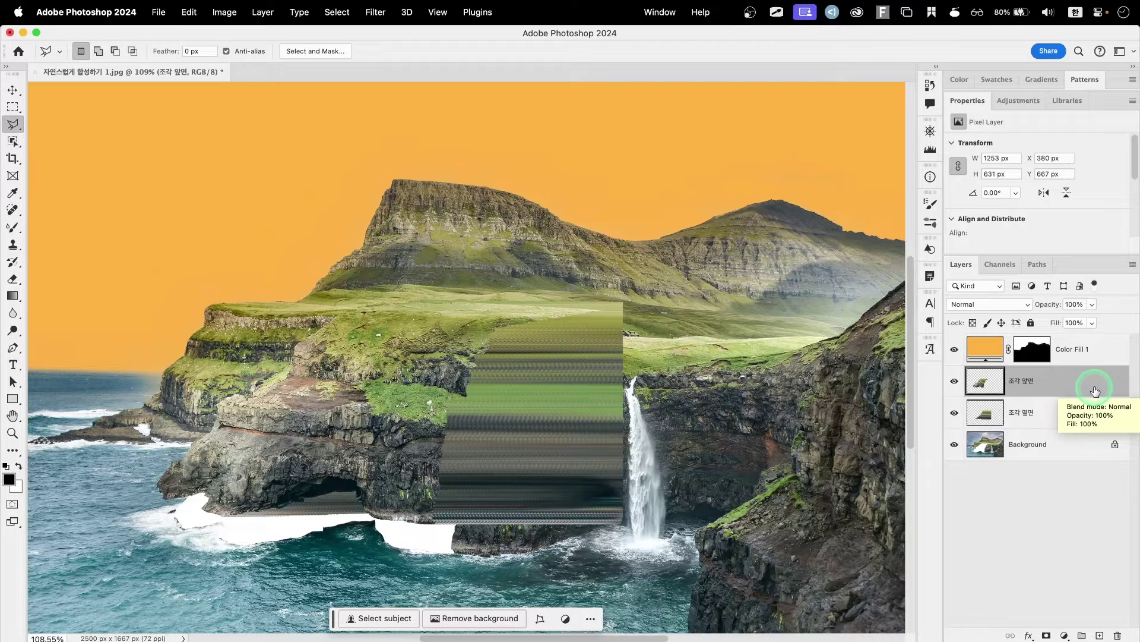
click(224, 12)
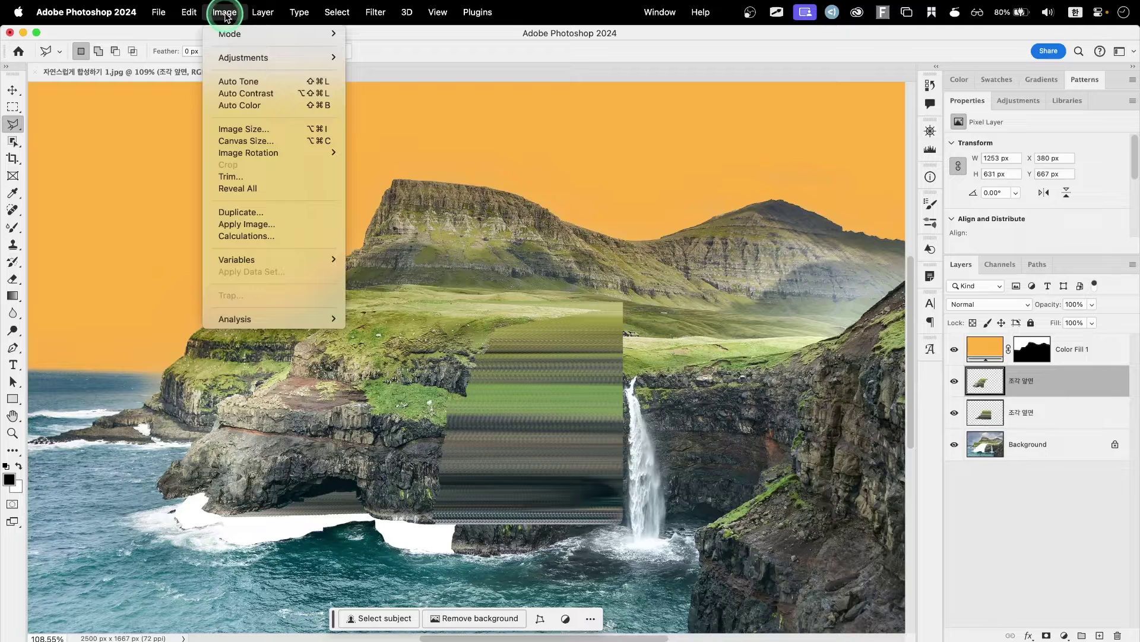
click(235, 59)
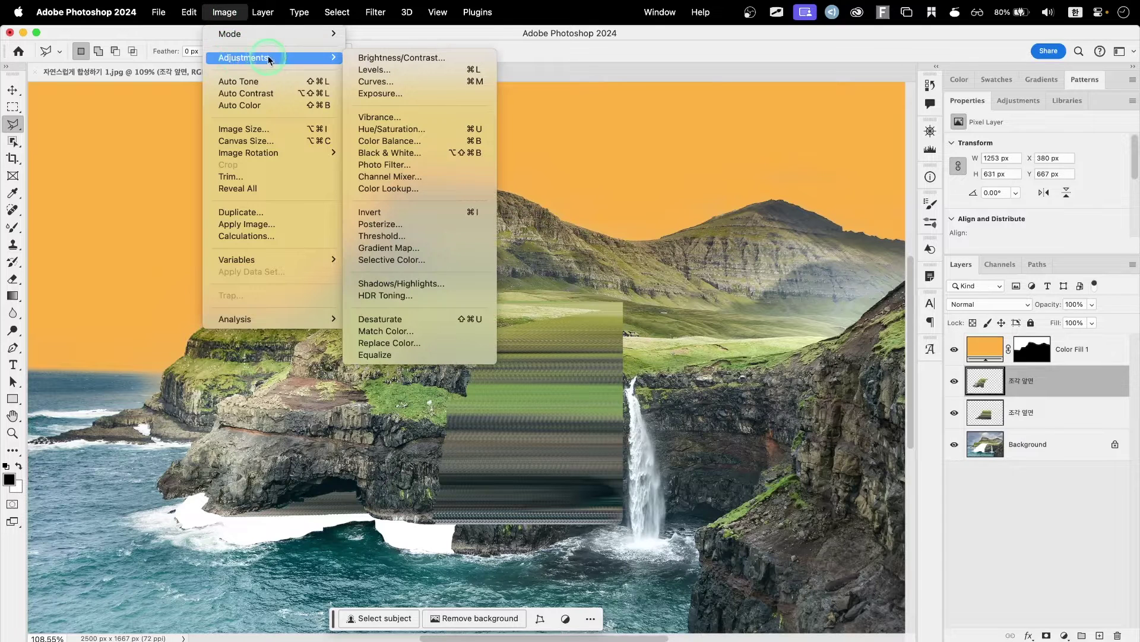
click(395, 121)
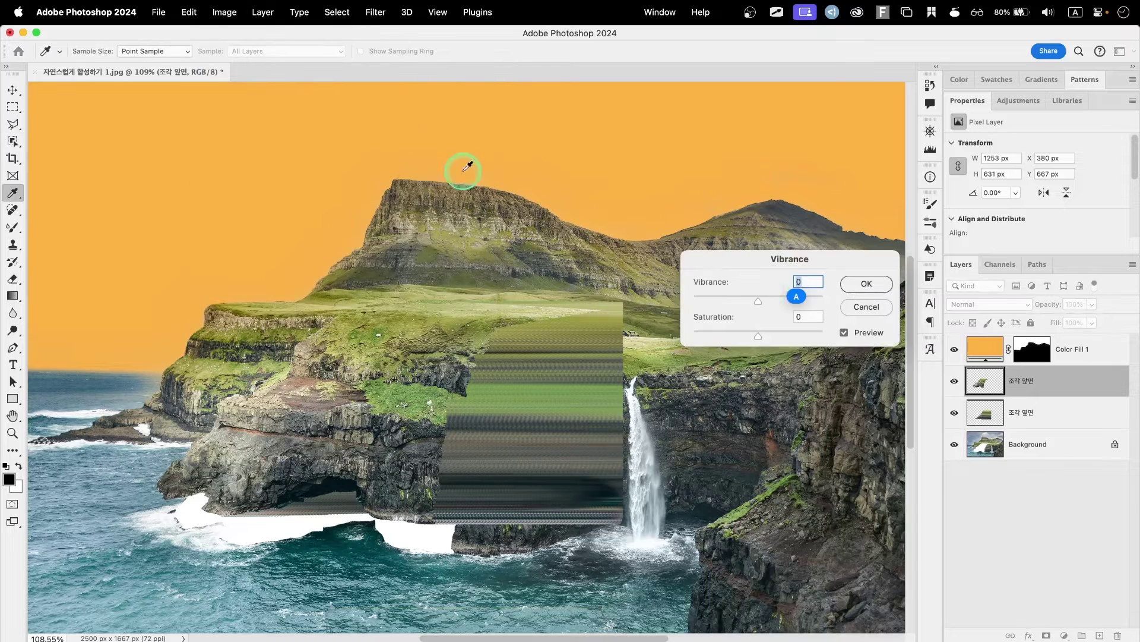
drag(758, 301, 805, 301)
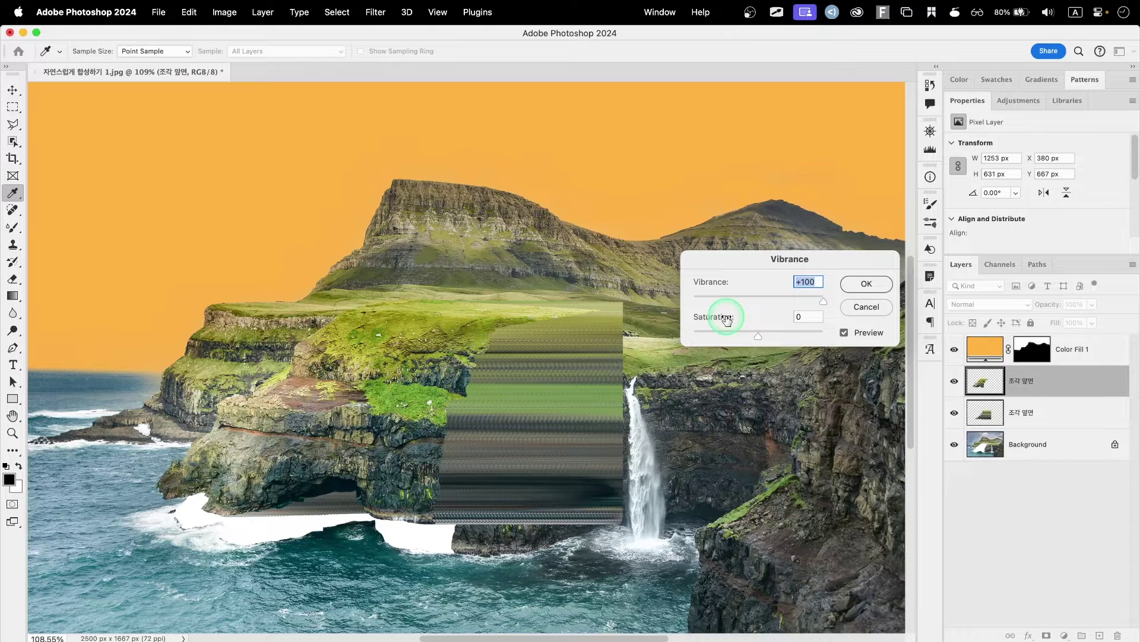
click(877, 286)
key(l)
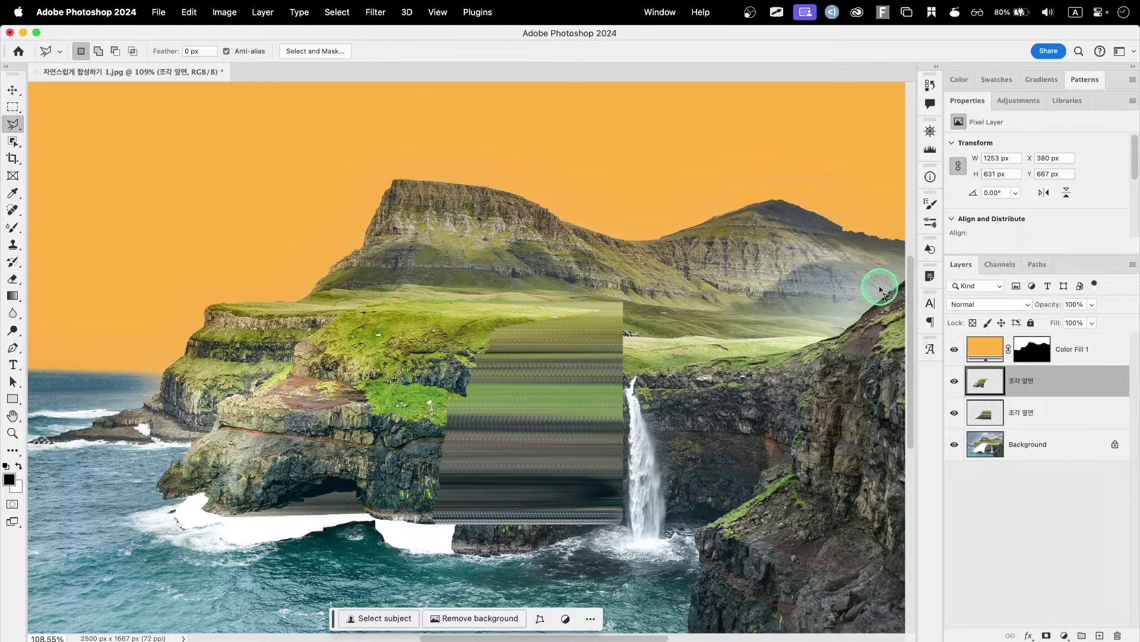
Darken the 조각 옆면 layer with a Levels adjustment, setting the midtone input level to 0.49.
click(1036, 413)
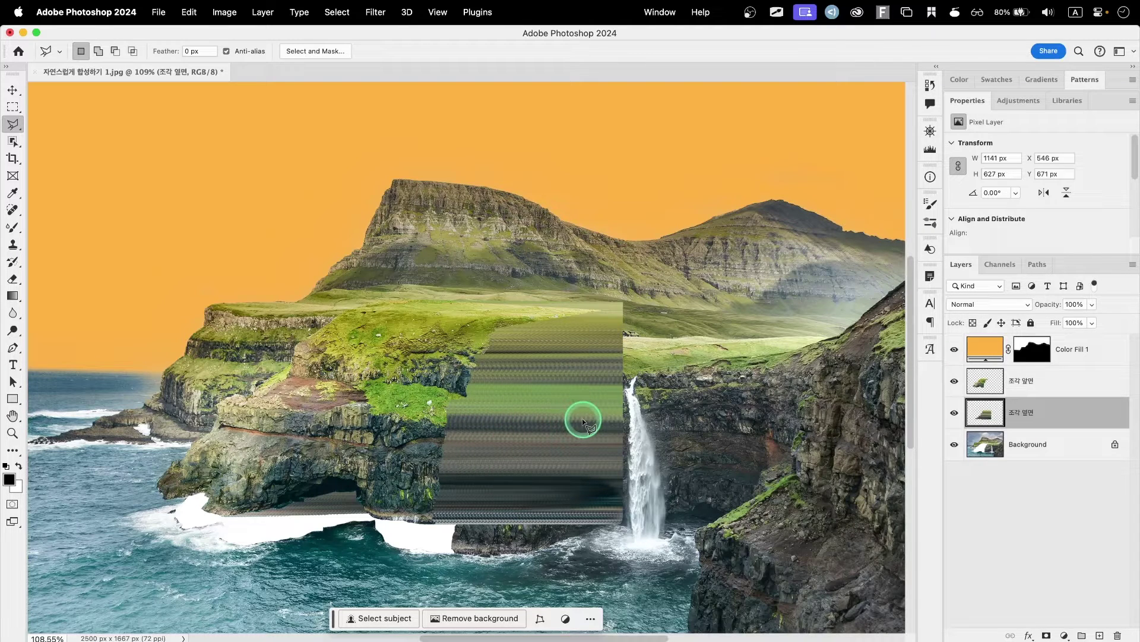
click(227, 14)
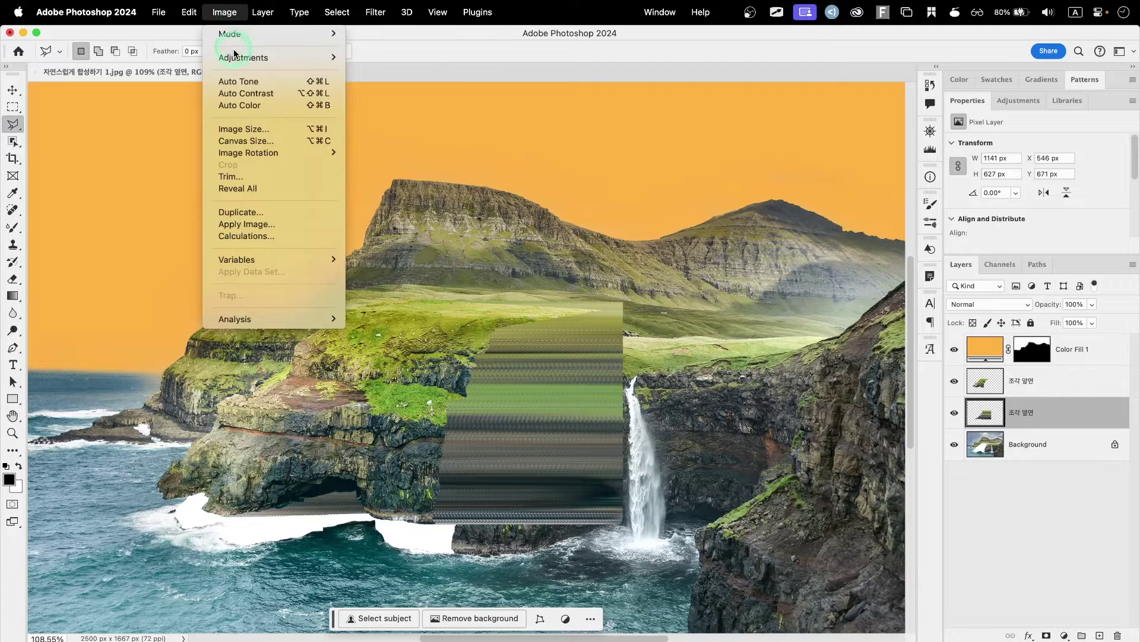
mouse_move(236, 57)
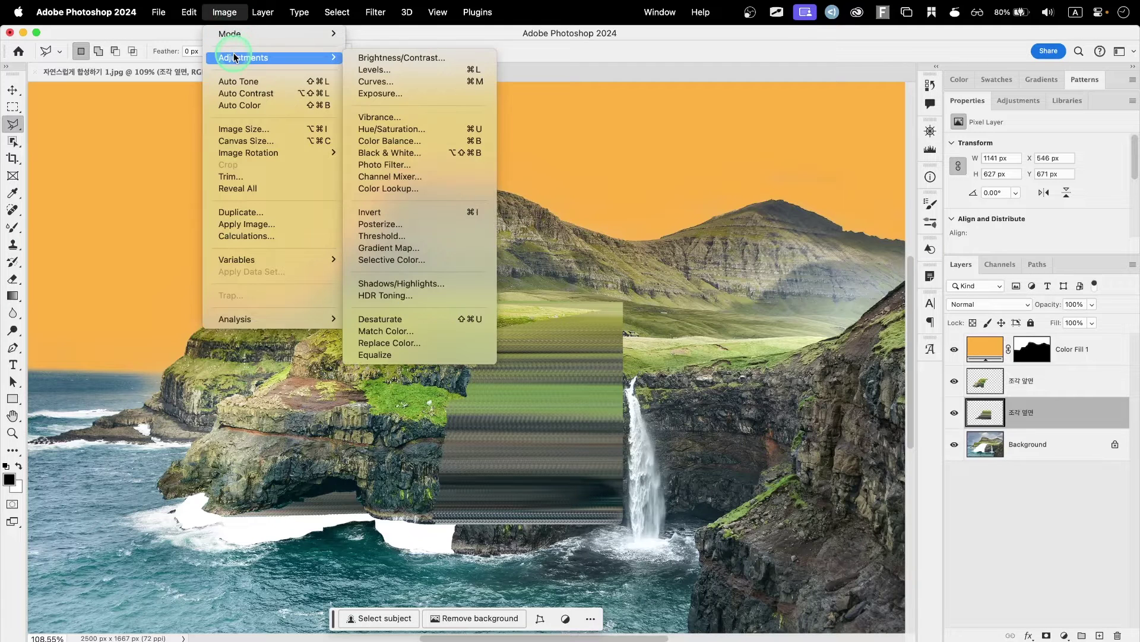
click(377, 74)
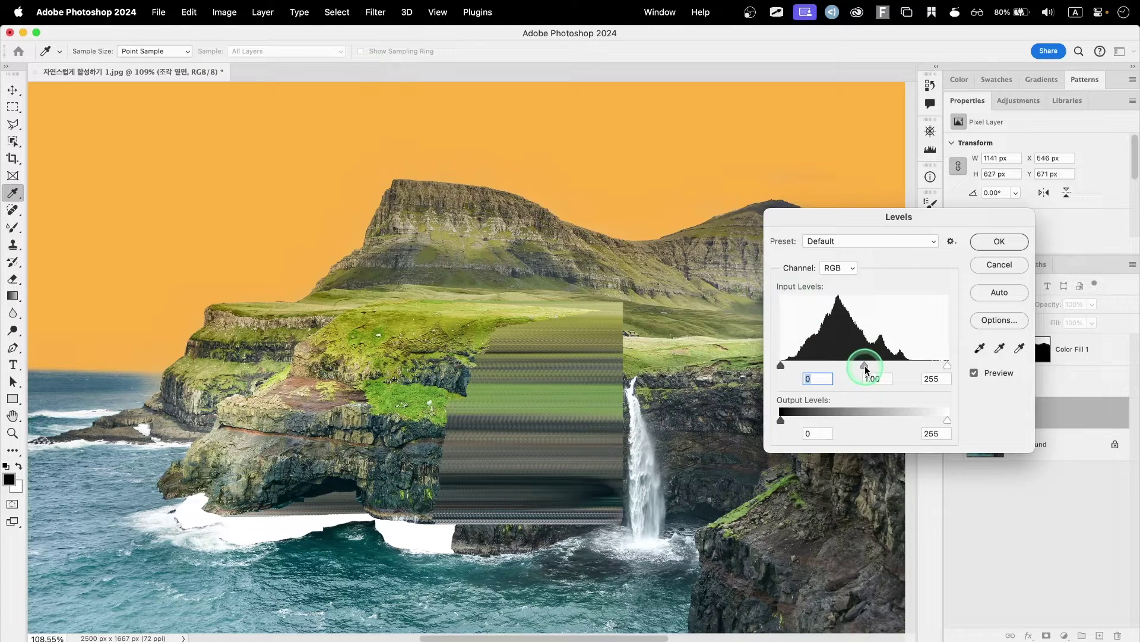
drag(866, 368, 888, 366)
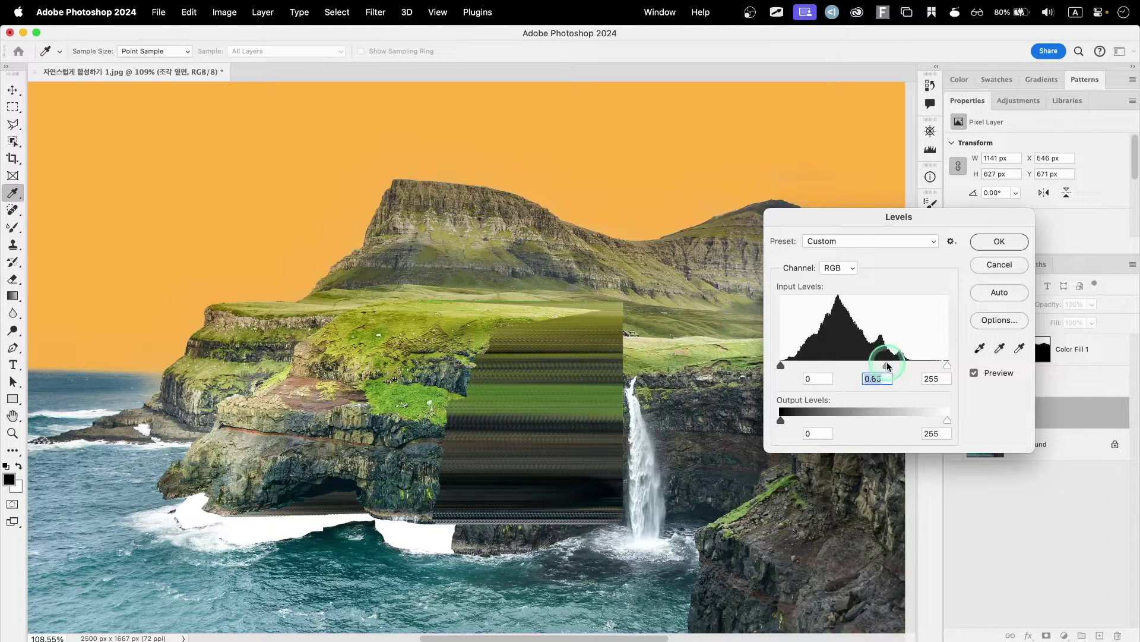
click(878, 378)
click(873, 378)
key(BackSpace)
key(BackSpace)
text(49)
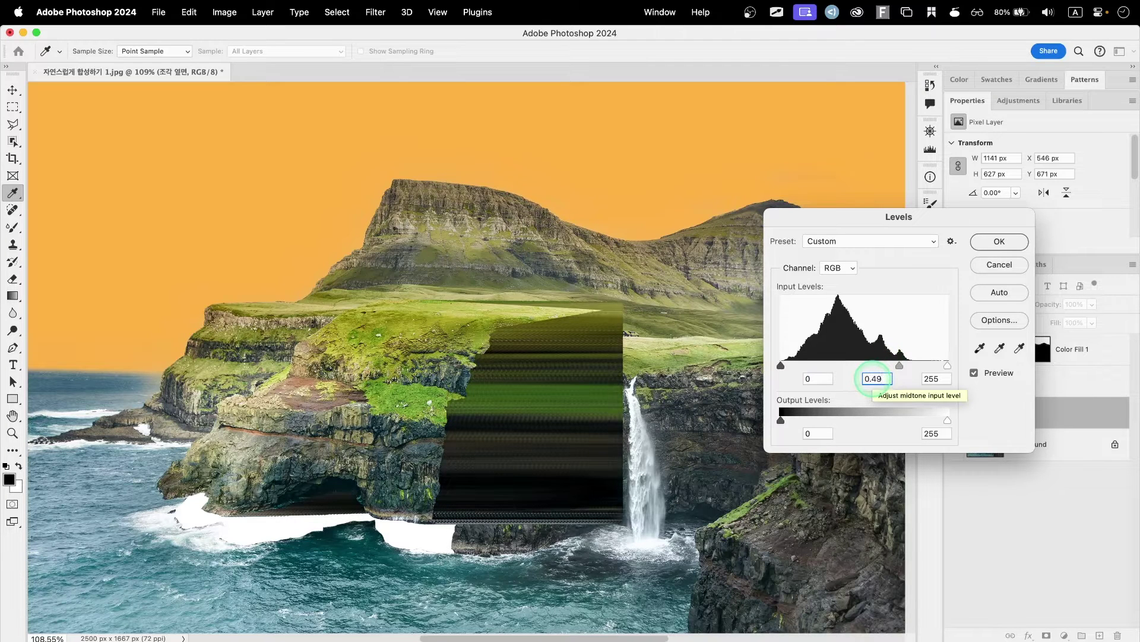
click(998, 241)
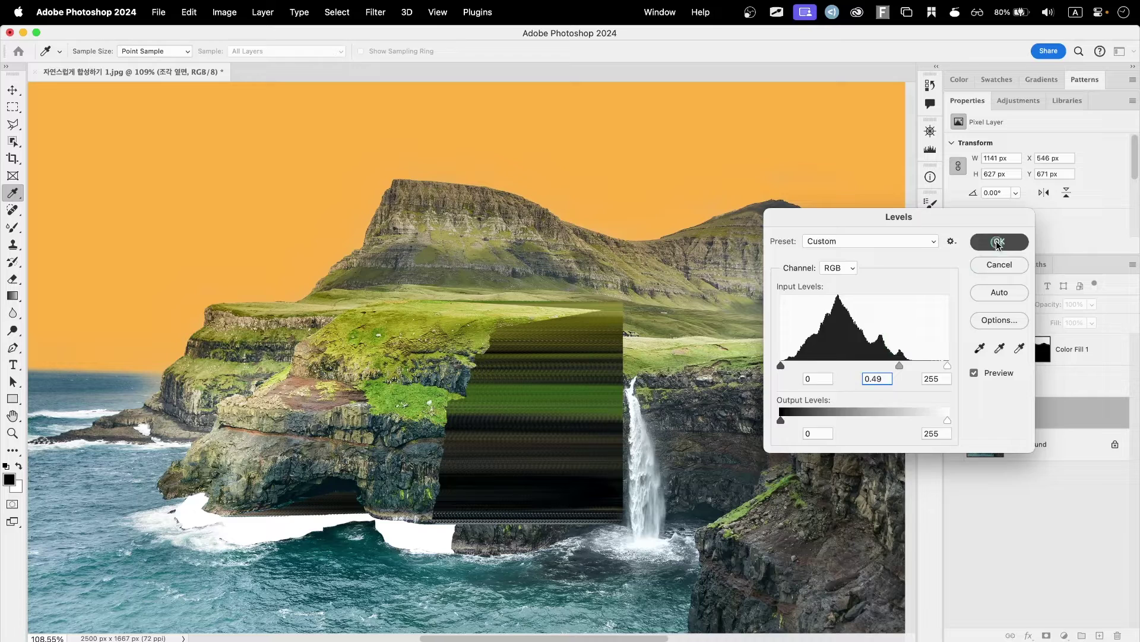
key(l)
Darken the Background layer with a Levels adjustment, setting the midtone input level to 0.5.
click(1029, 451)
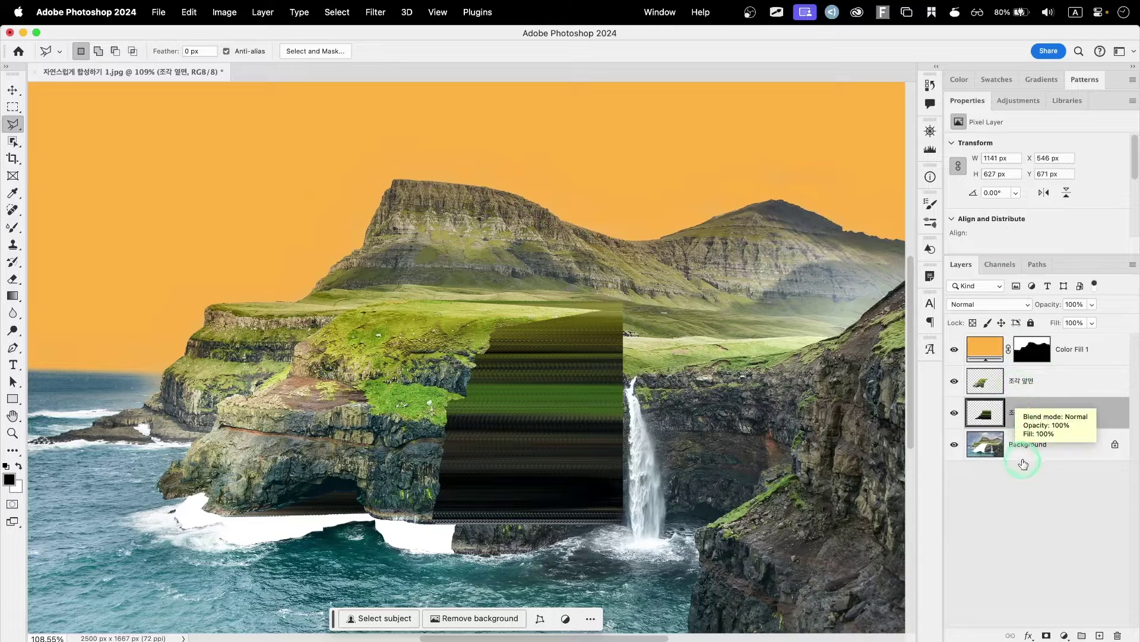
click(1064, 457)
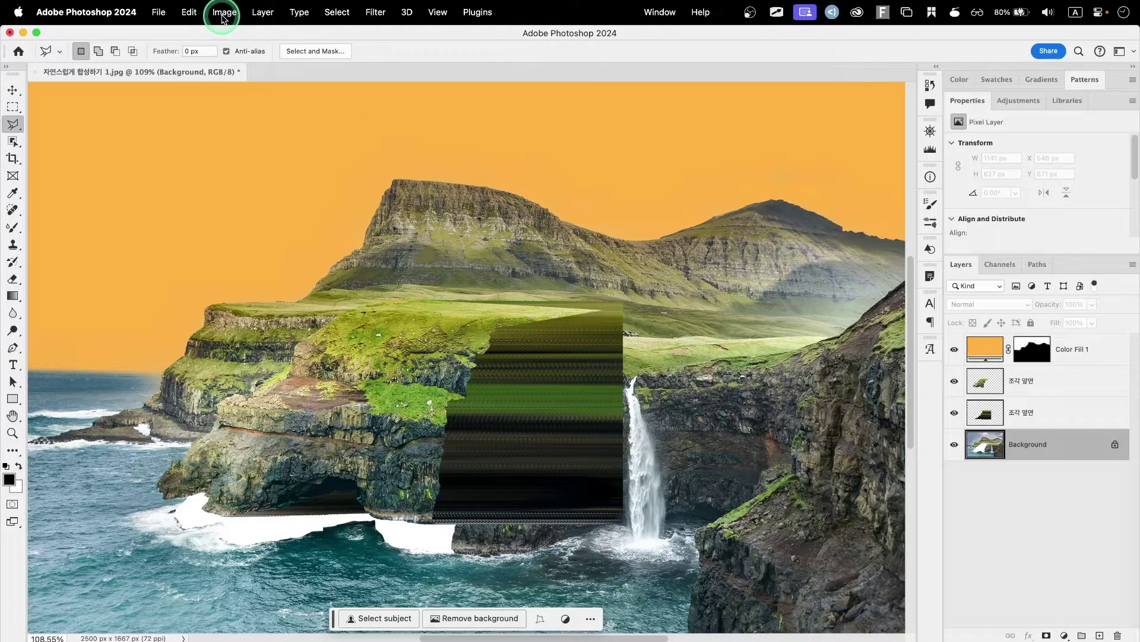
click(223, 13)
mouse_move(249, 57)
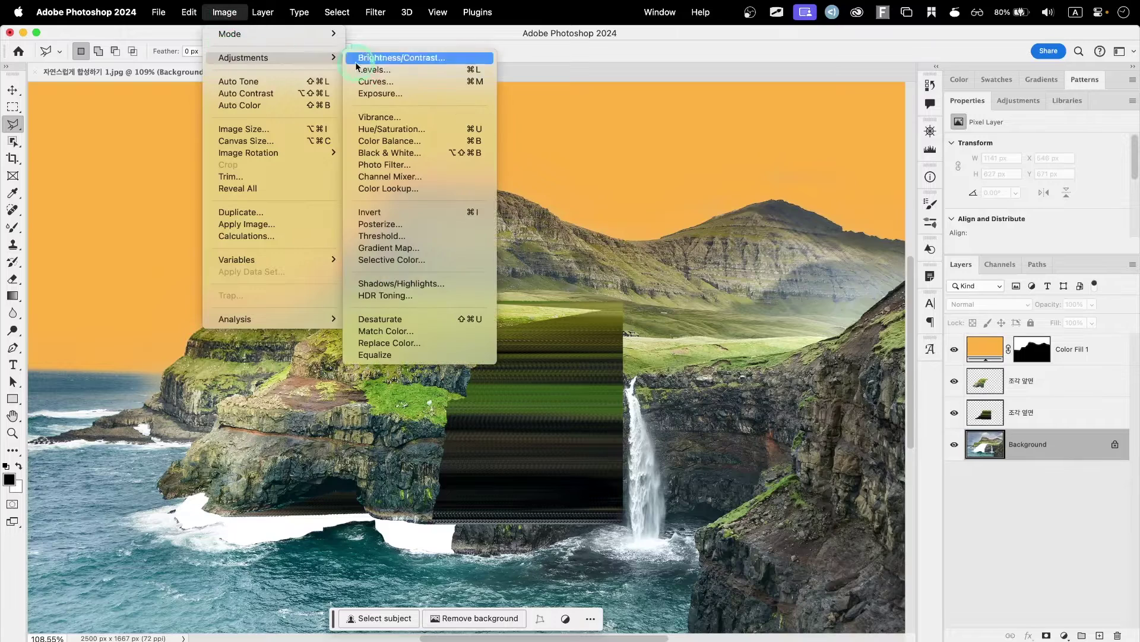
click(388, 70)
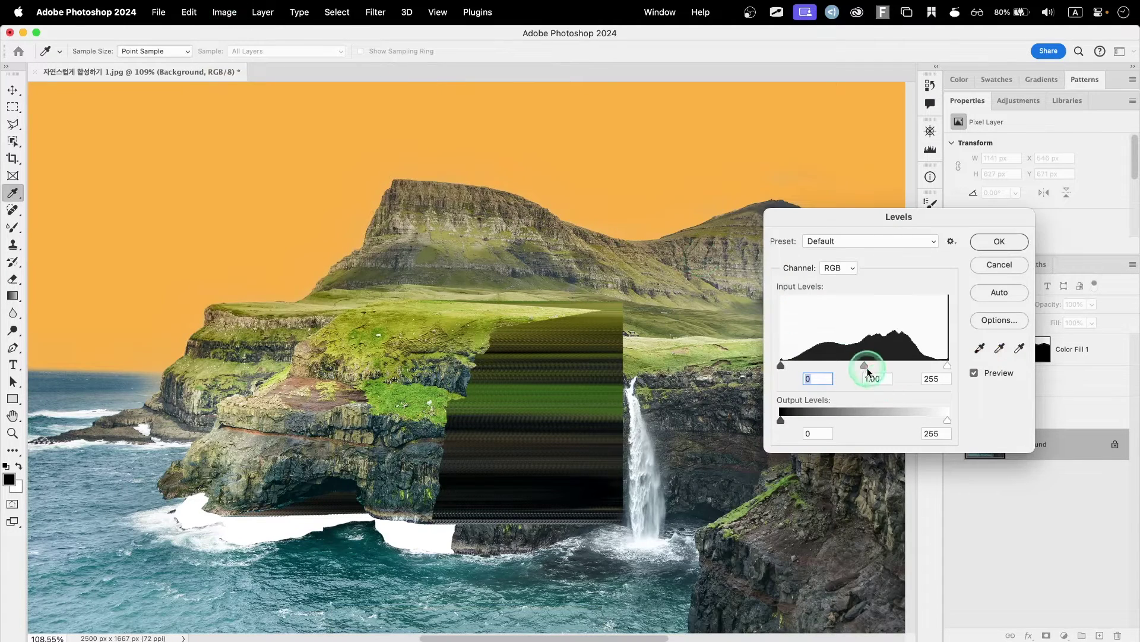
drag(864, 365, 887, 367)
key(BackSpace)
key(BackSpace)
text(5)
click(998, 242)
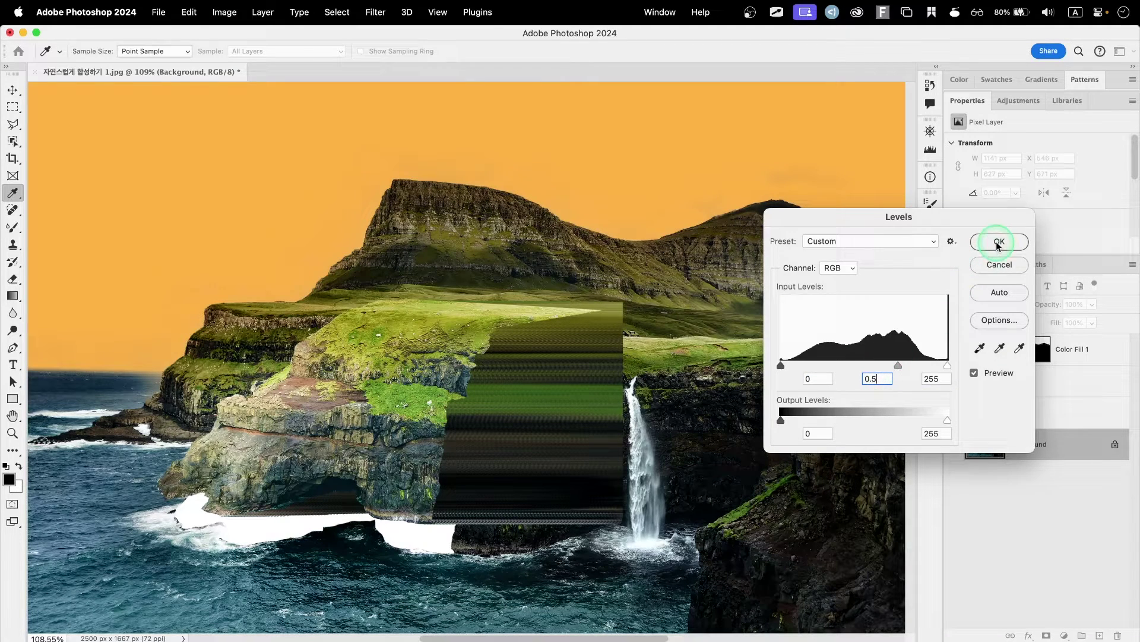
key(l)
Hide the 조각 앞면 and 조각 옆면 layers, with the Background layer selected.
click(1020, 447)
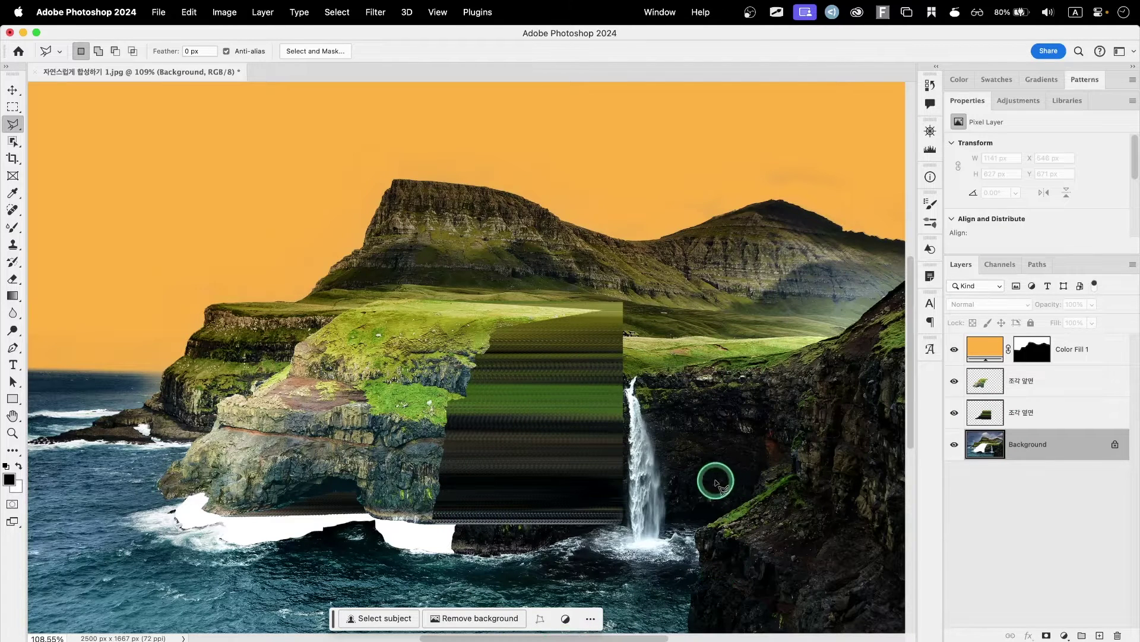
scroll(717, 482, down, 5)
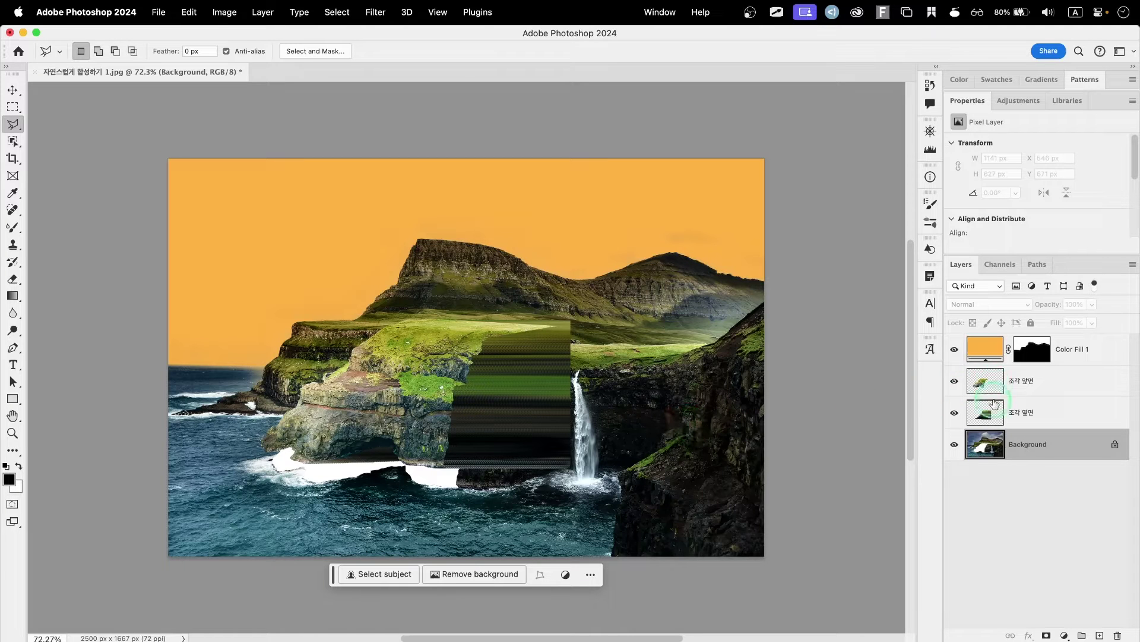
click(955, 381)
click(955, 413)
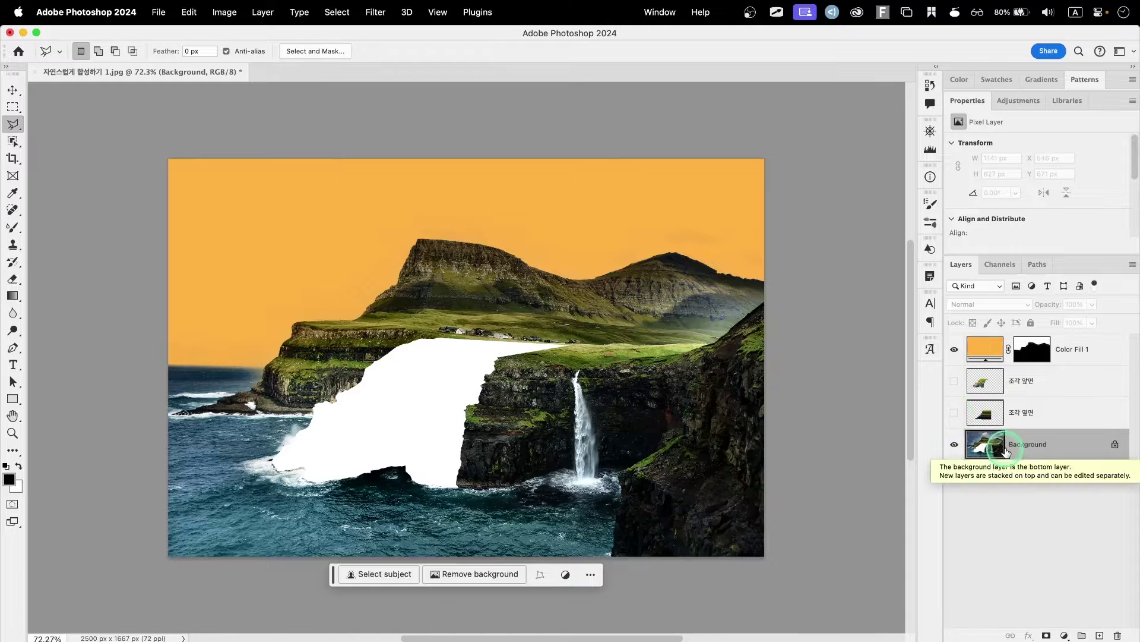
Outline the waterfall cliff, foreground rock and adjoining sea on the Background layer with the Polygonal Lasso Tool, running loosely through the white gap.
click(764, 301)
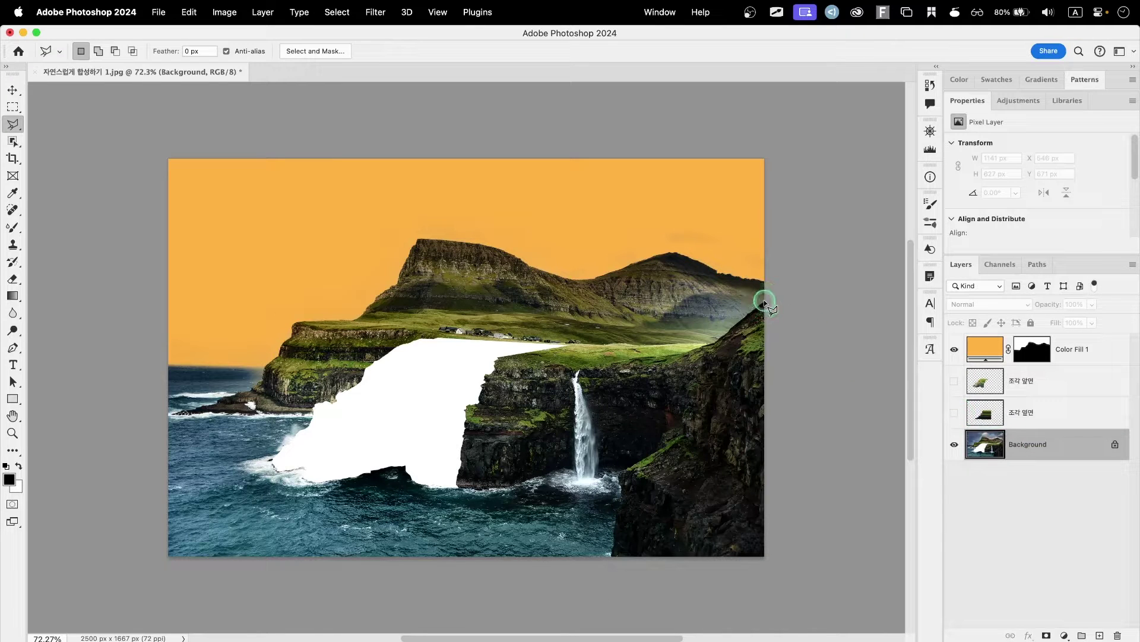
click(720, 340)
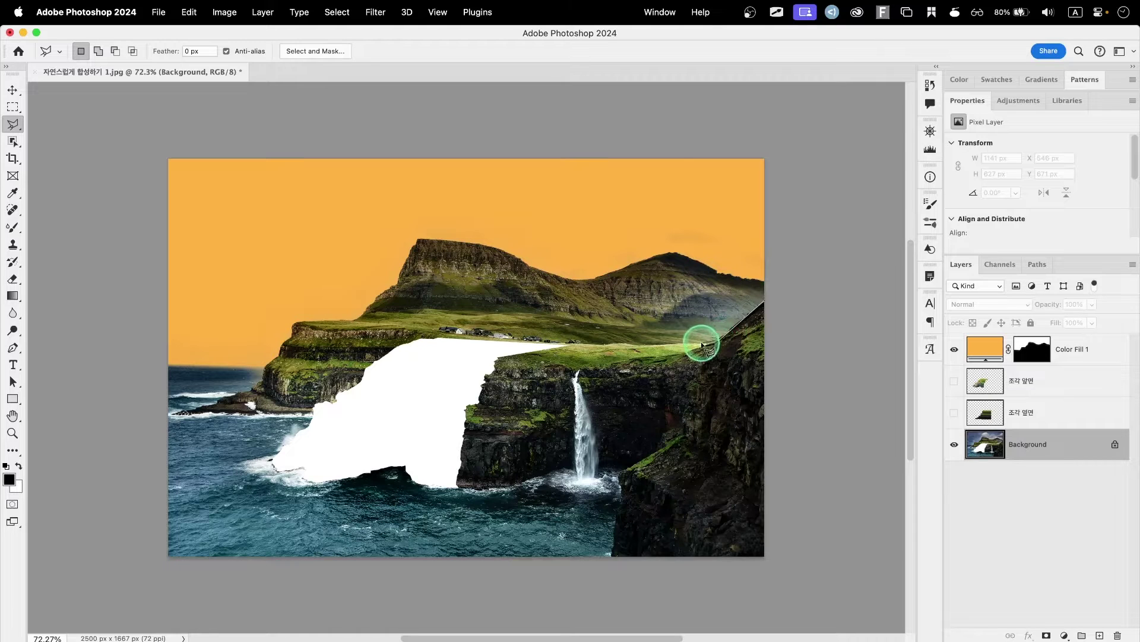
click(634, 345)
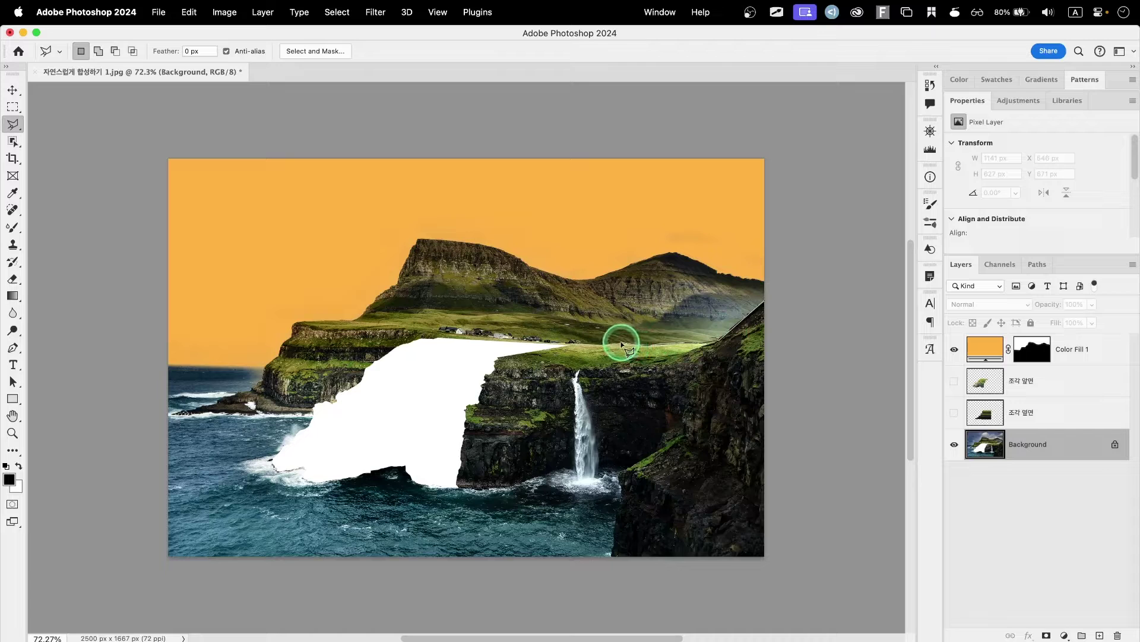
click(568, 343)
click(459, 360)
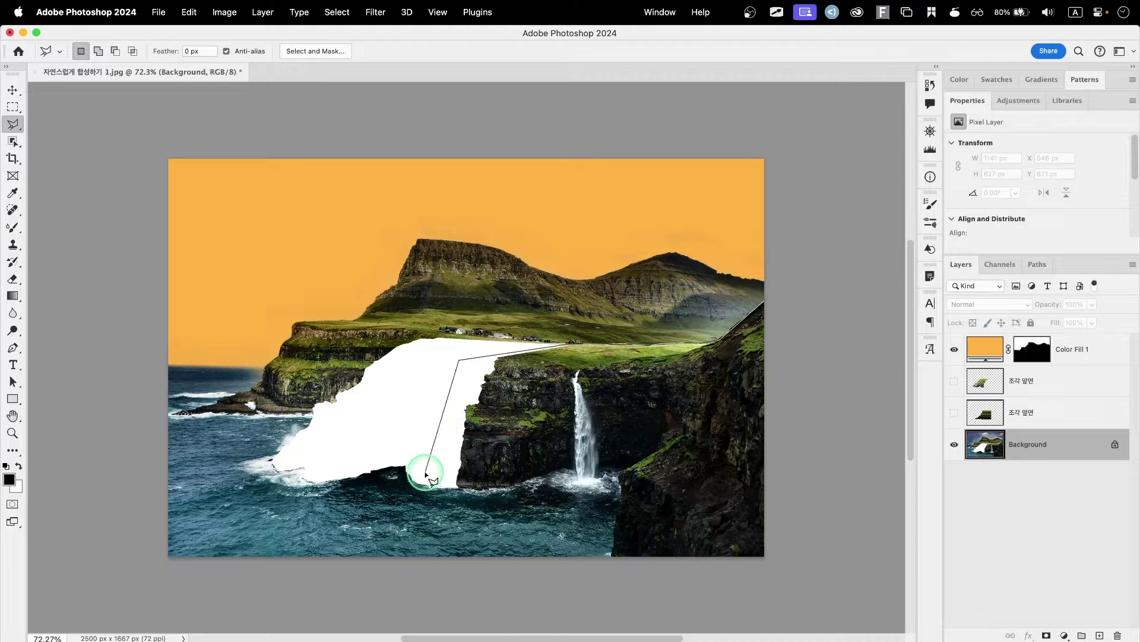
click(449, 474)
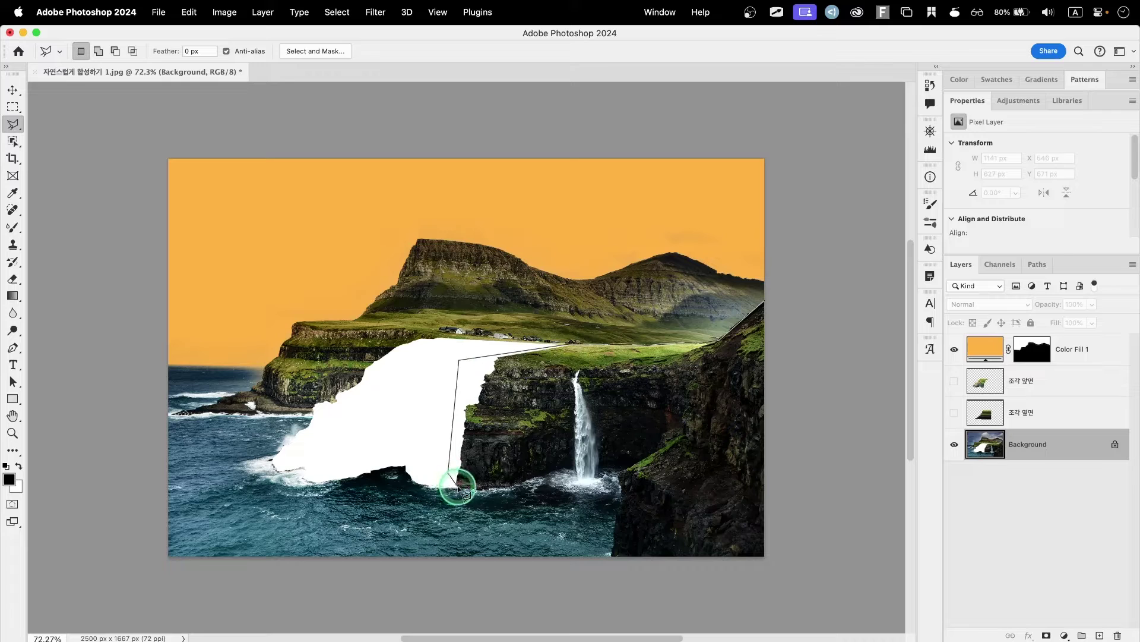
click(458, 488)
click(558, 593)
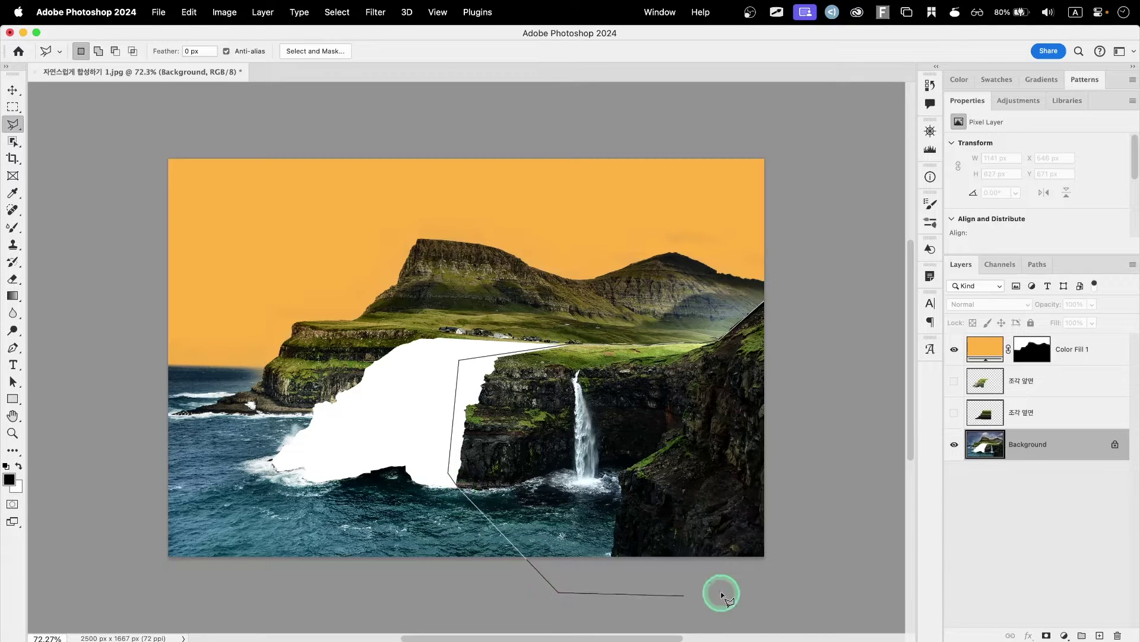
click(789, 590)
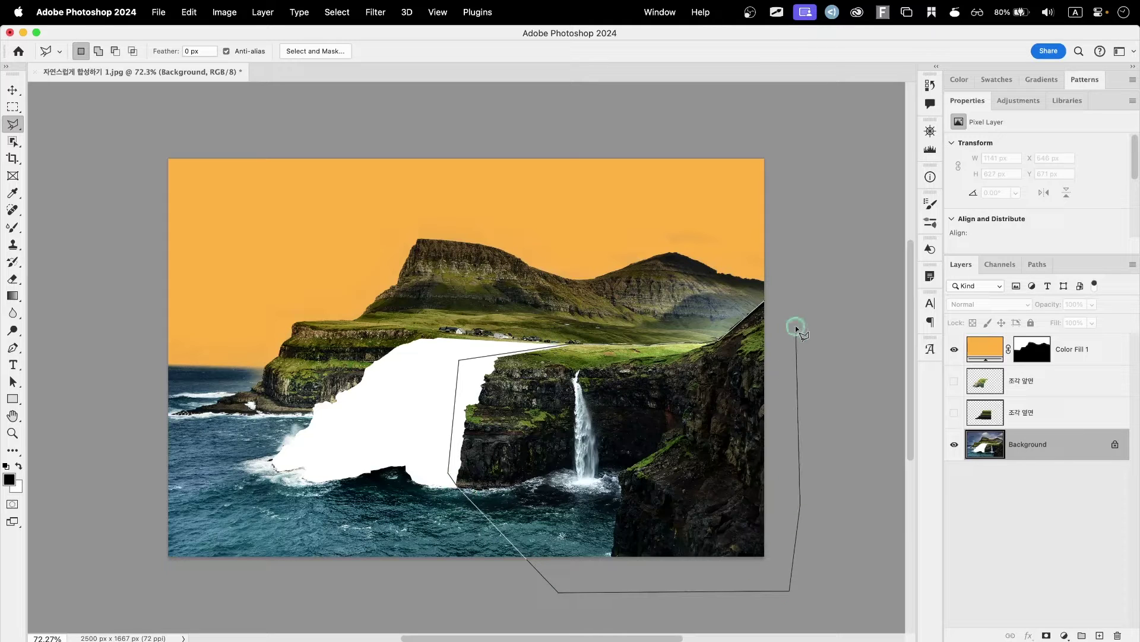
click(765, 301)
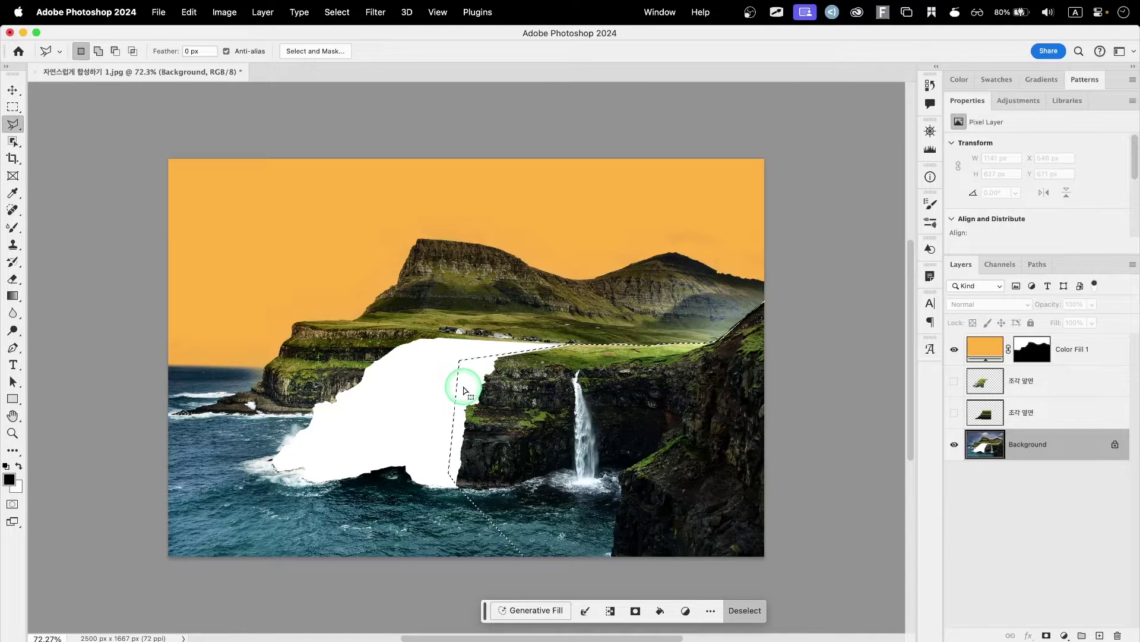
Subtract the white gap from the selection using a 250 px Quick Selection brush, and copy the remaining selected area to a new layer.
click(13, 142)
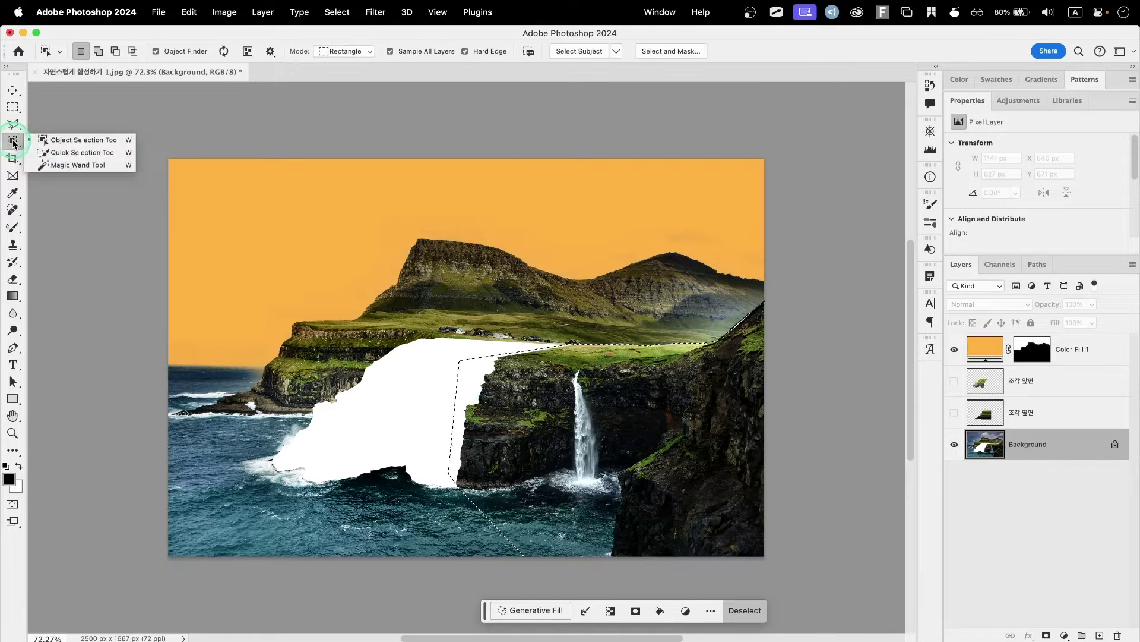
click(59, 153)
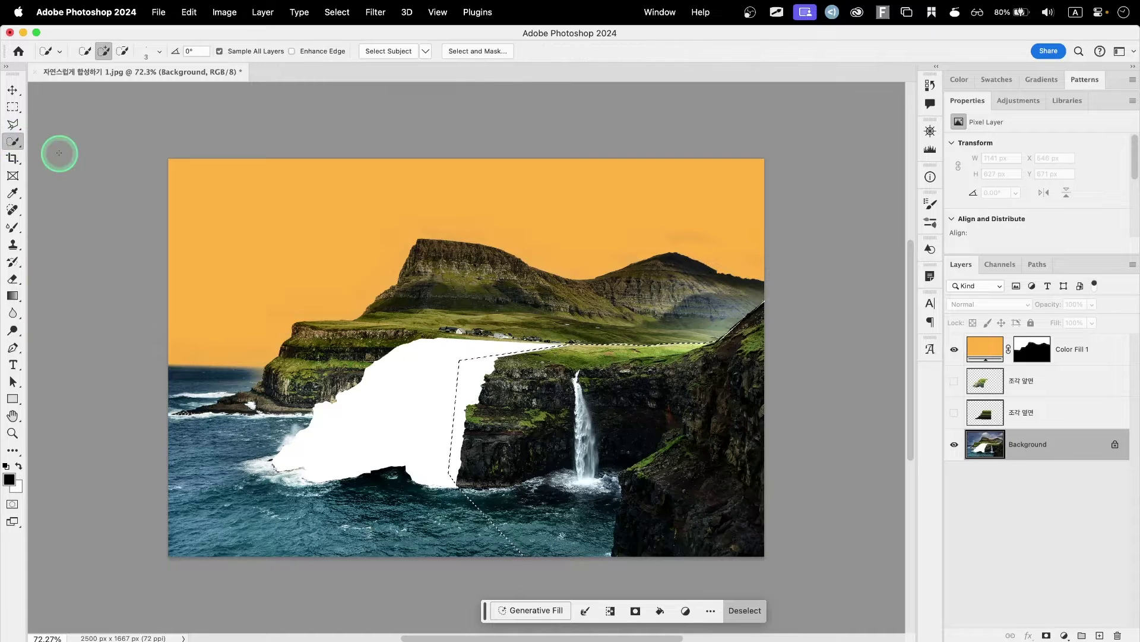
click(123, 52)
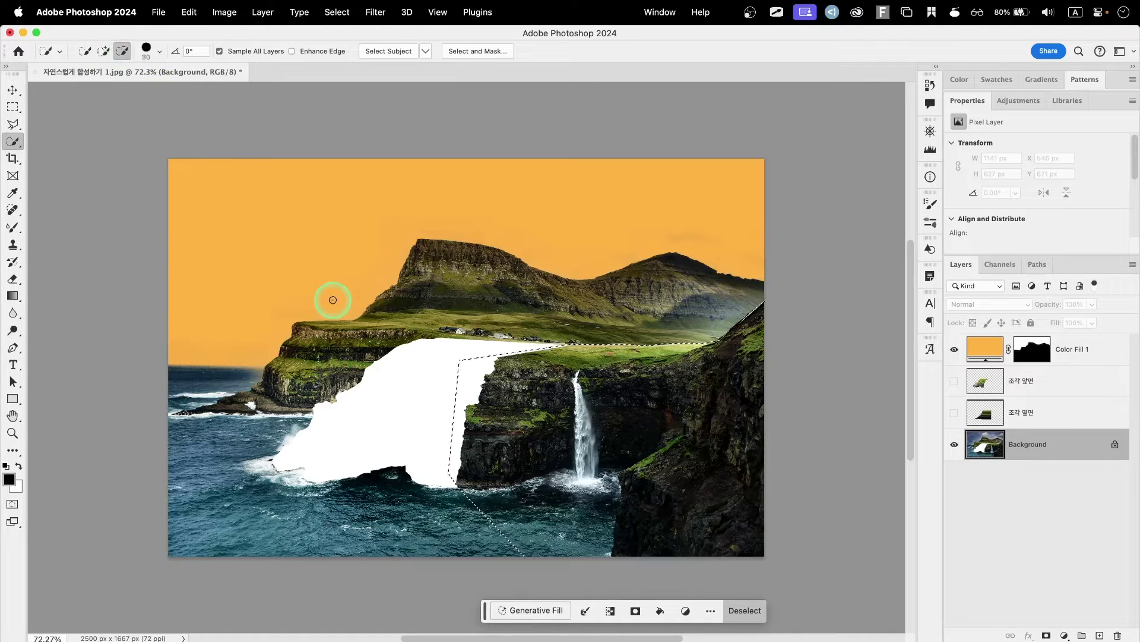
key(bracketright)
key(bracketright)
key(bracketright)
key(bracketright)
key(bracketright)
key(bracketright)
key(bracketright)
key(bracketright)
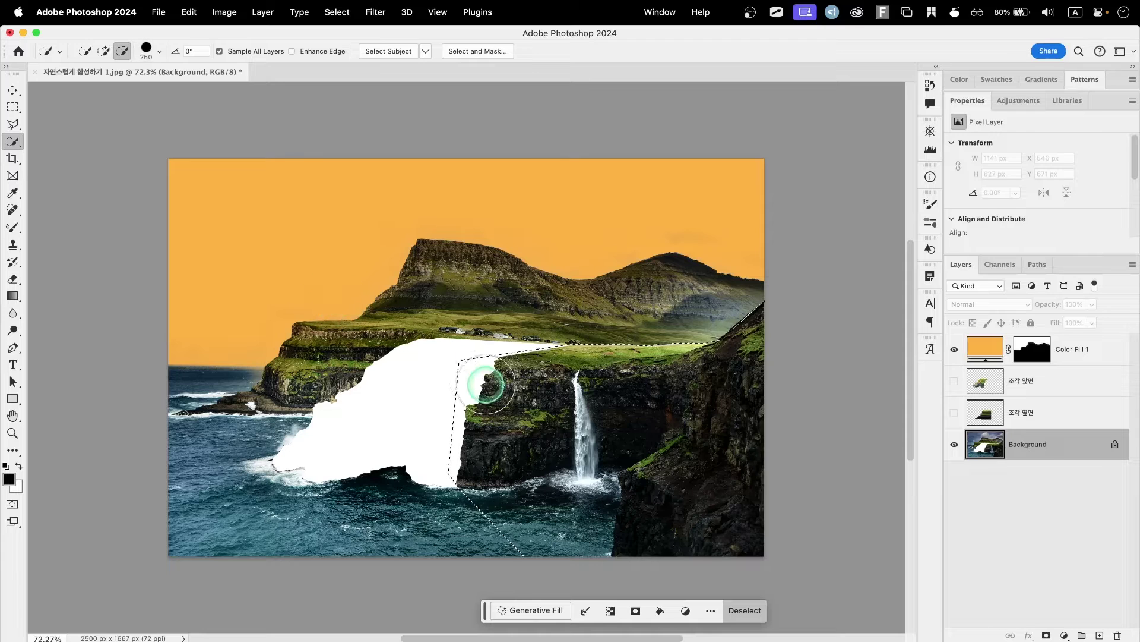
drag(453, 362, 438, 386)
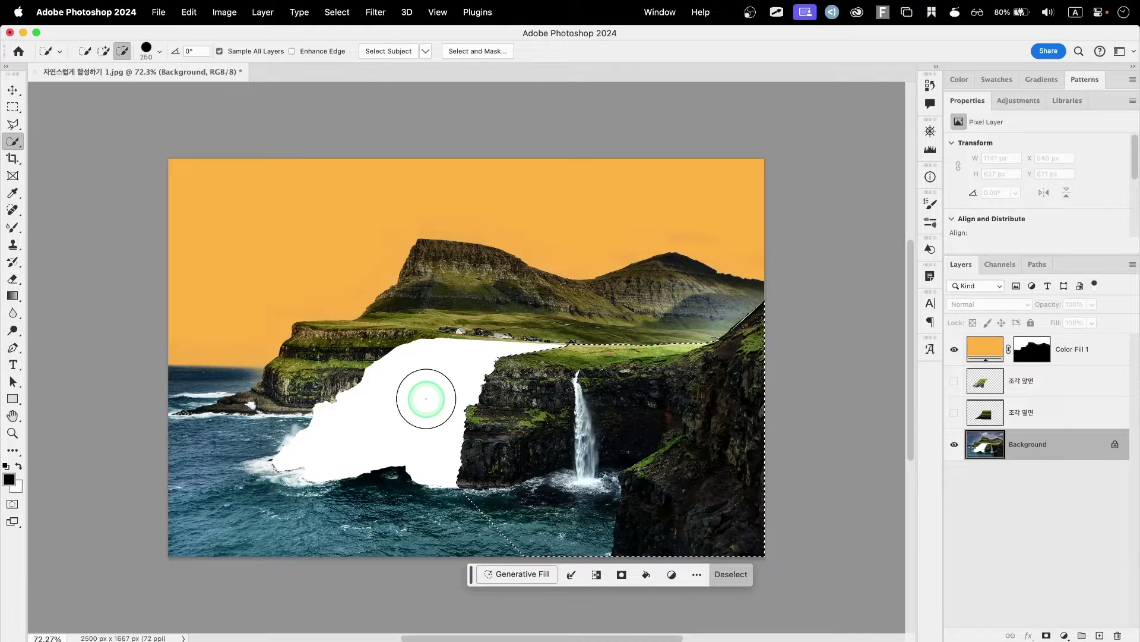
key(super+j)
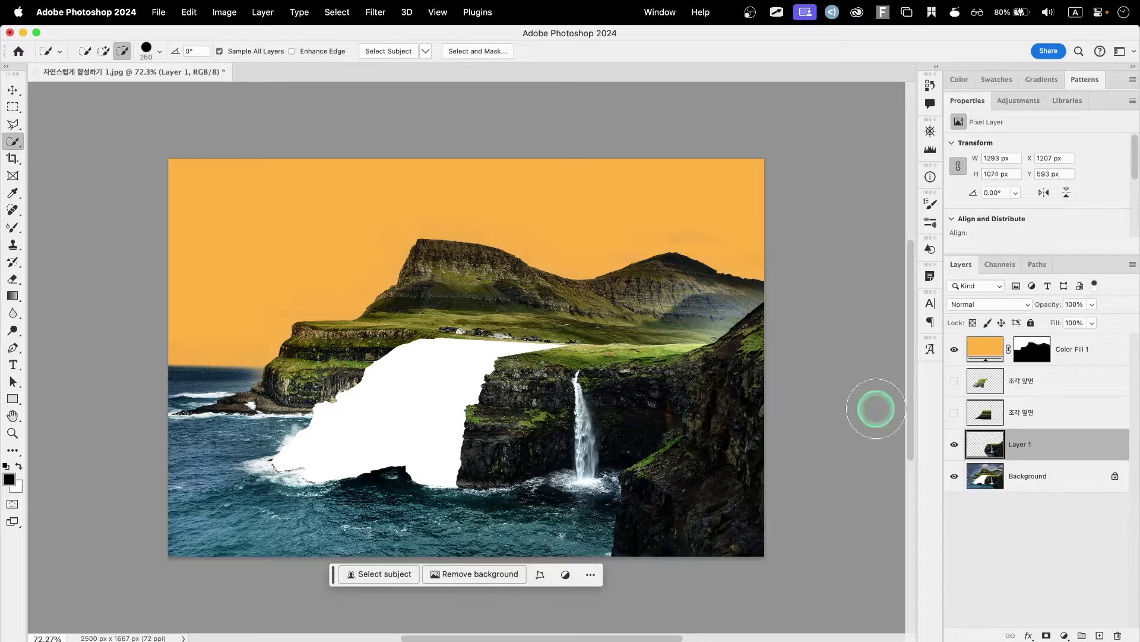
Move Layer 1 directly below the Color Fill 1 layer and show the 조각 앞면 and 조각 옆면 layers.
click(954, 476)
click(955, 446)
click(954, 476)
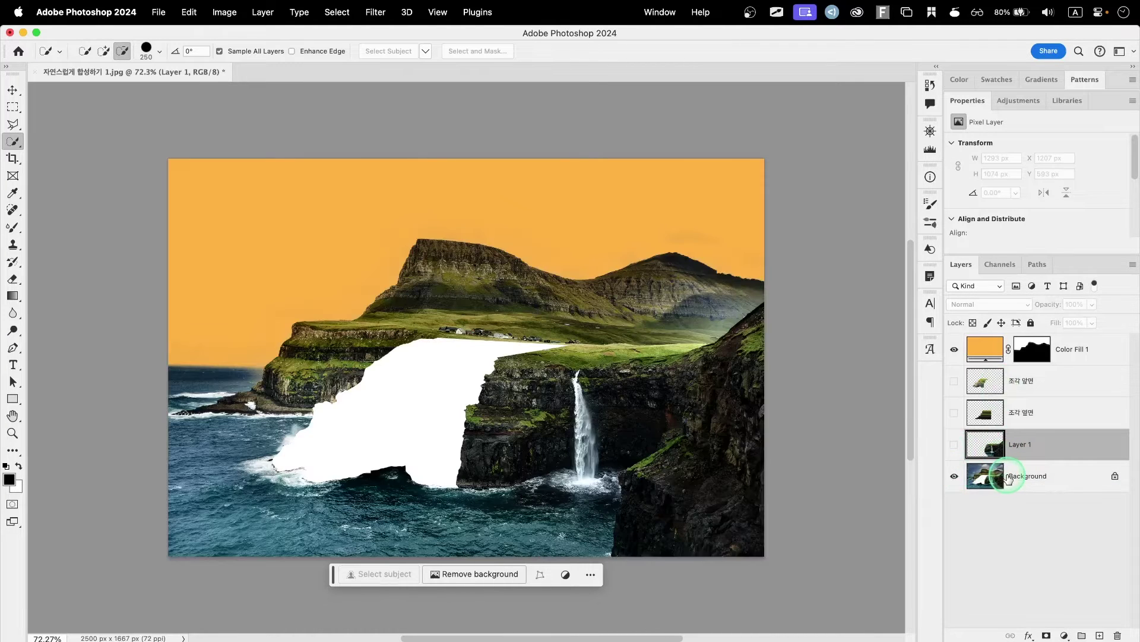
click(954, 445)
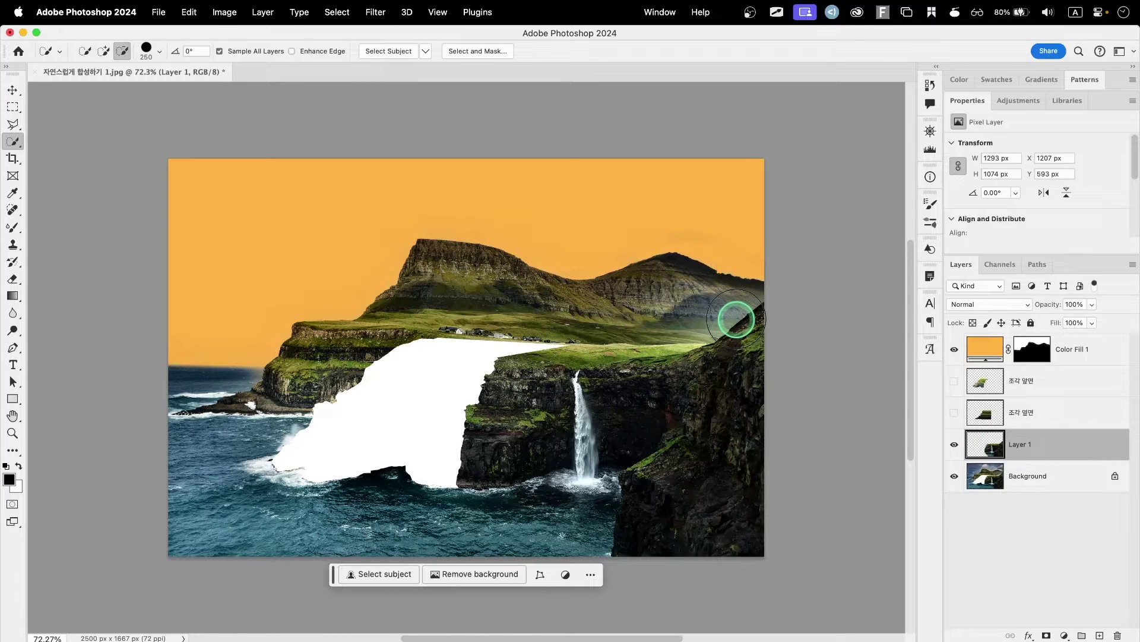
drag(1011, 444, 1012, 376)
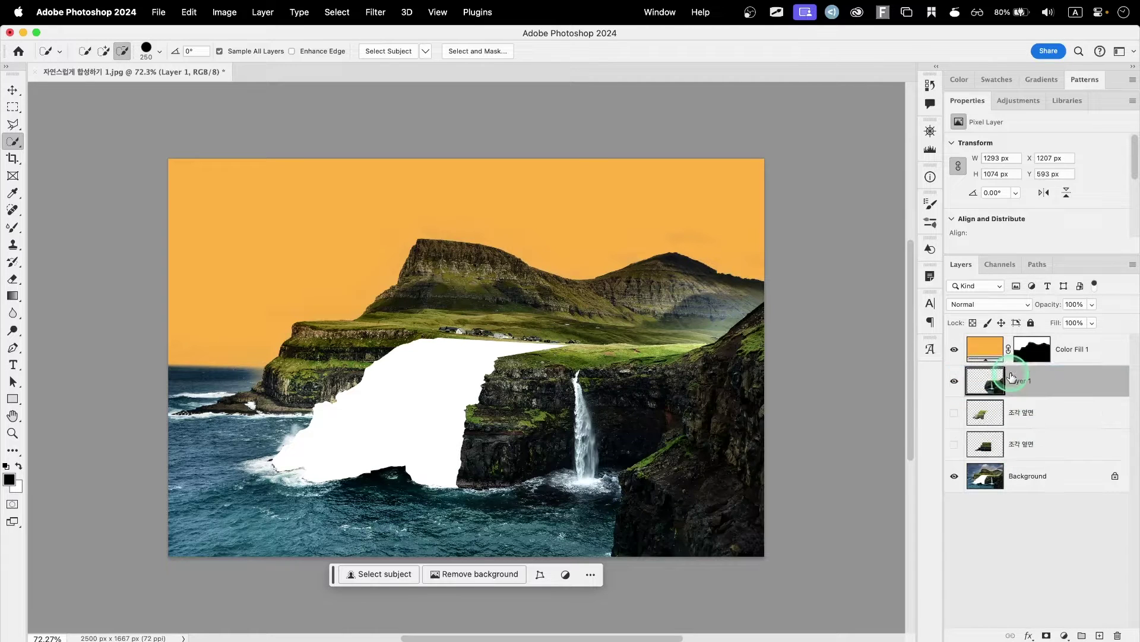
drag(955, 418, 990, 442)
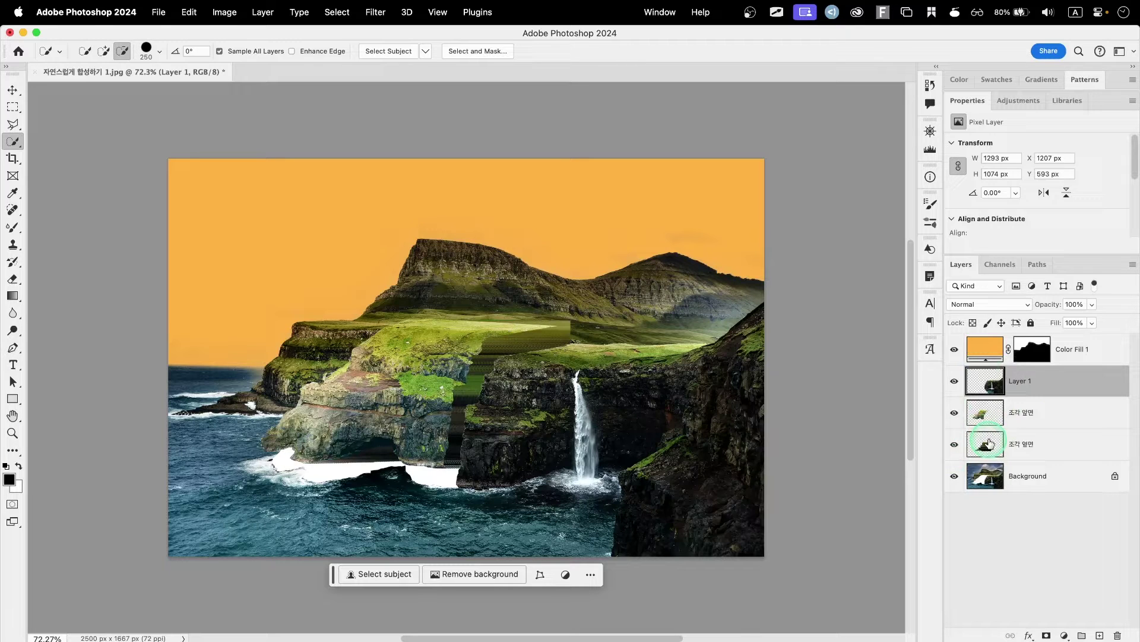
Rename Layer 1, the cut-out of the waterfall cliff, as 오른쪽 배경.
double_click(1020, 381)
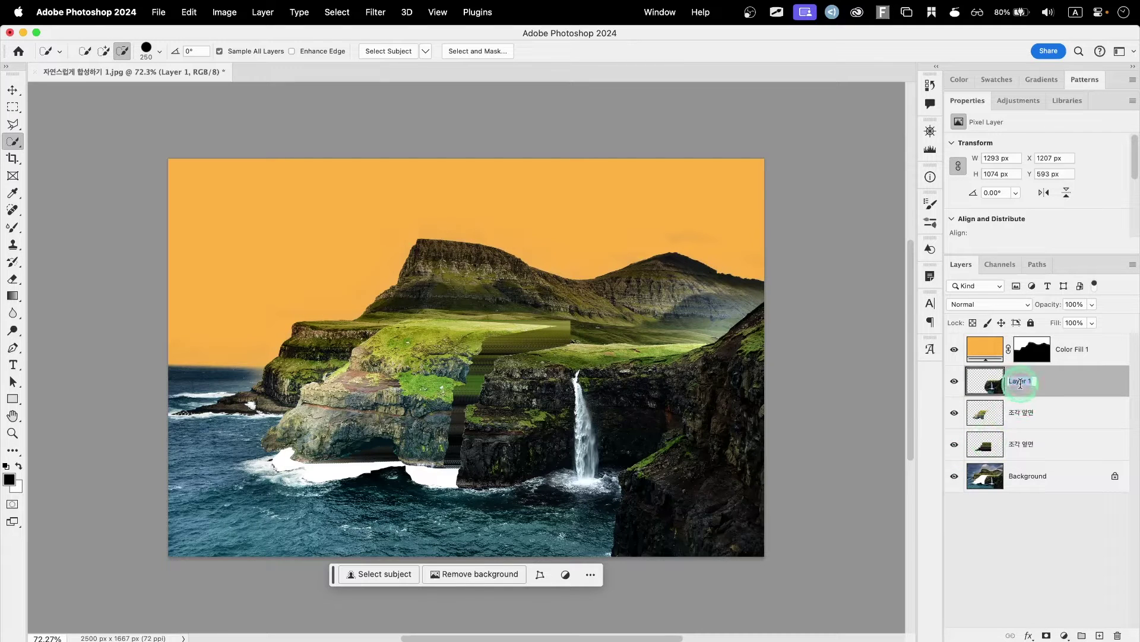
text(dh)
key(Return)
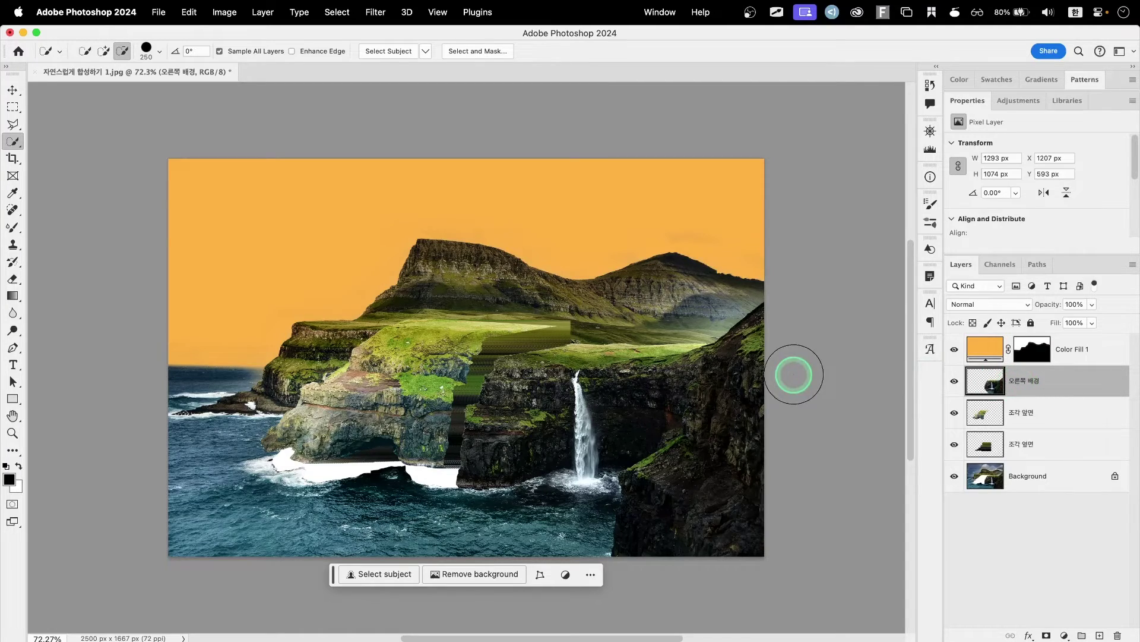
Open the cake photo 자연스럽게 합성하기 2.jpg as a separate document.
key(ctrl+Up)
click(947, 353)
drag(893, 376, 294, 72)
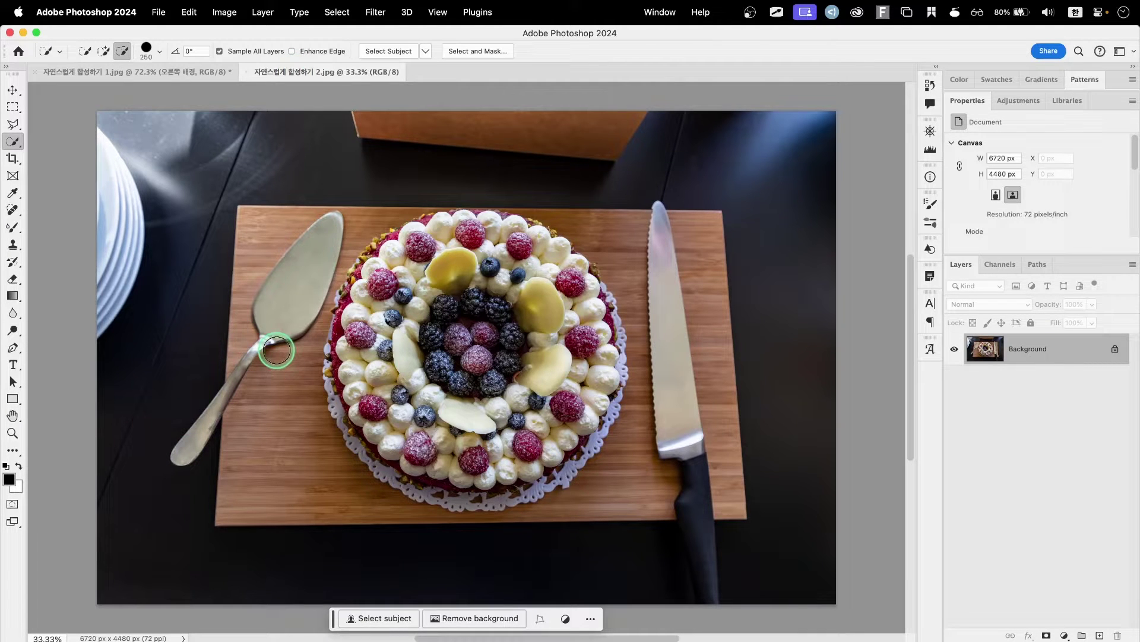
Select the cake server beside the cake with the Object Selection Tool, copy it and close the cake photo.
right_click(10, 143)
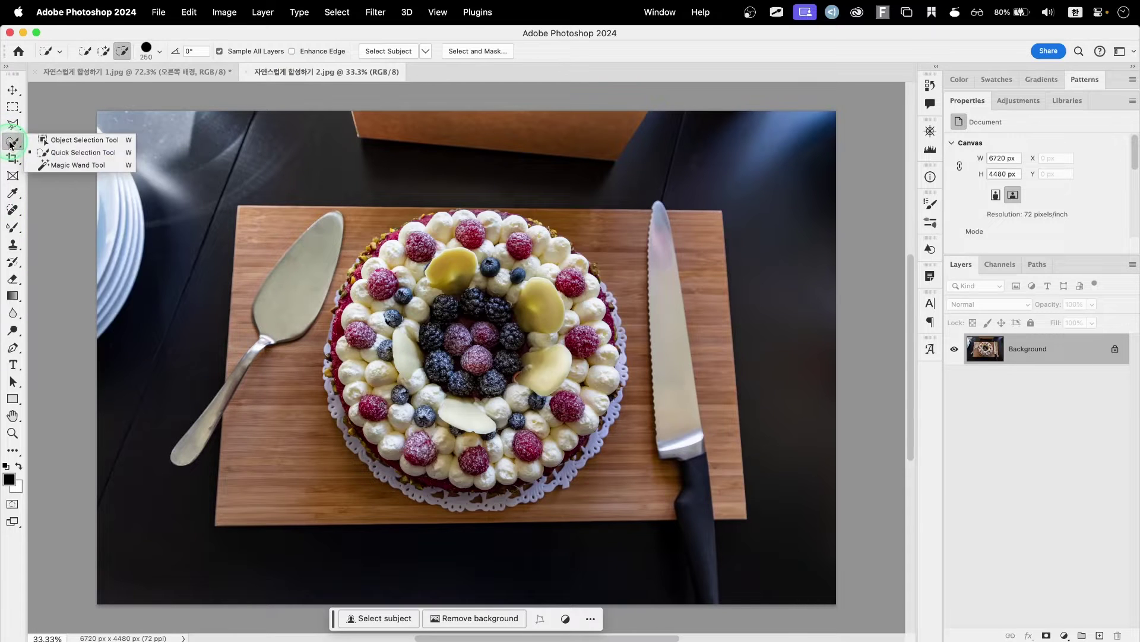
click(54, 141)
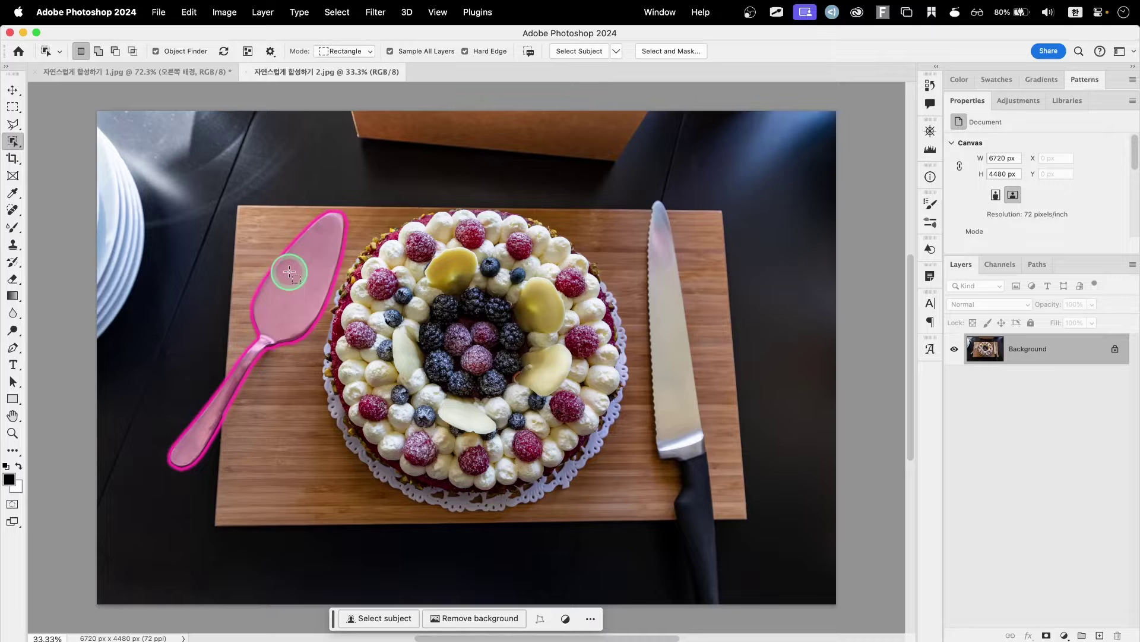
click(290, 272)
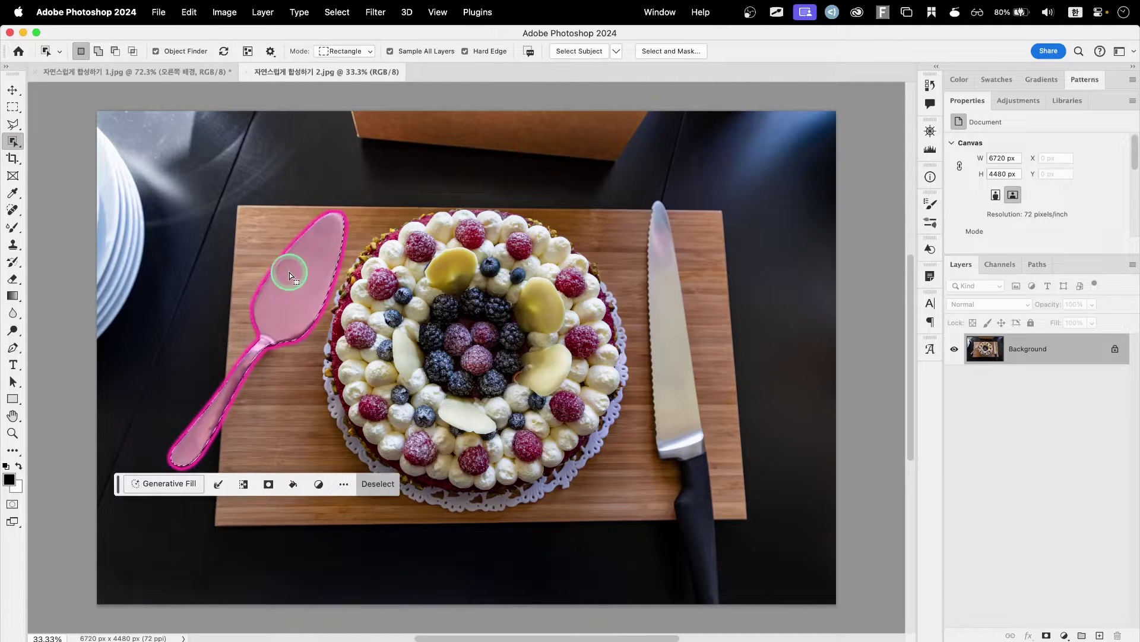
click(246, 73)
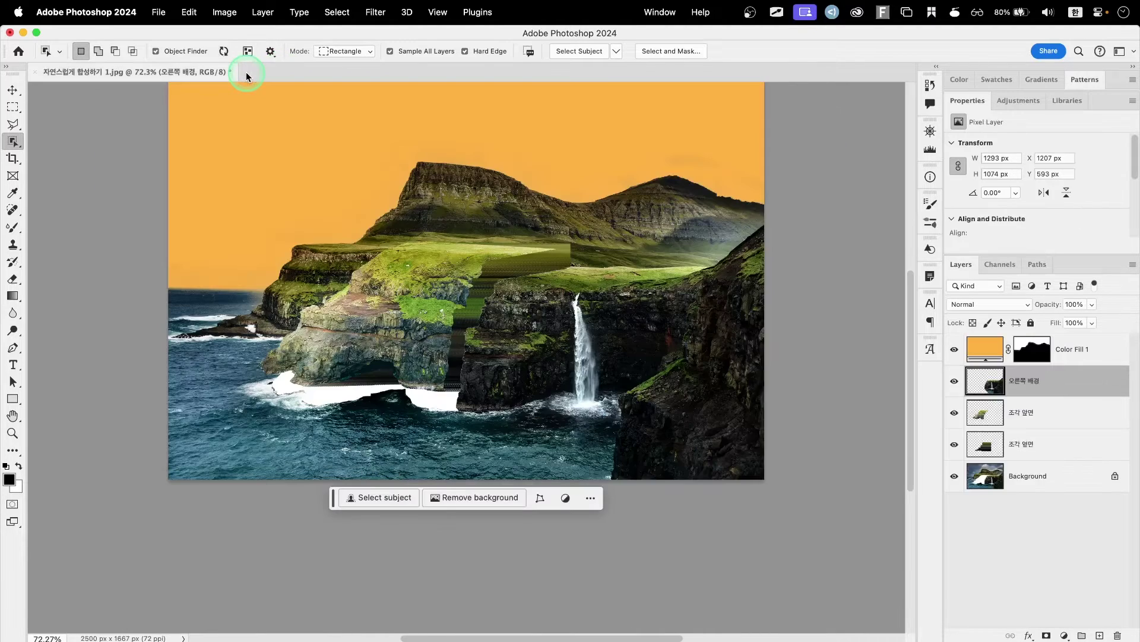
Paste the copied cake server twice into the cliff composition, above the 오른쪽 배경 layer.
scroll(361, 193, up, 3)
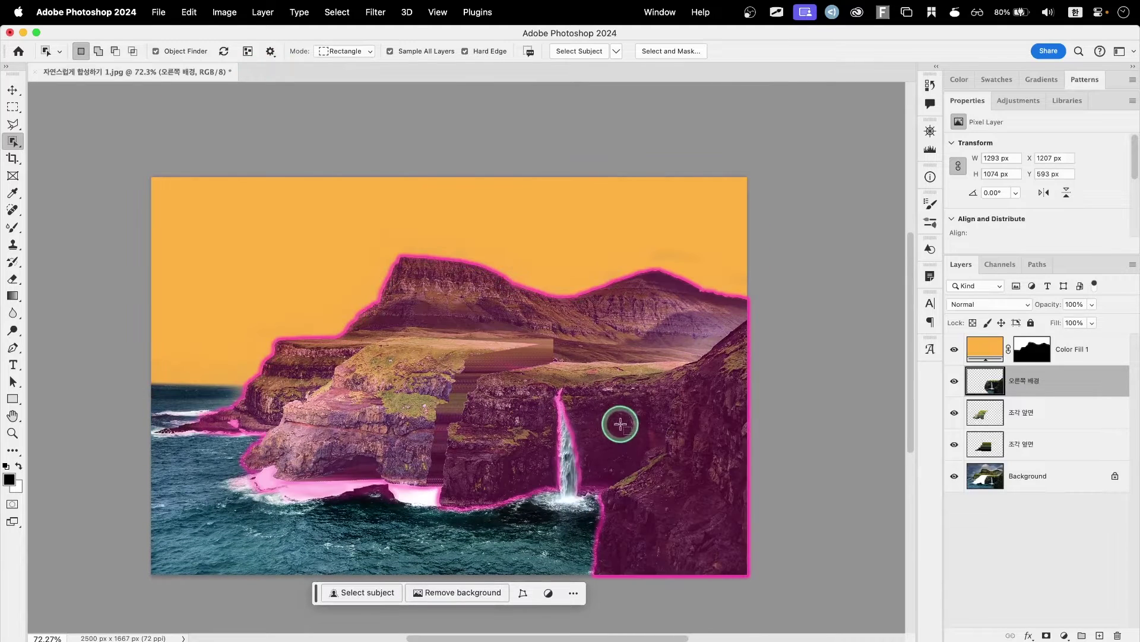
key(super+v)
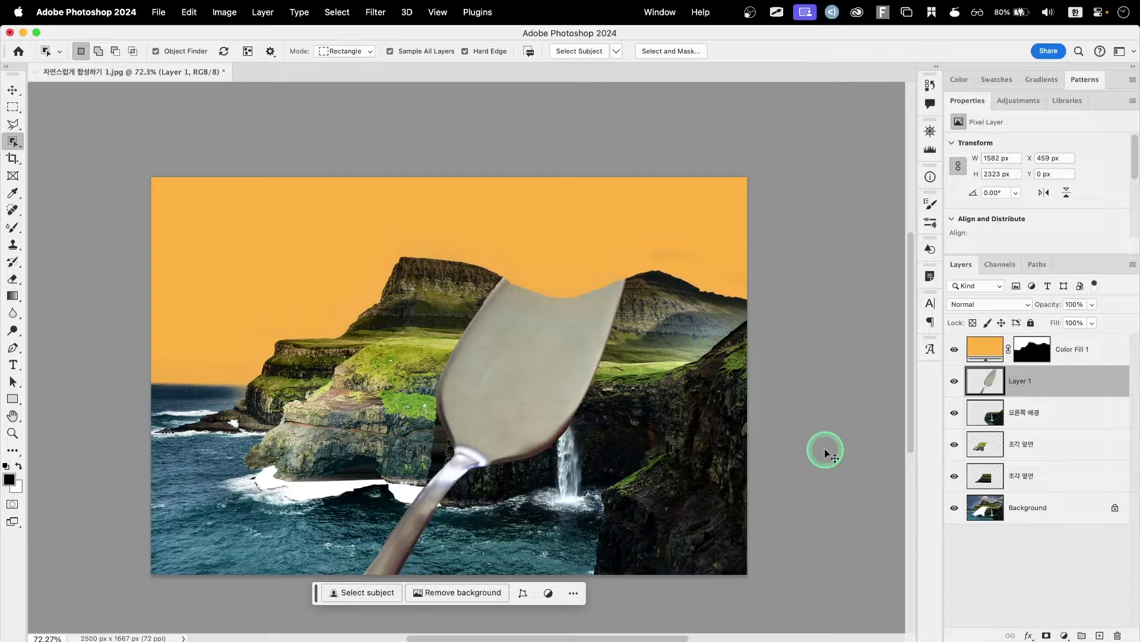
key(super+v)
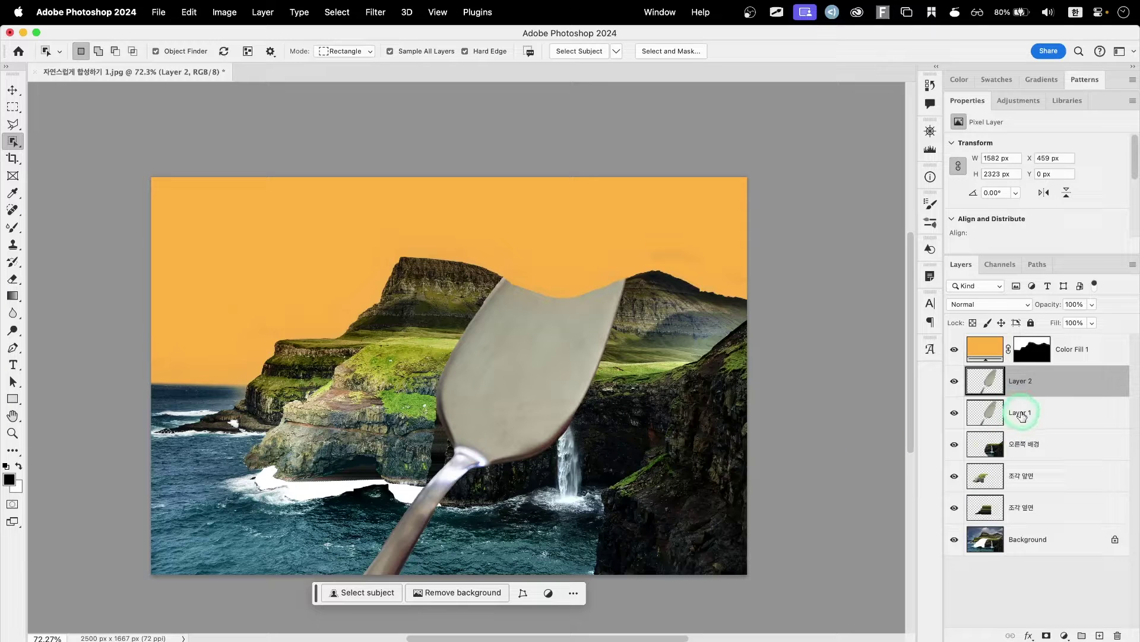
Rename the upper cake server layer as 나이프 and the lower one as 그림자.
double_click(1027, 384)
text(ㄴ이프)
key(Return)
double_click(1018, 411)
text(개)
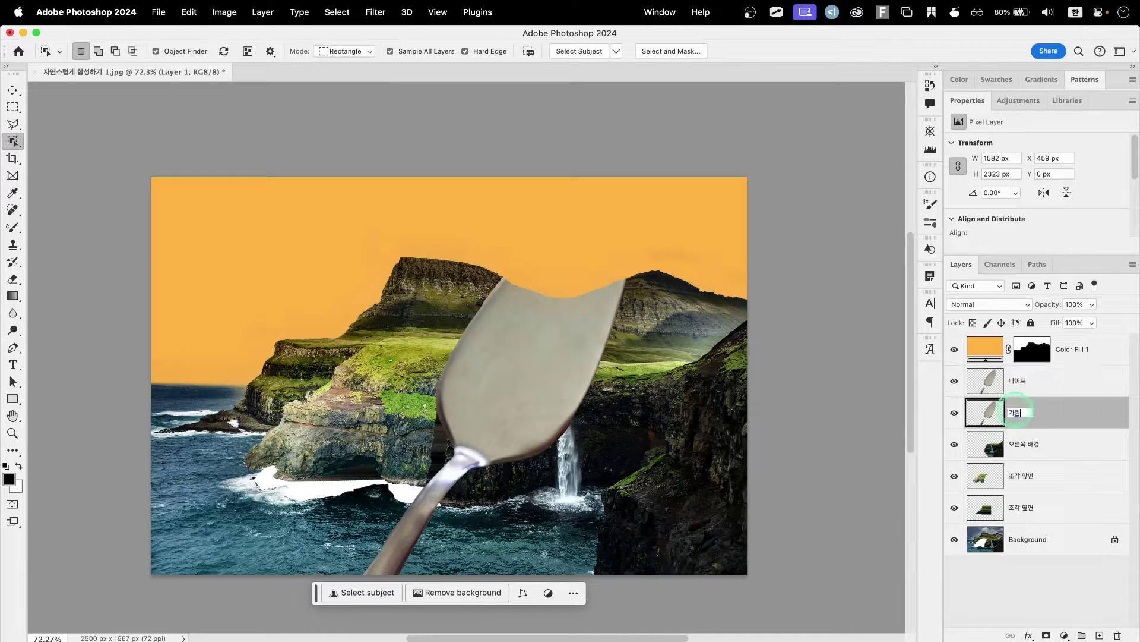
text(그림자)
key(Return)
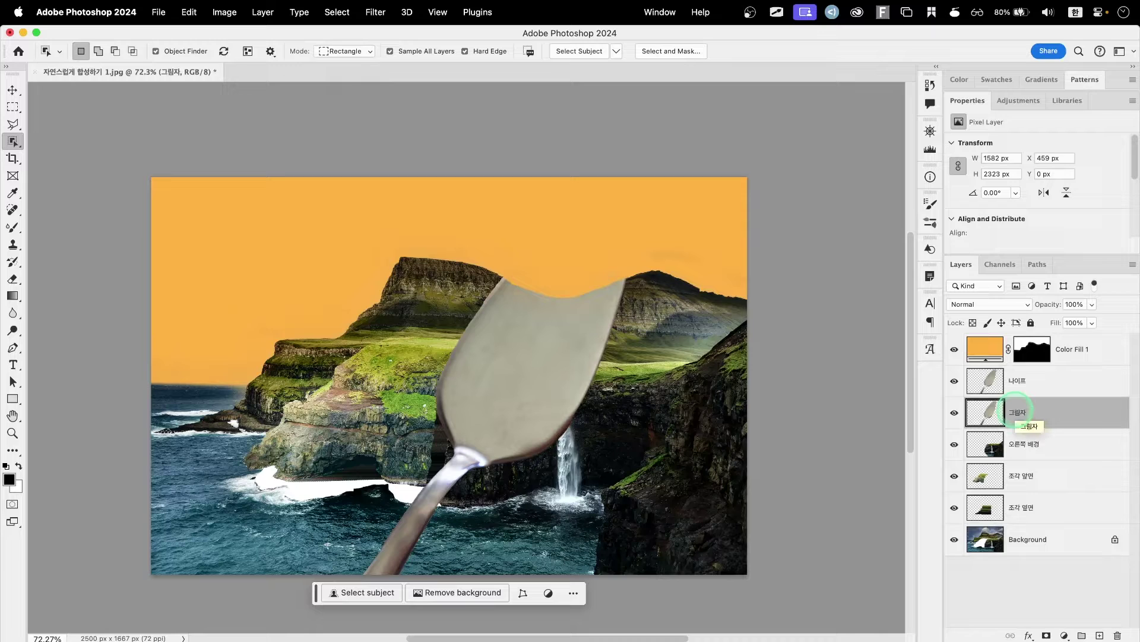
Scale the 나이프 and 그림자 layers together to about 70.5%, rotate them about 60°, and lay them horizontally over the base of the cliff piece.
click(1050, 387)
shift+click(1046, 417)
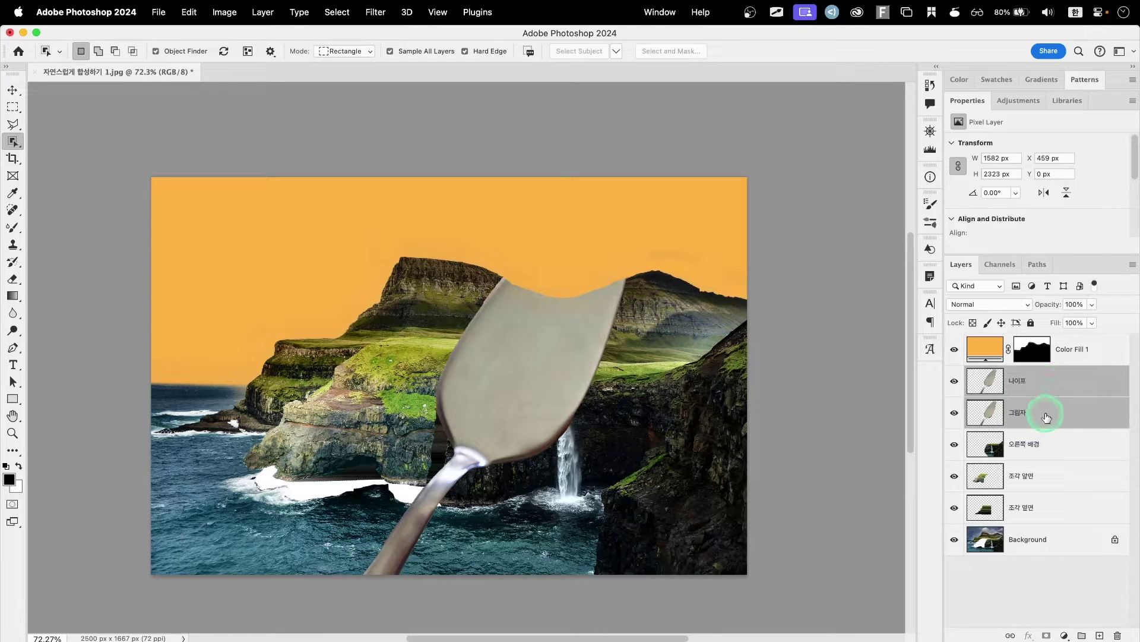
key(super+t)
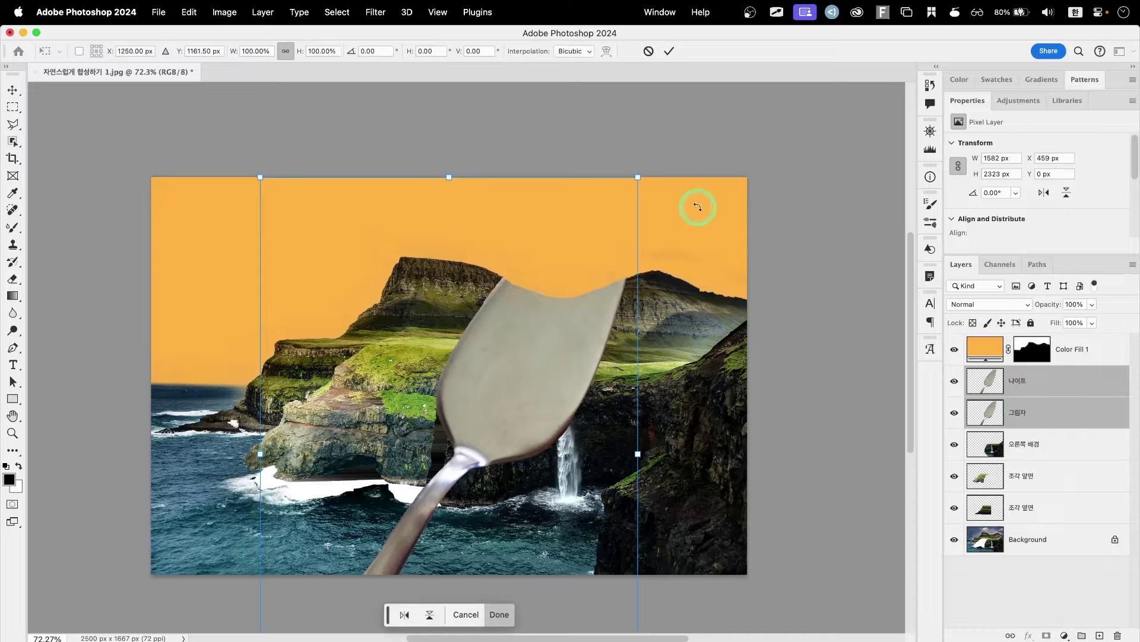
drag(642, 170, 488, 382)
drag(438, 483, 376, 311)
drag(454, 209, 540, 412)
drag(468, 399, 322, 482)
drag(397, 488, 449, 486)
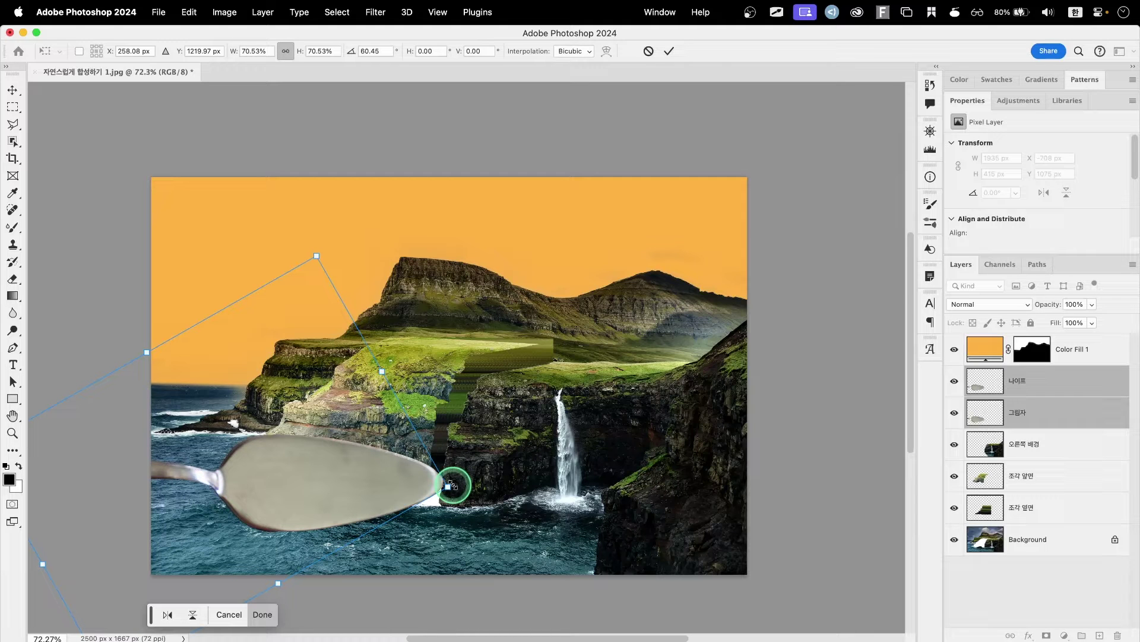
key(Return)
key(w)
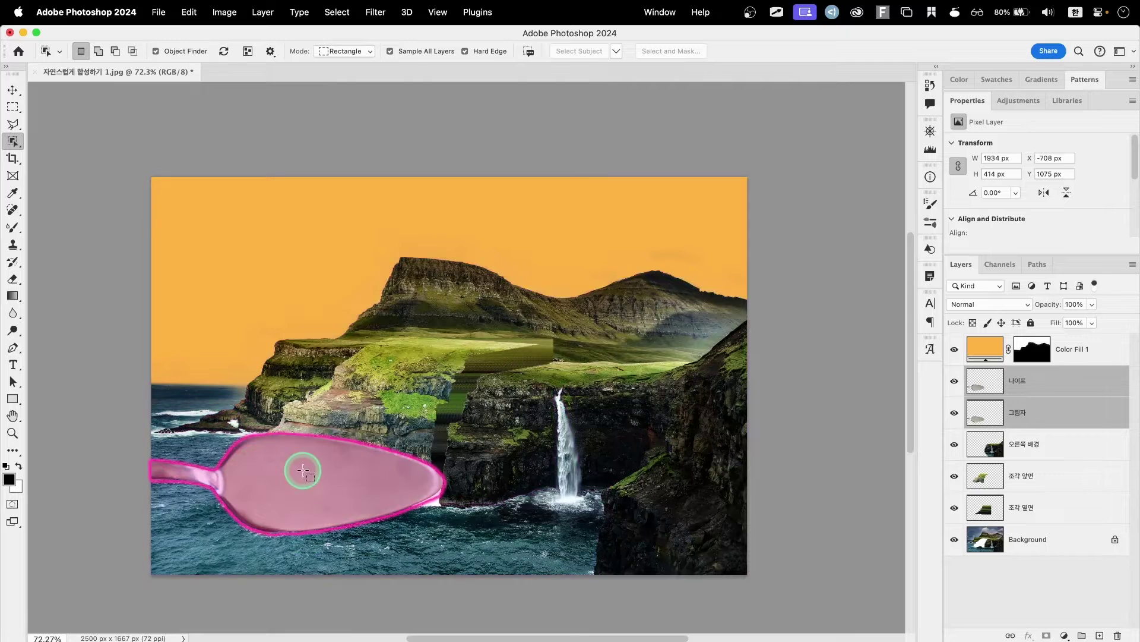
Flatten the 나이프 and 그림자 layers to about 75% height, shift them slightly, and move both directly above the Background layer.
key(super+t)
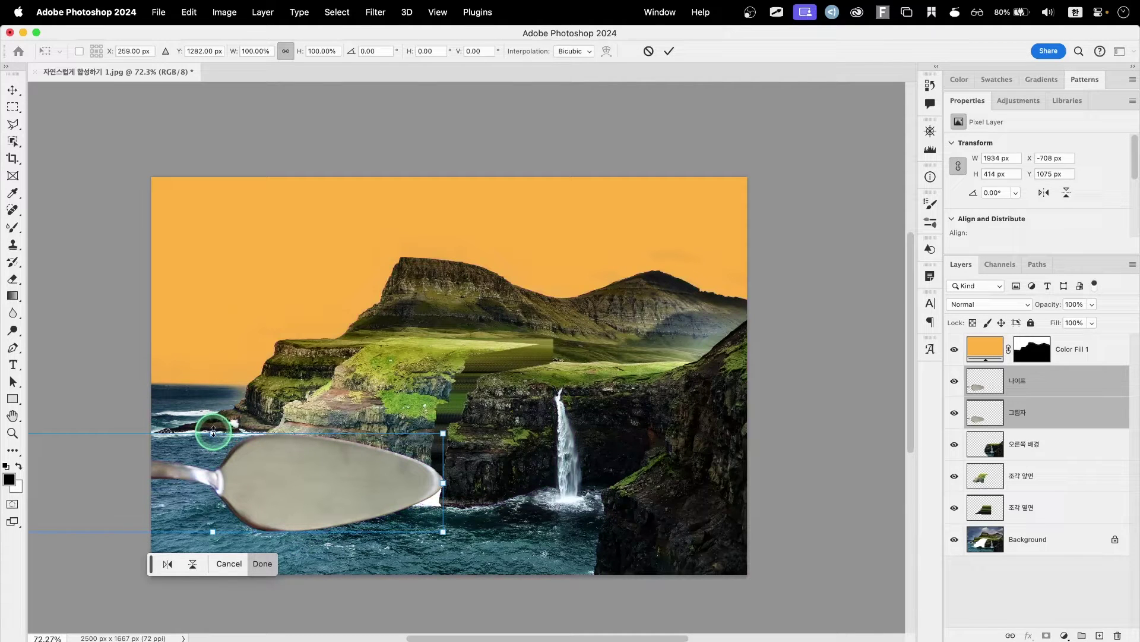
drag(213, 432, 212, 484)
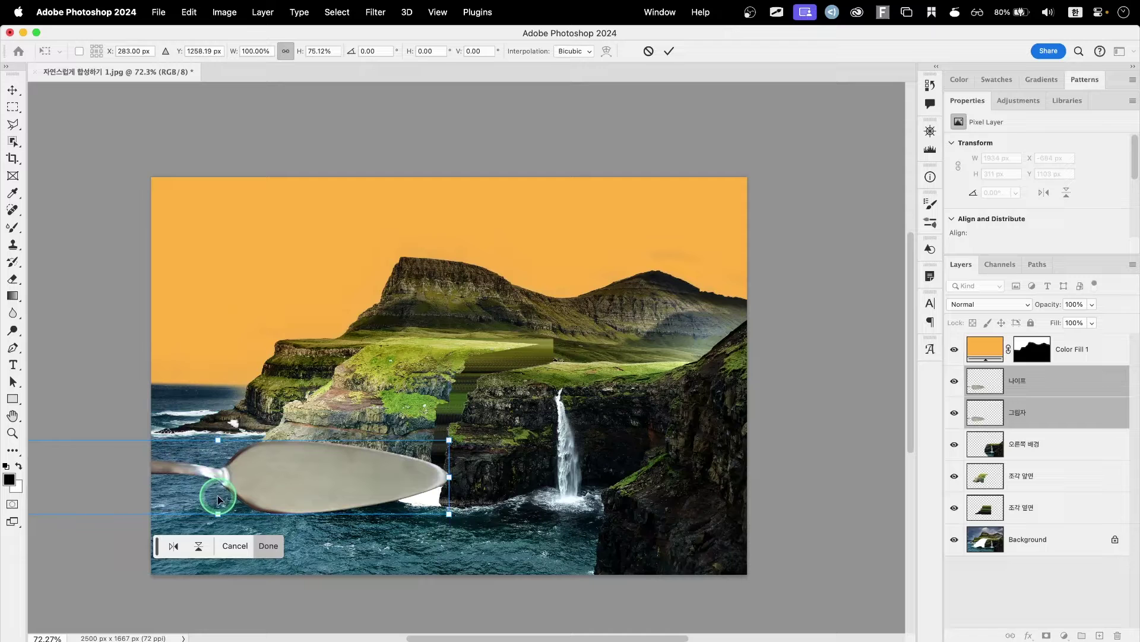
key(w)
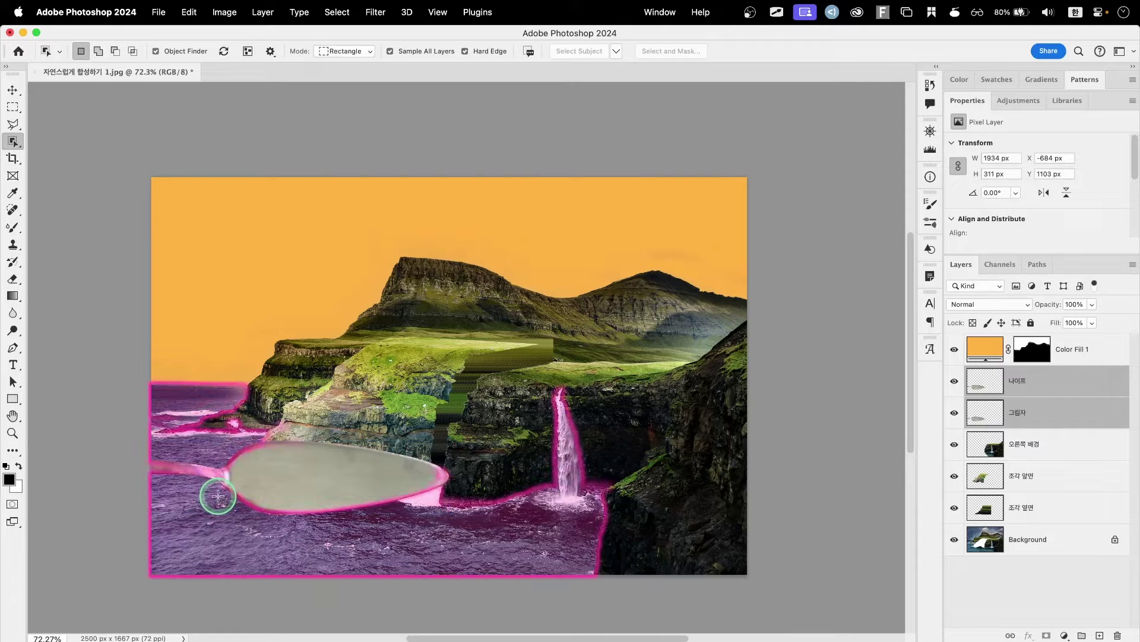
drag(1047, 403, 1028, 526)
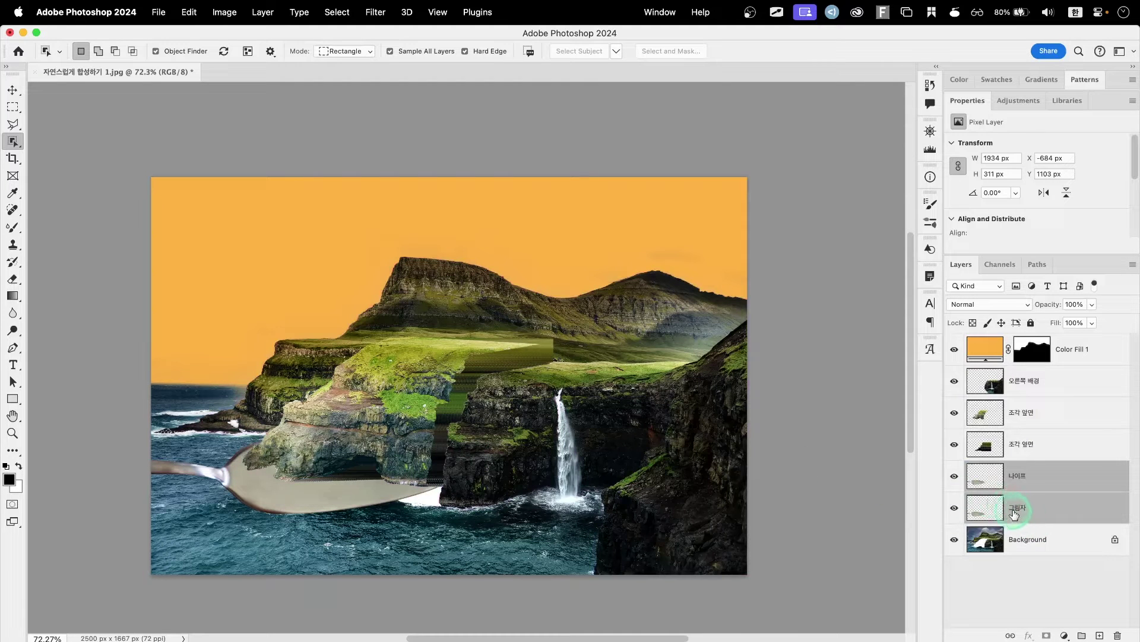
Turn the 그림자 layer black with a Hue/Saturation adjustment at Lightness -100, and check it with the 나이프 layer briefly hidden.
click(1027, 519)
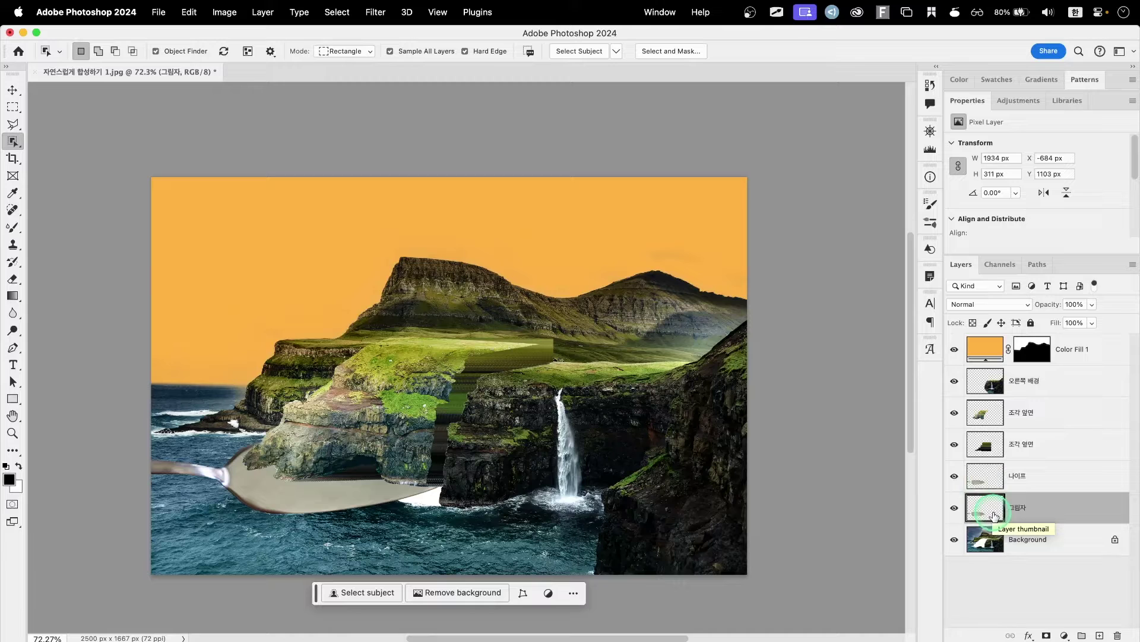
click(224, 12)
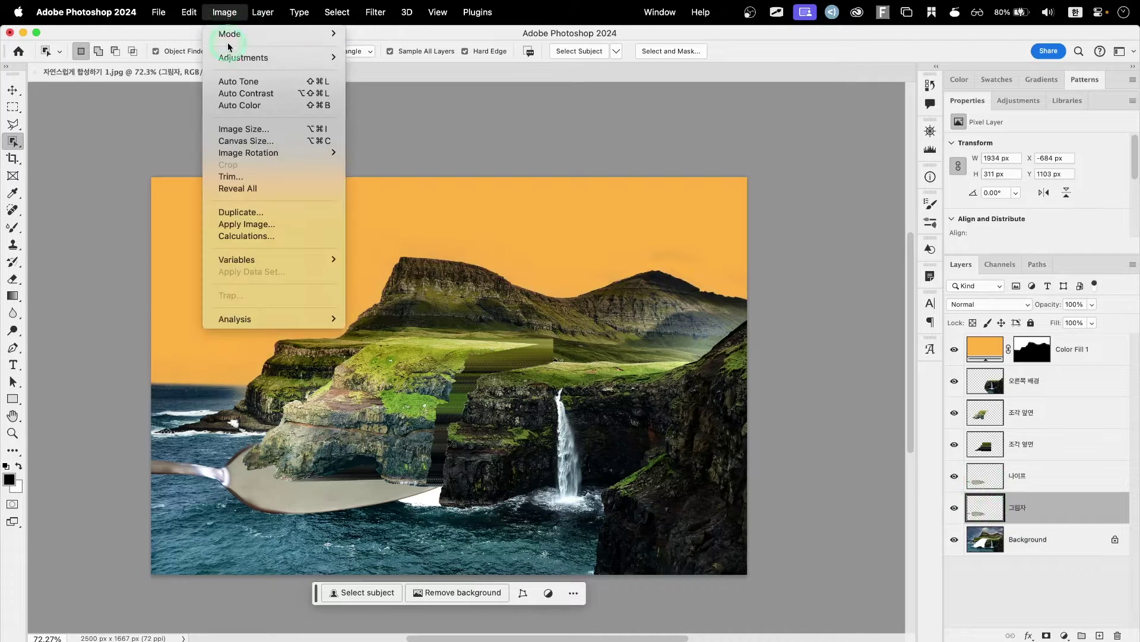
mouse_move(232, 57)
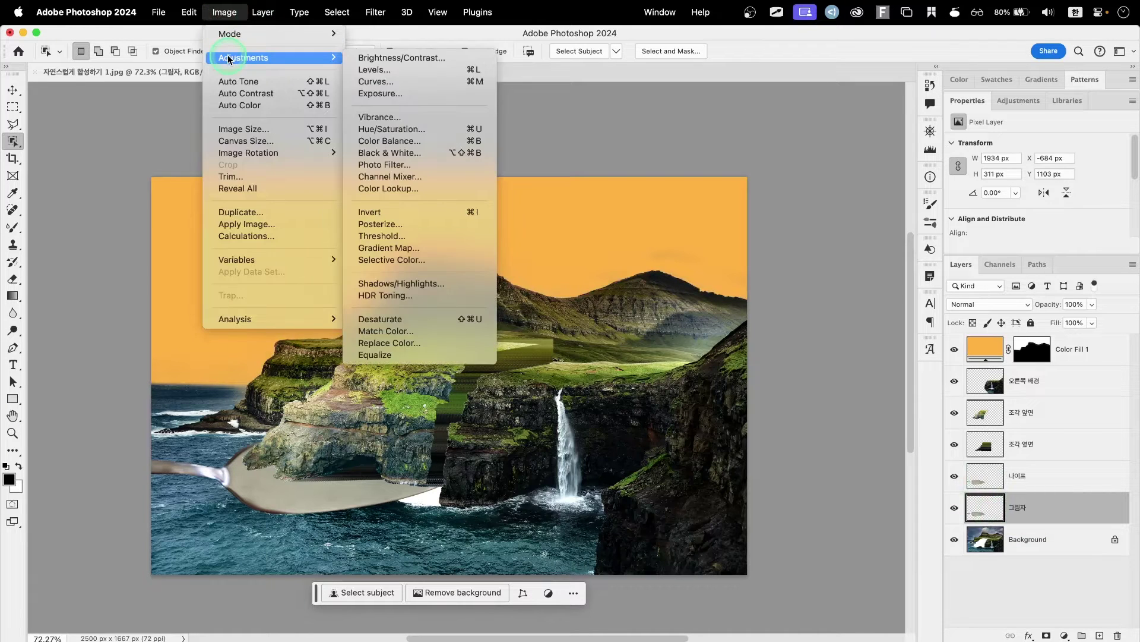
click(403, 130)
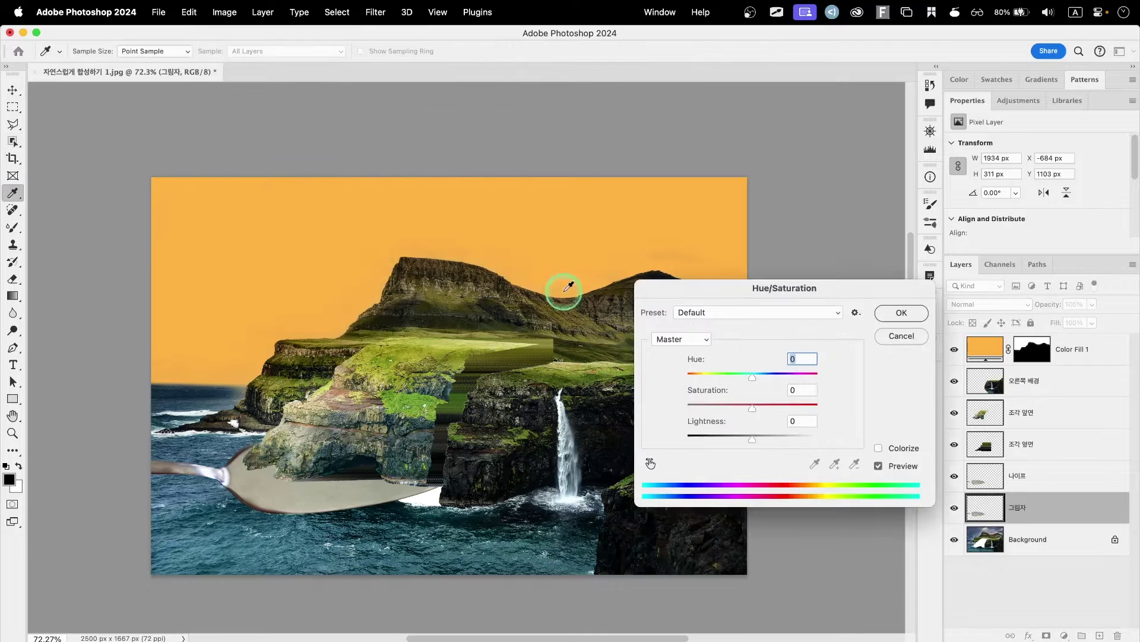
drag(751, 440, 639, 432)
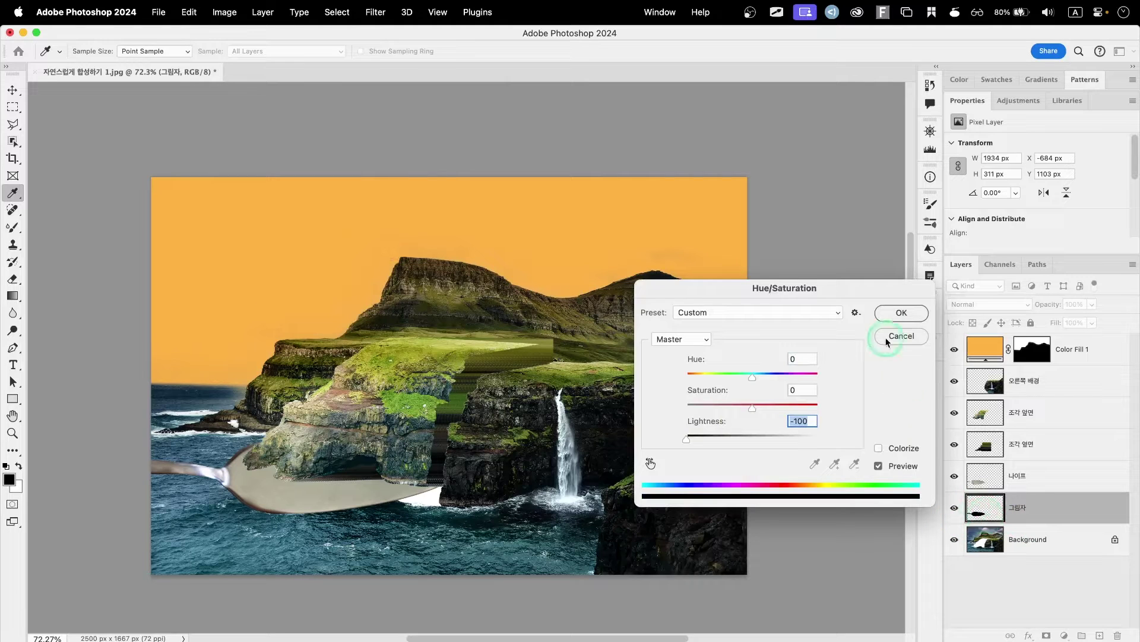
click(897, 315)
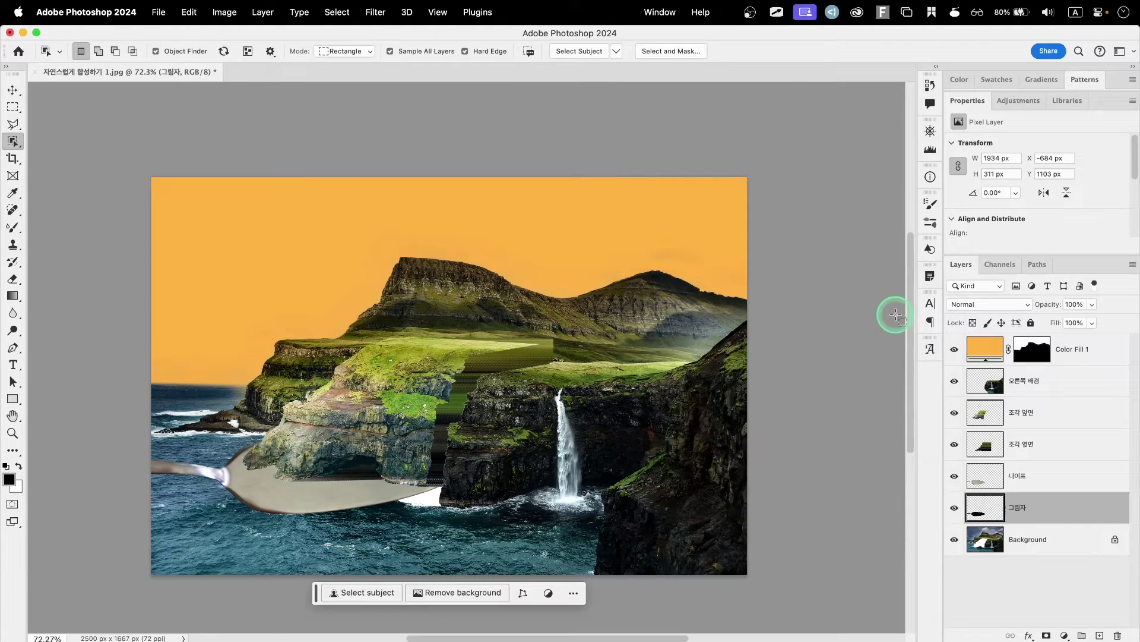
click(954, 477)
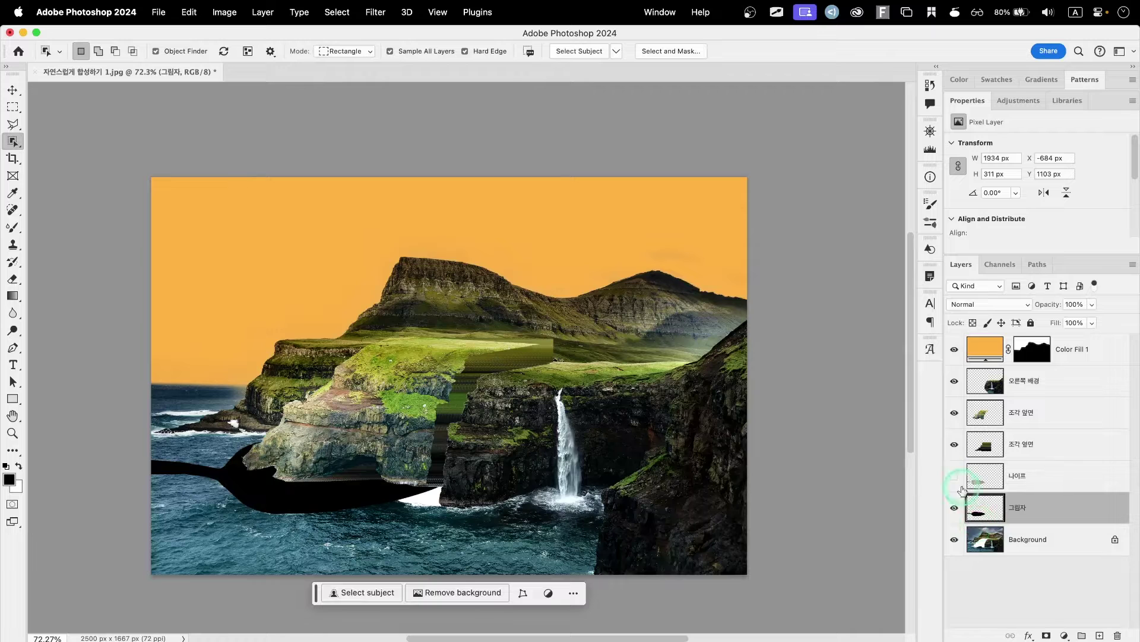
click(954, 476)
Start a Puppet Warp on the 나이프 layer and place four pins along the cake server's blade.
click(1018, 475)
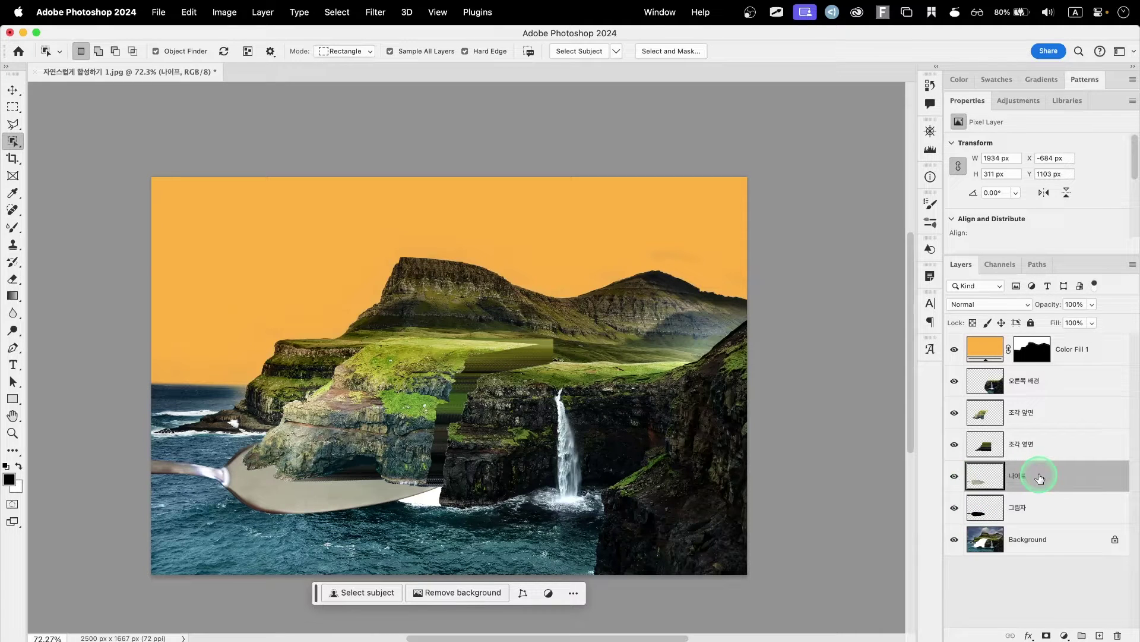
click(193, 14)
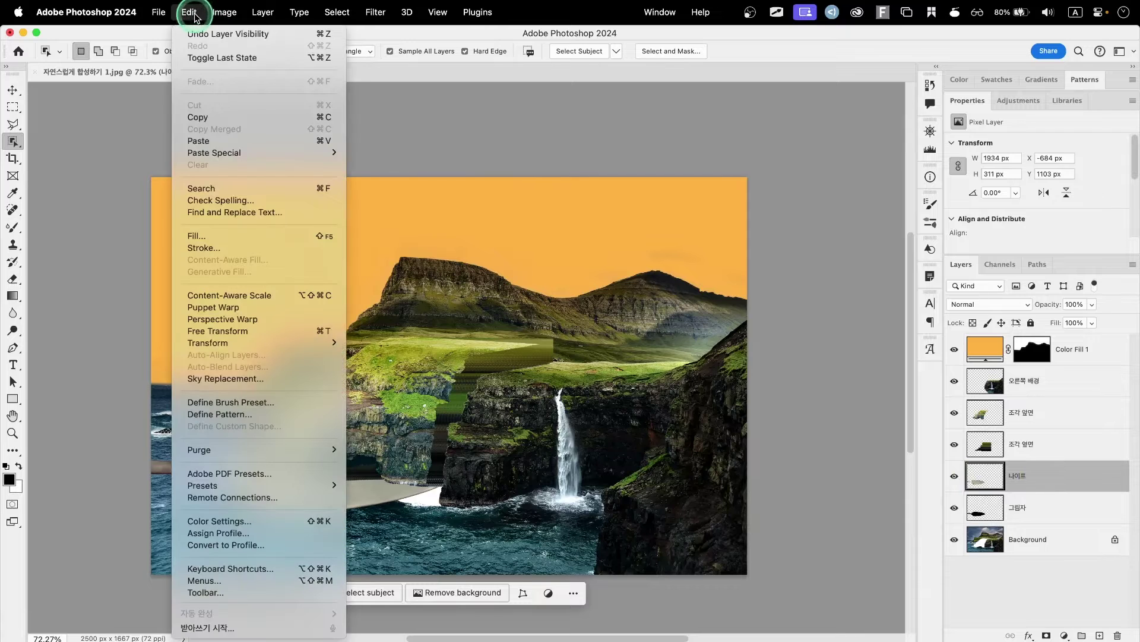
click(208, 313)
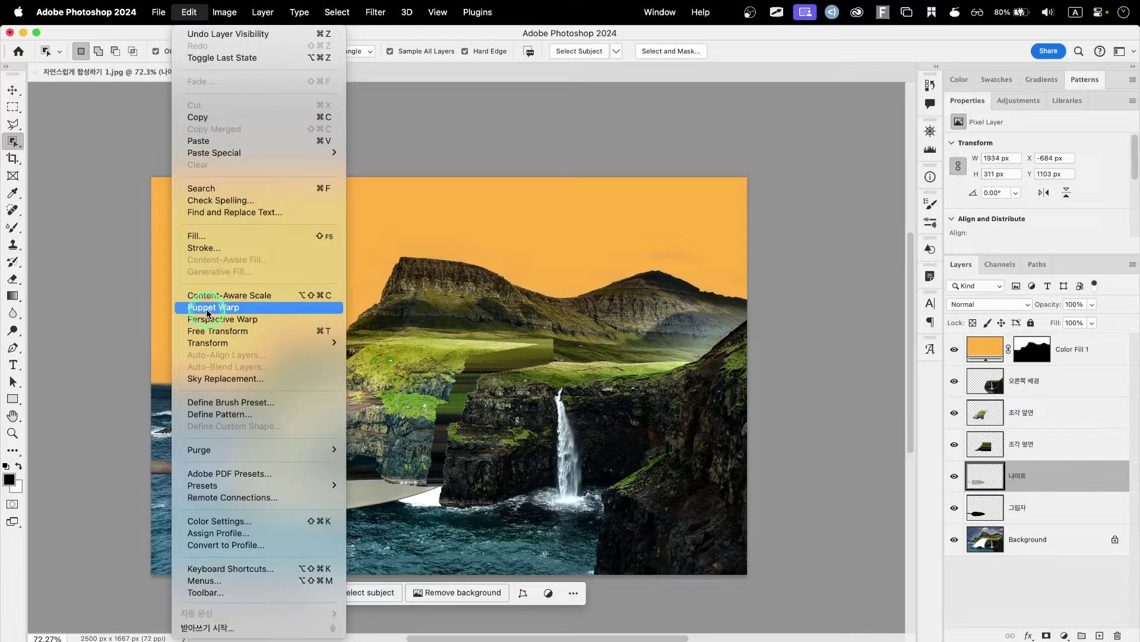
click(207, 313)
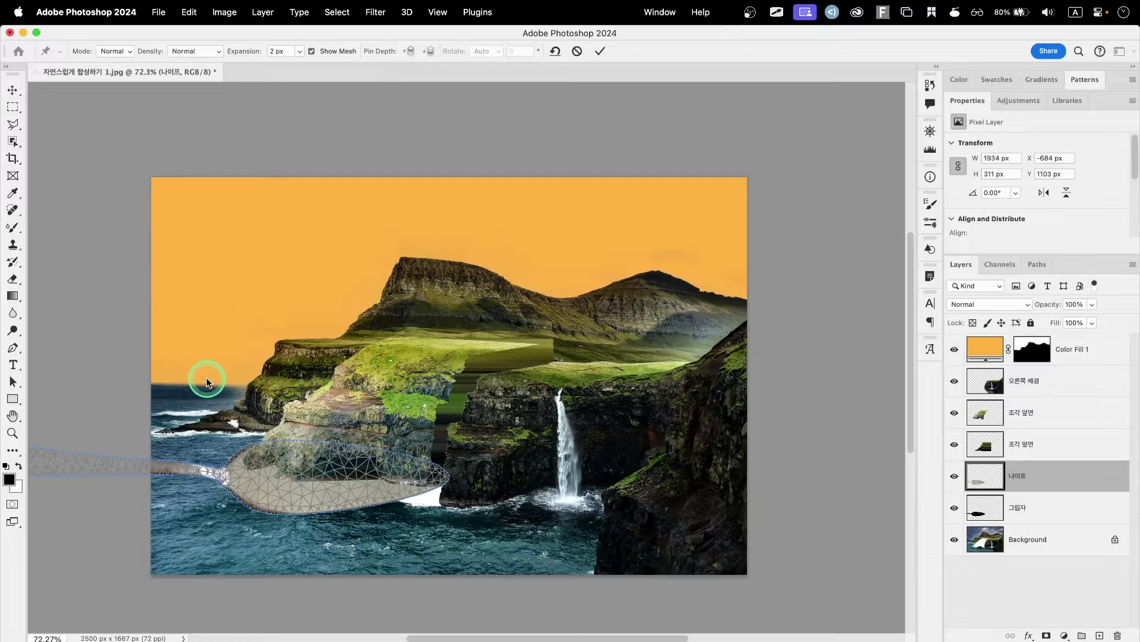
scroll(205, 377, left, 10)
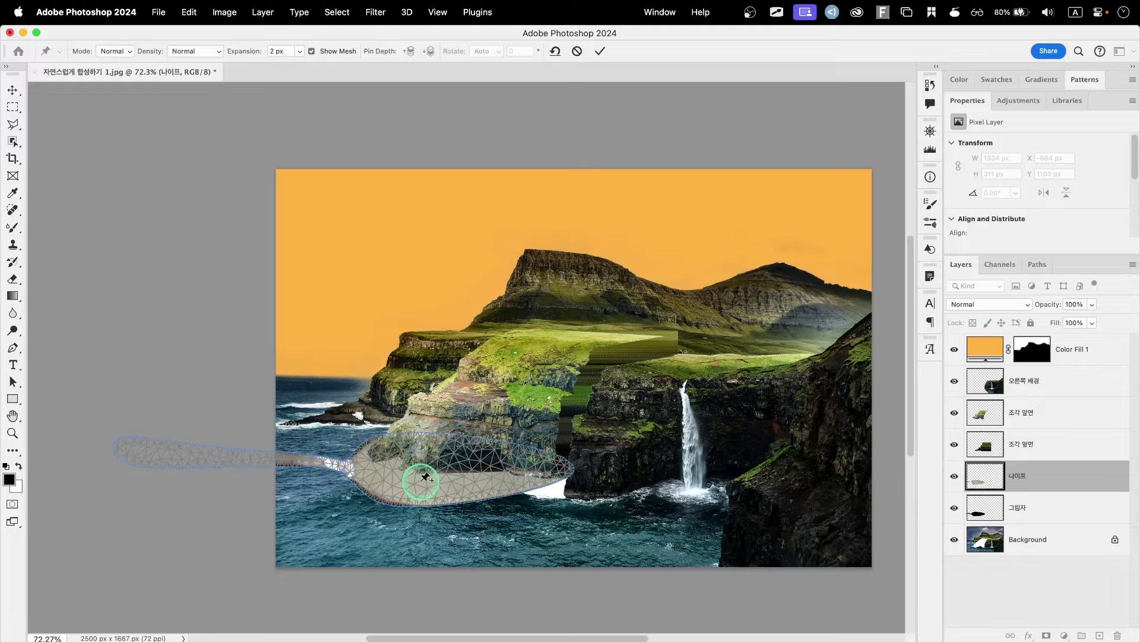
click(546, 466)
click(488, 467)
click(422, 468)
click(380, 468)
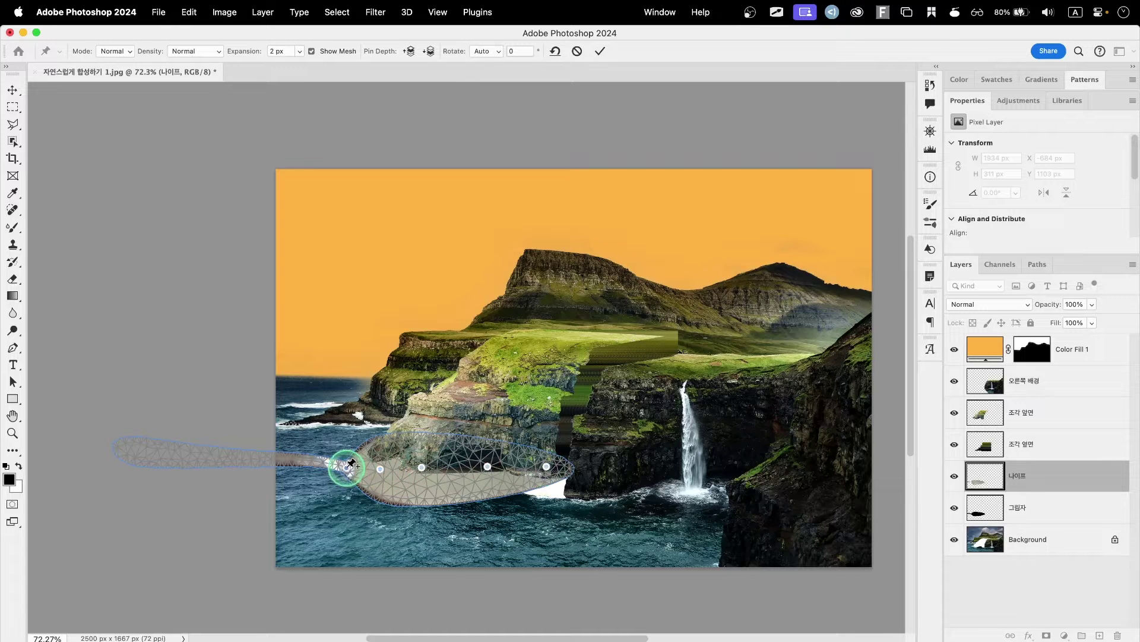
Add five more Puppet Warp pins from the server's neck along the handle to its far end.
click(347, 468)
click(300, 459)
click(253, 460)
click(208, 456)
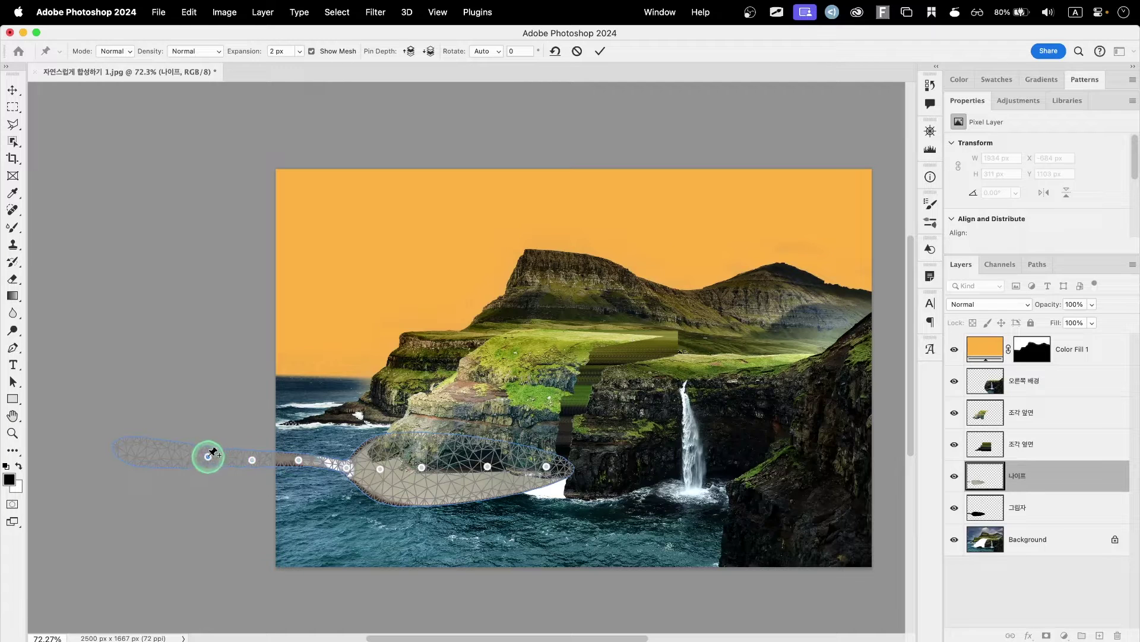
click(138, 448)
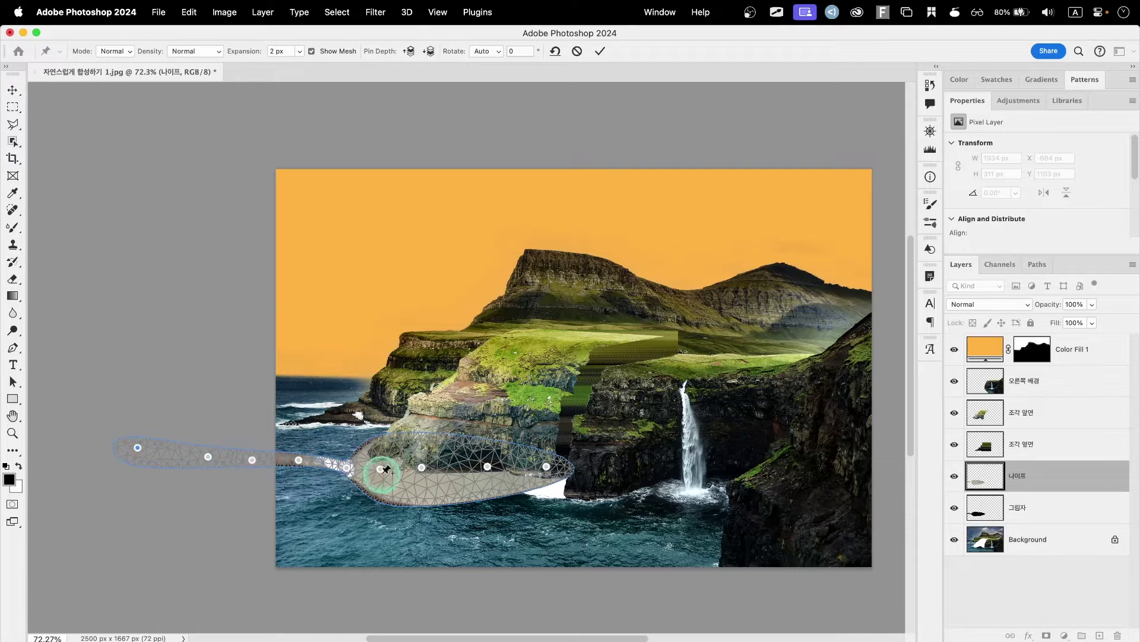
Raise the handle pins slightly so the cake server's handle bends upward from the neck, away from its shadow.
click(300, 458)
drag(300, 458, 210, 445)
drag(137, 446, 138, 443)
mouse_move(301, 445)
mouse_down()
mouse_move(301, 457)
mouse_move(303, 448)
mouse_up()
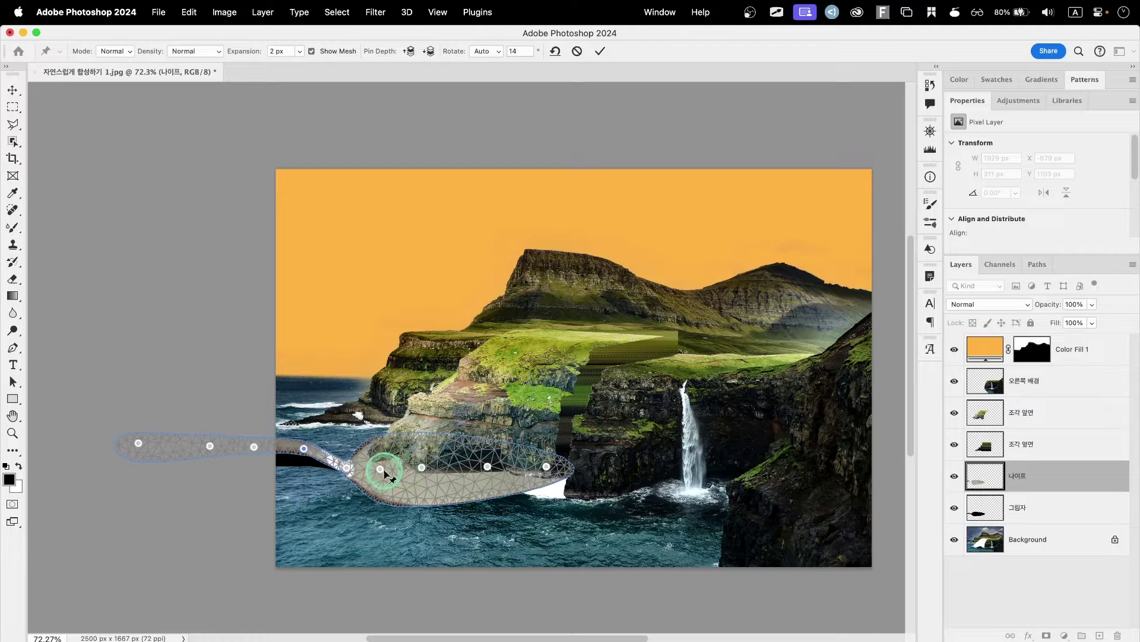
click(380, 469)
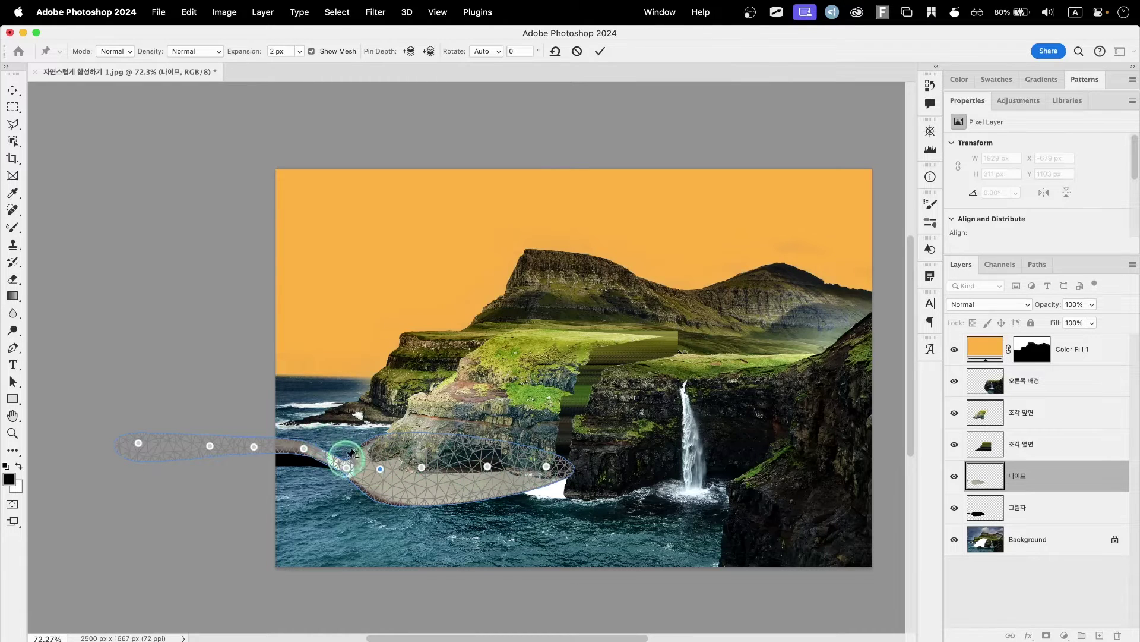
click(304, 448)
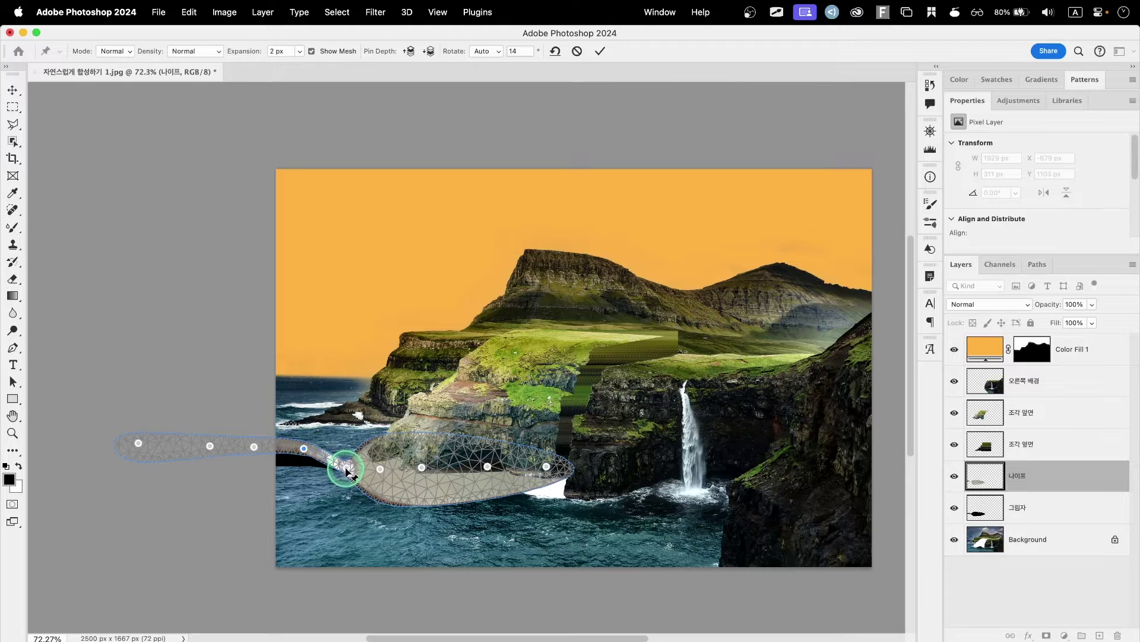
Fine-tune the pins near the server's neck and rotate the mid-handle pin to about 7° to smooth the bend.
drag(304, 449, 262, 446)
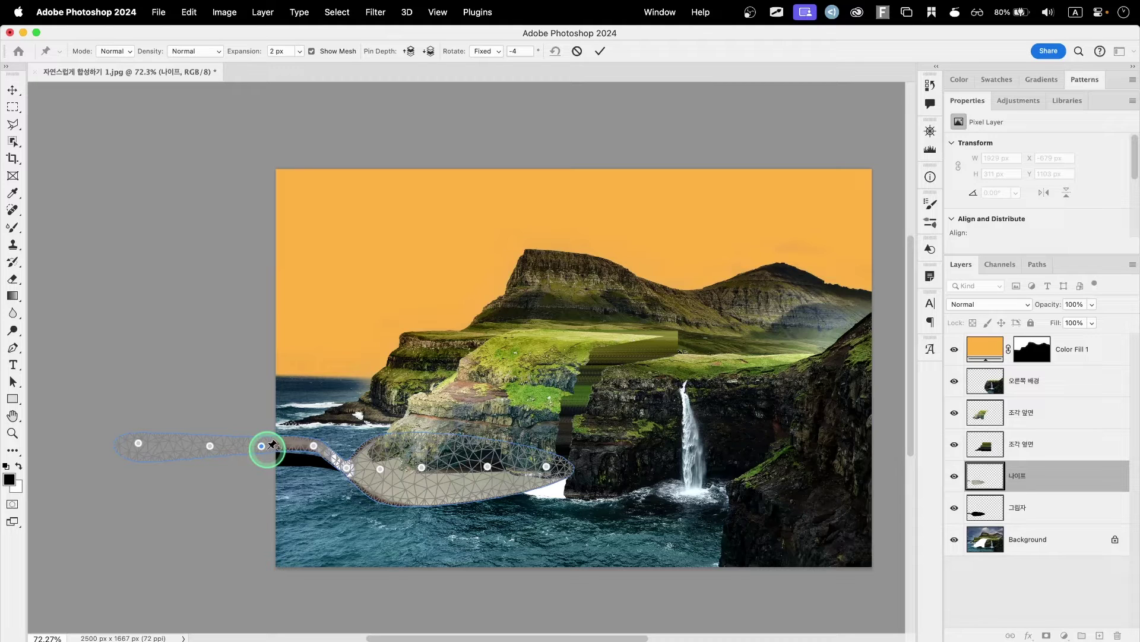
click(262, 450)
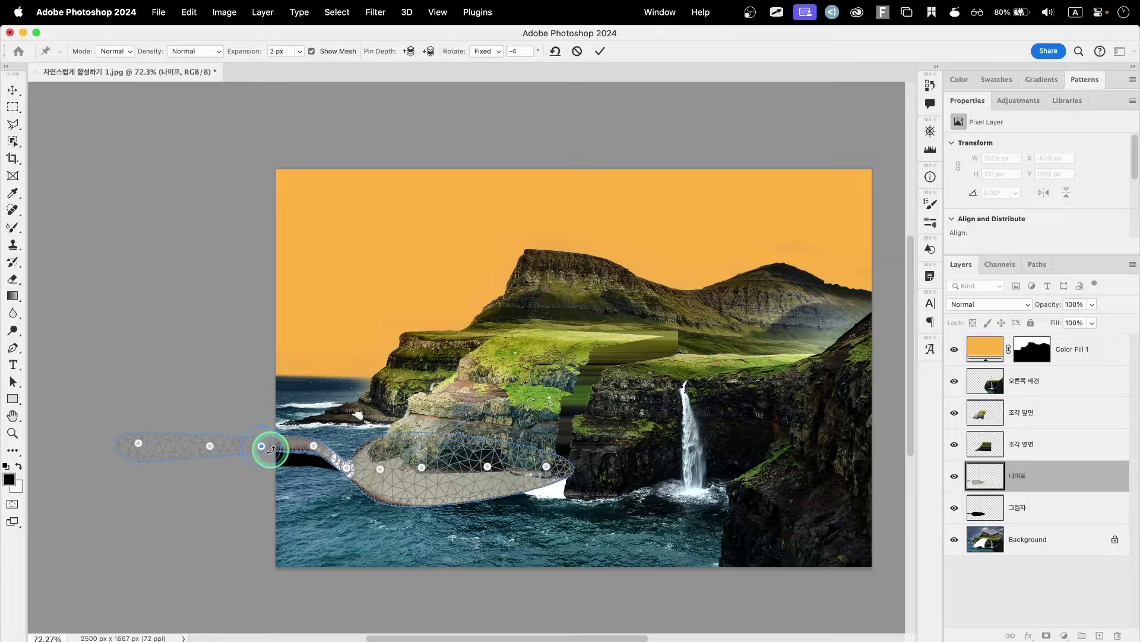
click(520, 52)
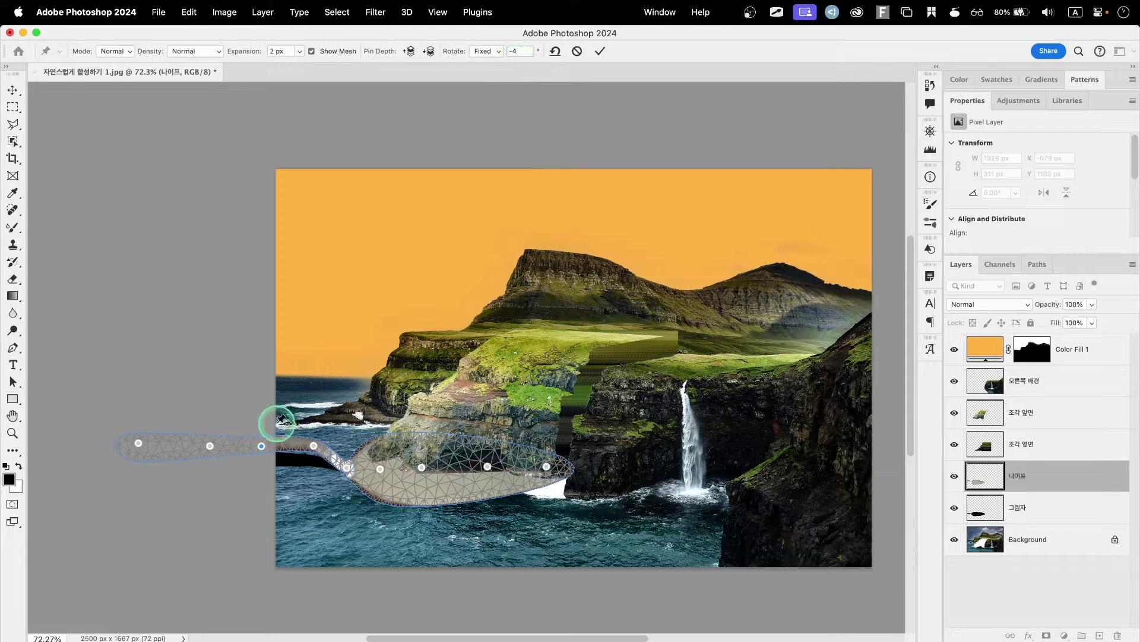
mouse_move(267, 454)
mouse_down()
mouse_move(253, 452)
mouse_move(256, 420)
mouse_move(277, 439)
mouse_move(247, 474)
mouse_move(234, 451)
mouse_move(265, 448)
mouse_move(262, 427)
mouse_move(277, 452)
mouse_up()
click(346, 467)
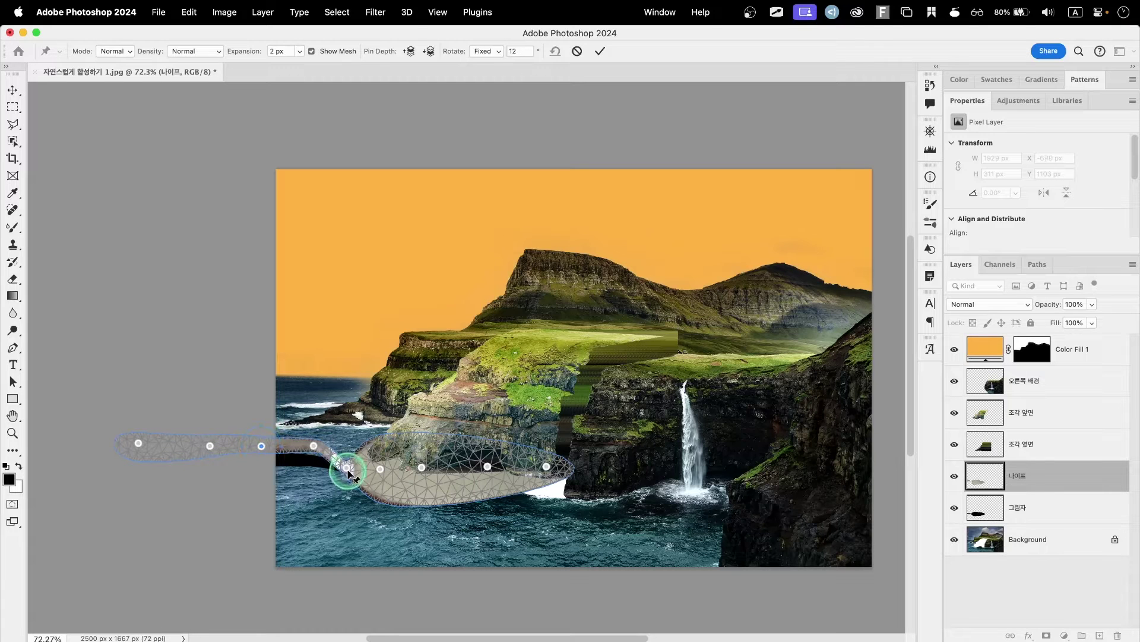
drag(349, 472, 333, 460)
alt+click(281, 450)
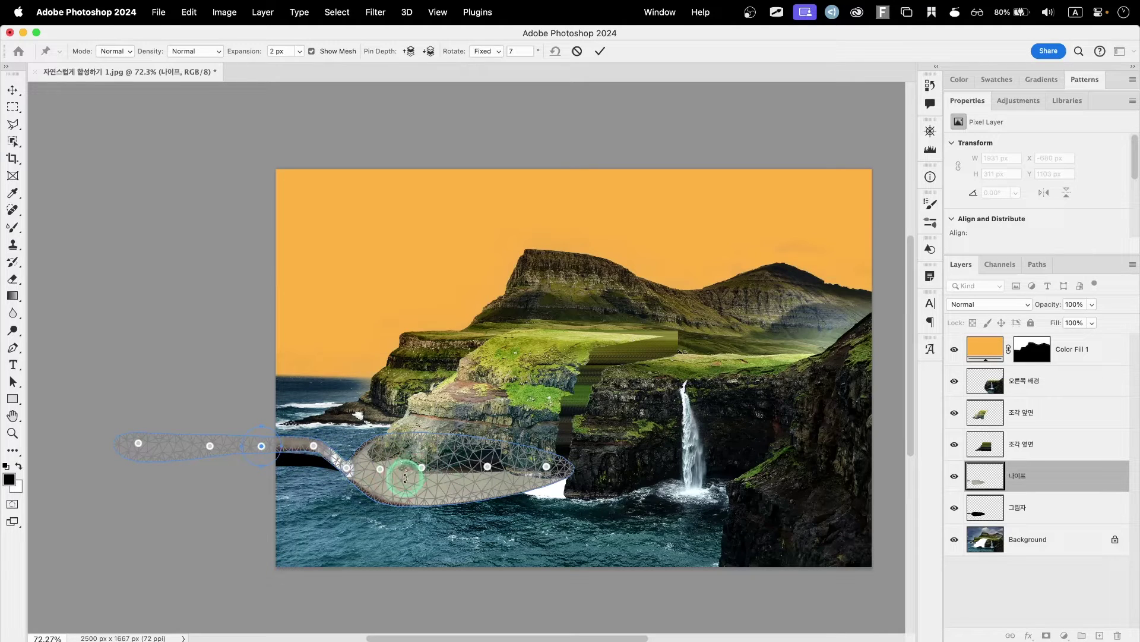
Hide the warp mesh, nudge the mid-handle pin slightly, and apply the Puppet Warp.
click(333, 52)
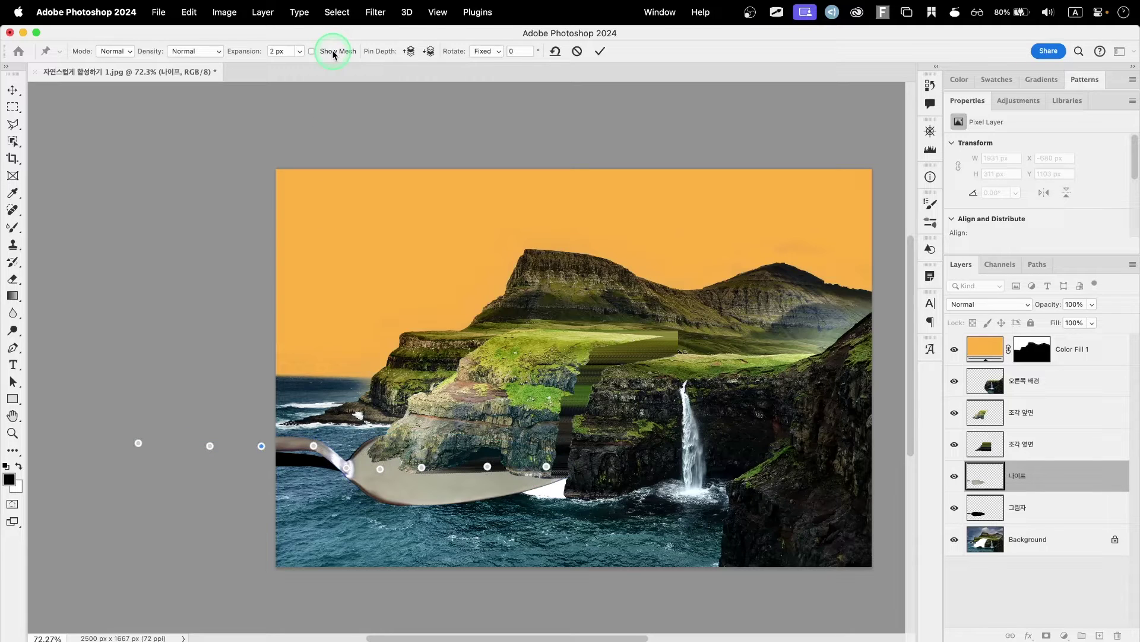
click(262, 446)
drag(261, 446, 262, 445)
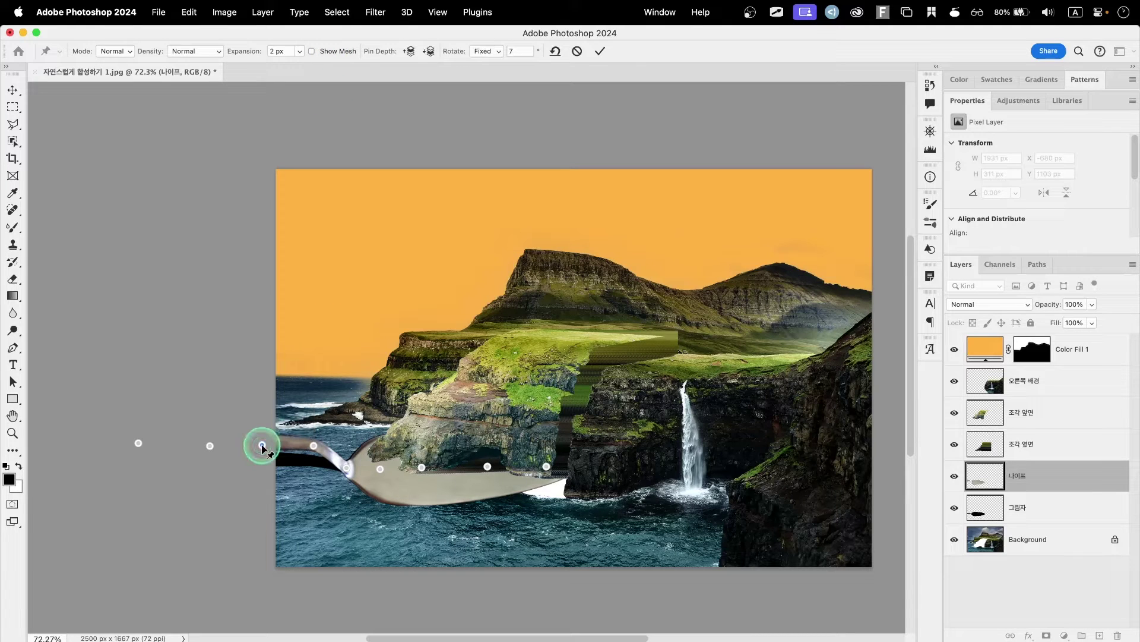
key(Return)
key(w)
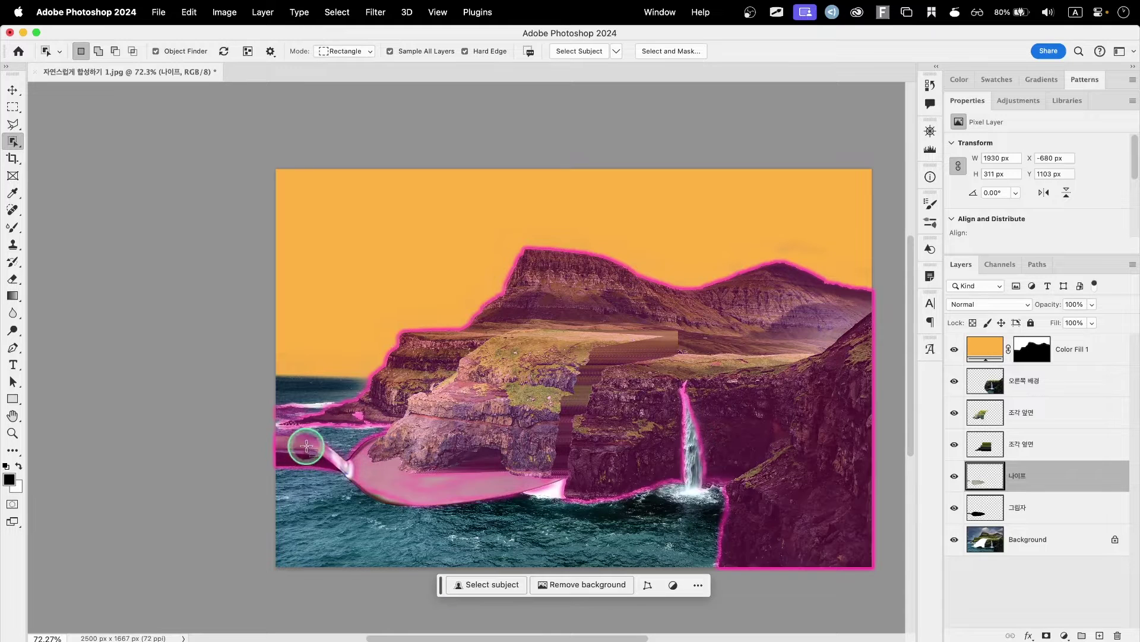
Move the 그림자 layer about 117 px straight down below the cake server and set its opacity to 80%.
click(1044, 513)
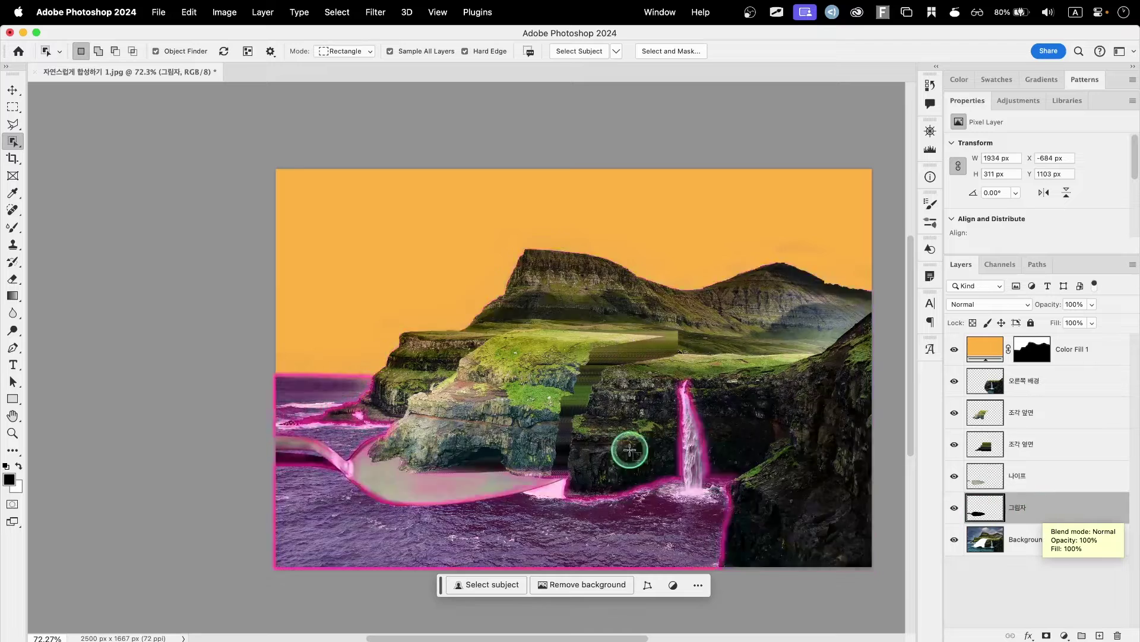
drag(445, 481, 445, 511)
click(1076, 304)
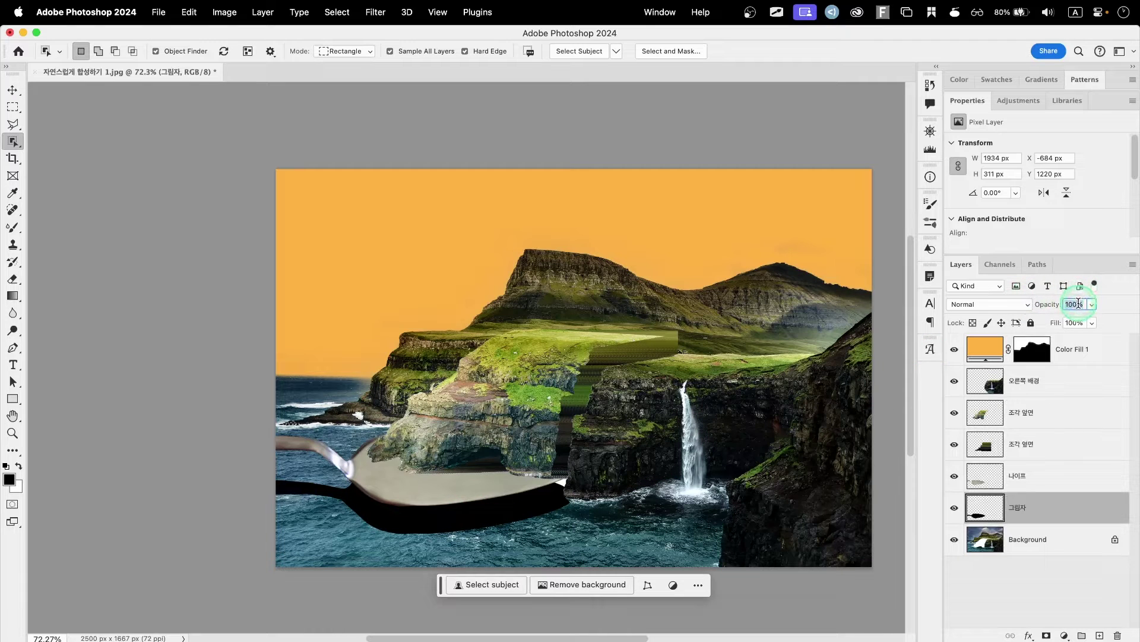
text(80)
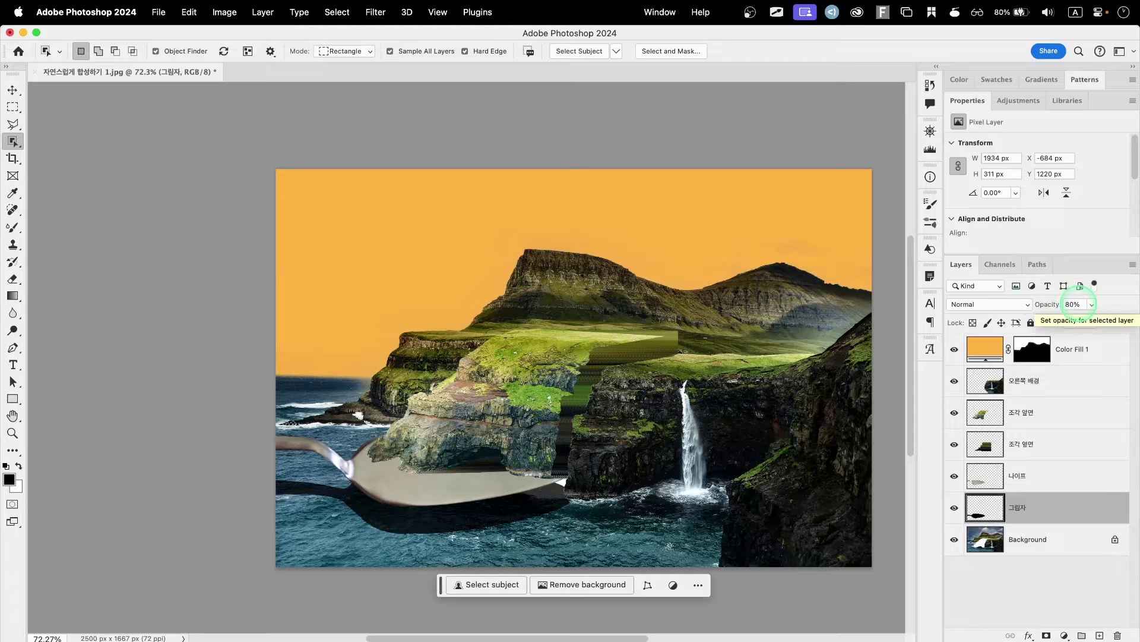
Soften the 그림자 layer with a Gaussian Blur of 50 pixels radius.
click(375, 15)
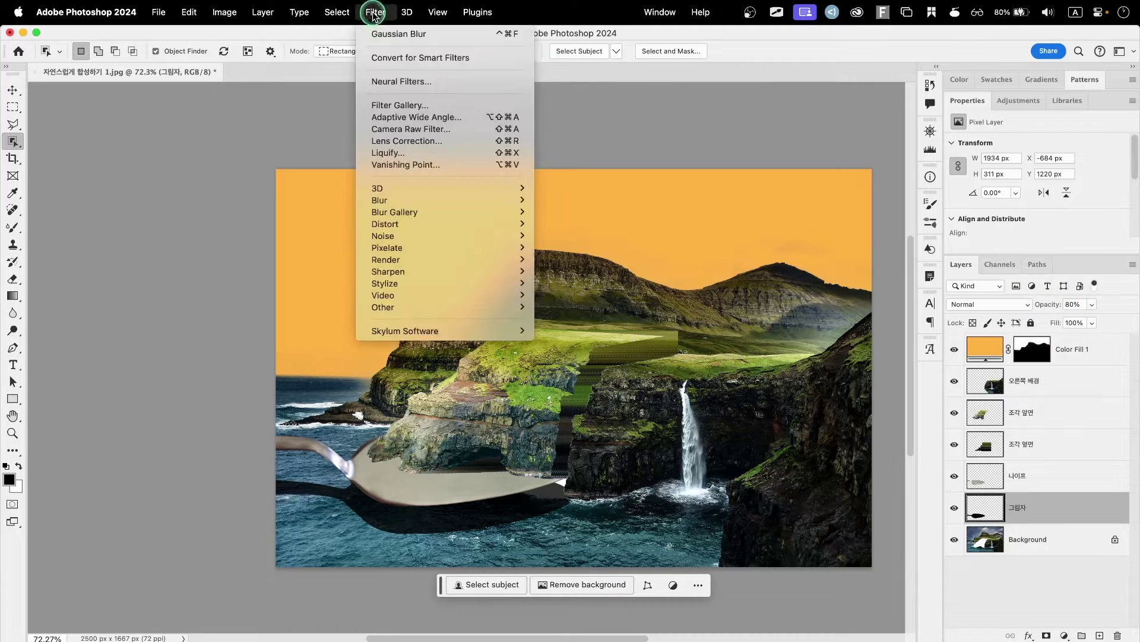
click(386, 201)
click(597, 212)
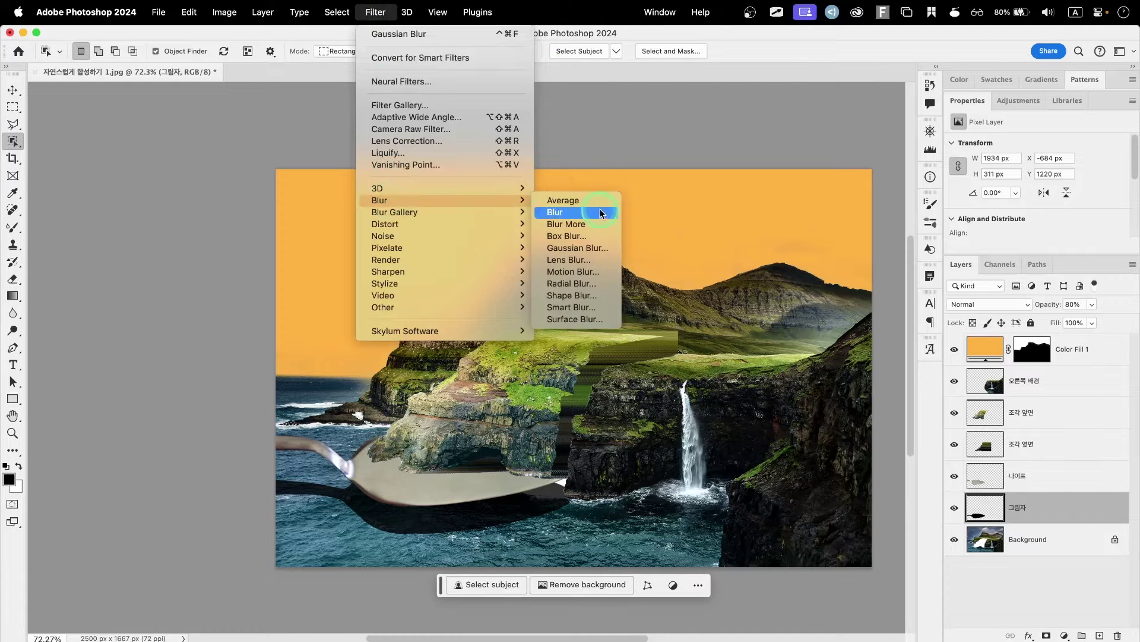
click(591, 248)
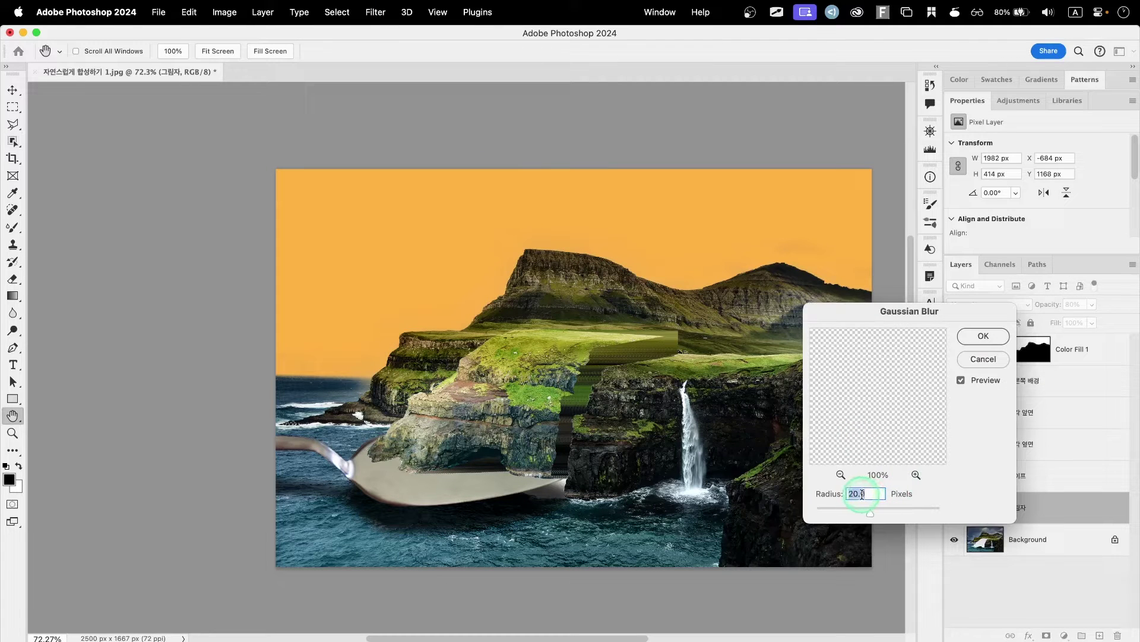
text(50)
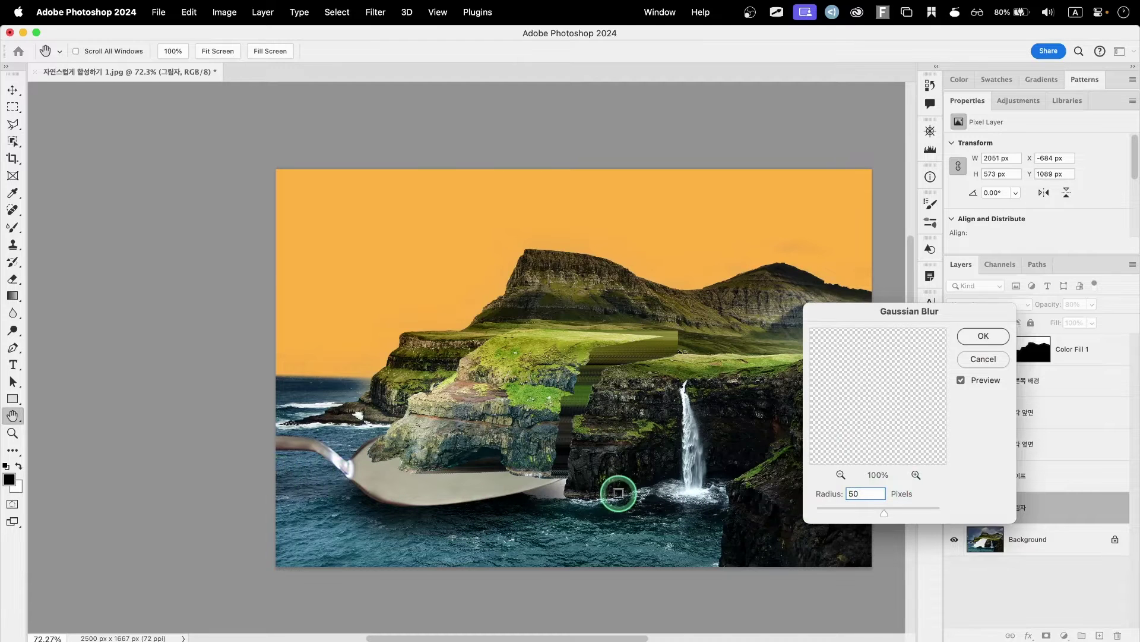
click(999, 339)
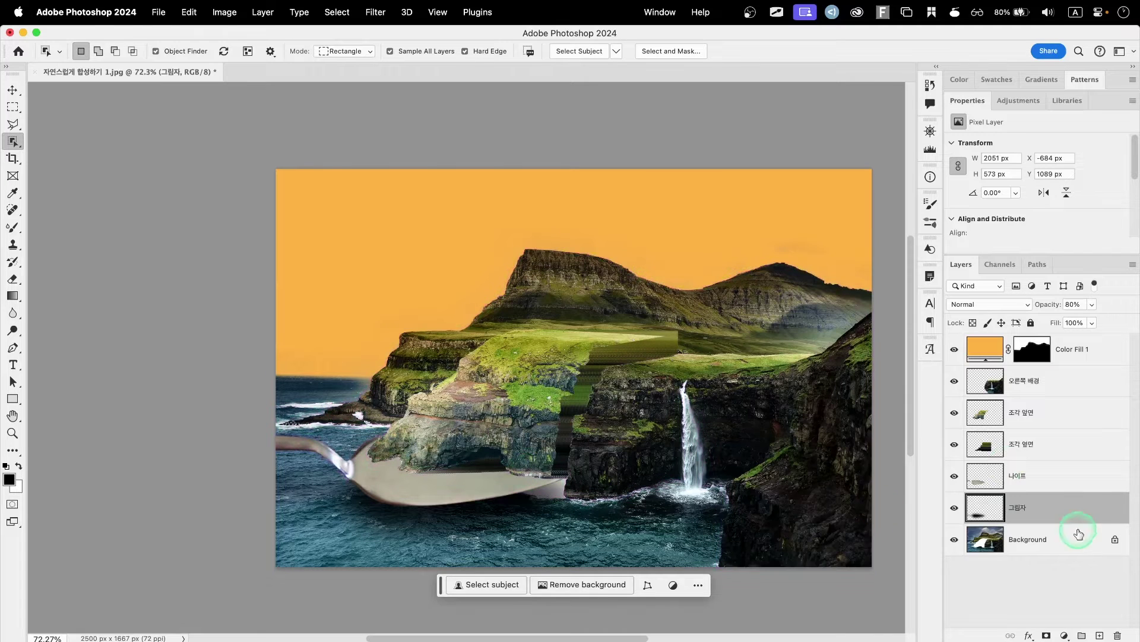
Create a new empty layer directly above the 나이프 layer.
click(1022, 479)
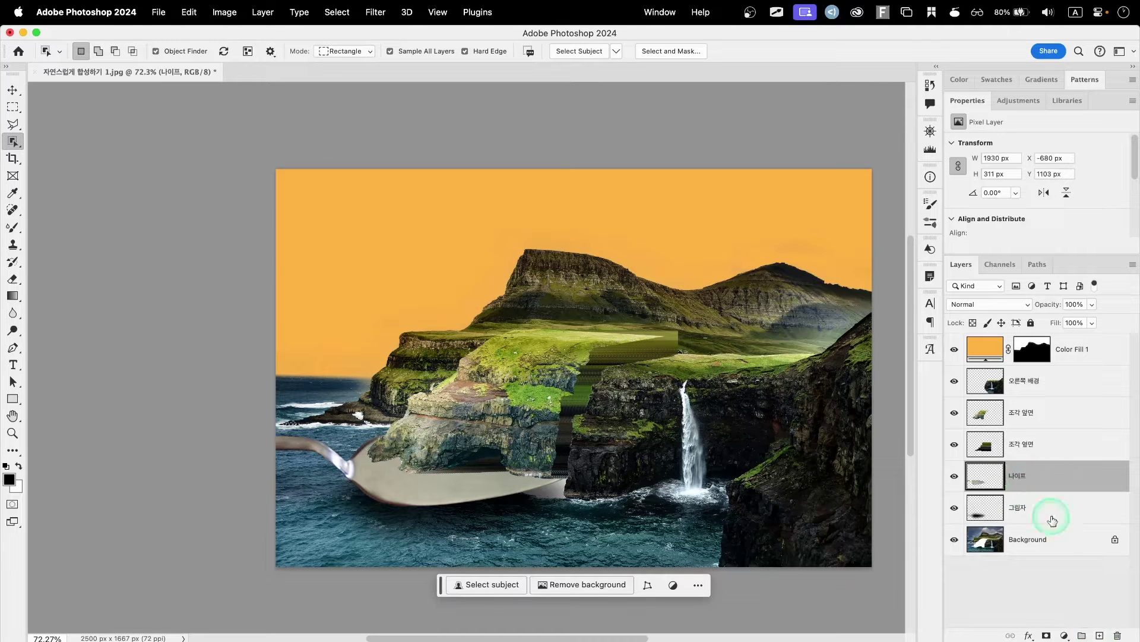
click(1100, 636)
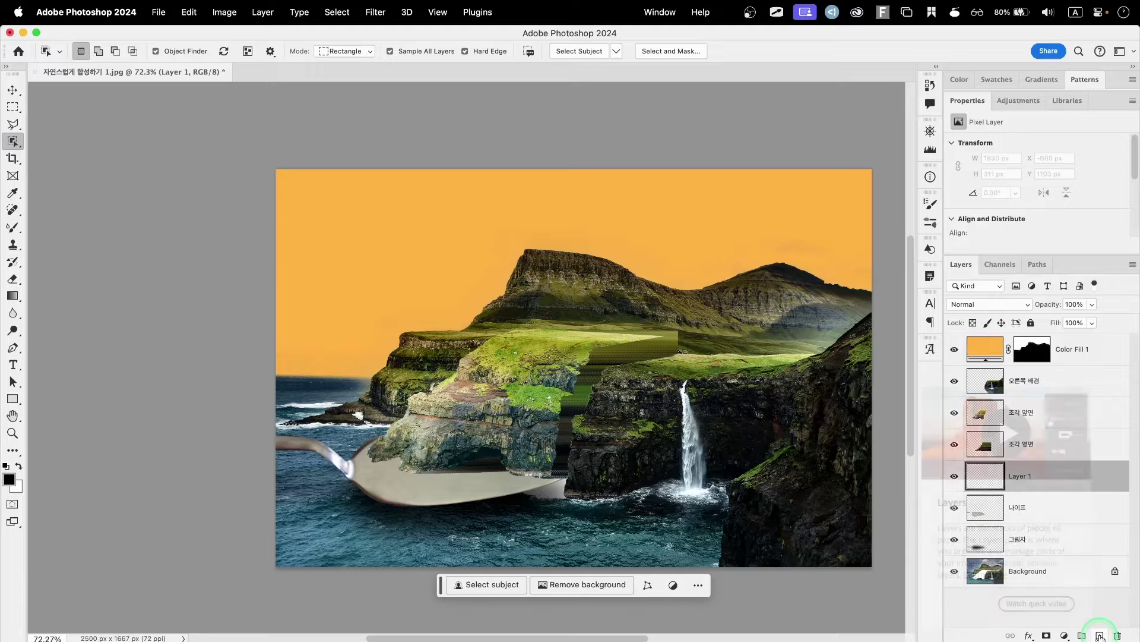
click(1084, 488)
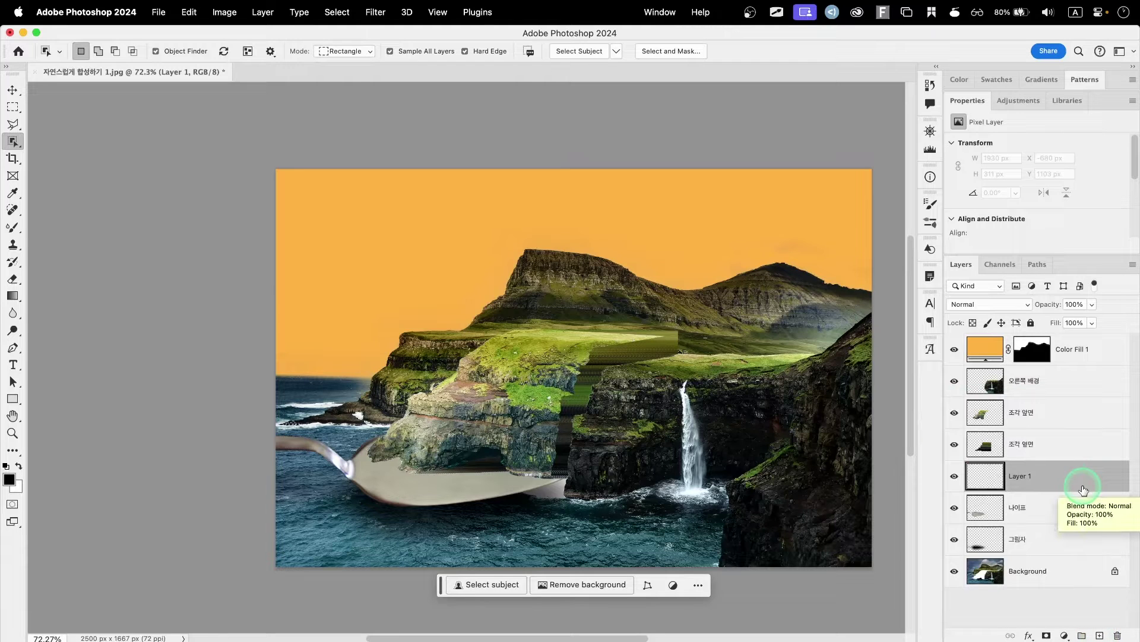
Set up the Brush tool with the Soft Round preset at 0% hardness and a size of 400 px.
click(13, 260)
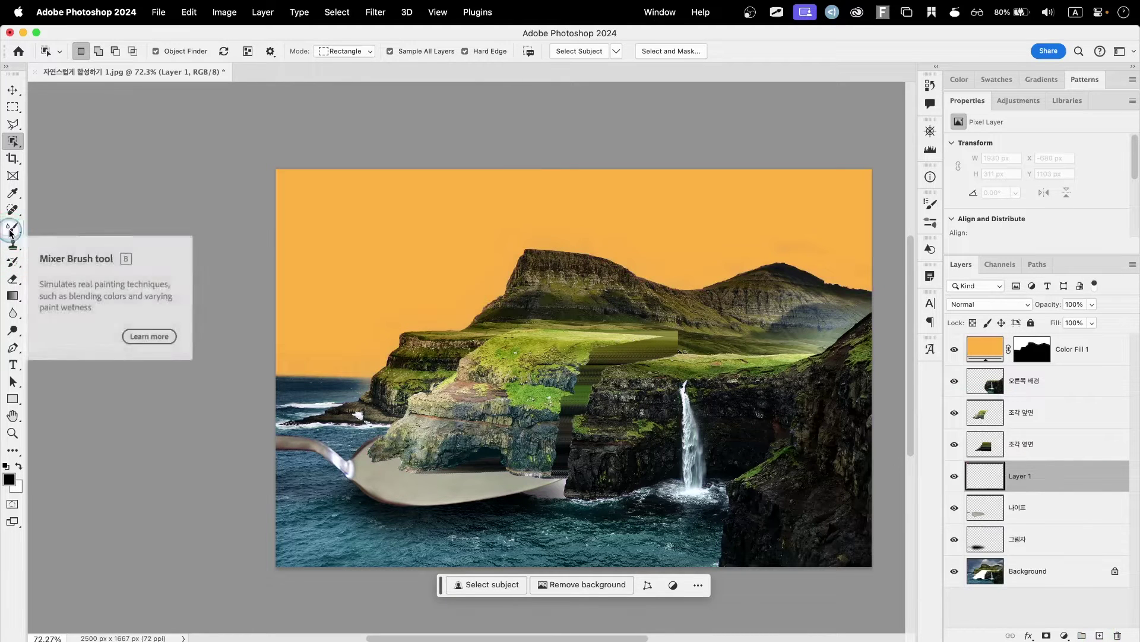
click(10, 232)
click(53, 228)
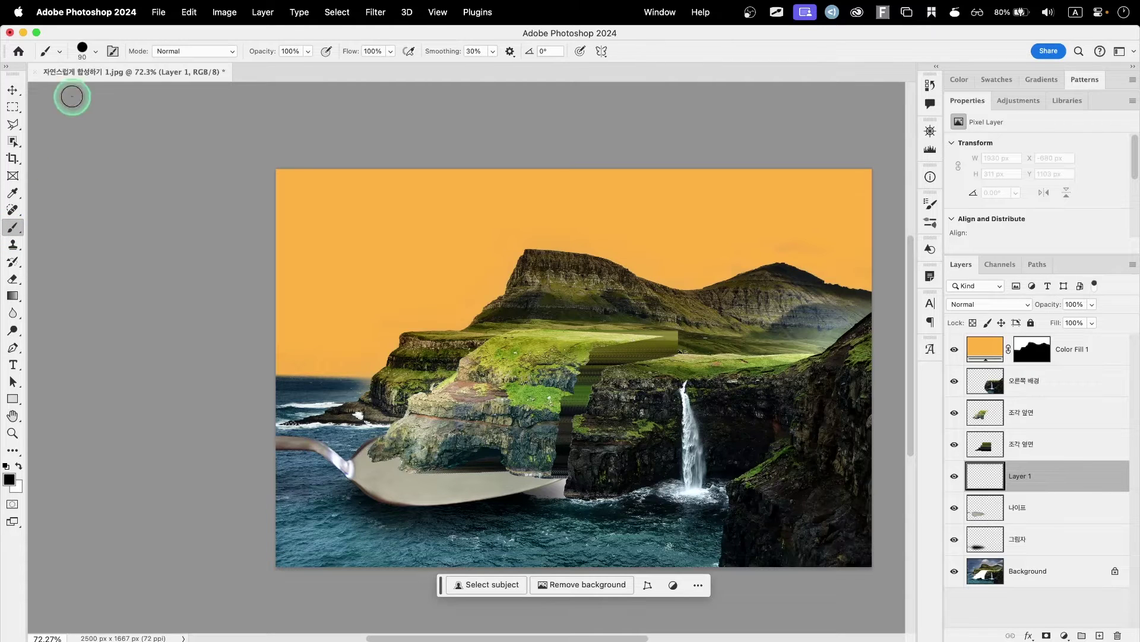
click(83, 50)
click(39, 214)
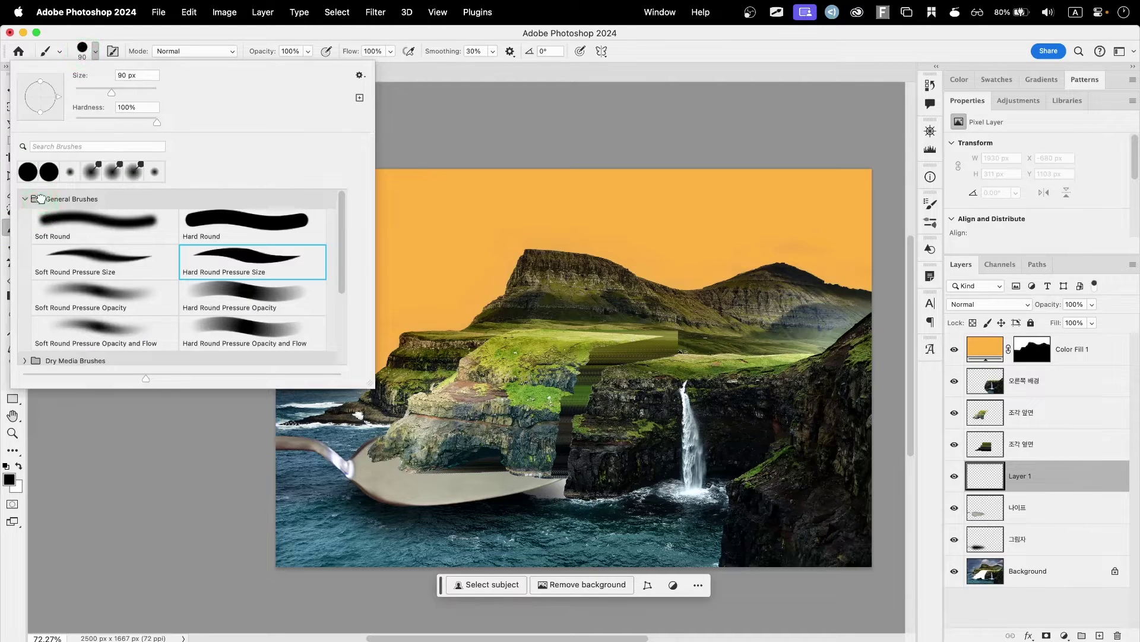
click(43, 200)
click(65, 224)
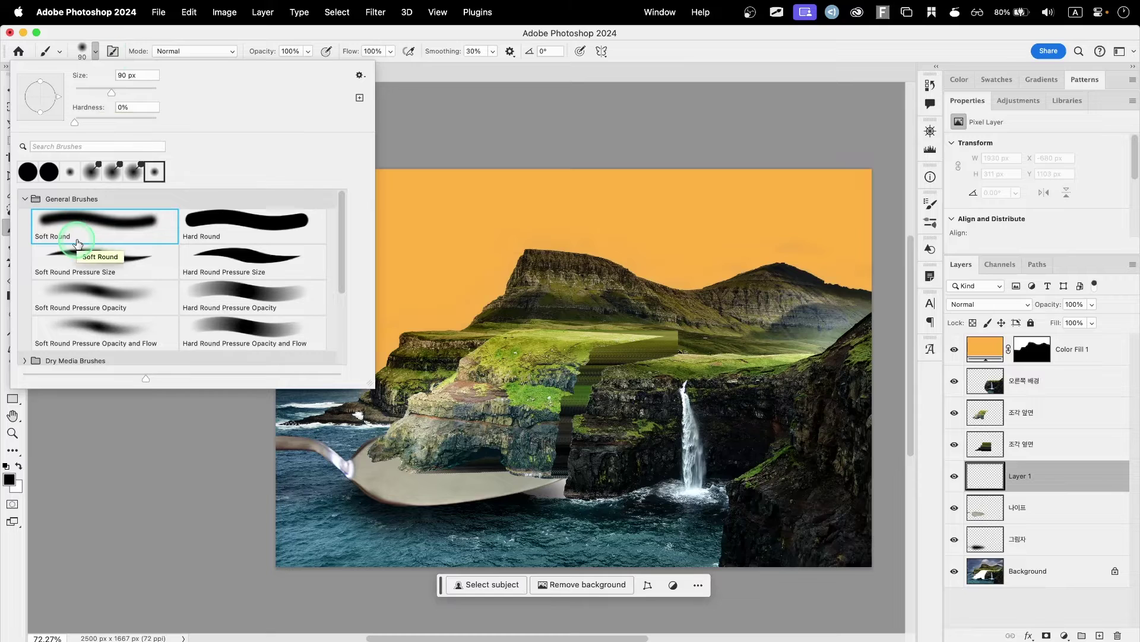
click(119, 38)
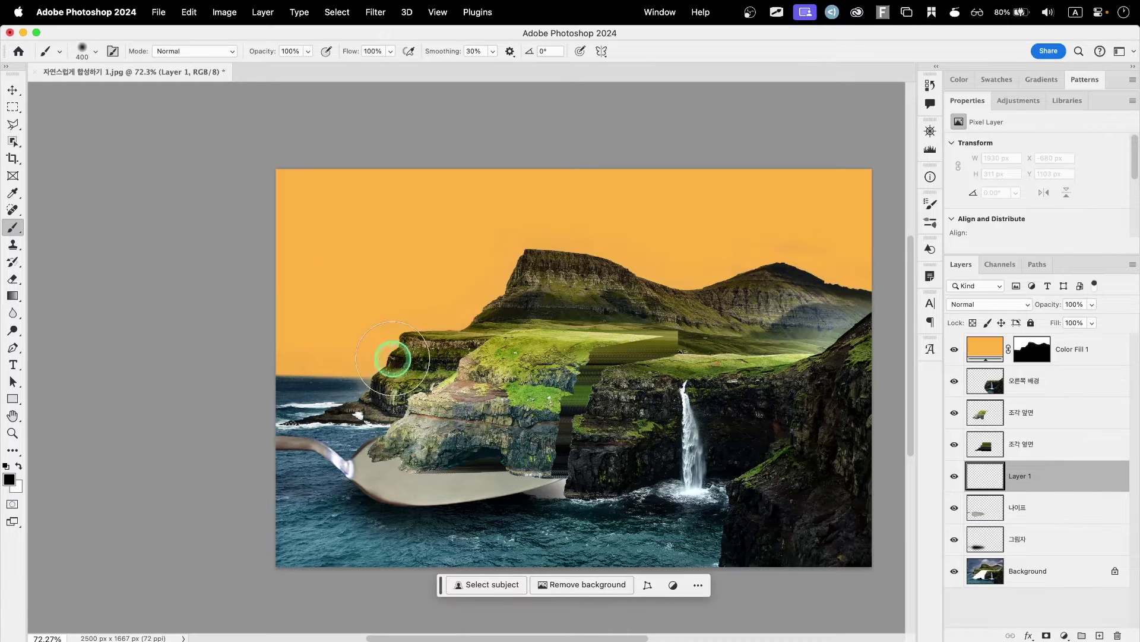
Set the foreground color to pure black, hex 000000.
click(9, 479)
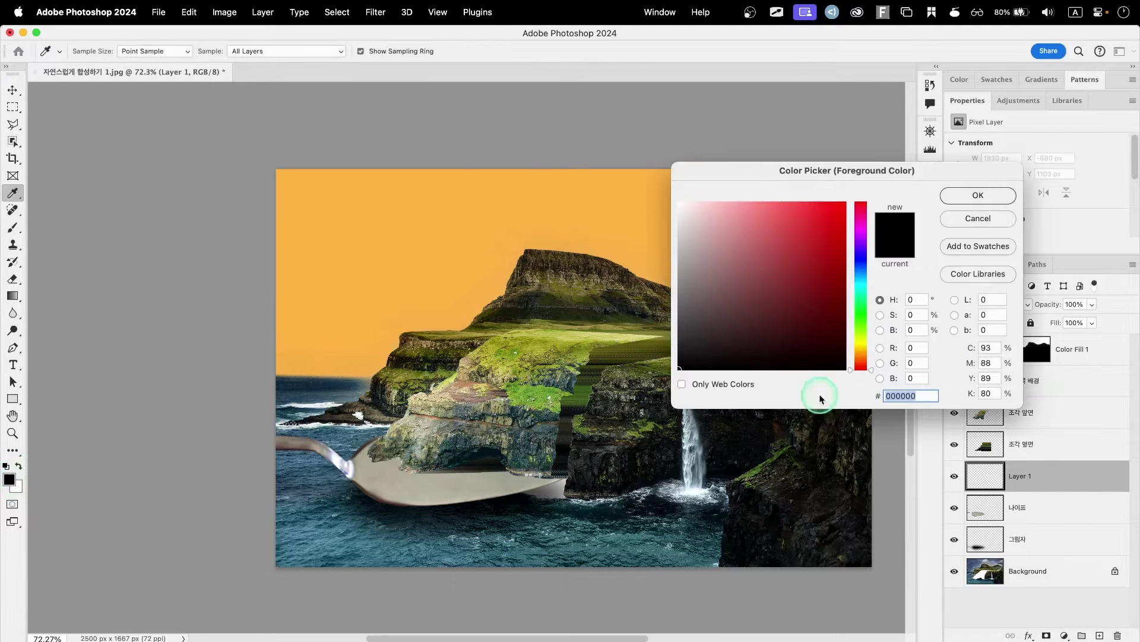
click(921, 396)
click(979, 193)
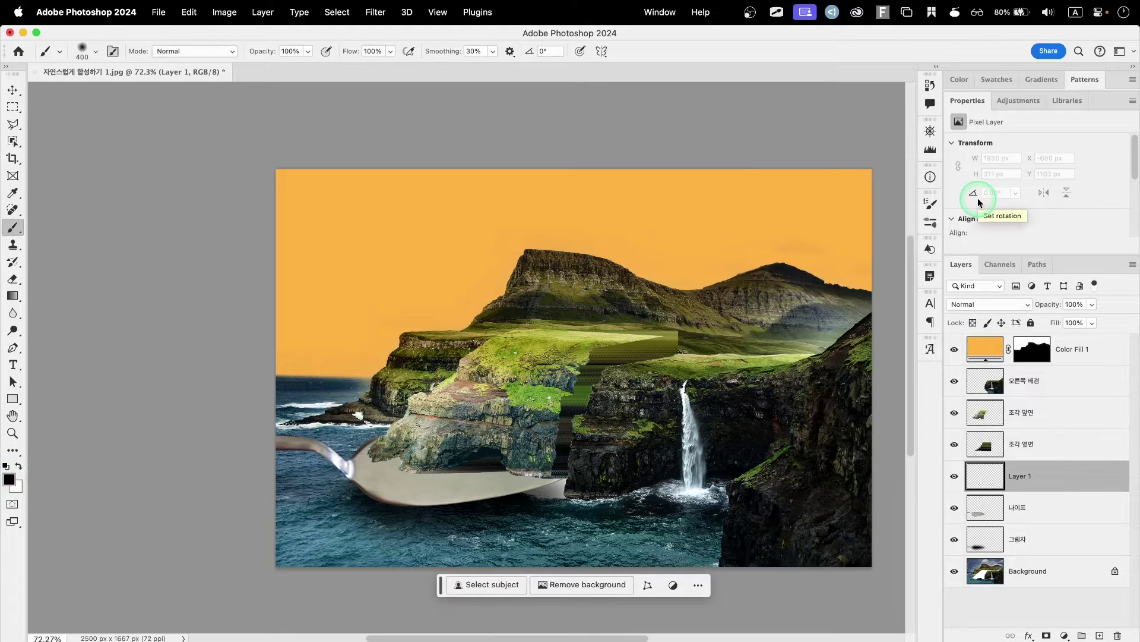
Paint a soft black shadow on the cake server beneath the slice with the brush at 30% opacity, using smaller sizes near the contact edge.
mouse_move(389, 457)
mouse_down()
mouse_move(415, 470)
mouse_move(561, 467)
mouse_up()
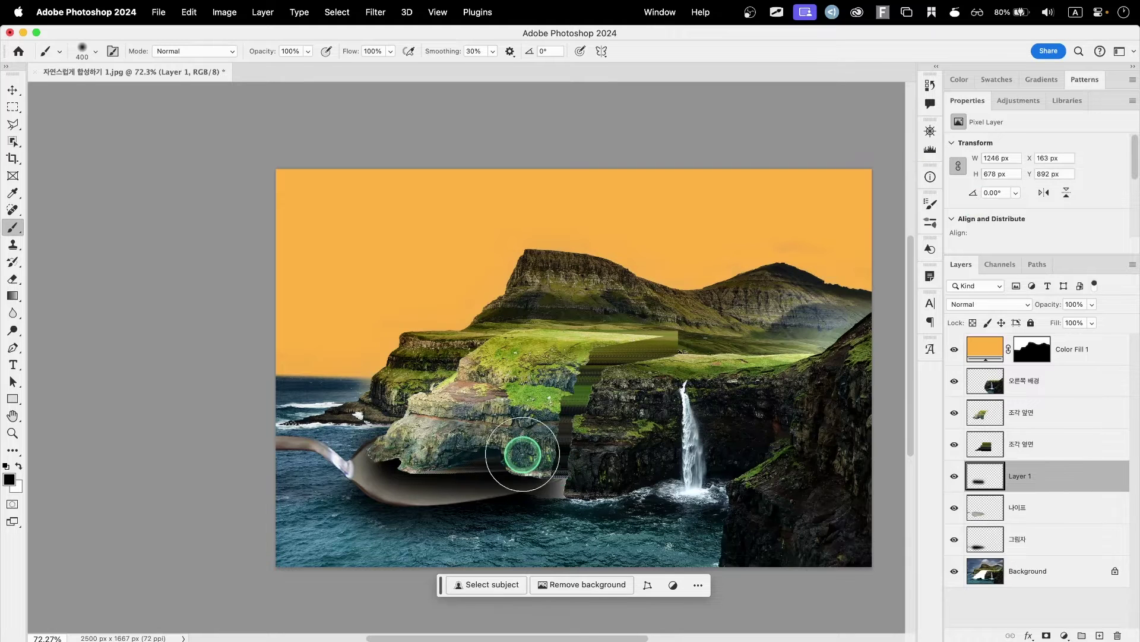
key(super+z)
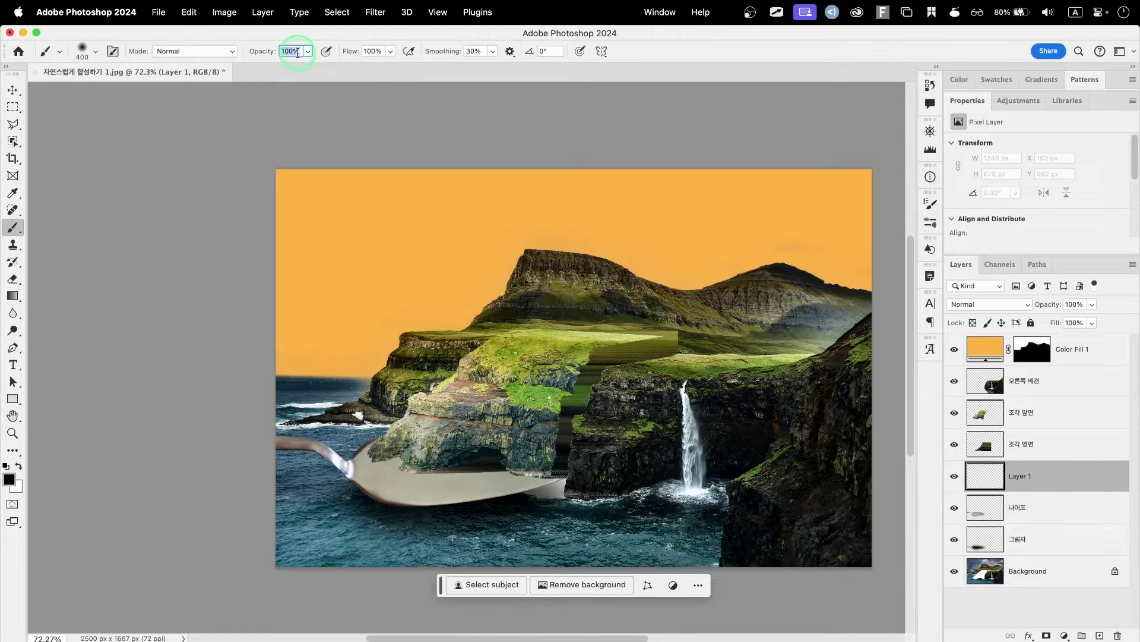
text(30)
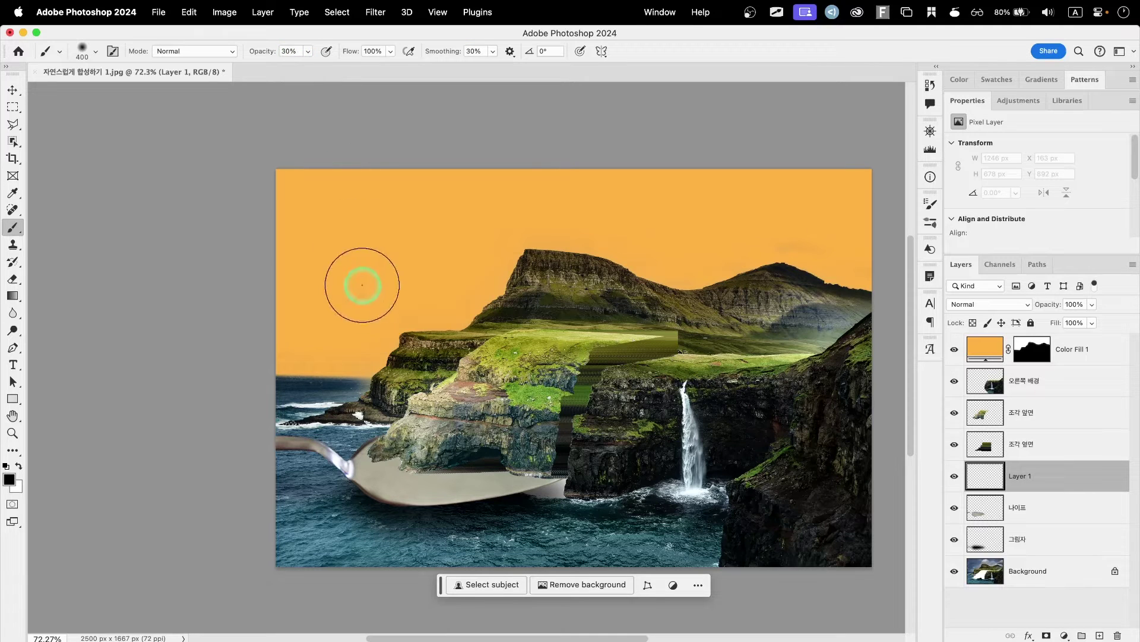
mouse_move(384, 464)
mouse_down()
mouse_move(553, 449)
mouse_move(420, 426)
mouse_move(410, 453)
mouse_move(524, 449)
mouse_move(401, 445)
mouse_move(567, 446)
mouse_up()
key(bracketleft)
key(bracketleft)
key(bracketleft)
key(bracketleft)
key(bracketleft)
key(bracketleft)
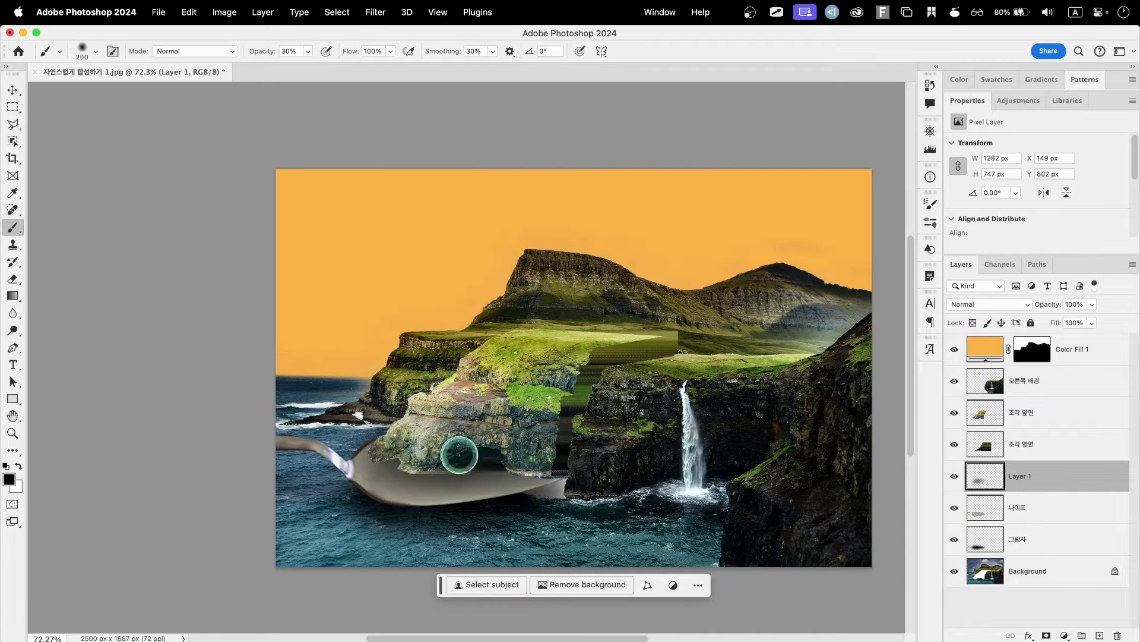
mouse_move(374, 461)
mouse_down()
mouse_move(404, 456)
mouse_move(384, 459)
mouse_move(411, 459)
mouse_move(399, 461)
mouse_move(407, 472)
mouse_move(537, 464)
mouse_move(491, 469)
mouse_up()
key(bracketright)
key(bracketright)
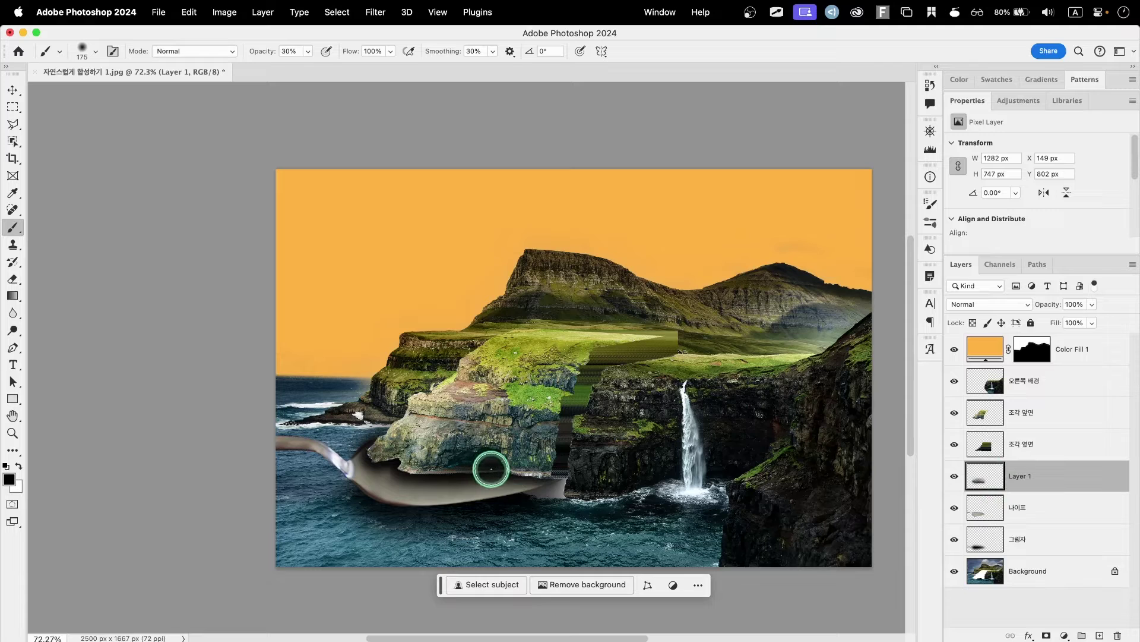
Rename the painted shadow layer 조각 그림자 and compare the image with it hidden and shown.
click(1026, 482)
double_click(1023, 480)
text(wh)
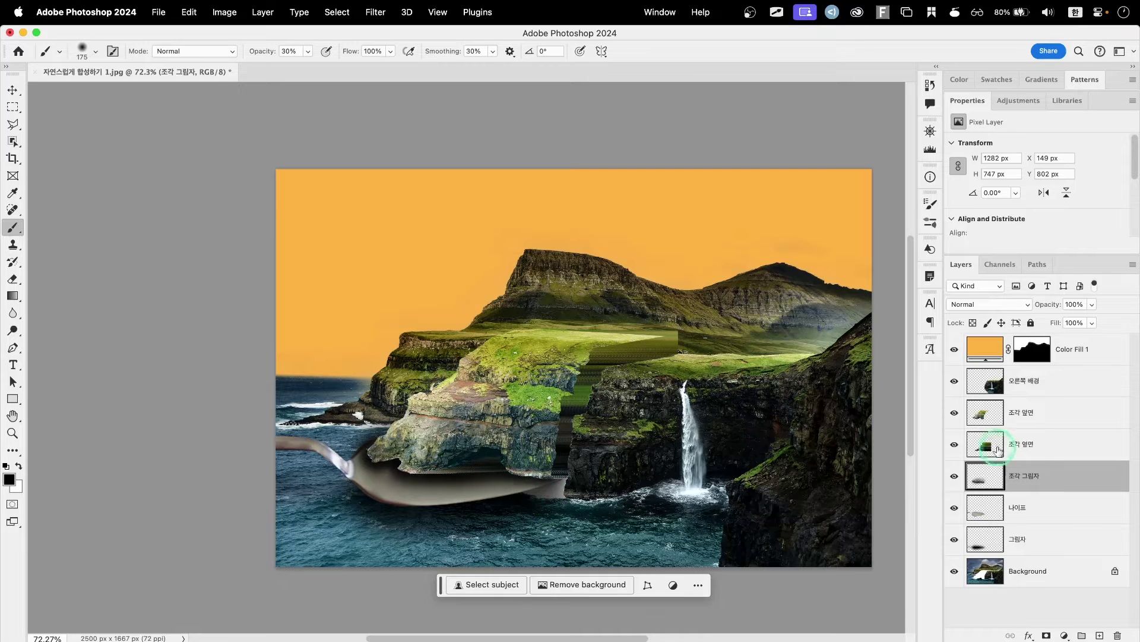
click(954, 476)
click(955, 476)
click(954, 477)
click(955, 477)
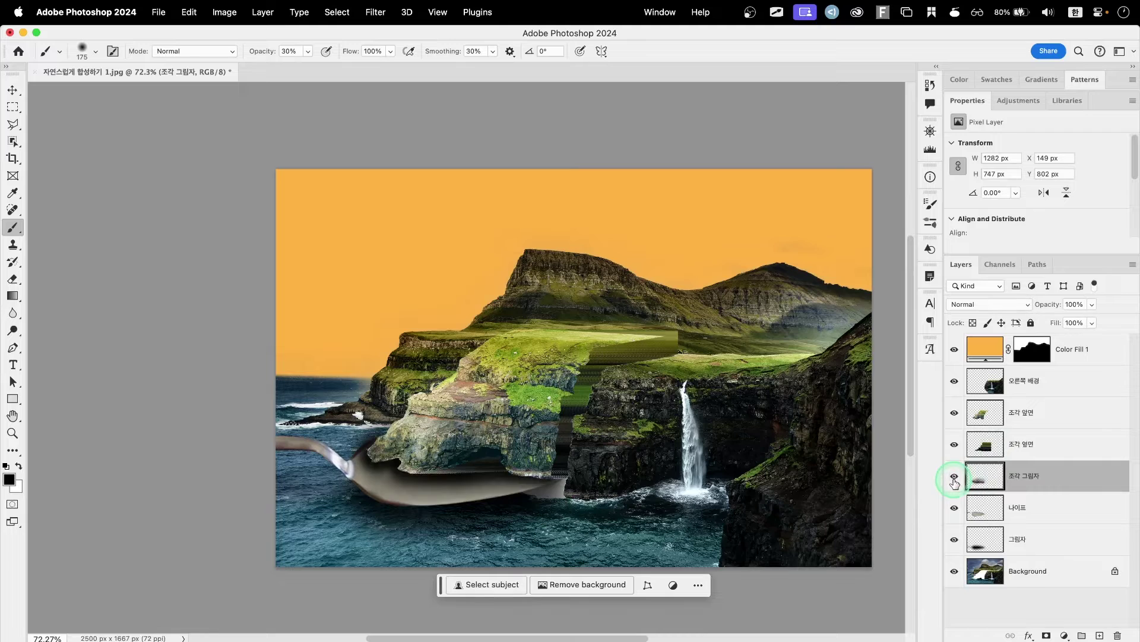
Clip the 조각 그림자 layer to the 나이프 layer and check the shadow by toggling its visibility.
alt+click(1046, 488)
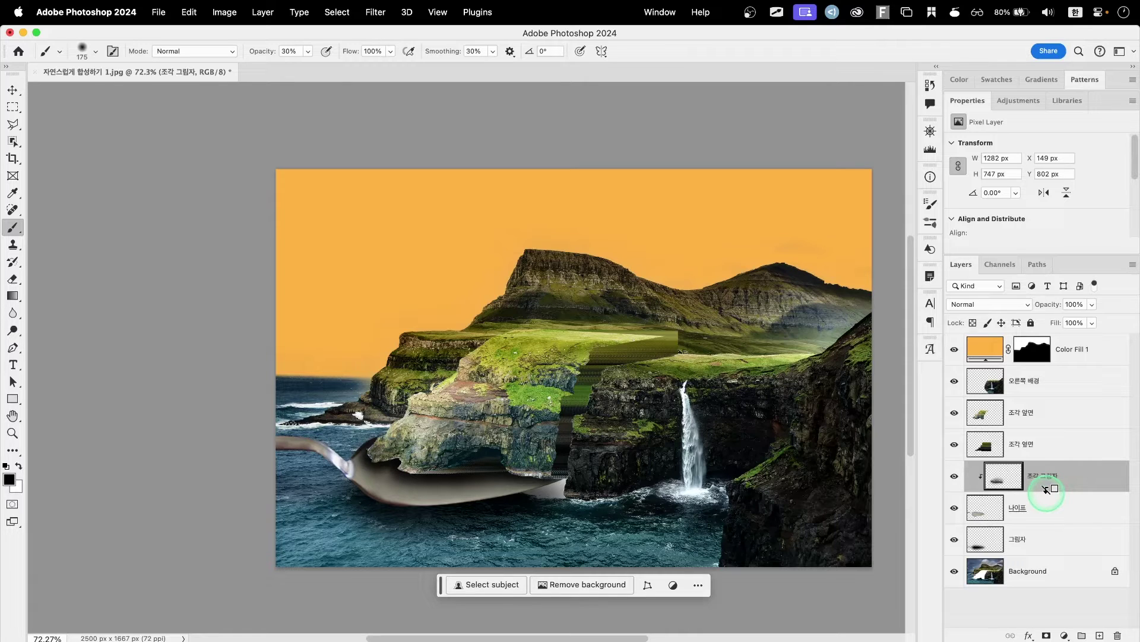
click(985, 477)
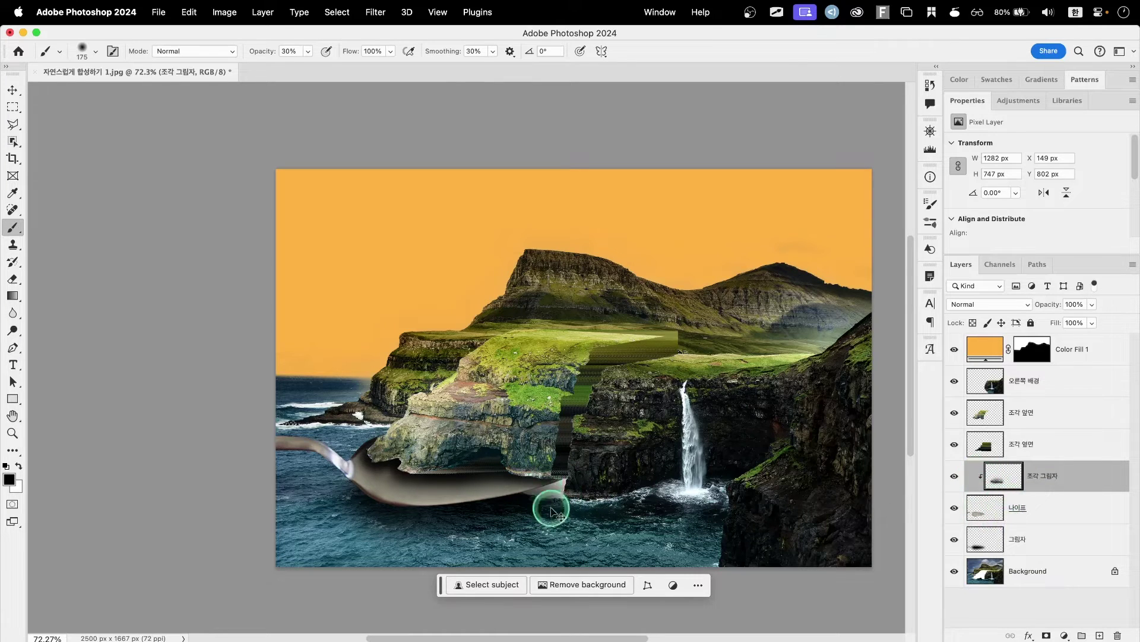
click(954, 477)
click(955, 477)
click(954, 477)
click(955, 477)
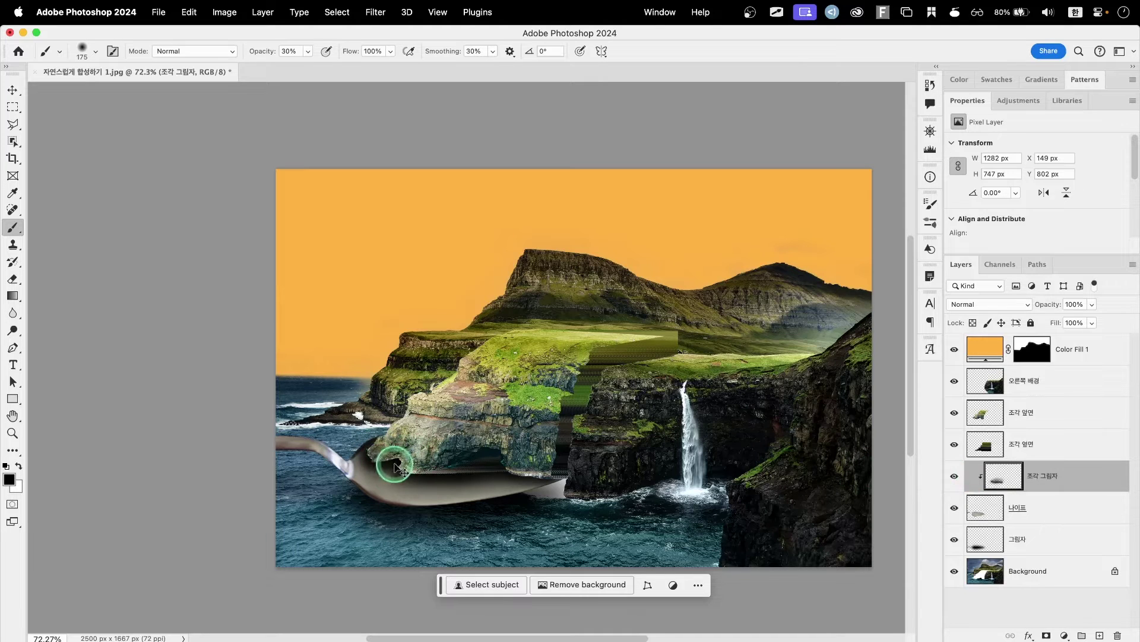
Add an empty layer above 조각 앞면 and paint soft black shading over the lower part of the slice's front at 30% brush opacity.
click(1052, 417)
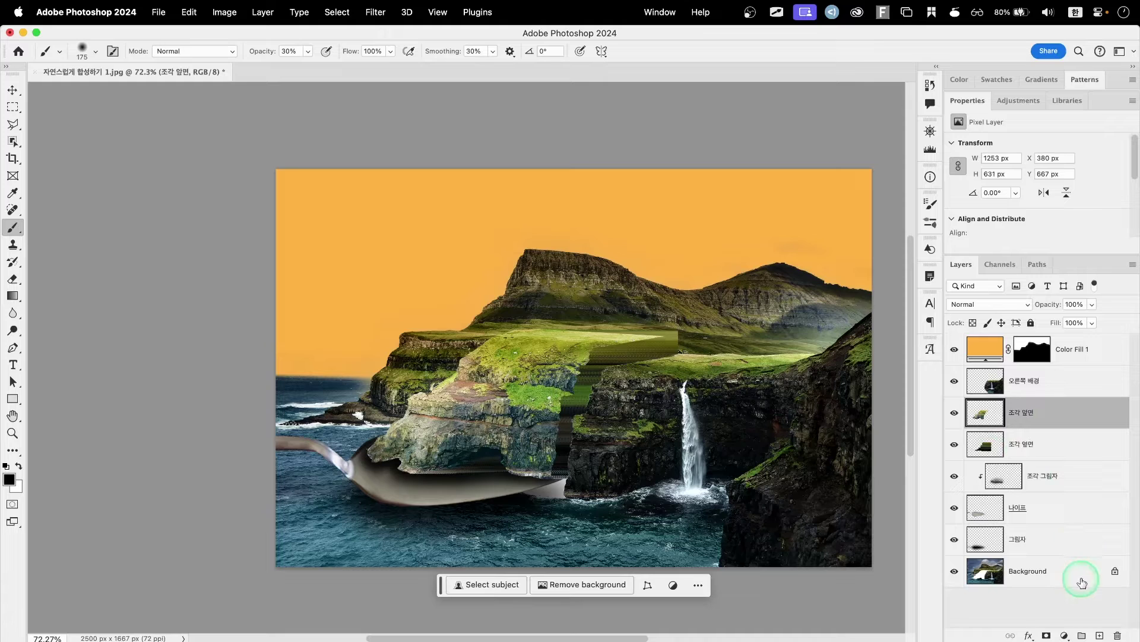
click(1100, 636)
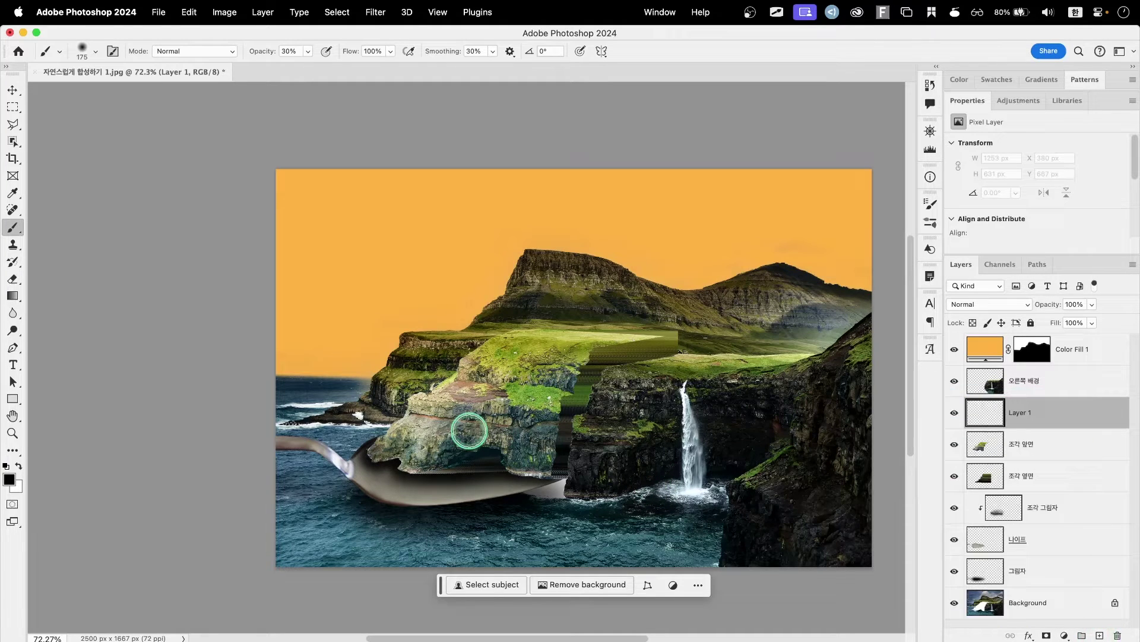
key(bracketright)
key(bracketright)
click(376, 455)
click(412, 468)
mouse_move(411, 469)
mouse_down()
mouse_move(493, 468)
mouse_move(532, 483)
mouse_move(553, 469)
mouse_move(443, 476)
mouse_up()
key(bracketleft)
key(bracketleft)
key(bracketleft)
key(bracketleft)
mouse_move(416, 473)
mouse_down()
mouse_move(408, 468)
mouse_move(461, 471)
mouse_move(406, 468)
mouse_move(373, 439)
mouse_move(373, 459)
mouse_up()
key(bracketright)
key(bracketright)
key(bracketright)
key(bracketright)
key(bracketright)
key(bracketright)
Rename the new shading layer 앞면 음영.
click(1029, 413)
double_click(1027, 412)
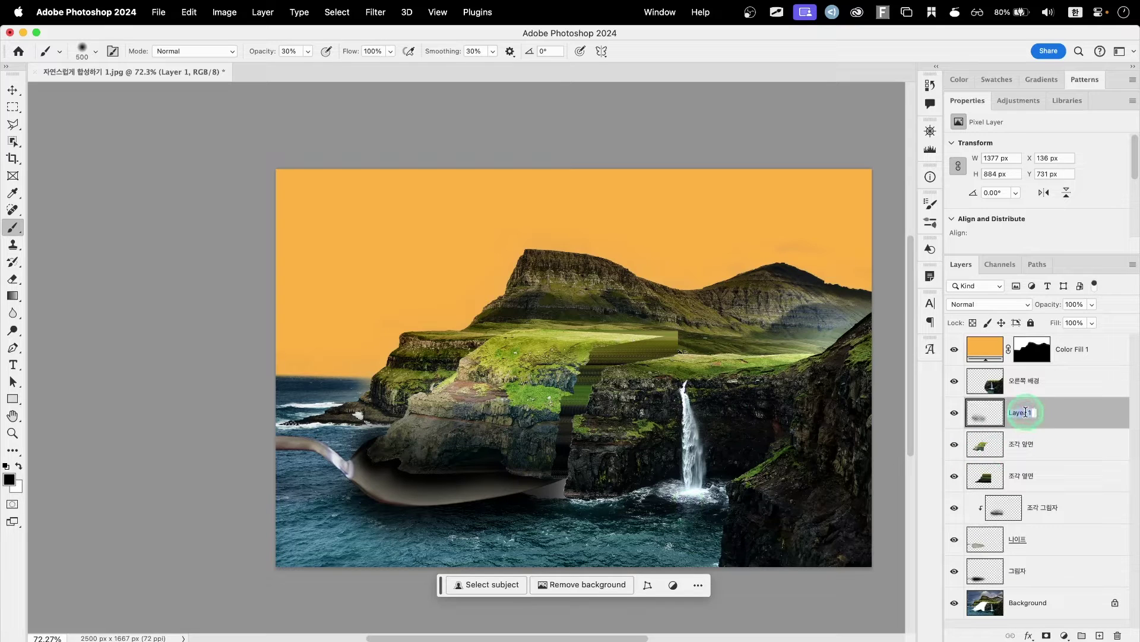
text(아)
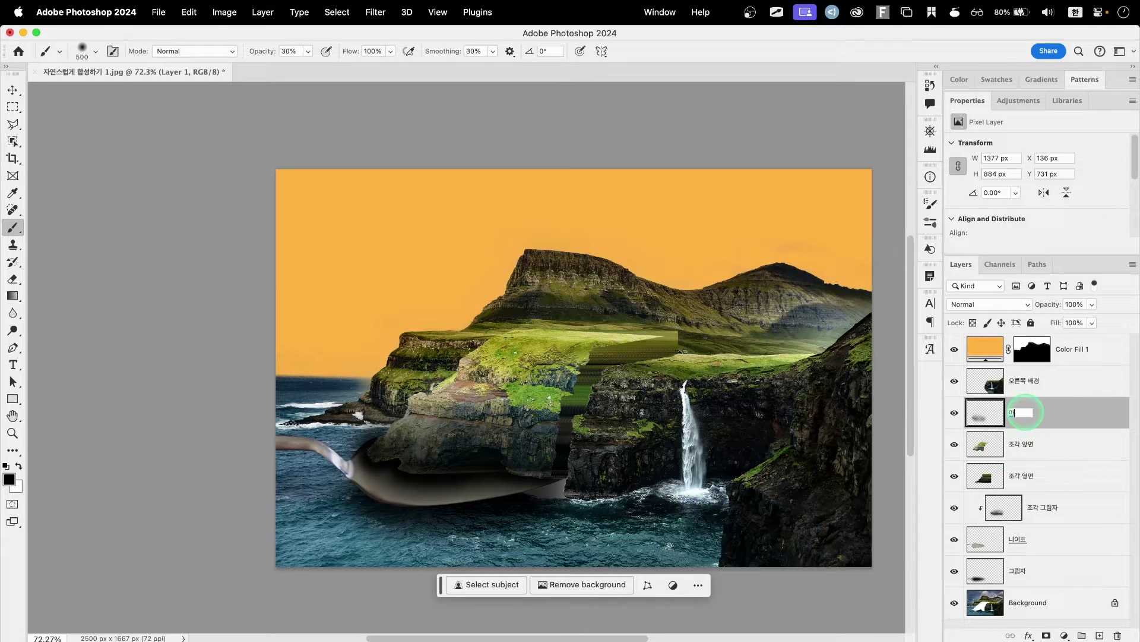
text(ㅠㅁㅍ면 음영)
key(Return)
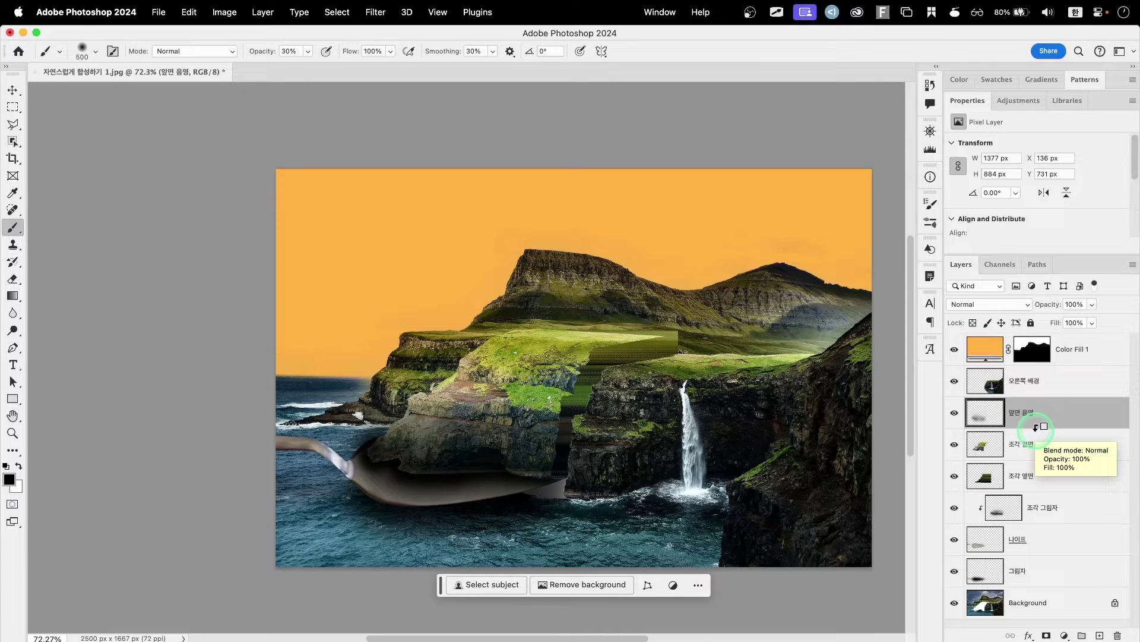
Clip the 앞면 음영 layer to the 조각 앞면 layer and compare the slice with and without the shading.
alt+click(1036, 427)
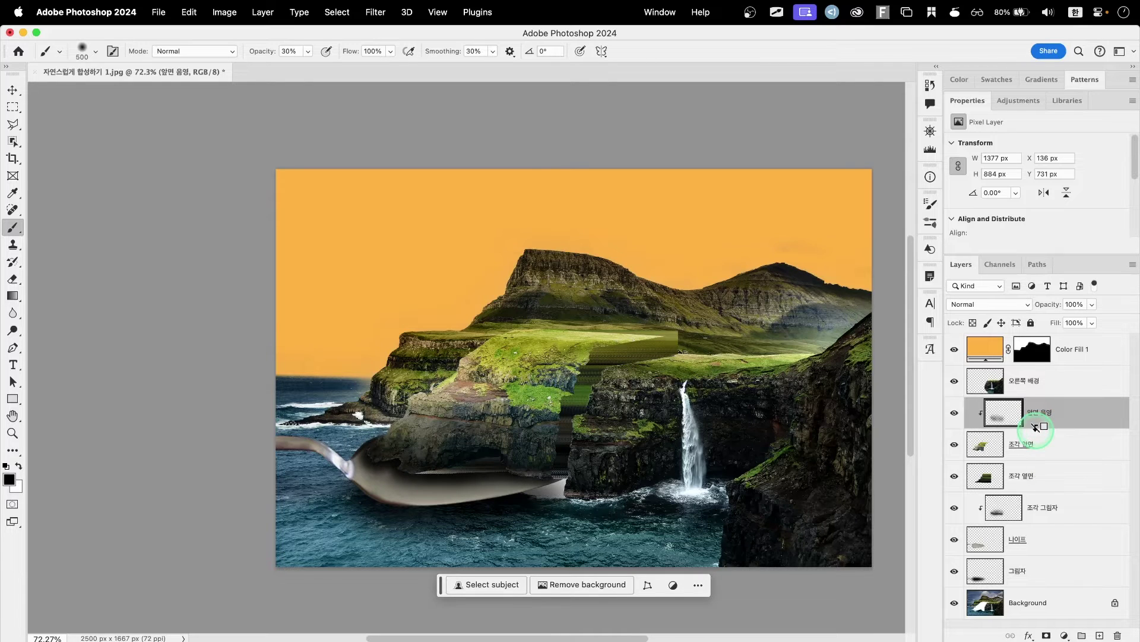
click(955, 415)
click(955, 416)
click(954, 415)
click(955, 416)
click(954, 476)
click(955, 476)
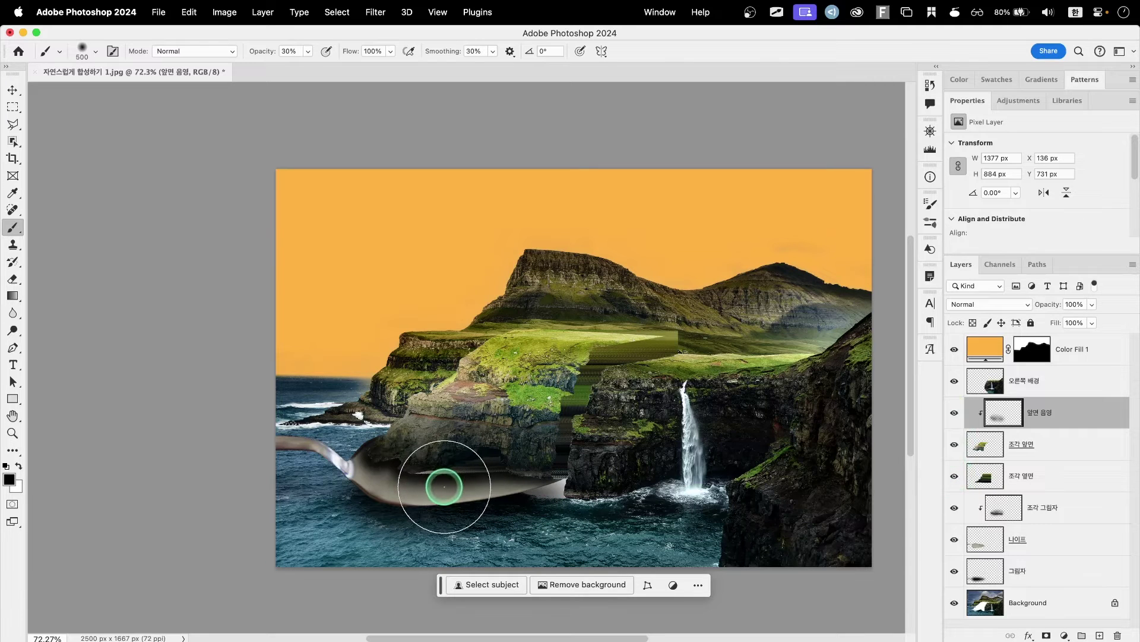
Try painting shadow on the lower edge of the 조각 옆면 layer with a 125 px brush, and check the layer's outline as a selection.
click(1060, 478)
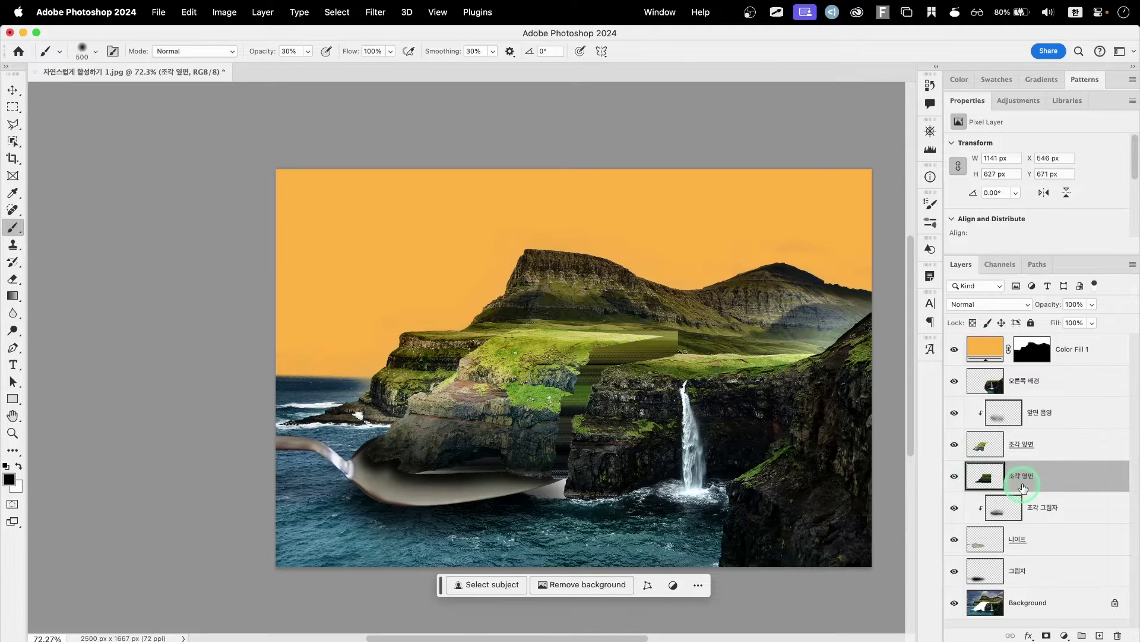
key(bracketleft)
key(bracketleft)
key(bracketleft)
key(bracketleft)
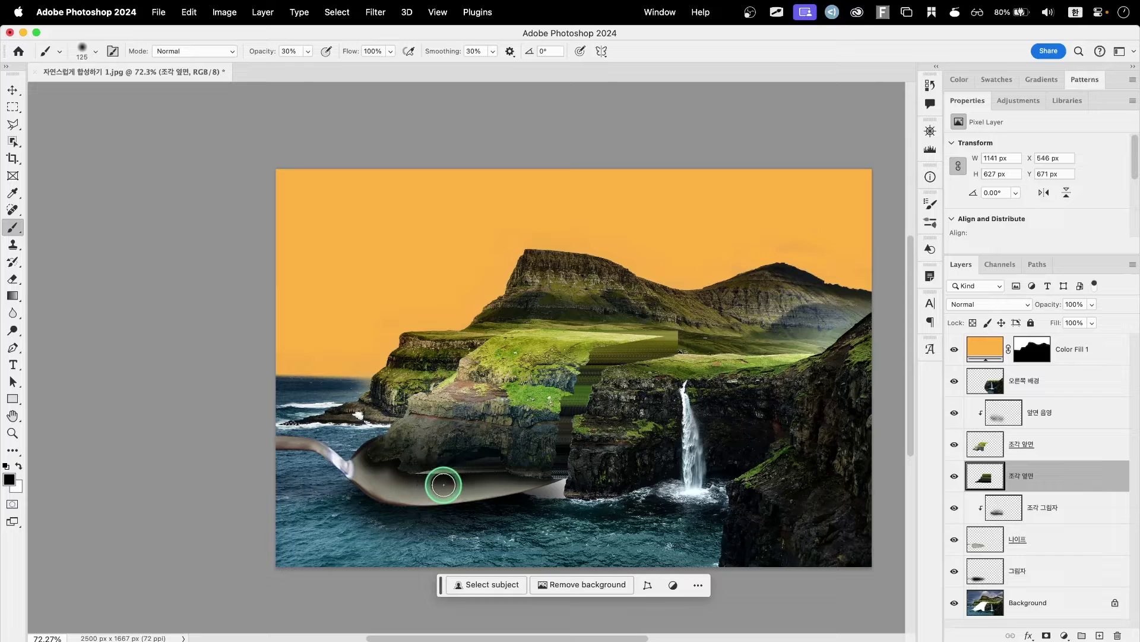
drag(426, 473, 420, 472)
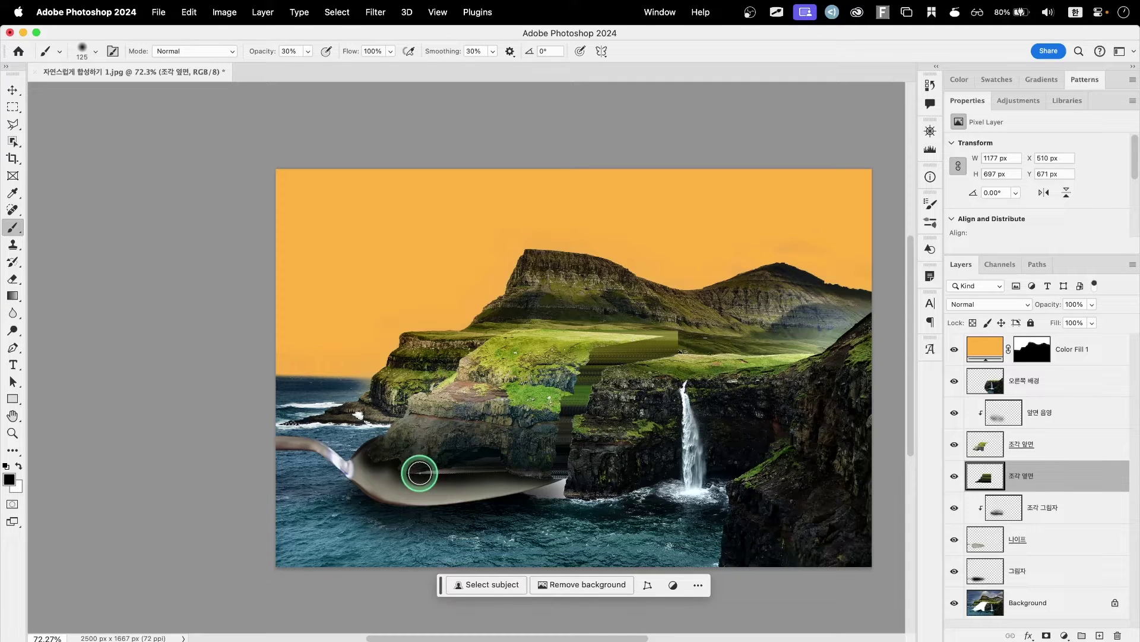
key(super+z)
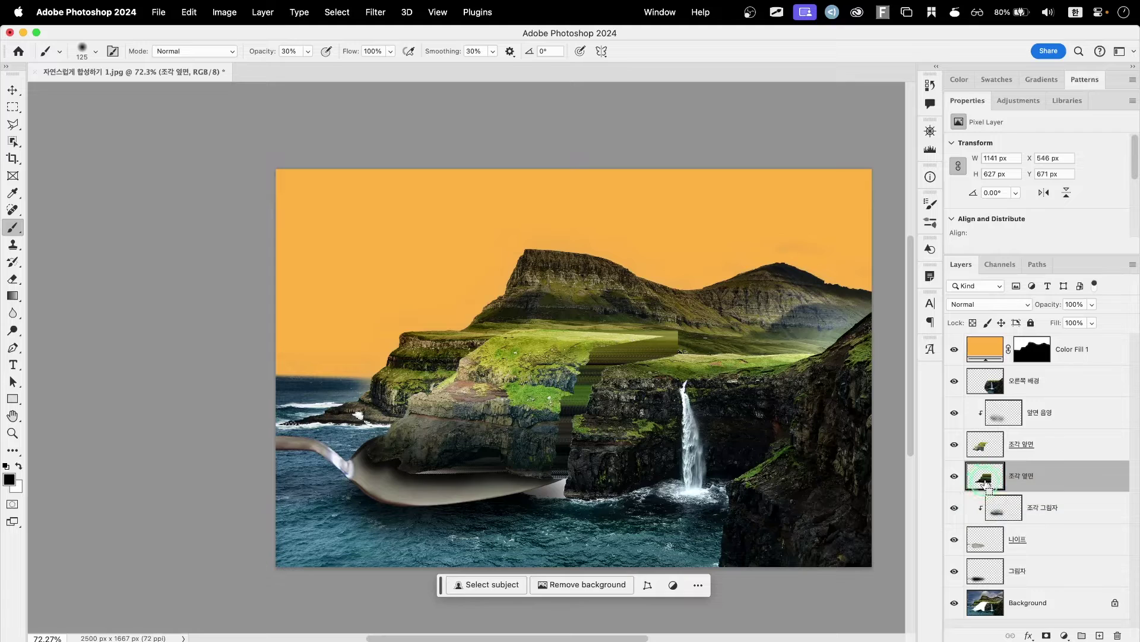
super+click(986, 482)
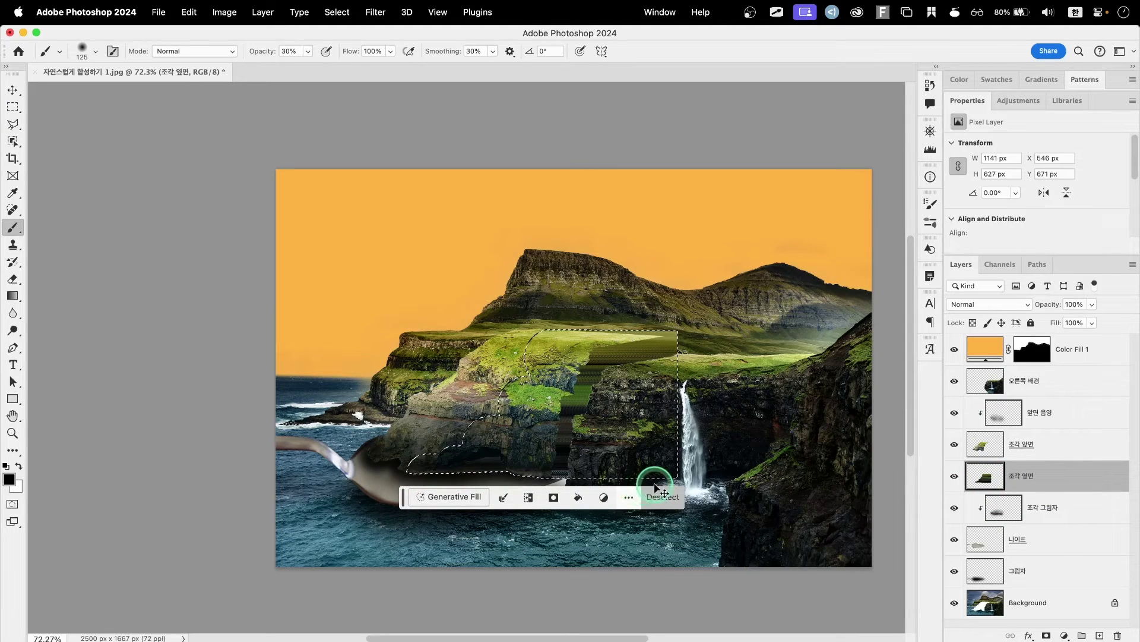
key(super+d)
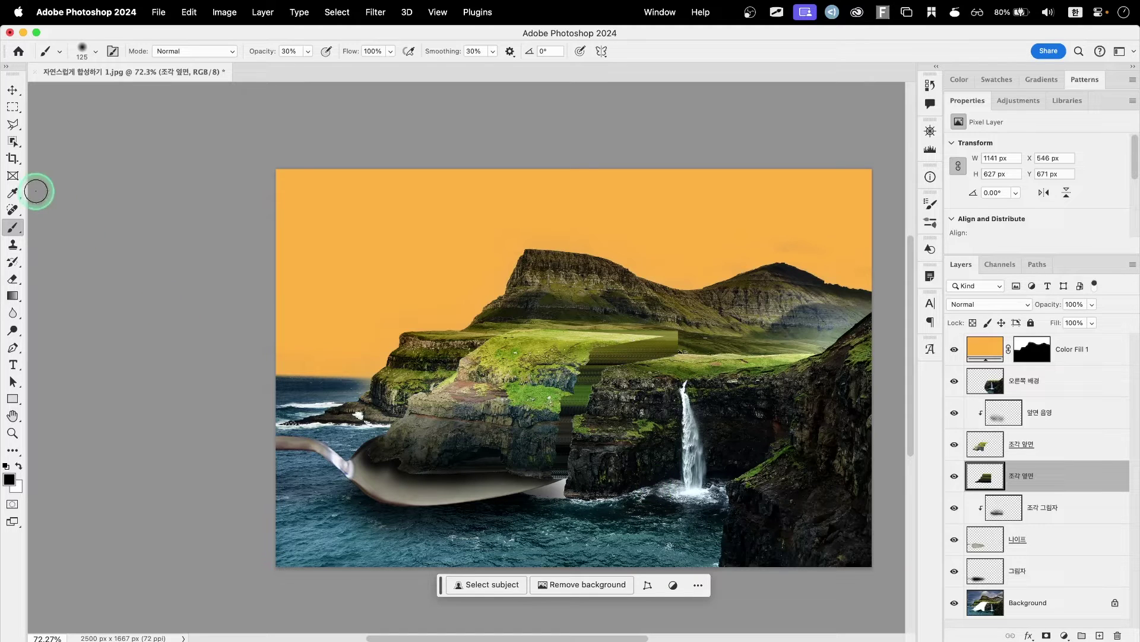
Set up the Eraser tool with the Soft Round preset at 0% hardness and 10% opacity.
click(11, 280)
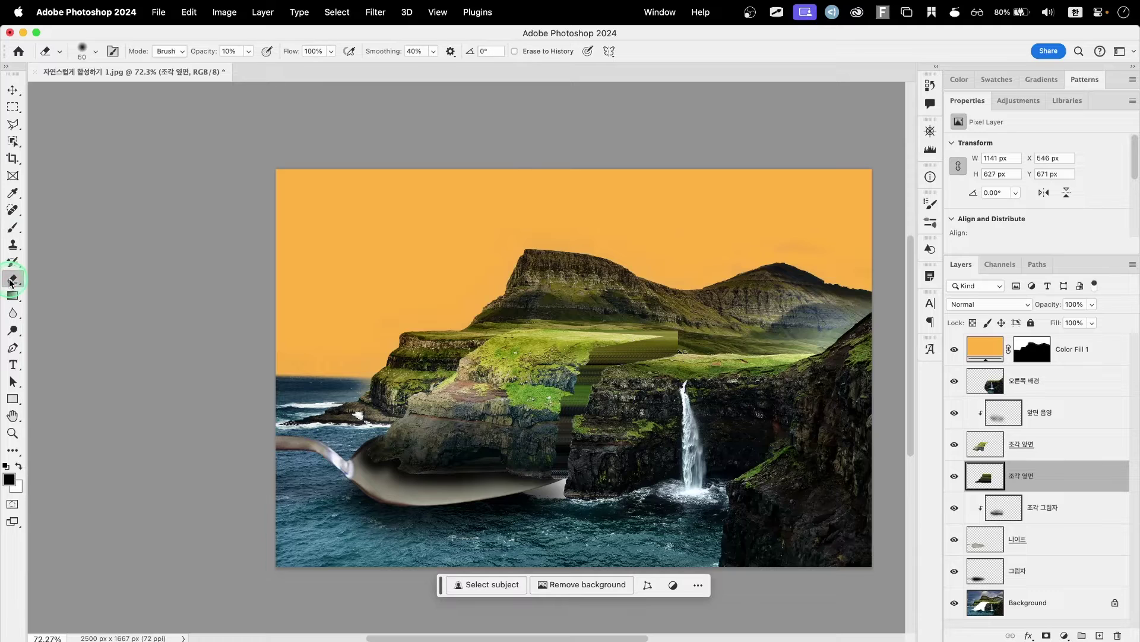
click(95, 51)
click(96, 228)
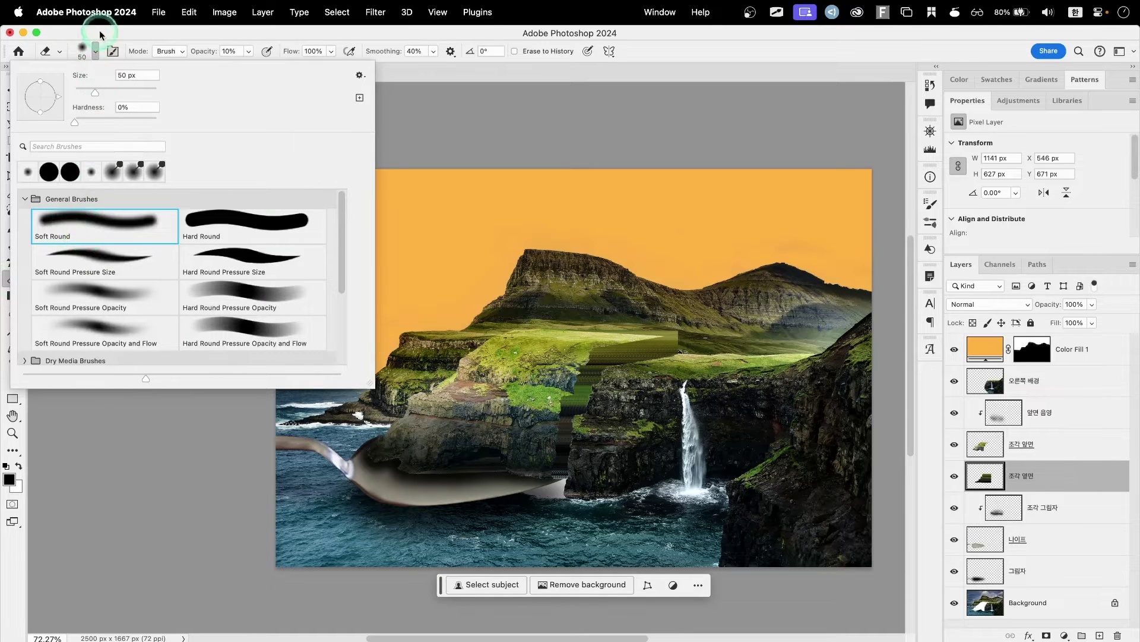
click(84, 51)
key(Caps_Lock)
click(223, 51)
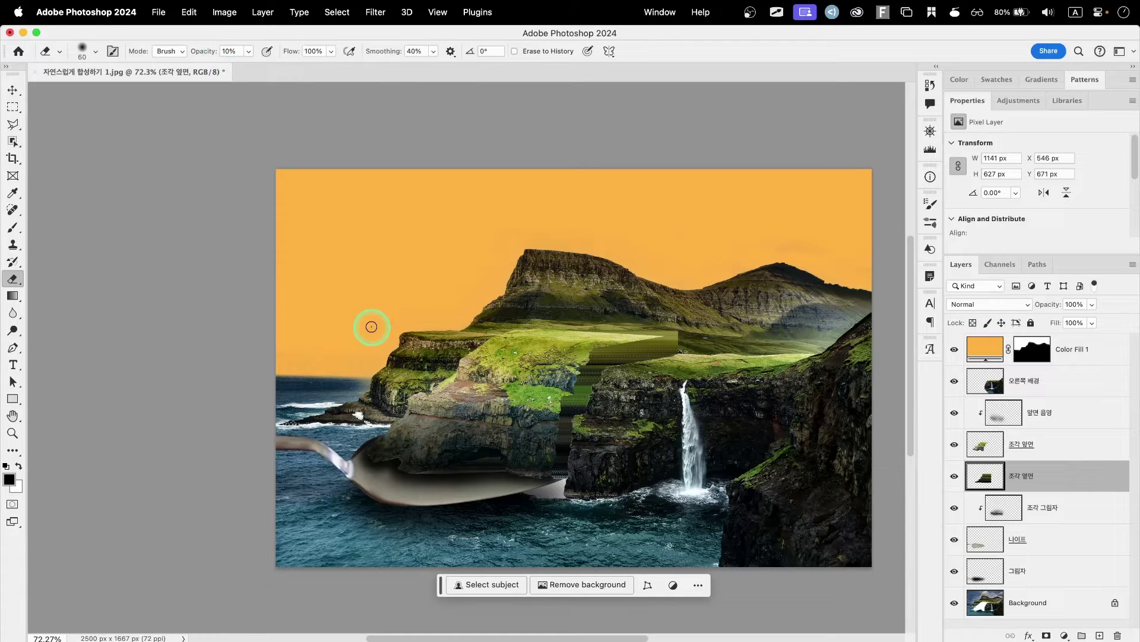
Lightly erase the 조각 그림자 shadow along the lower edge of the cake server, first at 500 px and then at 200 px.
click(1095, 509)
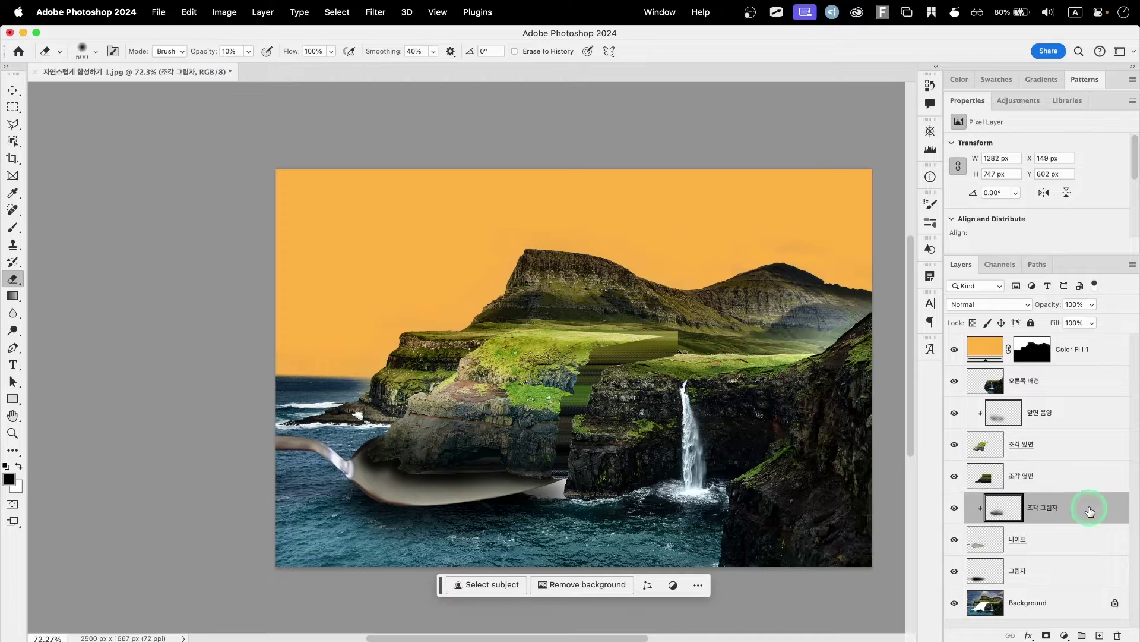
key(bracketright)
key(bracketright)
key(bracketright)
key(bracketright)
mouse_move(402, 518)
mouse_down()
mouse_move(427, 505)
mouse_move(478, 496)
mouse_up()
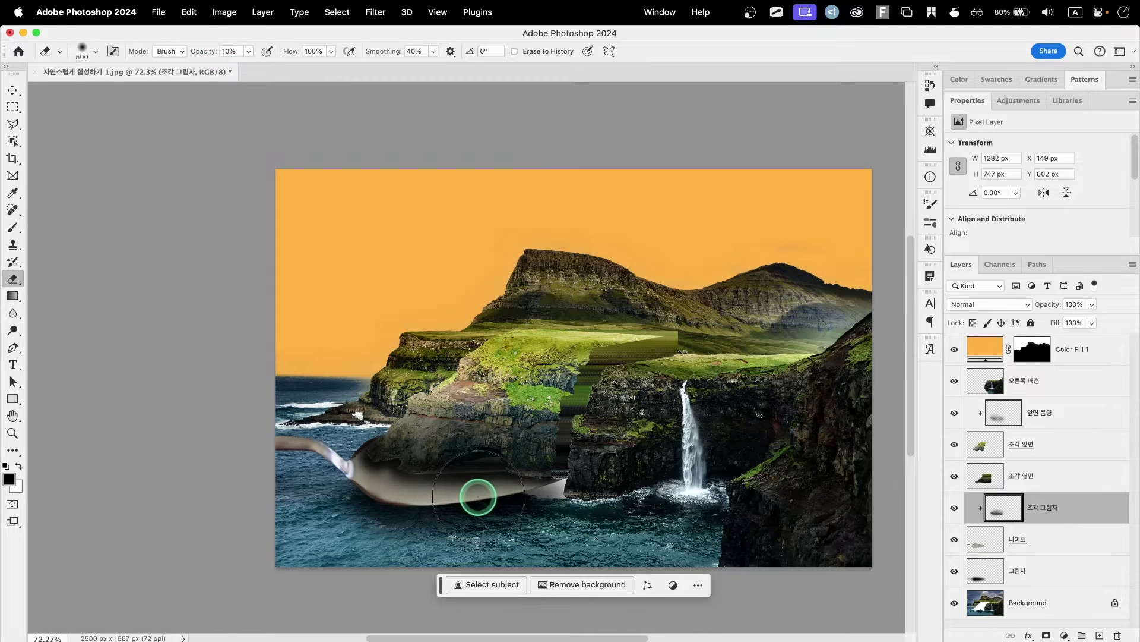
mouse_move(554, 510)
mouse_down()
mouse_move(405, 501)
mouse_move(383, 488)
mouse_move(384, 516)
mouse_move(328, 522)
mouse_move(324, 469)
mouse_up()
key(bracketleft)
key(bracketleft)
key(bracketleft)
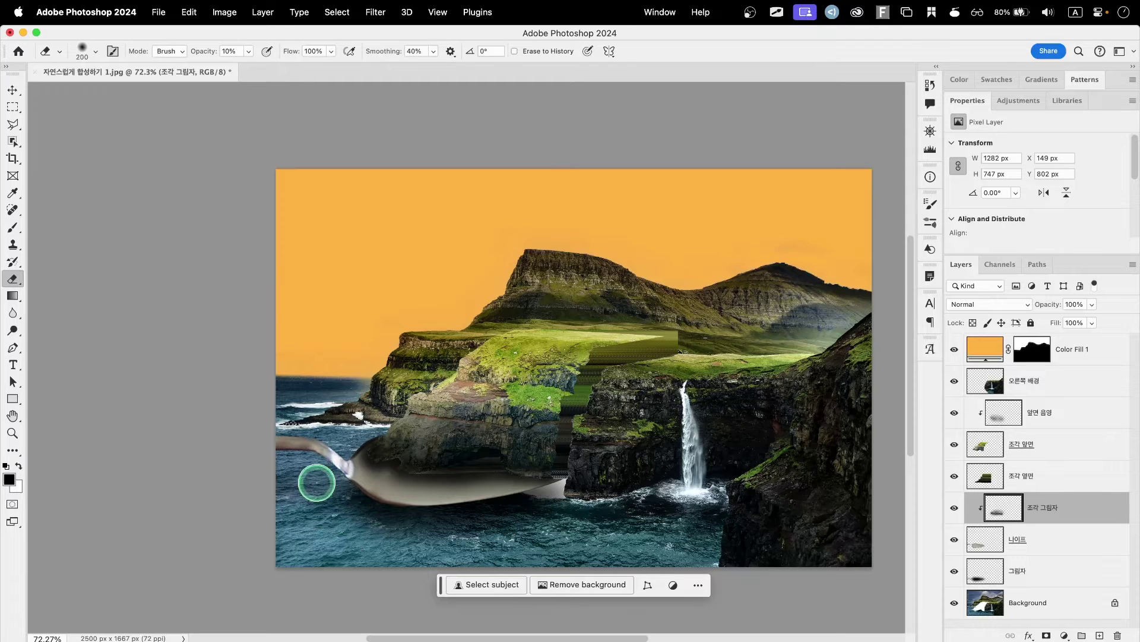
drag(371, 477, 465, 511)
key(bracketright)
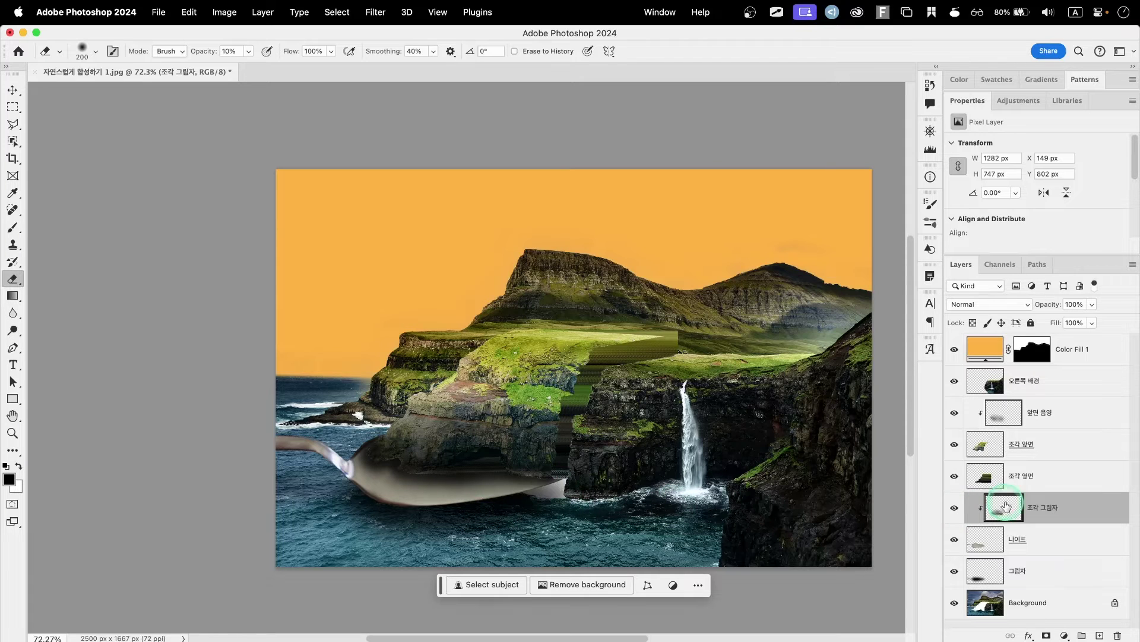
Move the 조각 그림자 layer about 12 px right and 2 px up, and shift the 나이프 layer slightly up and right.
drag(473, 482, 476, 481)
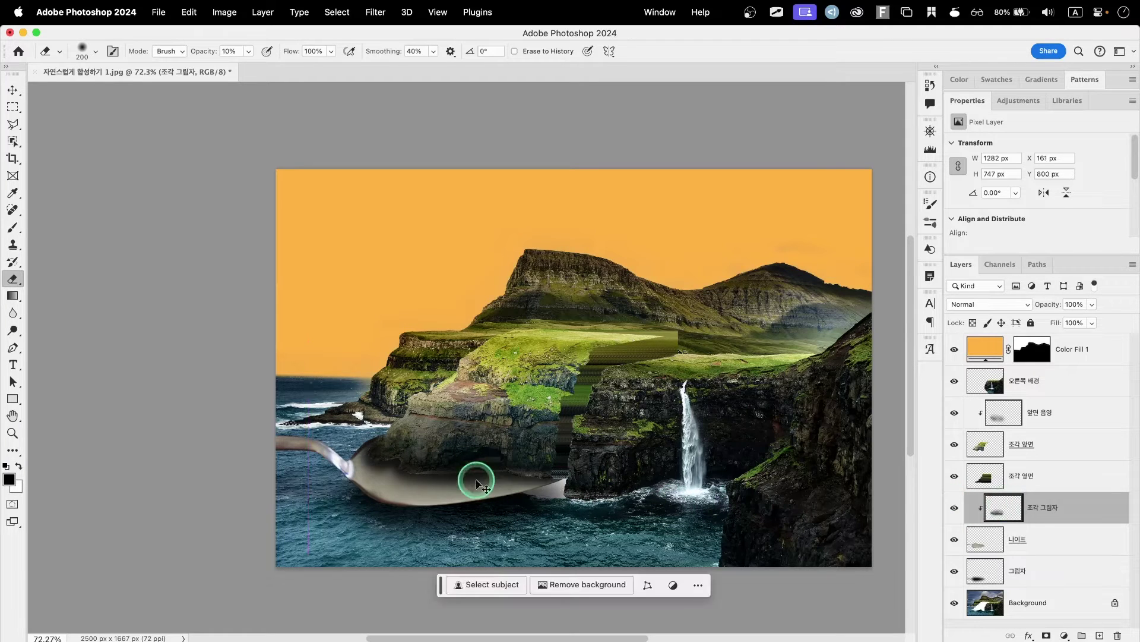
click(1018, 540)
drag(412, 486, 420, 485)
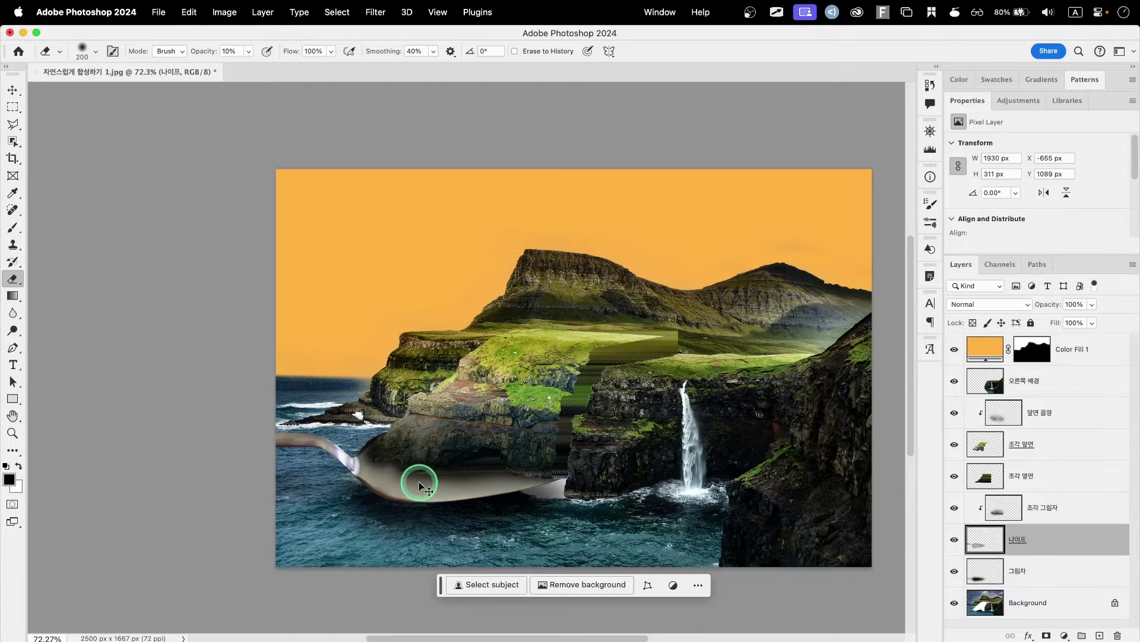
Draw a rectangular selection of about 790 × 325 px around the lower part of the slice and the cake server.
click(1009, 570)
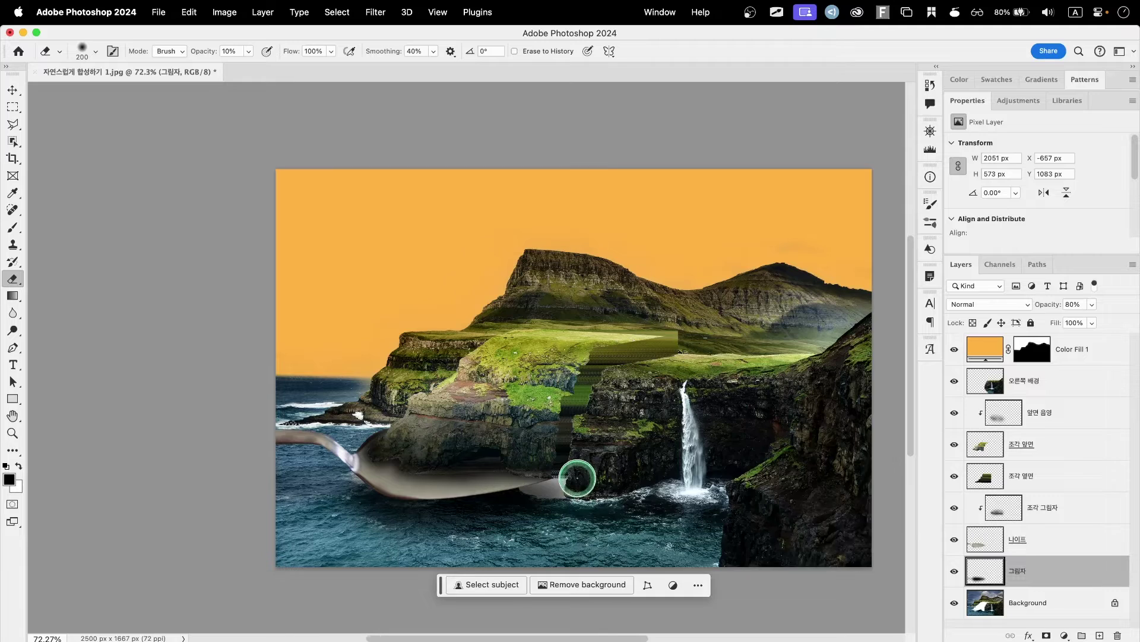
scroll(577, 478, right, 3)
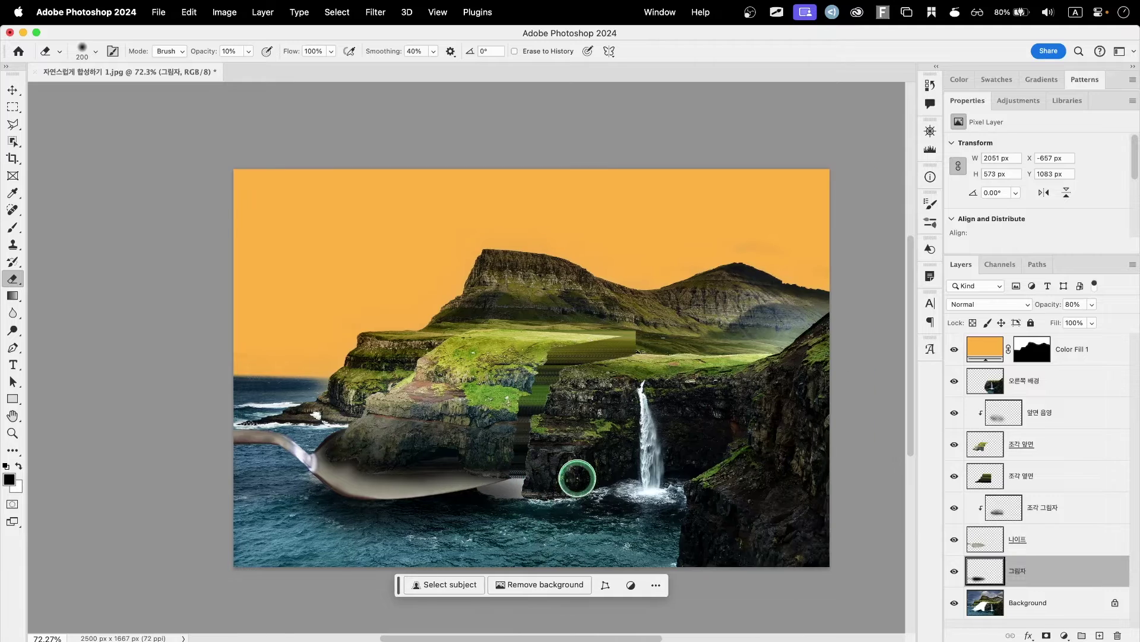
click(14, 108)
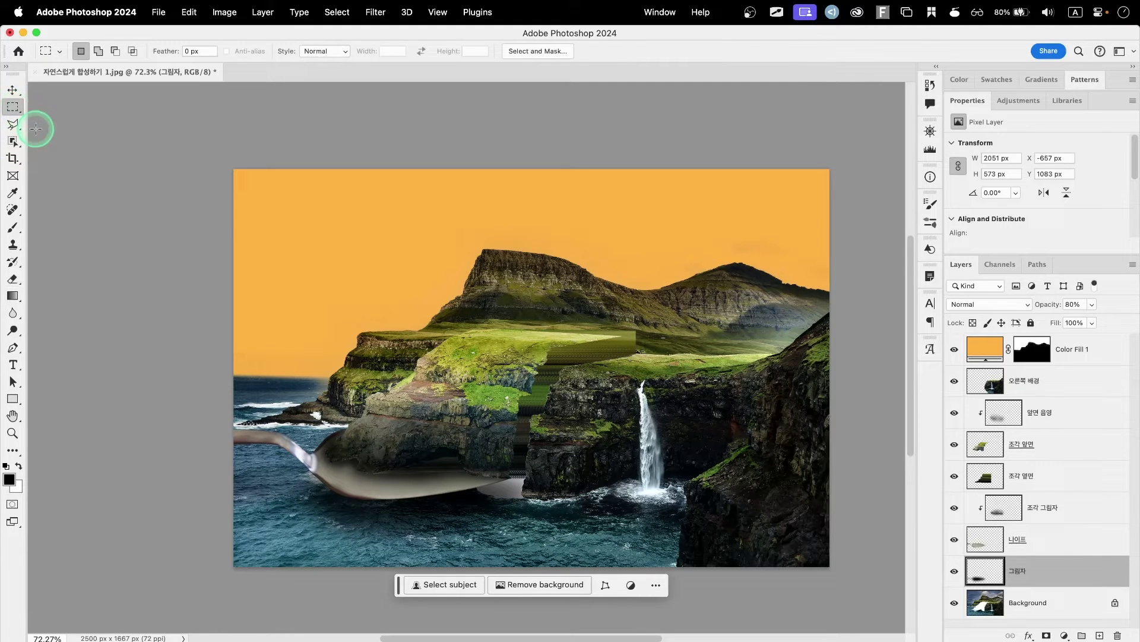
drag(555, 522, 366, 446)
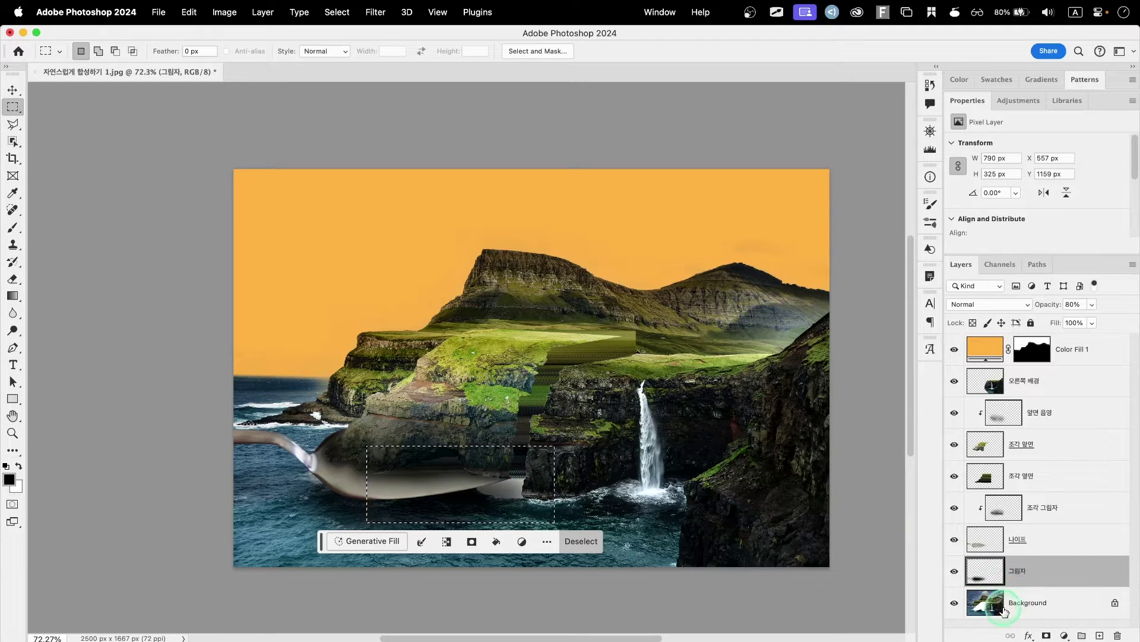
Show only the Background layer, select it, and run Generative Fill on the selection with an empty prompt.
alt+click(954, 603)
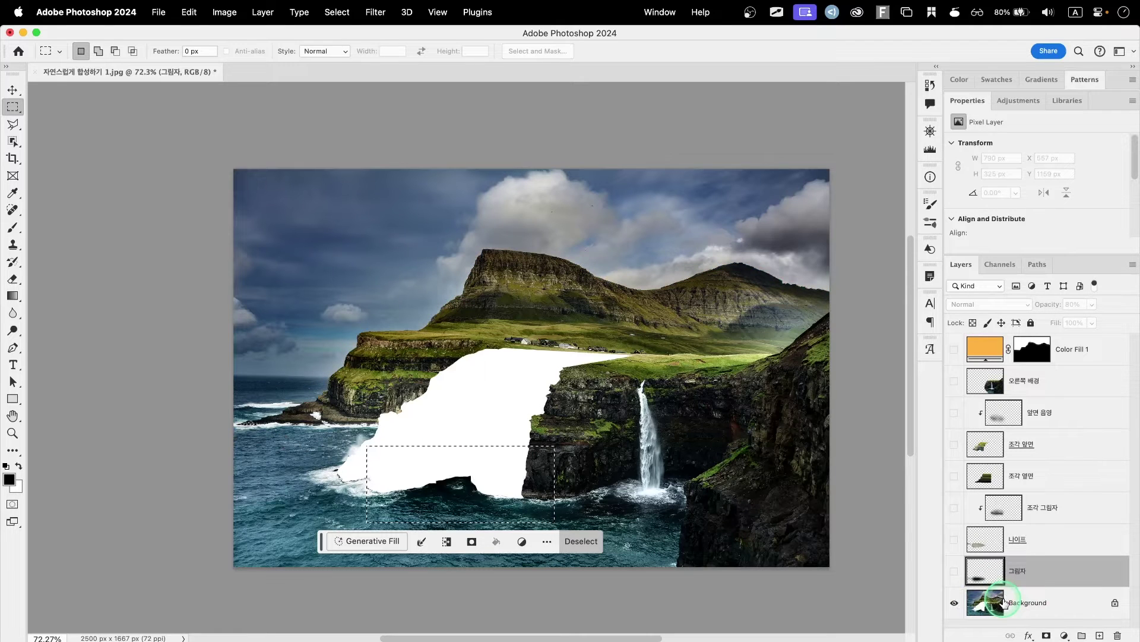
click(1028, 603)
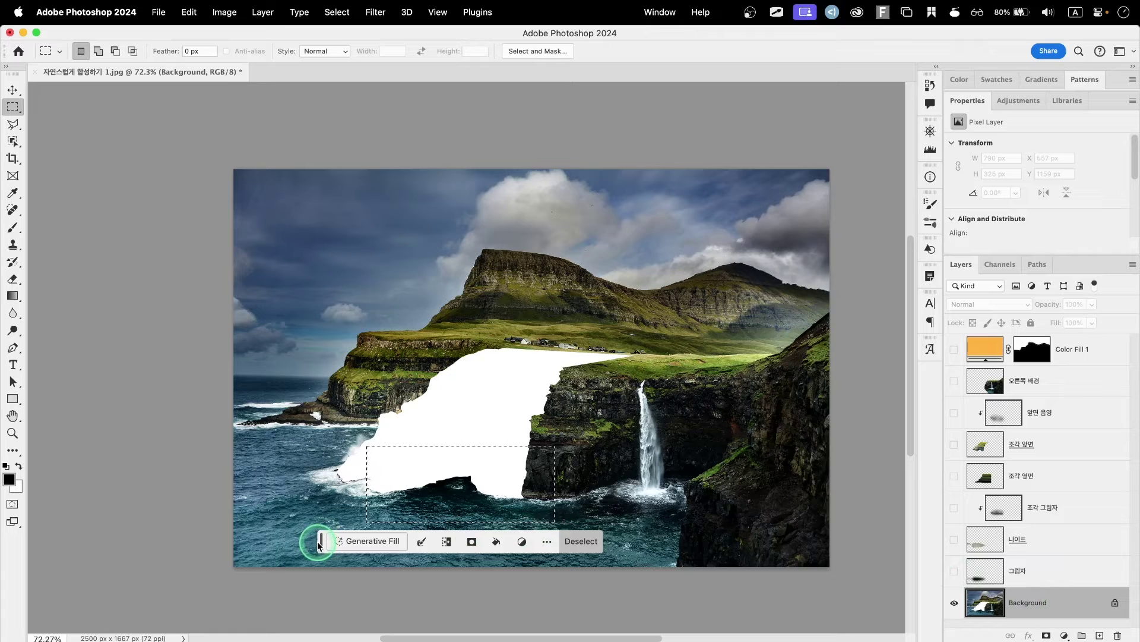
click(352, 542)
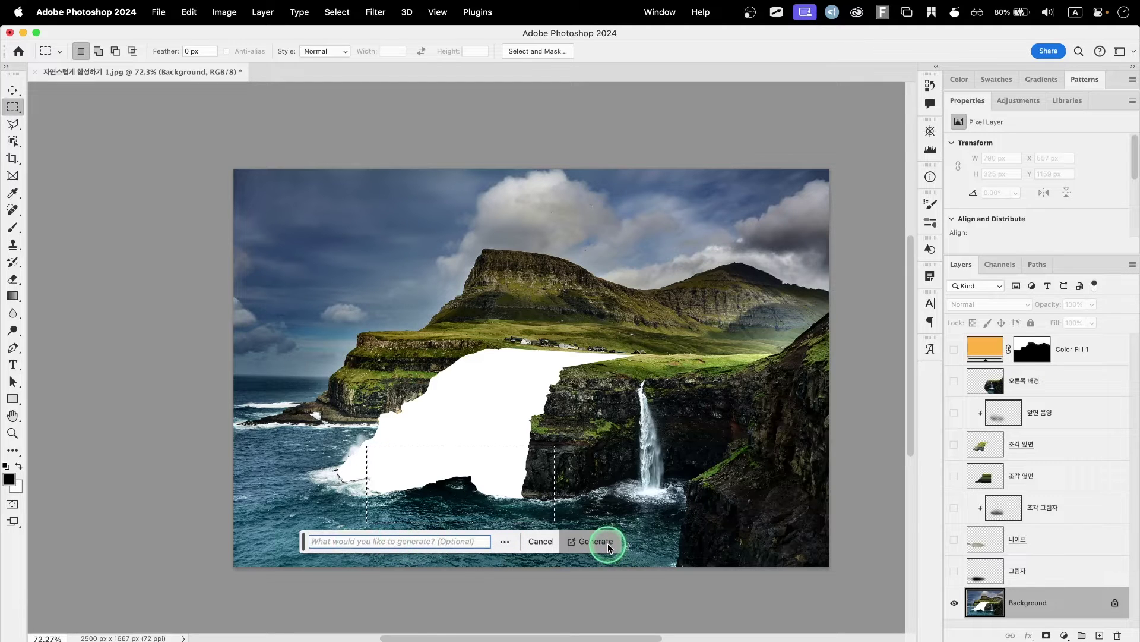
click(607, 543)
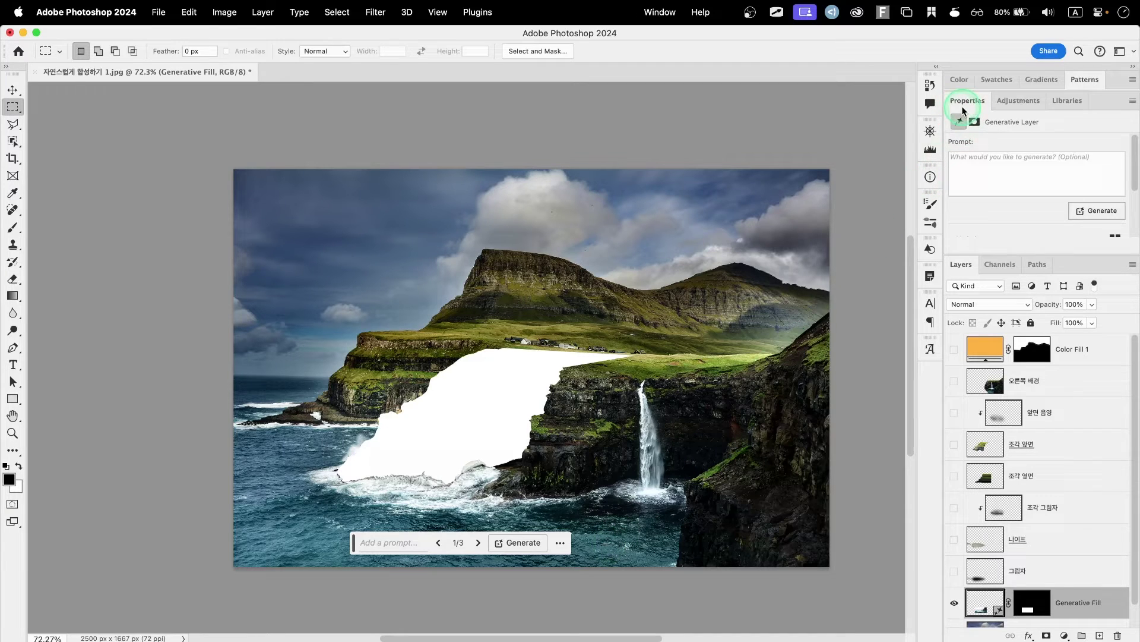
Compare the generated variations, show all hidden layers again, and keep the first variation.
scroll(1009, 226, down, 3)
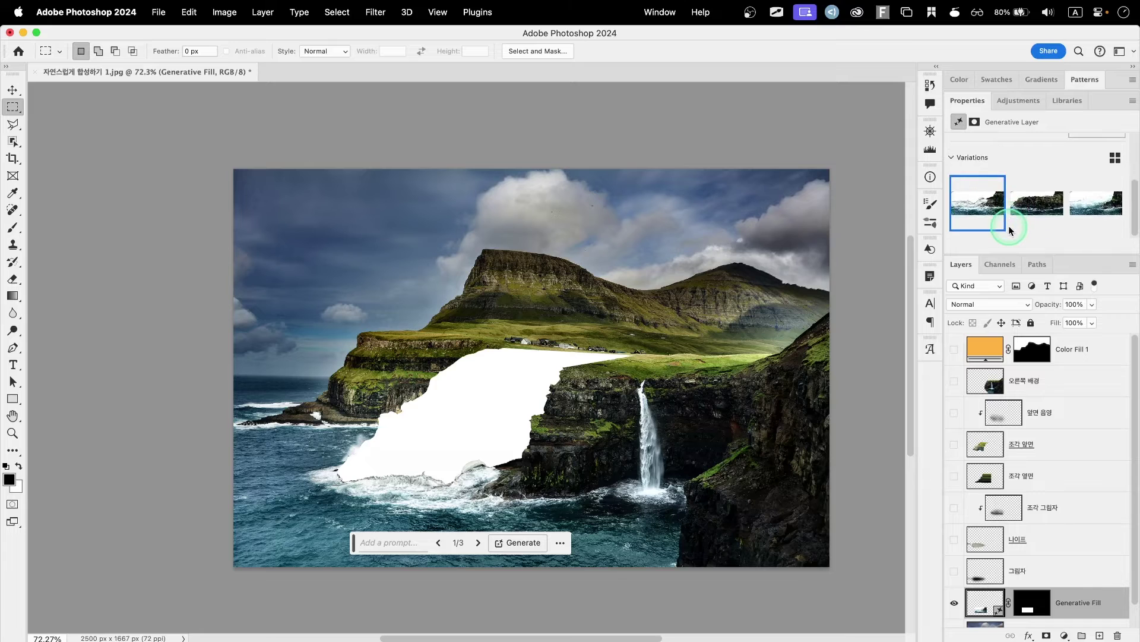
click(1045, 205)
click(1084, 207)
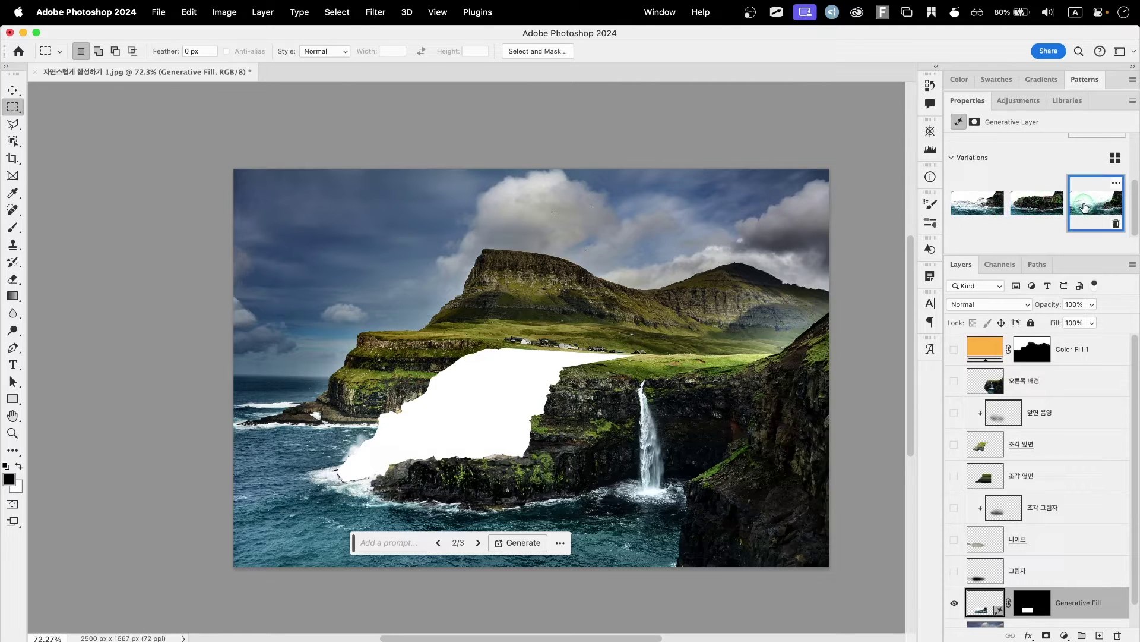
click(978, 203)
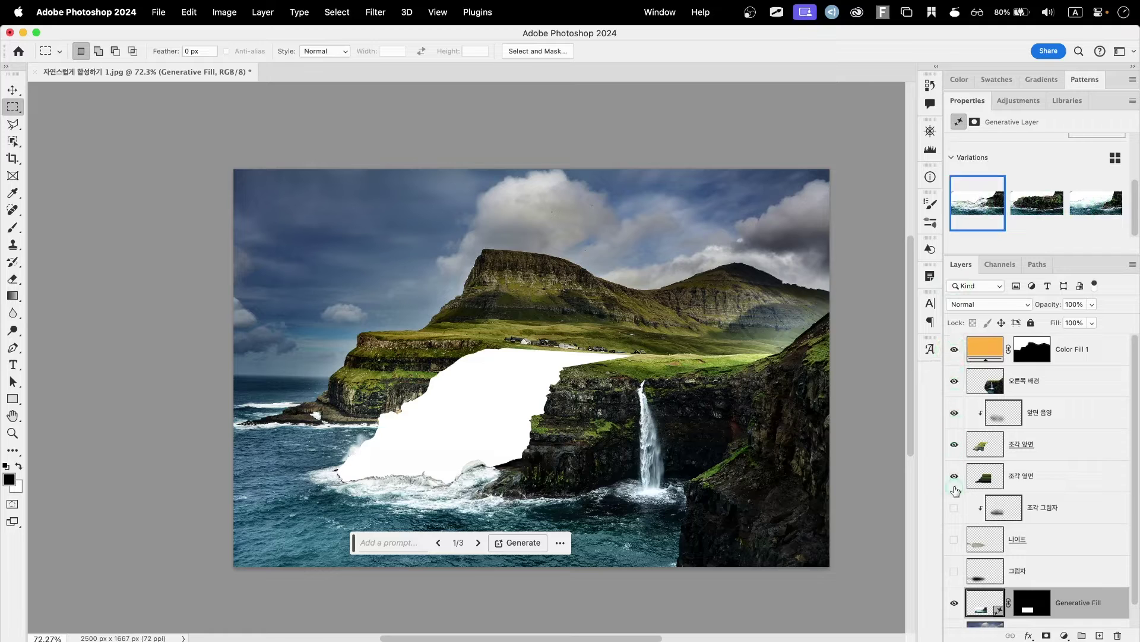
click(955, 572)
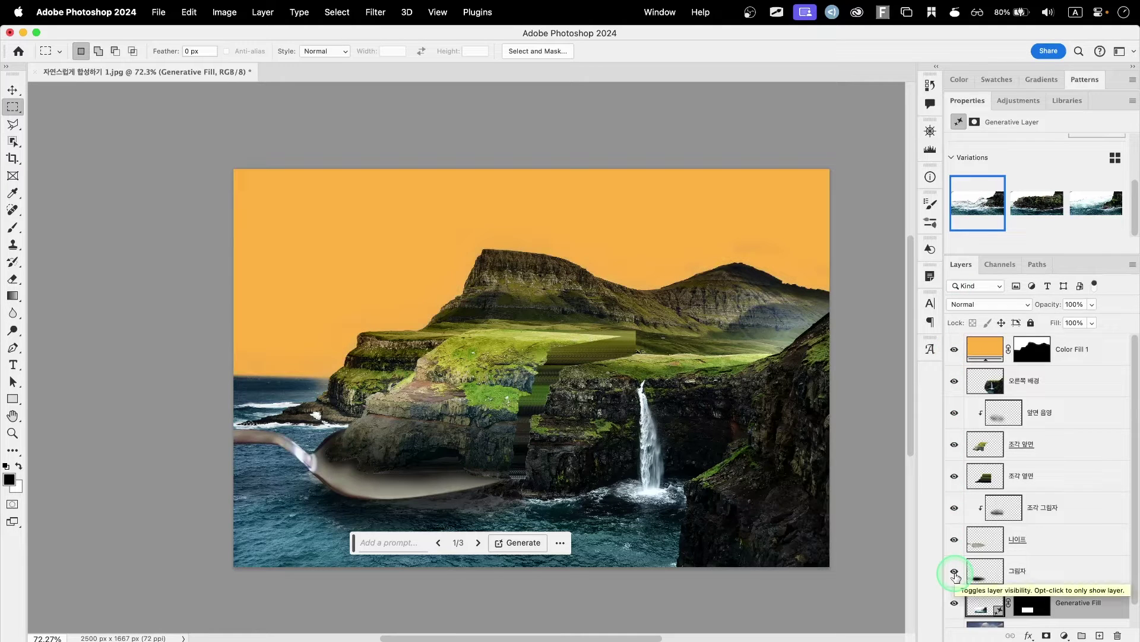
click(1078, 214)
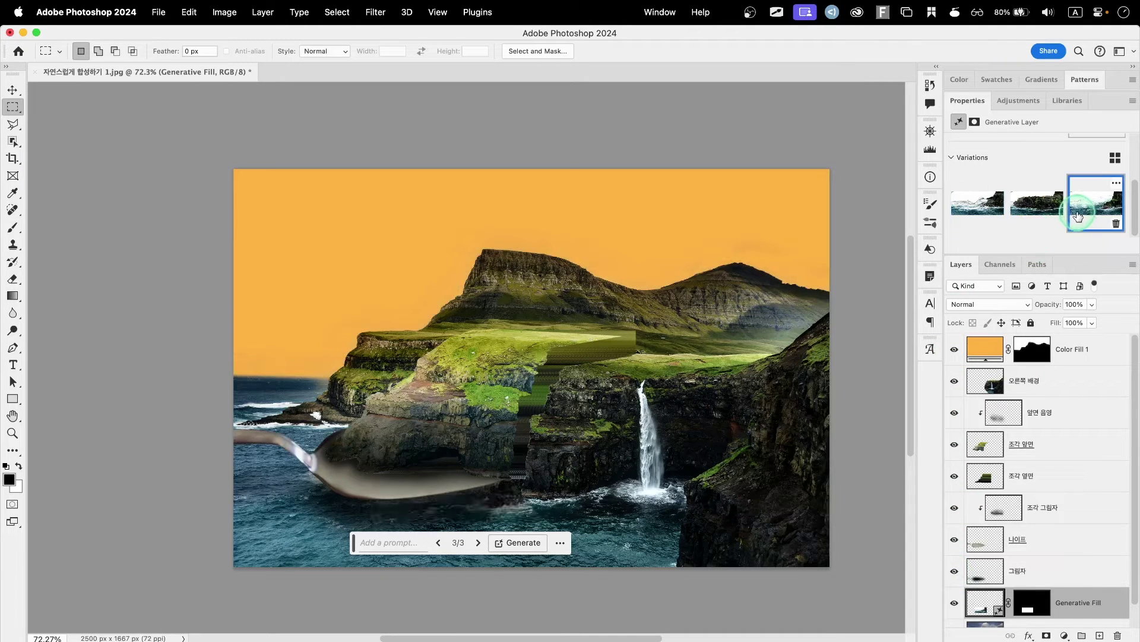
click(971, 213)
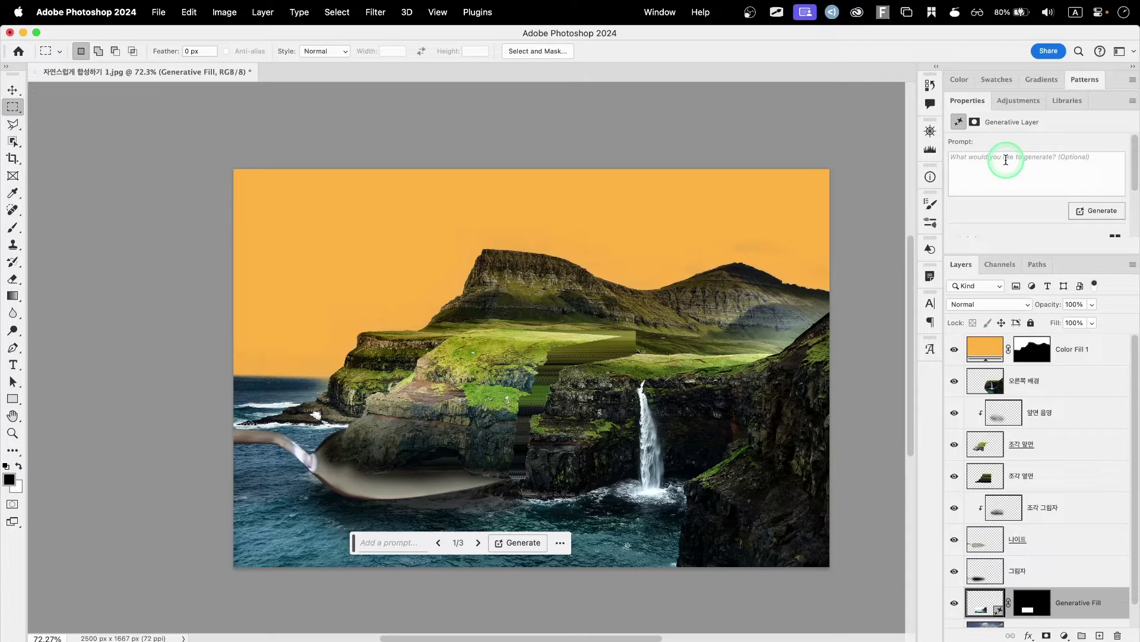
Group the layers from 앞면 음영 down to 그림자, name the group 조각, and check it by toggling its visibility.
click(1069, 420)
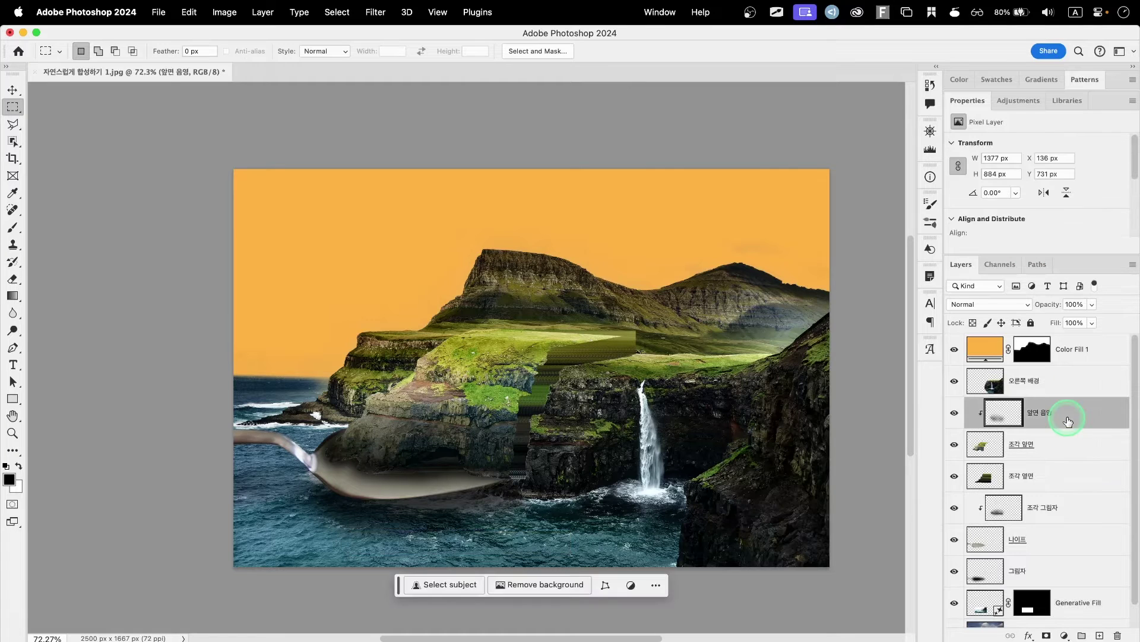
shift+click(1051, 570)
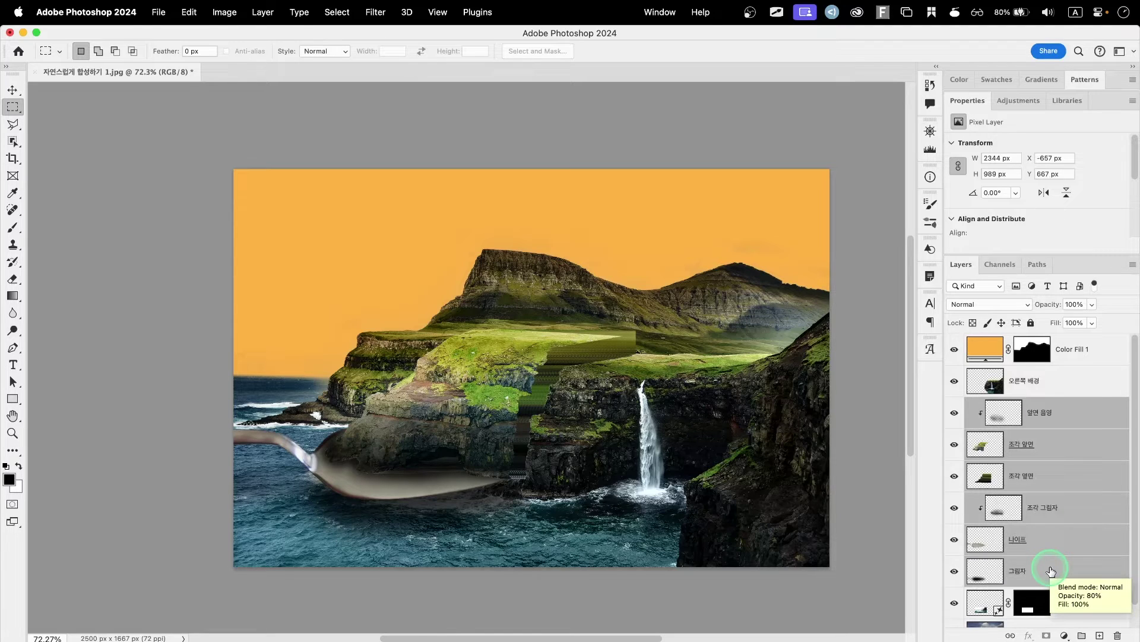
key(super+g)
double_click(1002, 405)
text(wh)
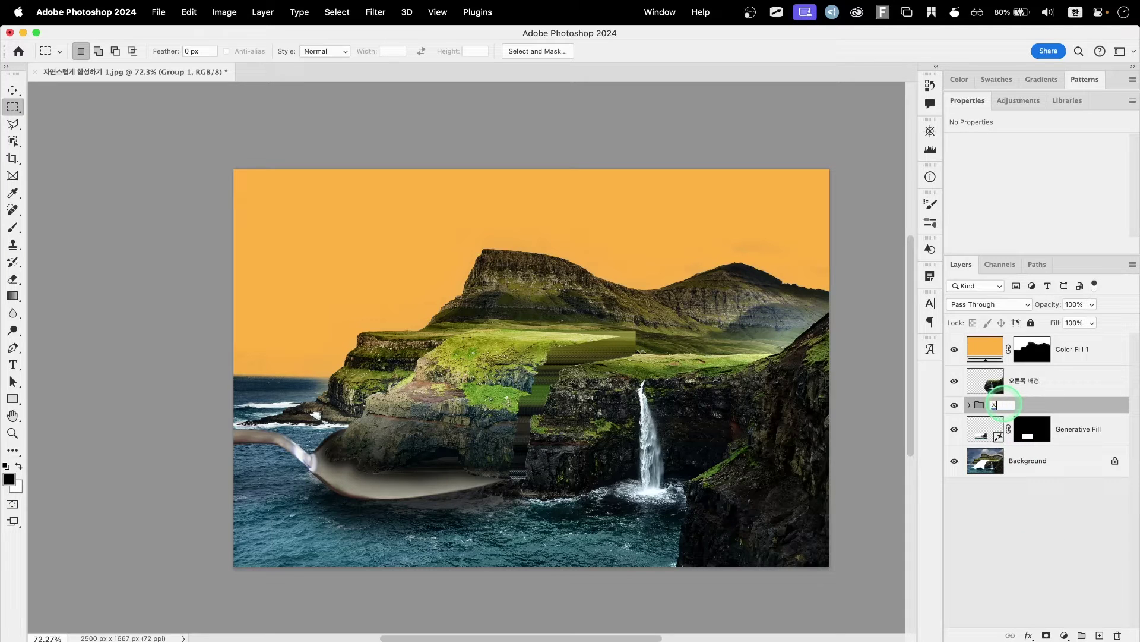
text(각)
key(Return)
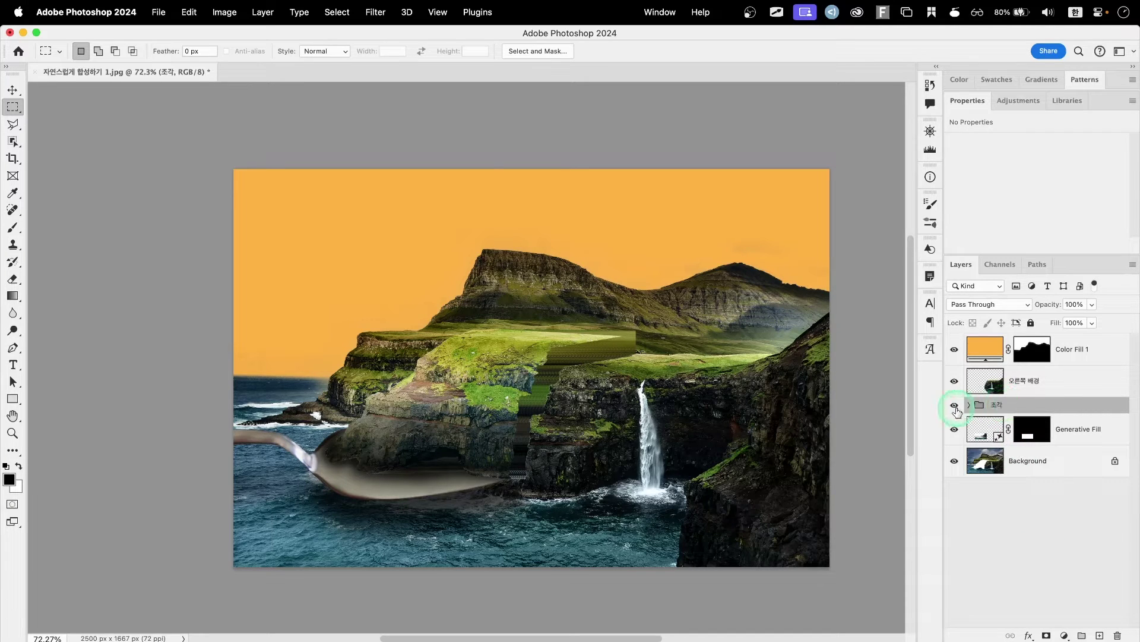
click(954, 405)
click(954, 406)
click(955, 406)
click(954, 407)
Add an Exposure adjustment layer above the 조각 group with the exposure set to 0.5.
click(1064, 635)
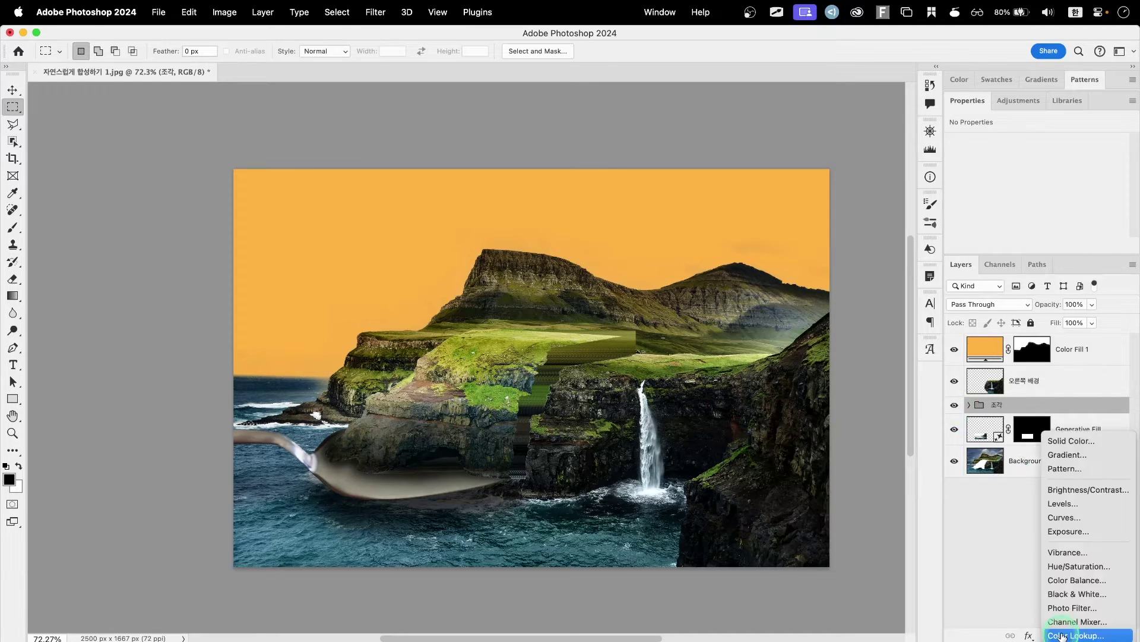
click(1076, 530)
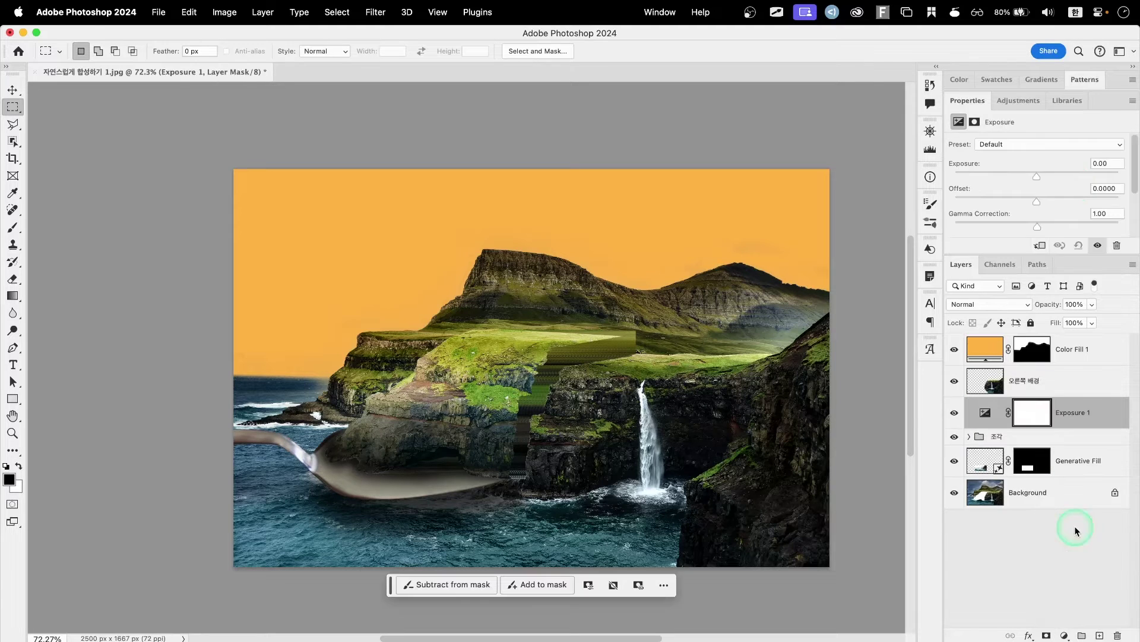
click(1107, 164)
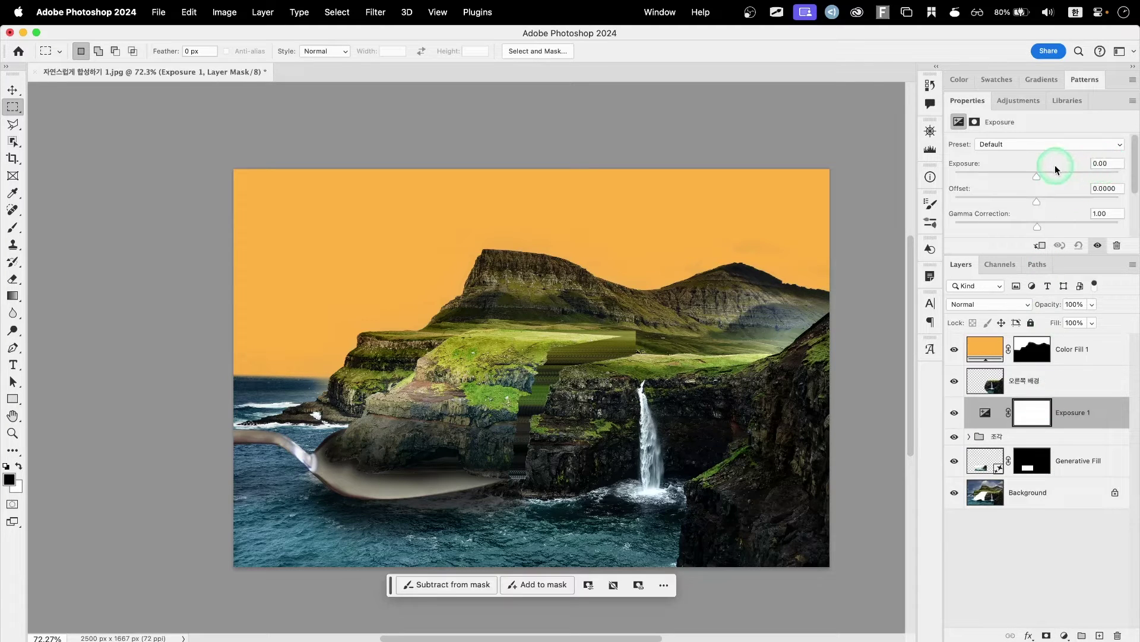
drag(1038, 178, 1037, 177)
click(1121, 161)
text(0.5)
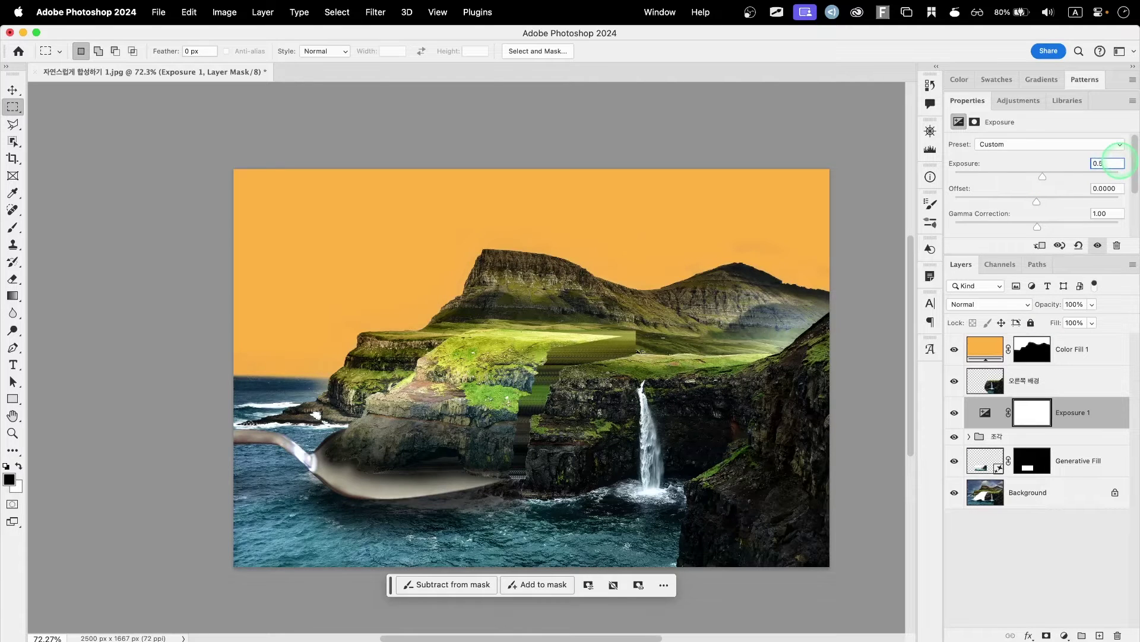
Set the Exposure adjustment's gamma correction to 0.93 and clip the adjustment to the 조각 group.
click(1066, 221)
drag(1038, 225, 1037, 225)
click(1116, 213)
text(0.93)
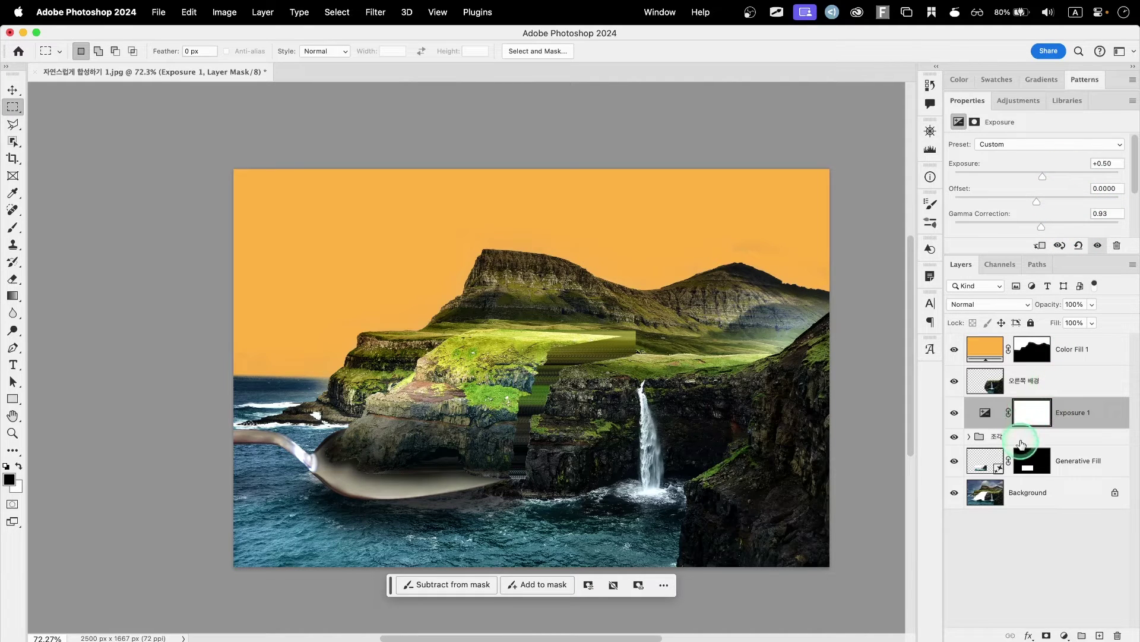
click(1041, 249)
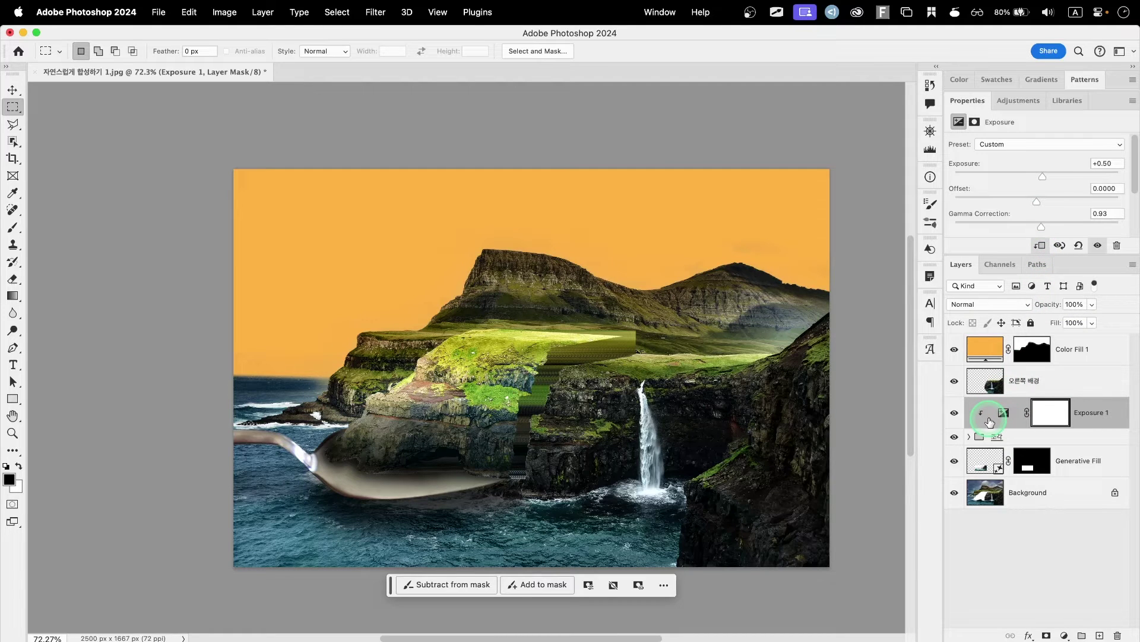
Place 자연스럽게 합성하기 3.jpg from the Finder folder 예제 연습 파일 into the document above the Color Fill 1 layer.
click(1075, 357)
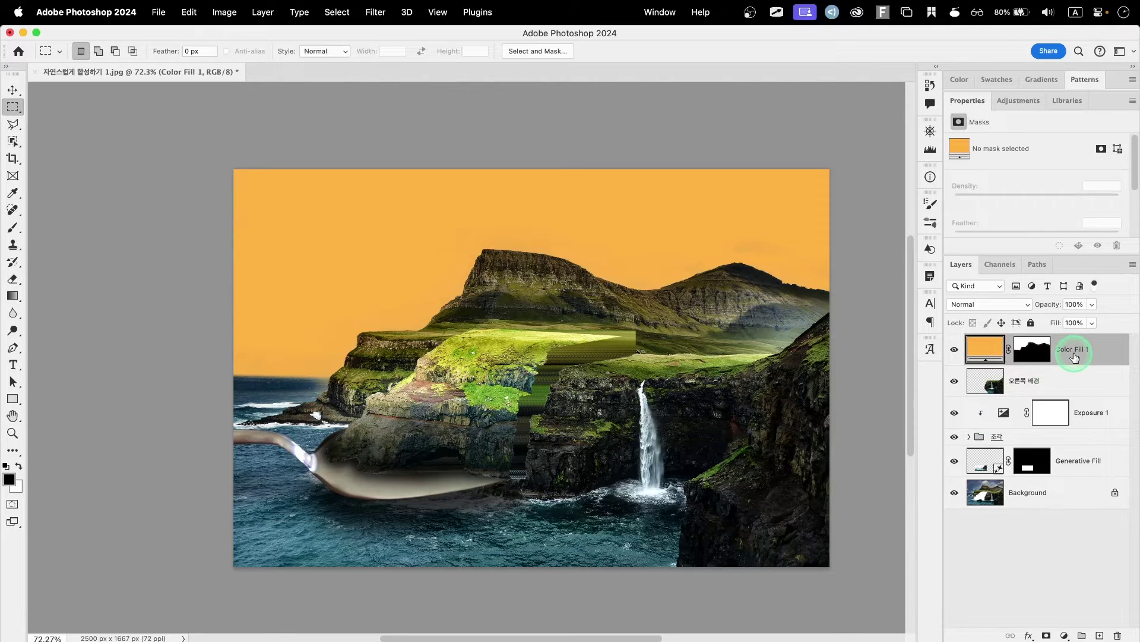
click(158, 12)
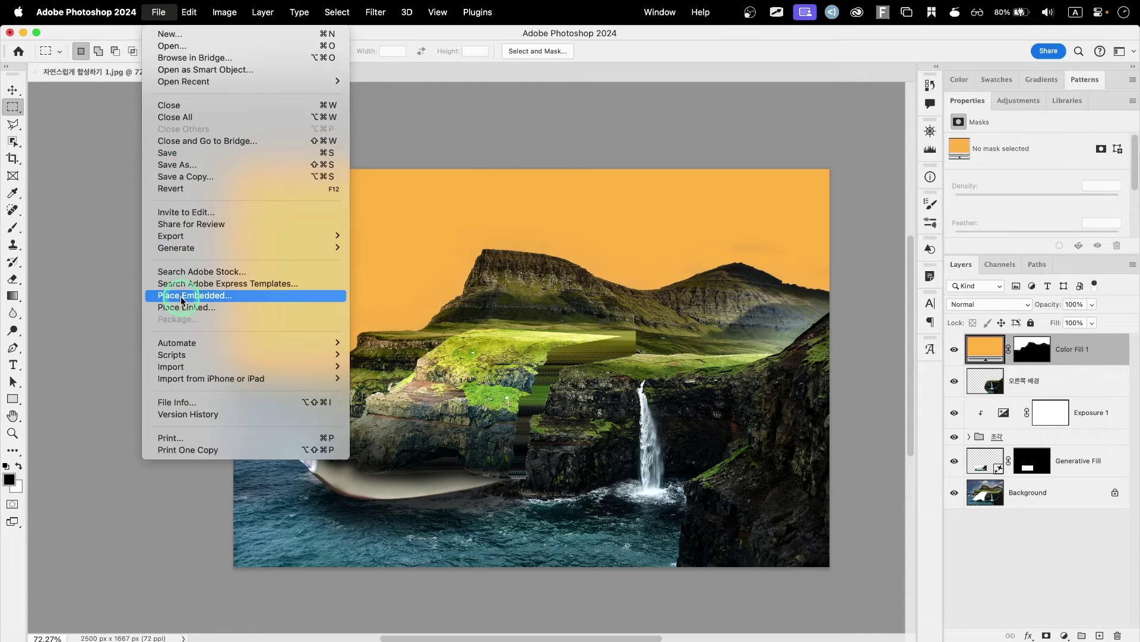
click(20, 527)
key(ctrl+Up)
click(930, 205)
click(952, 373)
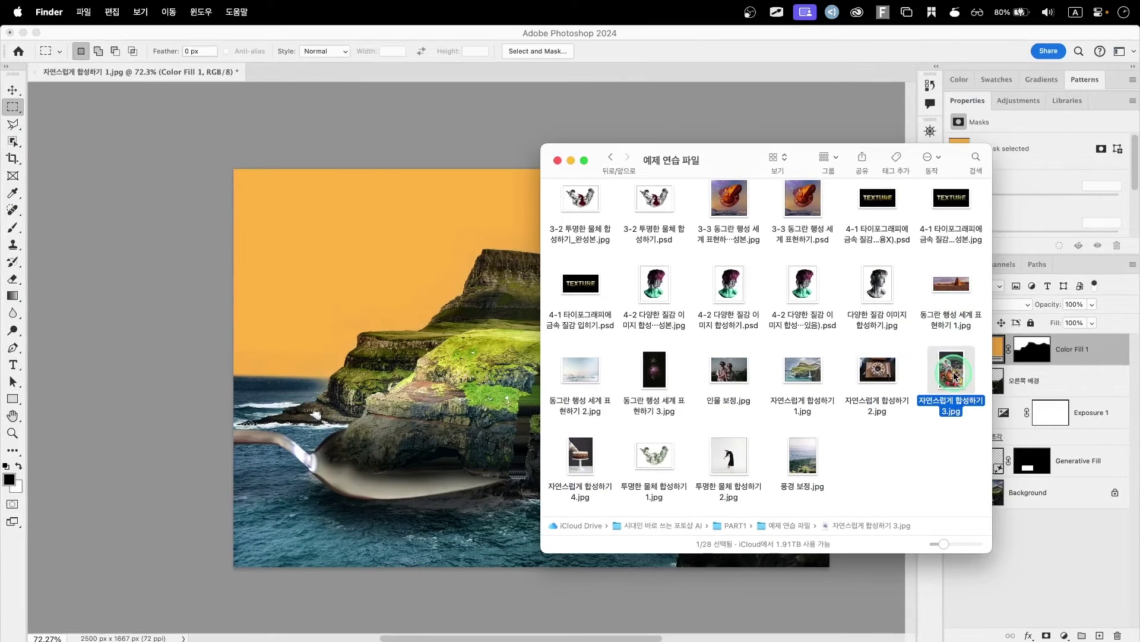
drag(955, 377, 457, 349)
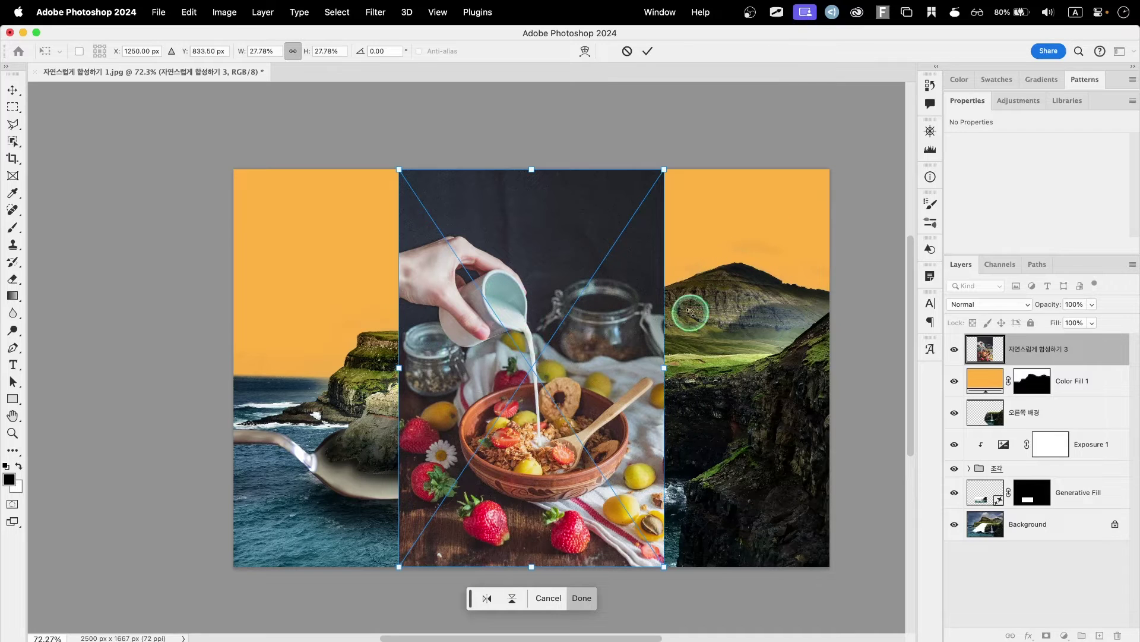
Flip the placed milk photo horizontally, enlarge it to about 39.92%, and align it with the canvas's right edge.
drag(635, 338, 528, 339)
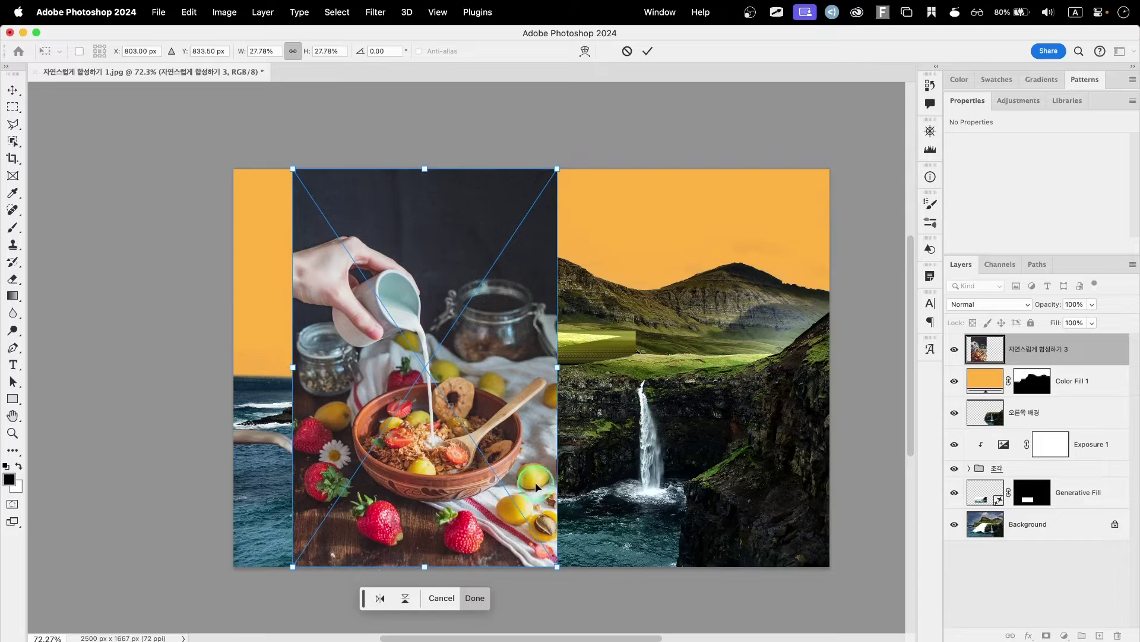
click(380, 598)
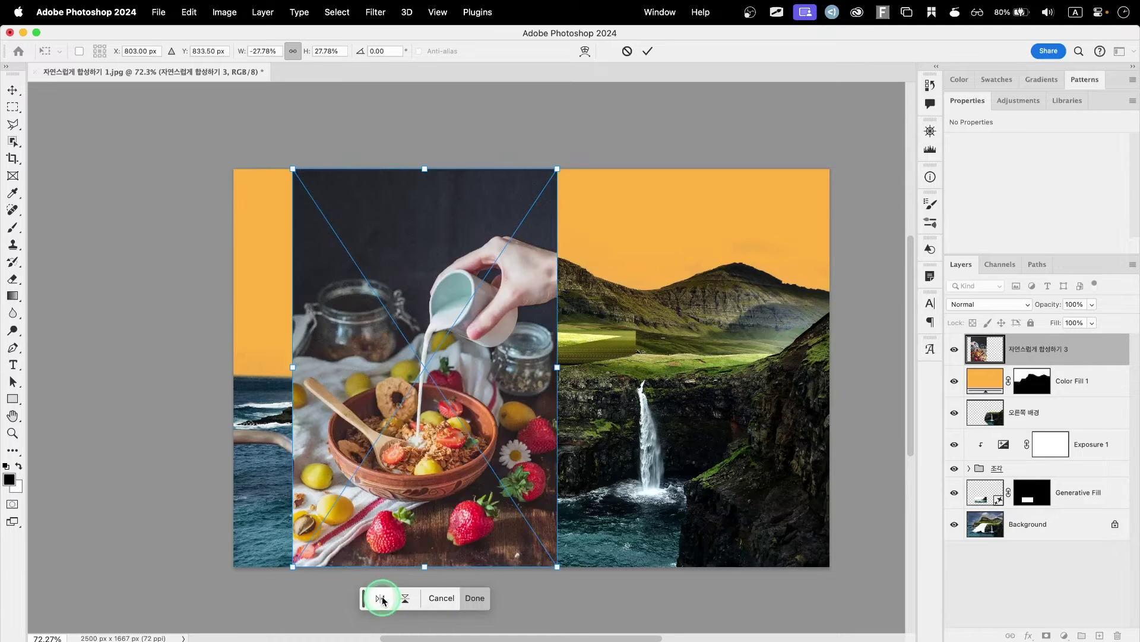
drag(467, 423, 696, 422)
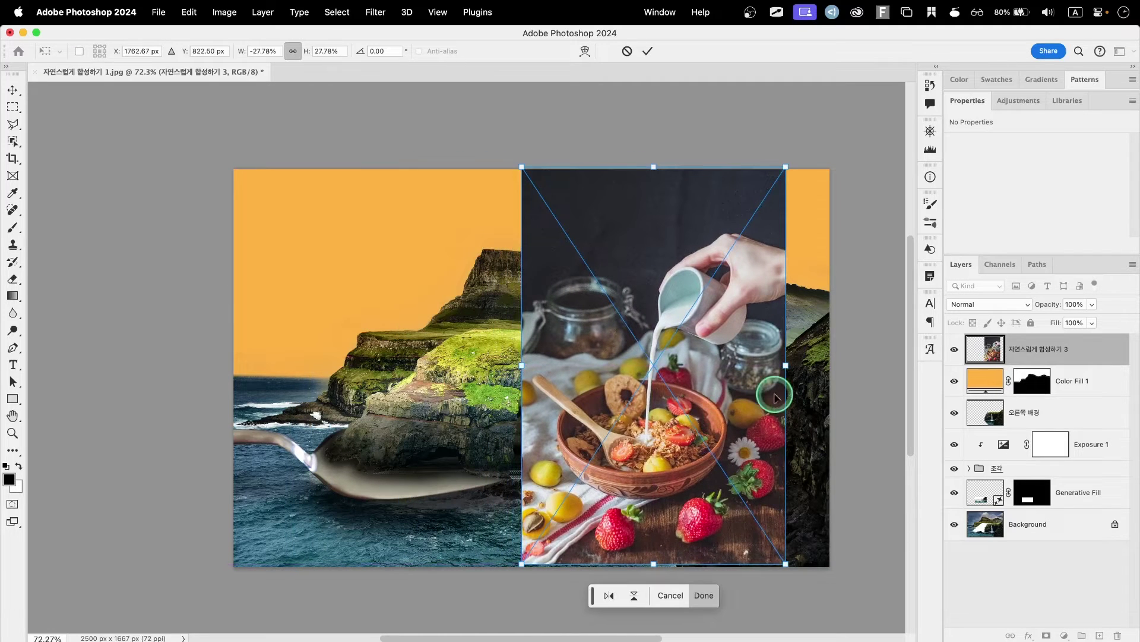
drag(784, 368, 832, 369)
drag(522, 366, 451, 364)
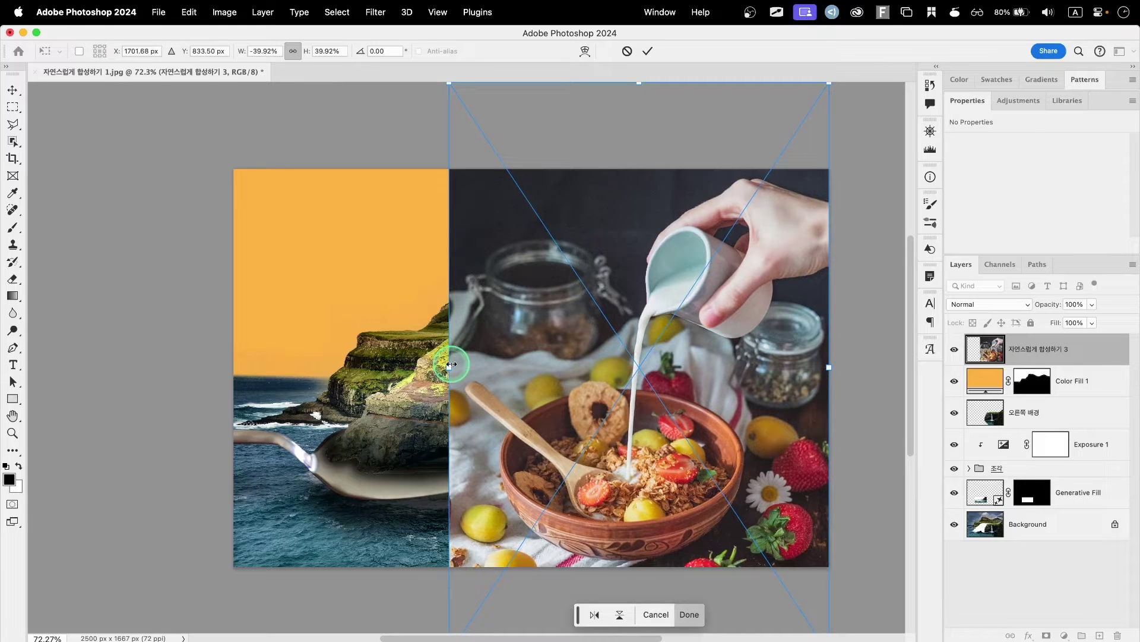
key(Return)
Select the hand, the milk cup and the pouring stream together with the Object Selection tool in add-to-selection mode.
key(m)
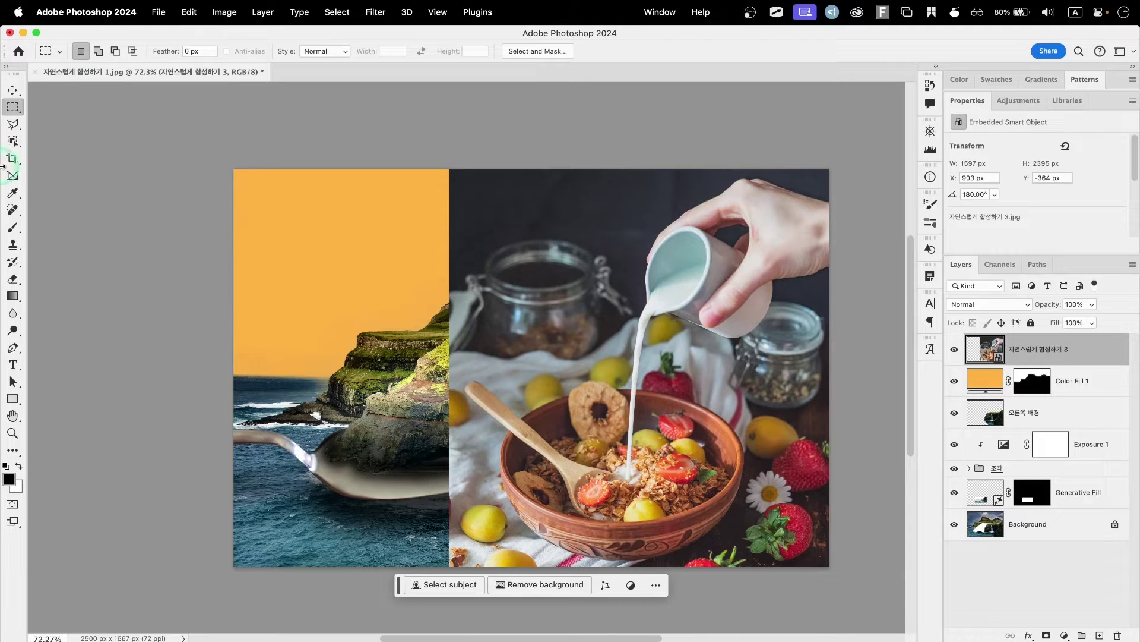
click(13, 143)
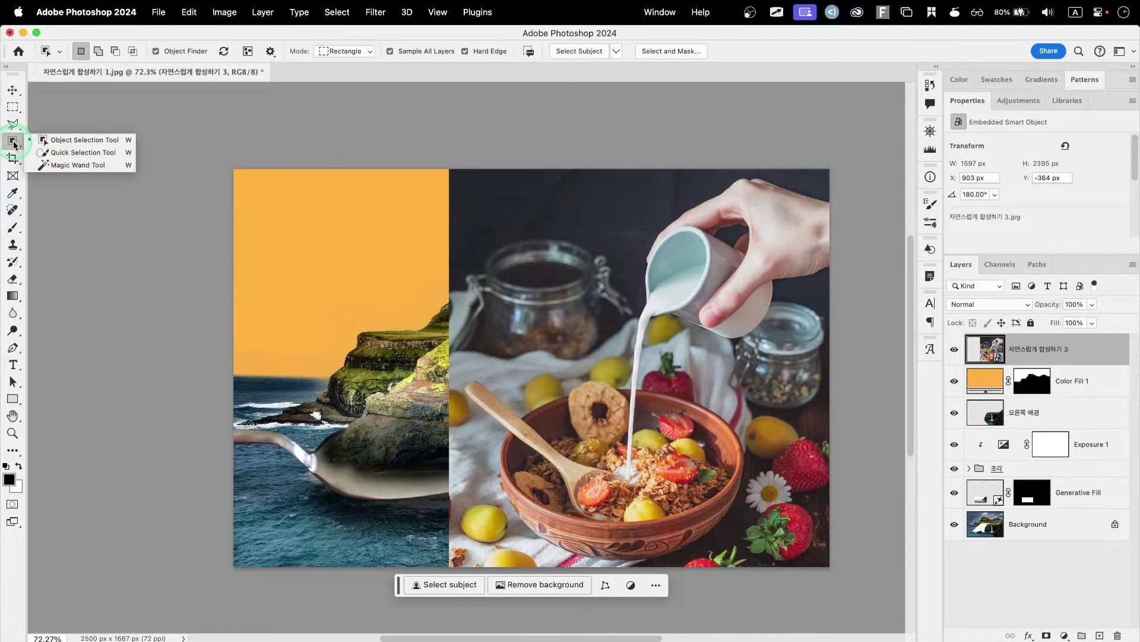
click(13, 144)
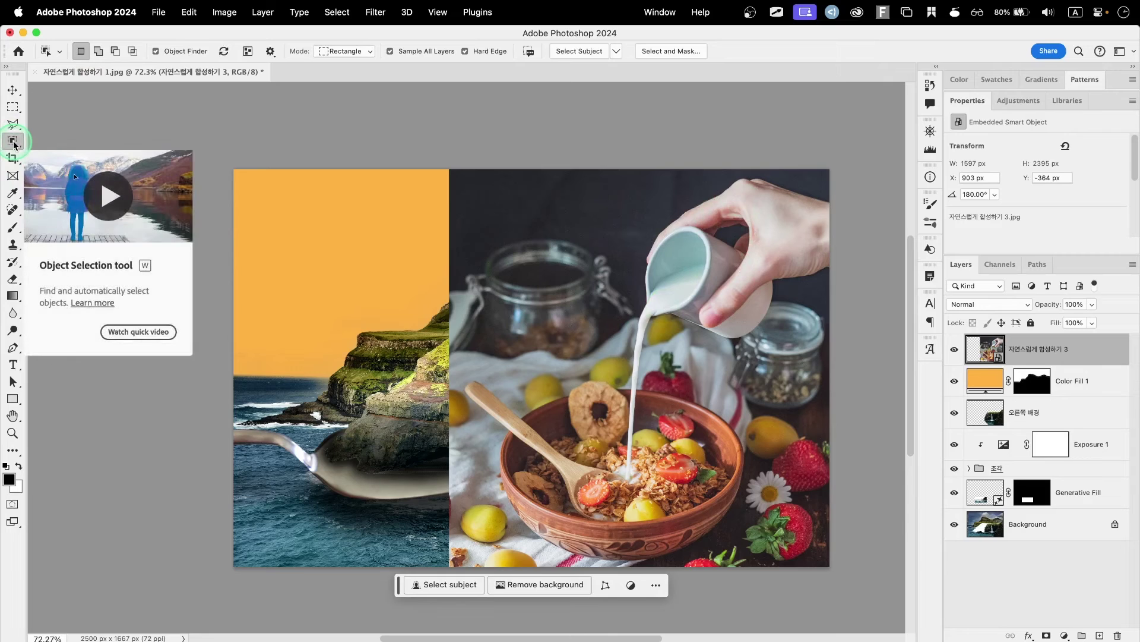
click(99, 51)
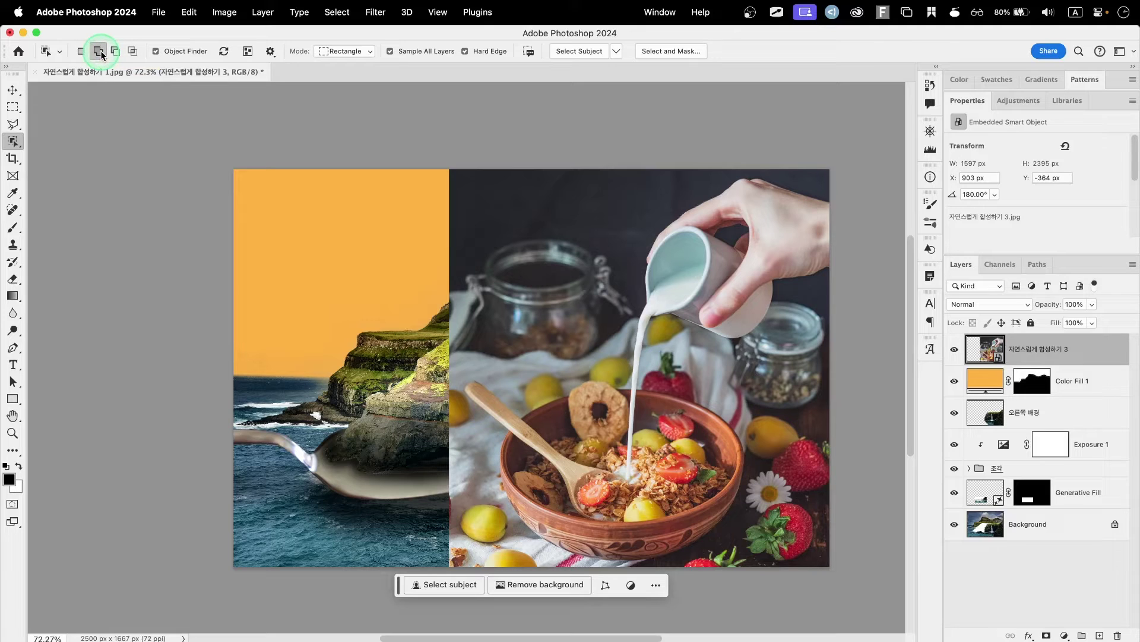
click(775, 228)
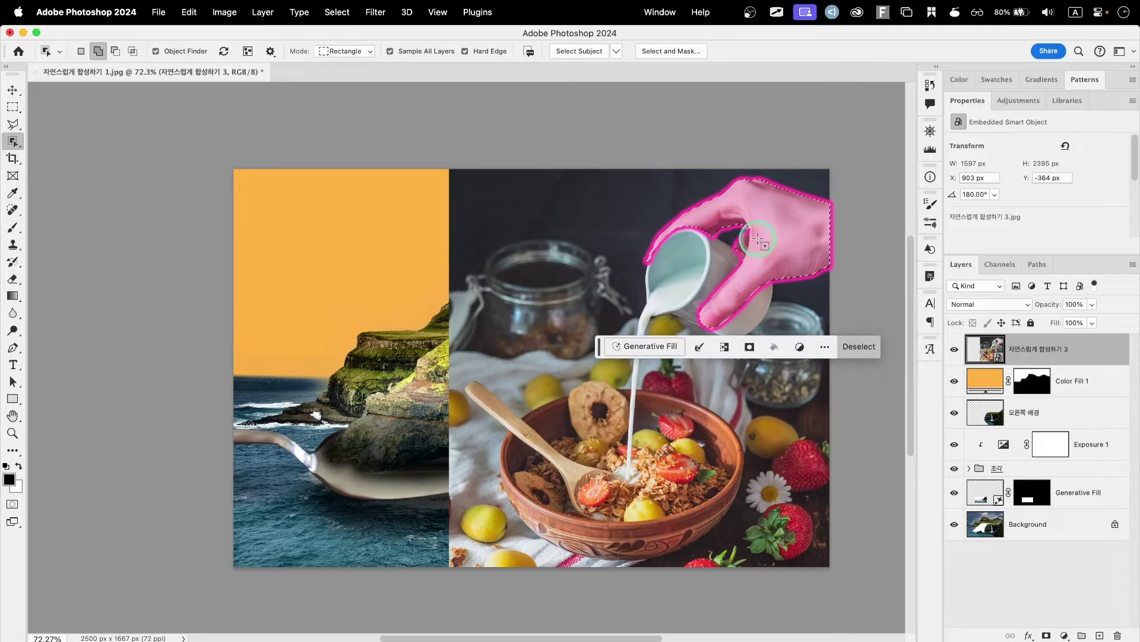
click(701, 264)
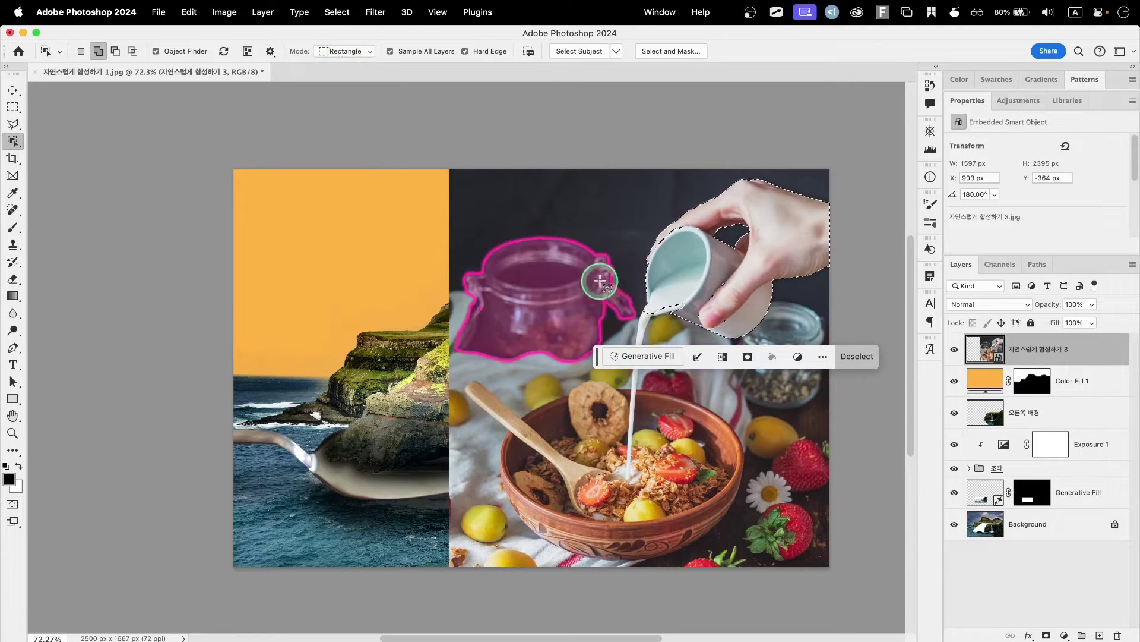
drag(627, 308, 650, 381)
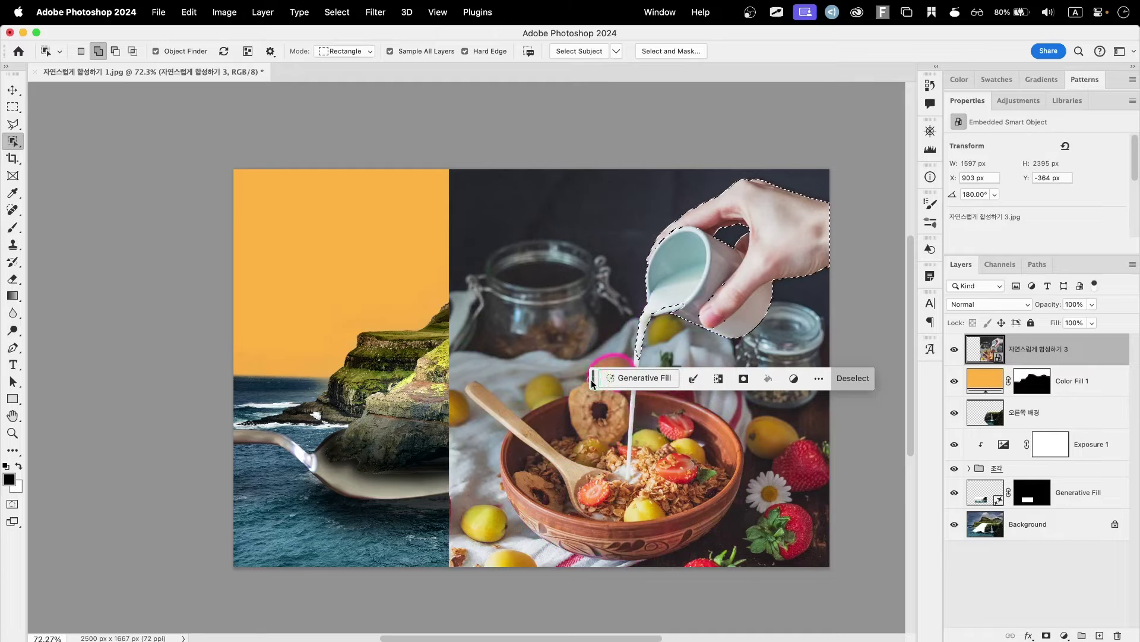
click(632, 346)
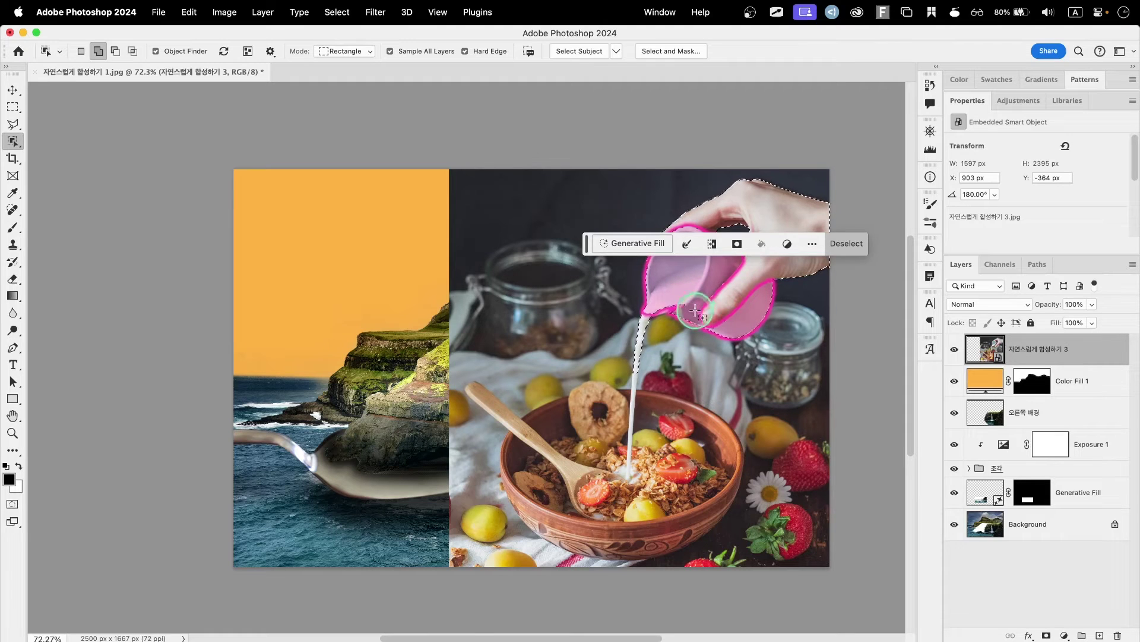
Add the missed milk at the cup's spout to the selection by tracing around the cup with the Magnetic Lasso.
click(12, 124)
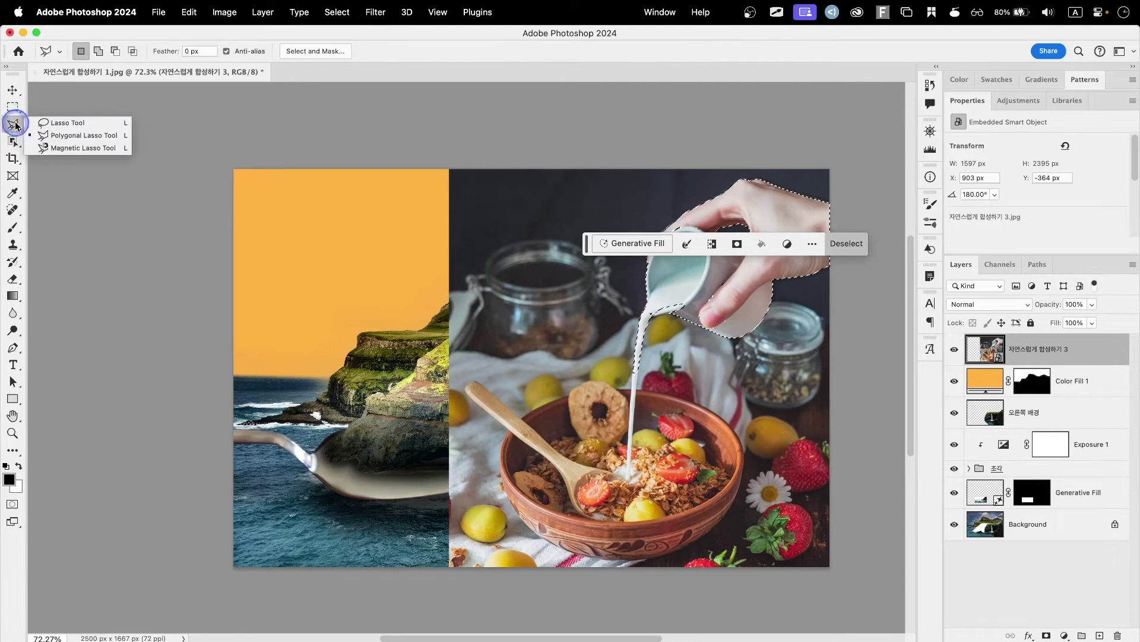
click(77, 148)
scroll(671, 279, up, 3)
scroll(672, 280, right, 5)
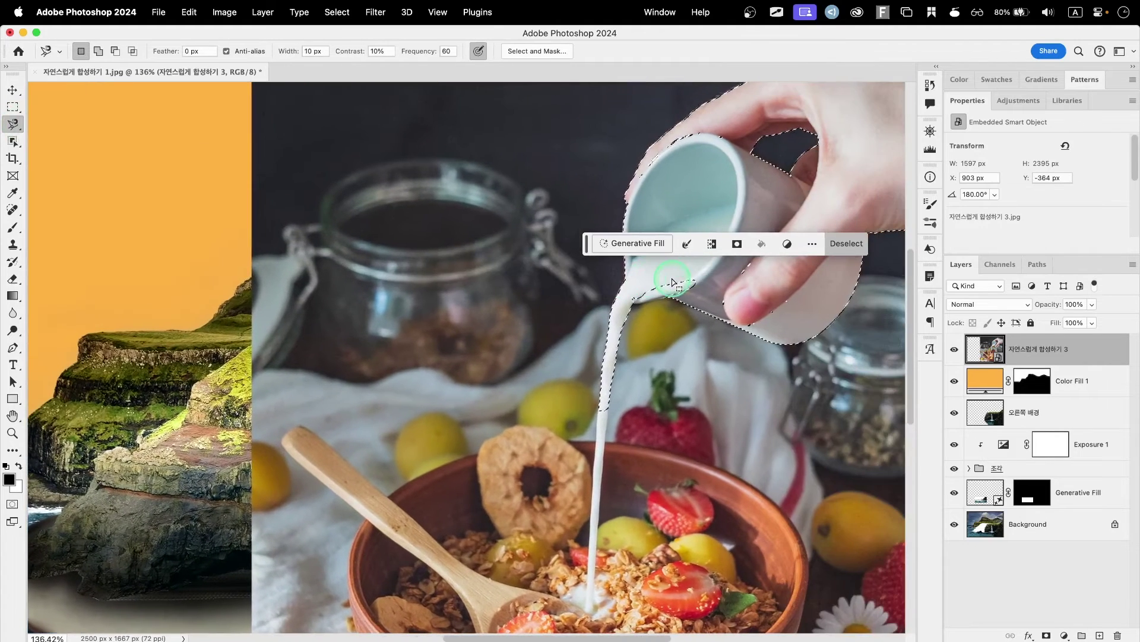
click(99, 52)
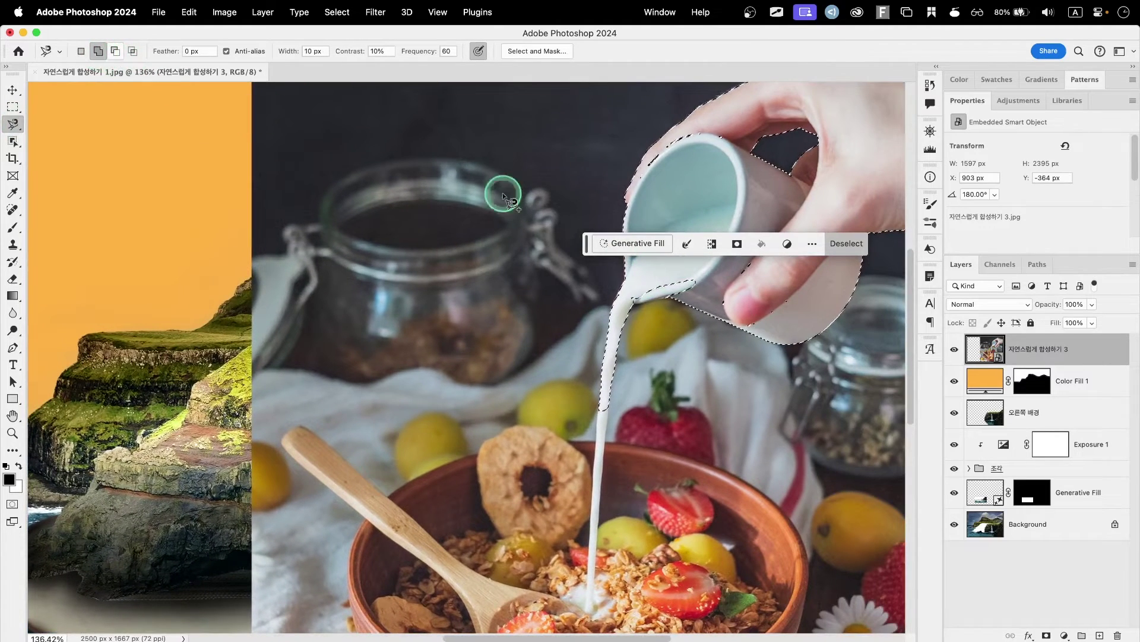
click(629, 299)
click(645, 303)
click(654, 299)
click(663, 300)
click(672, 300)
click(738, 325)
click(762, 331)
click(812, 303)
click(799, 235)
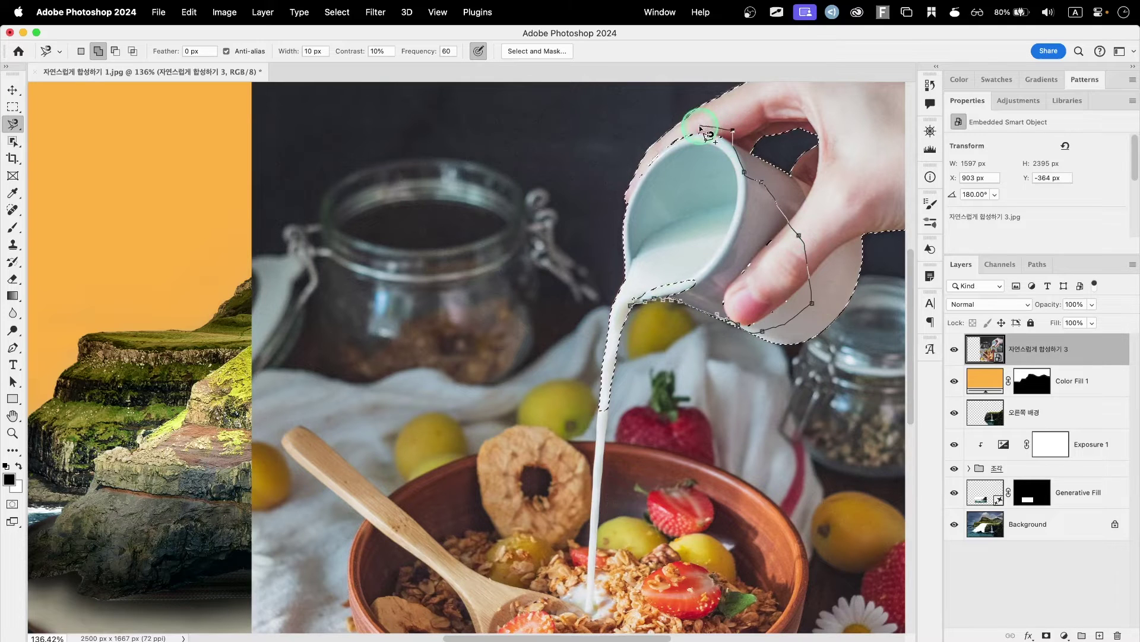
click(669, 142)
click(636, 176)
click(635, 189)
click(635, 252)
click(628, 301)
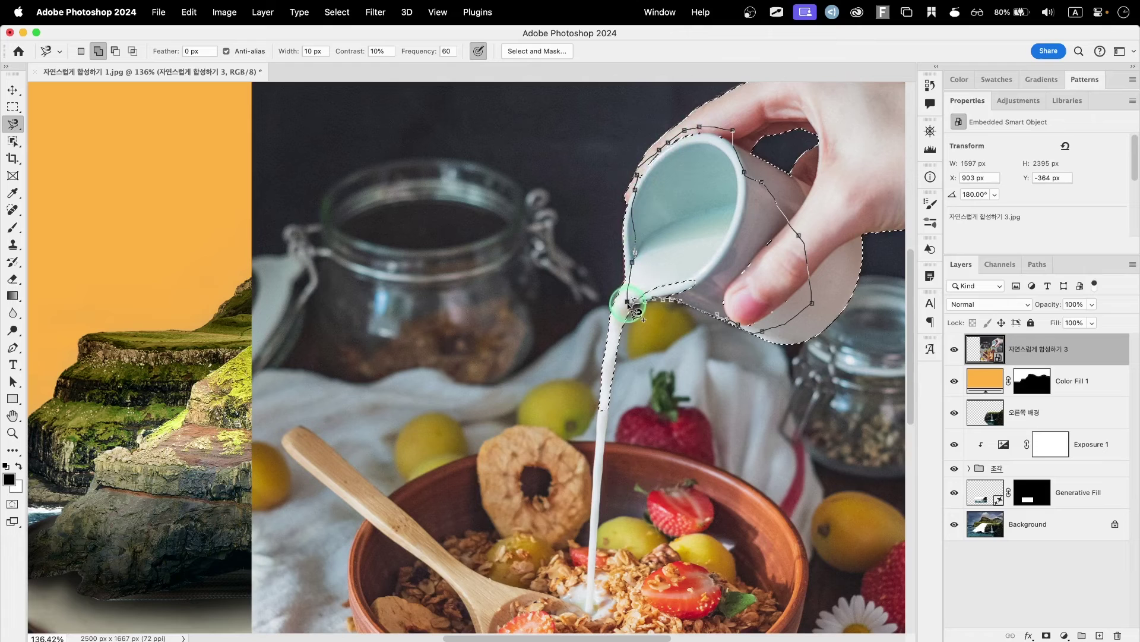
click(629, 305)
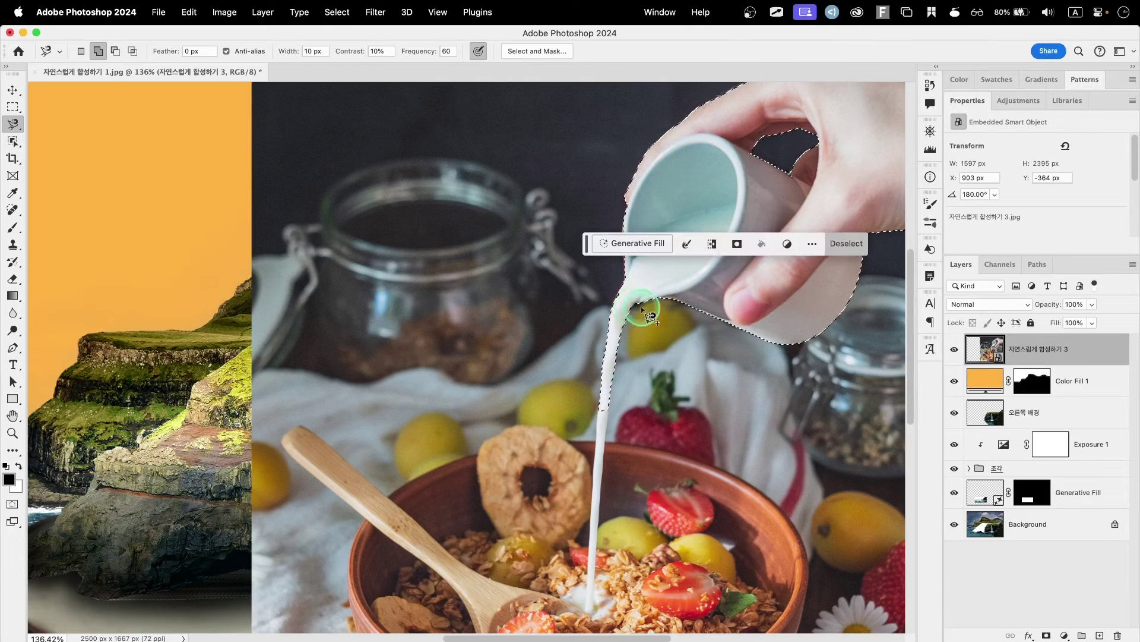
Copy the selected hand, cup and milk to a new layer and hide the 자연스럽게 합성하기 3 layer.
scroll(686, 302, down, 3)
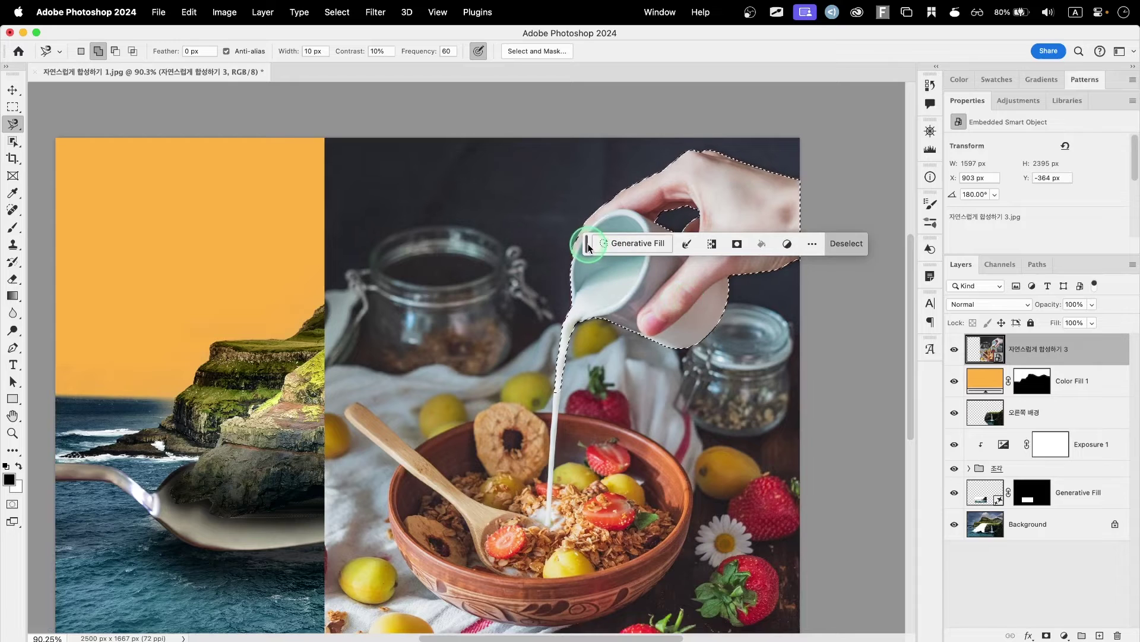
drag(588, 247, 512, 572)
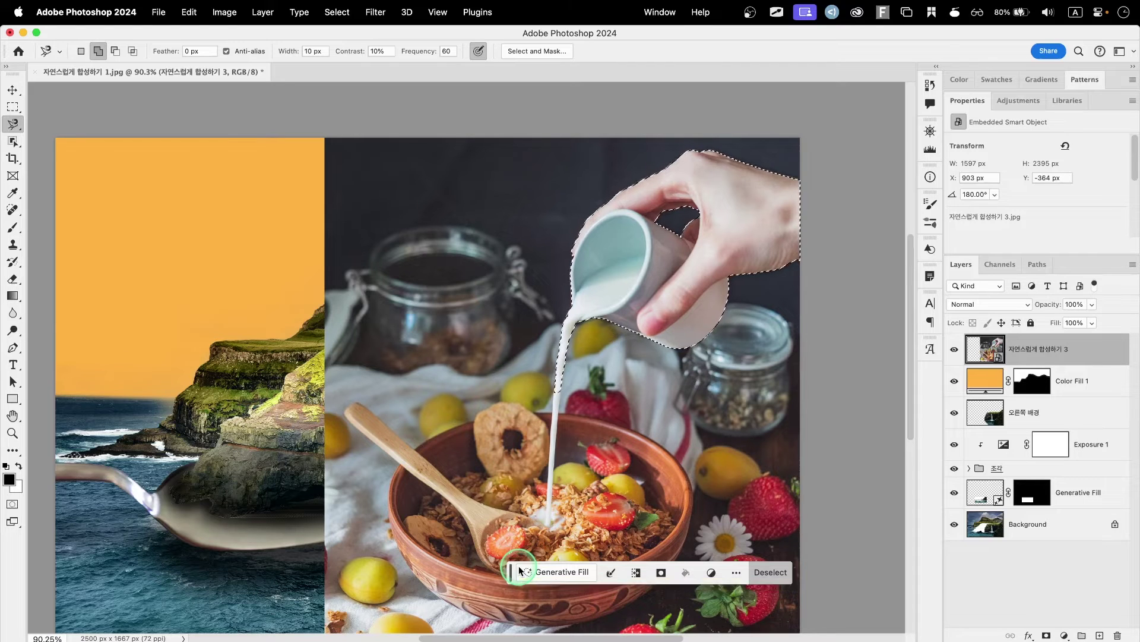
key(super+j)
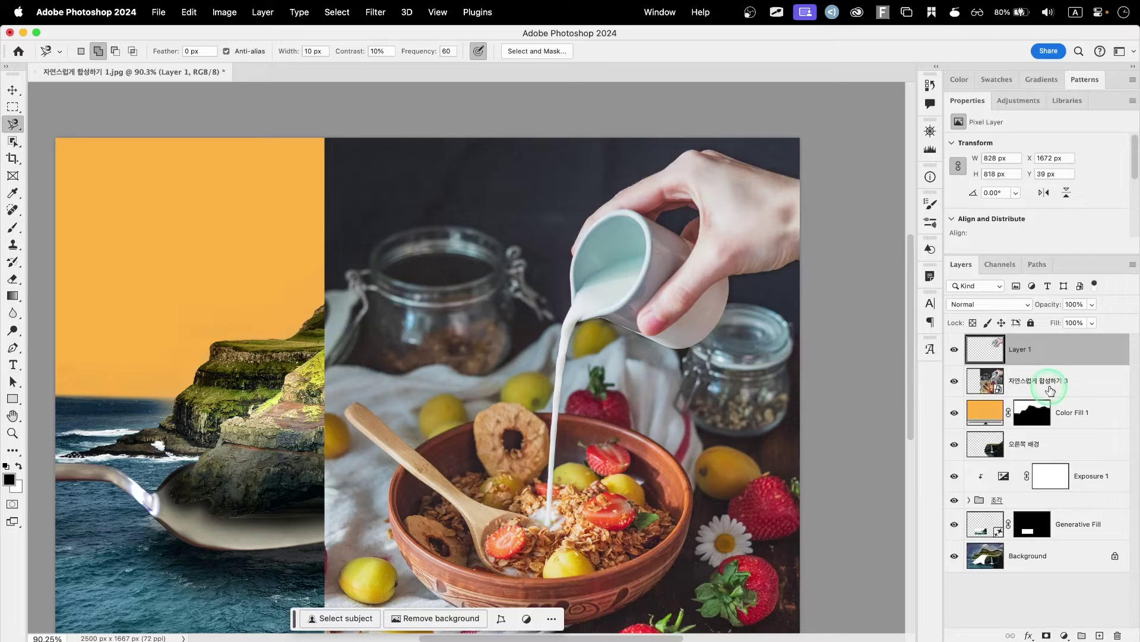
click(954, 382)
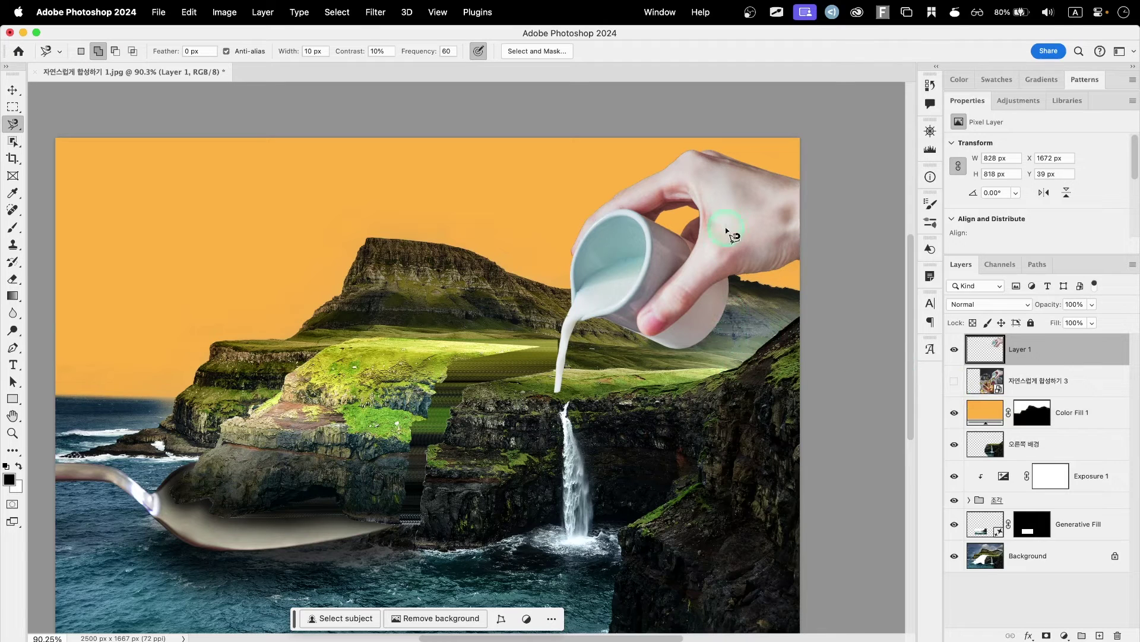
Darken the hand and cup layer with a Levels adjustment, setting the midtone input level to 0.86.
click(224, 12)
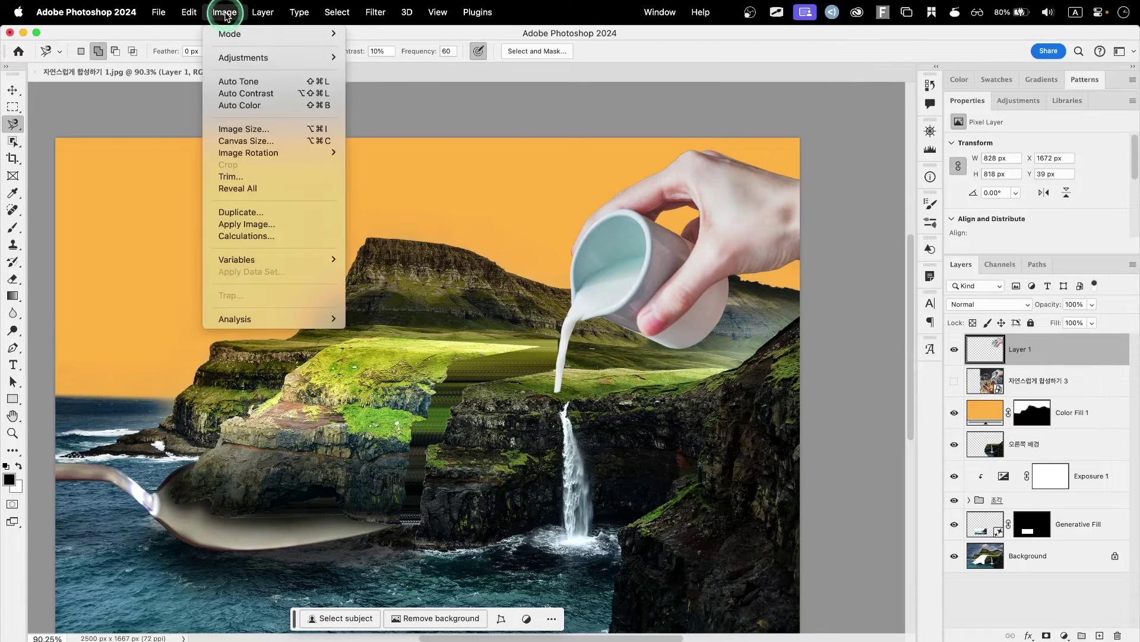
mouse_move(236, 59)
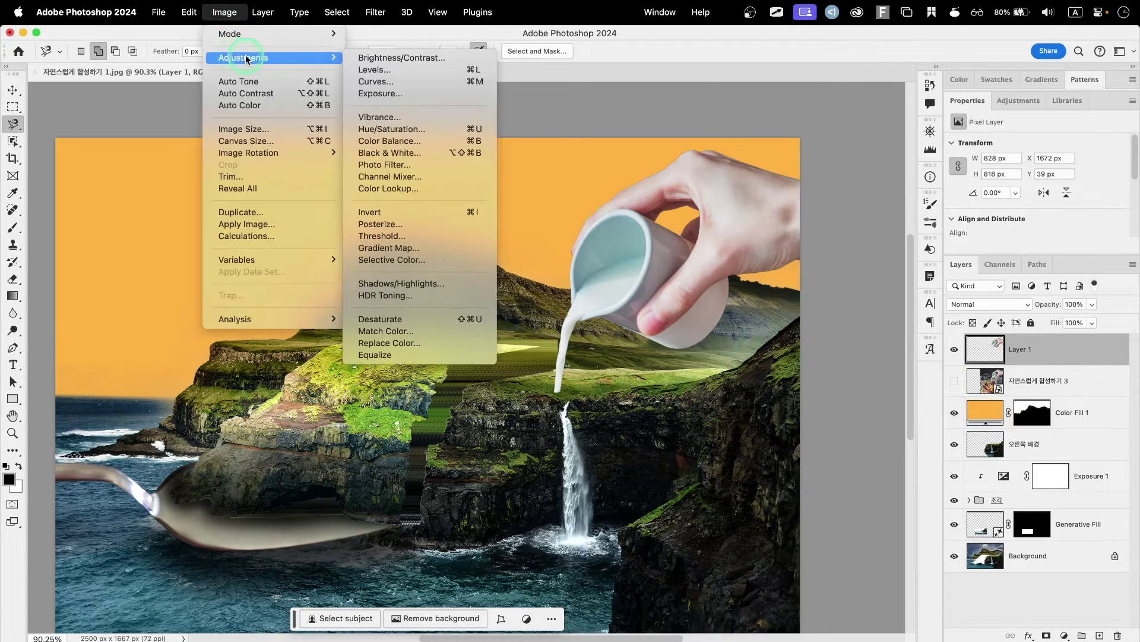
click(414, 71)
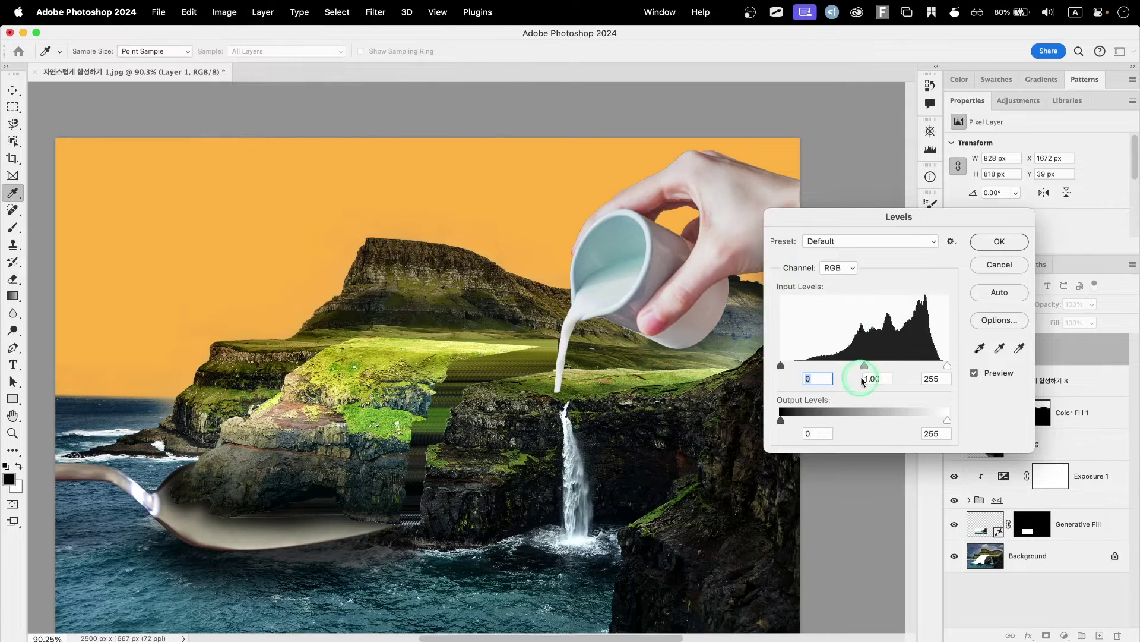
drag(874, 367, 867, 368)
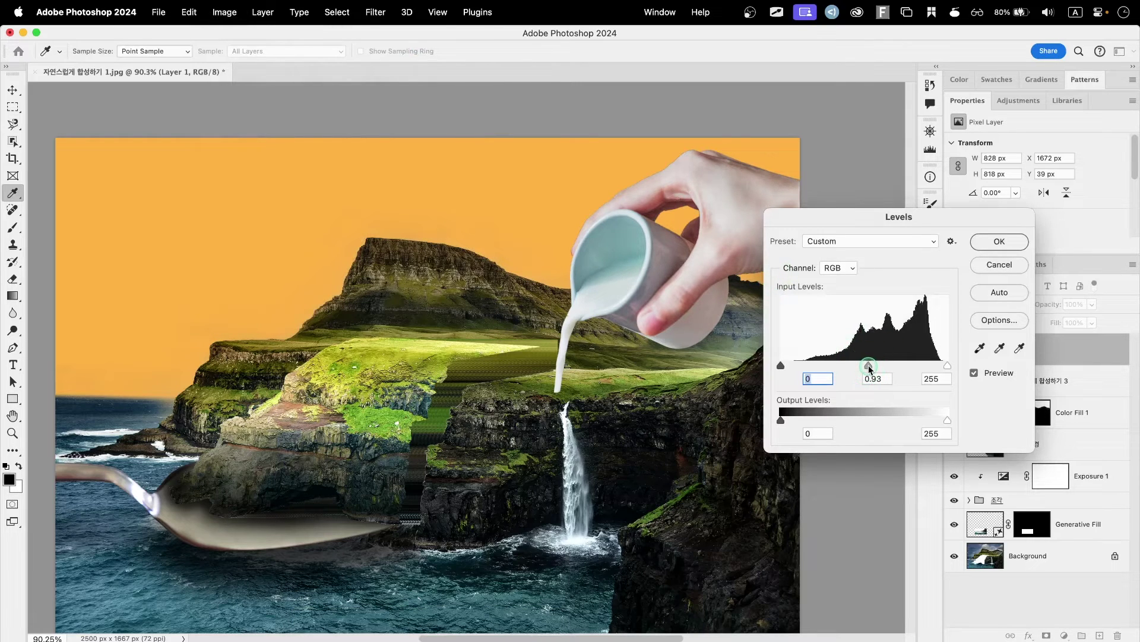
drag(871, 369, 872, 369)
click(884, 378)
key(Down)
key(Down)
key(Down)
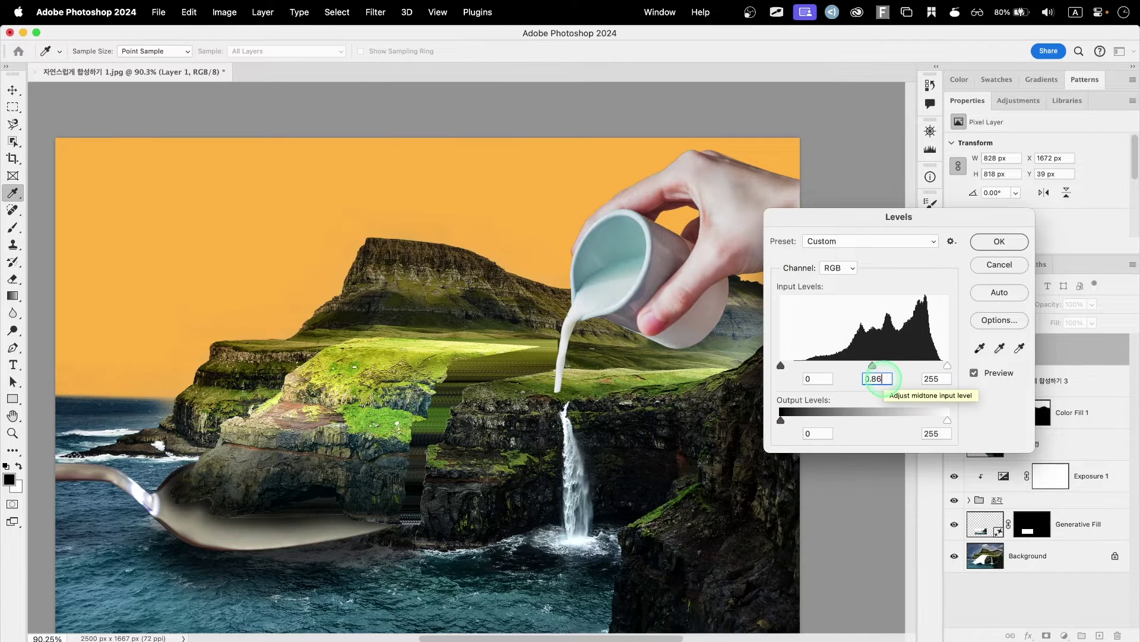
click(999, 243)
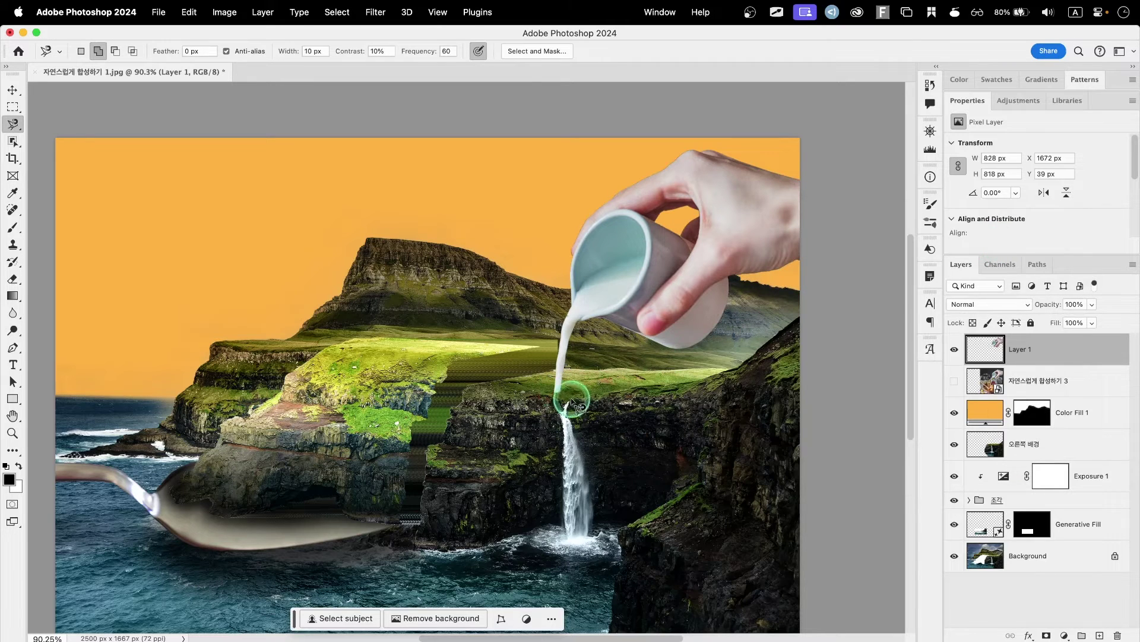
Open the Liquify filter on the hand layer and set the Forward Warp tool to pressure 20 and density 40.
click(376, 12)
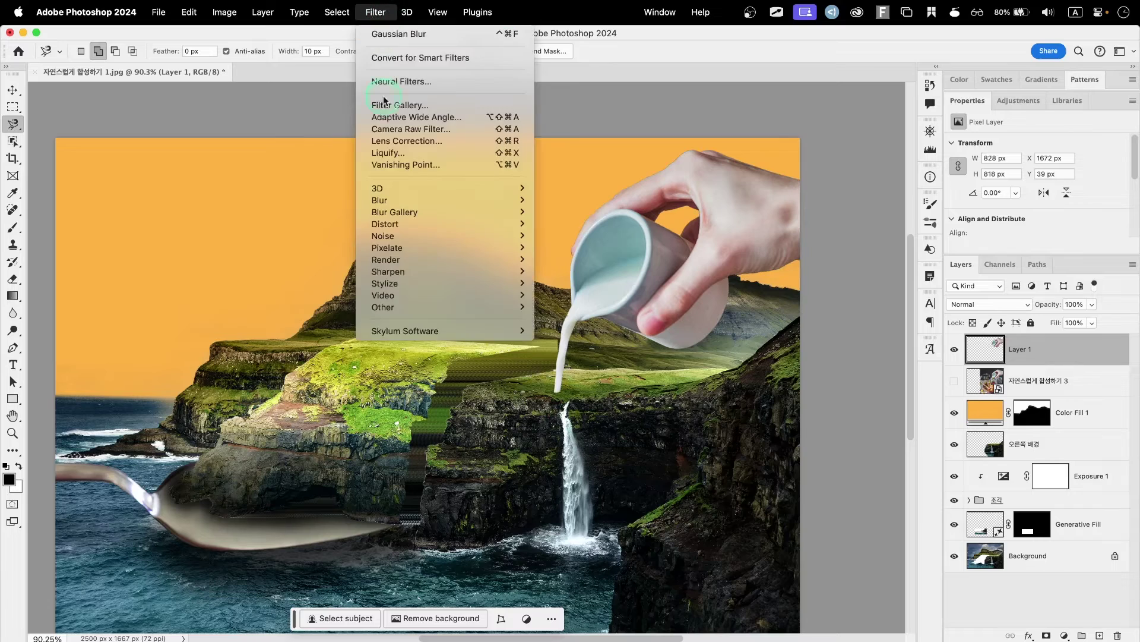
click(389, 154)
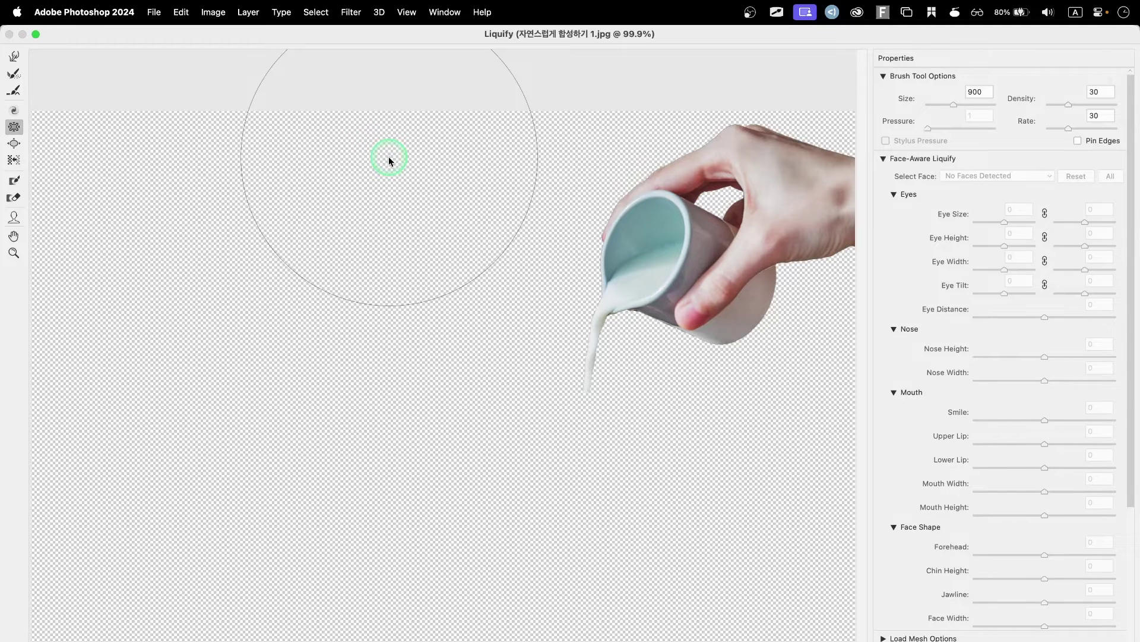
click(15, 57)
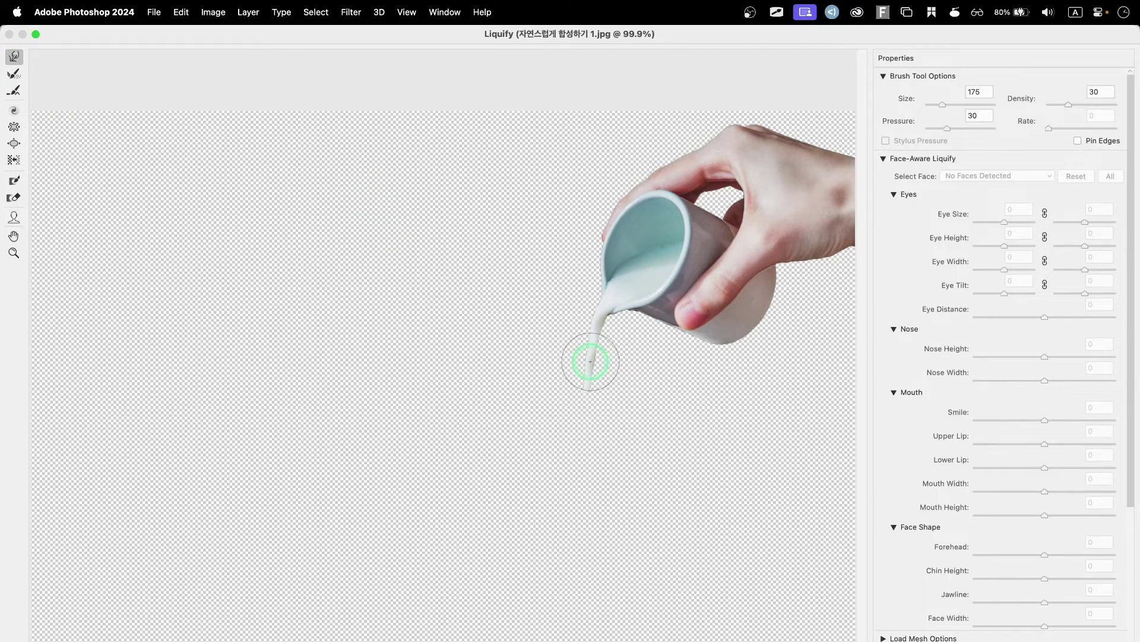
drag(591, 361, 594, 362)
click(987, 115)
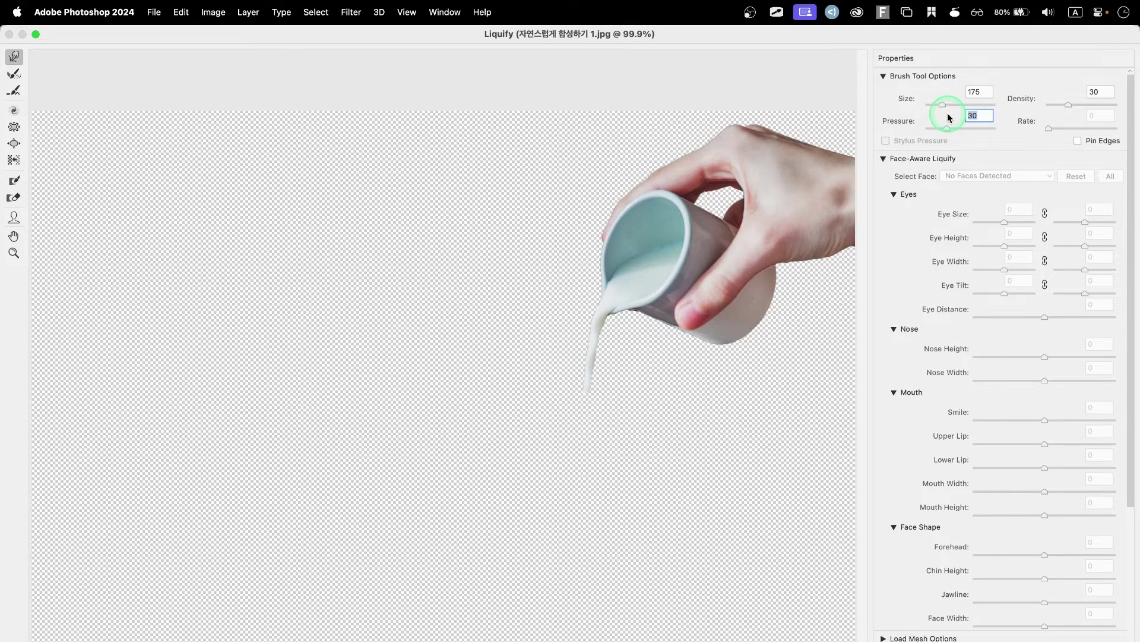
text(20)
click(1099, 92)
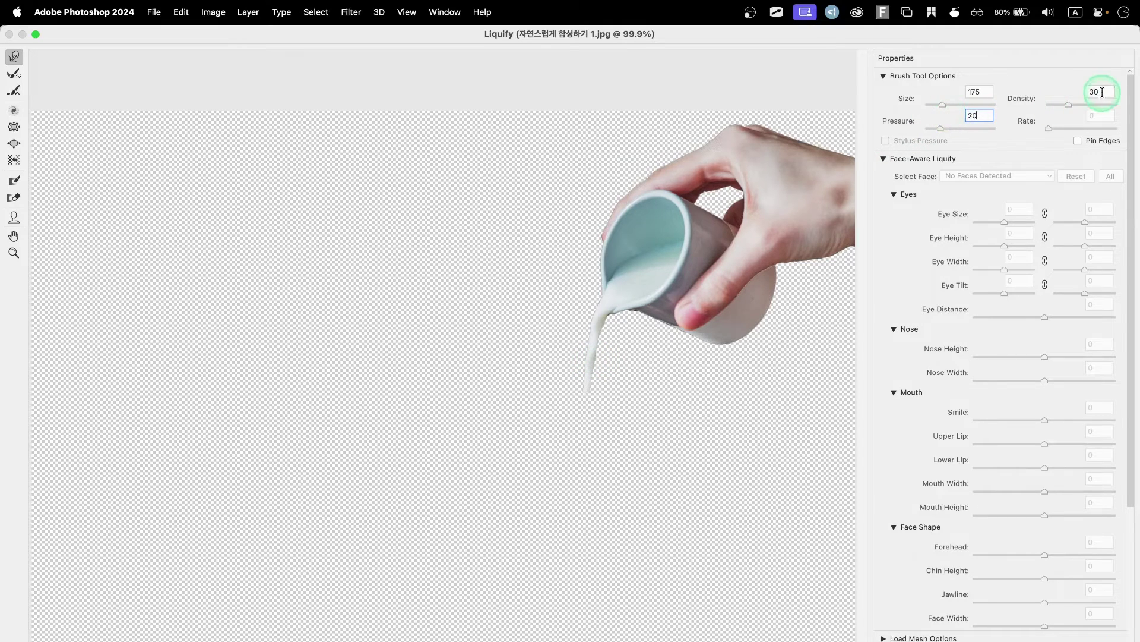
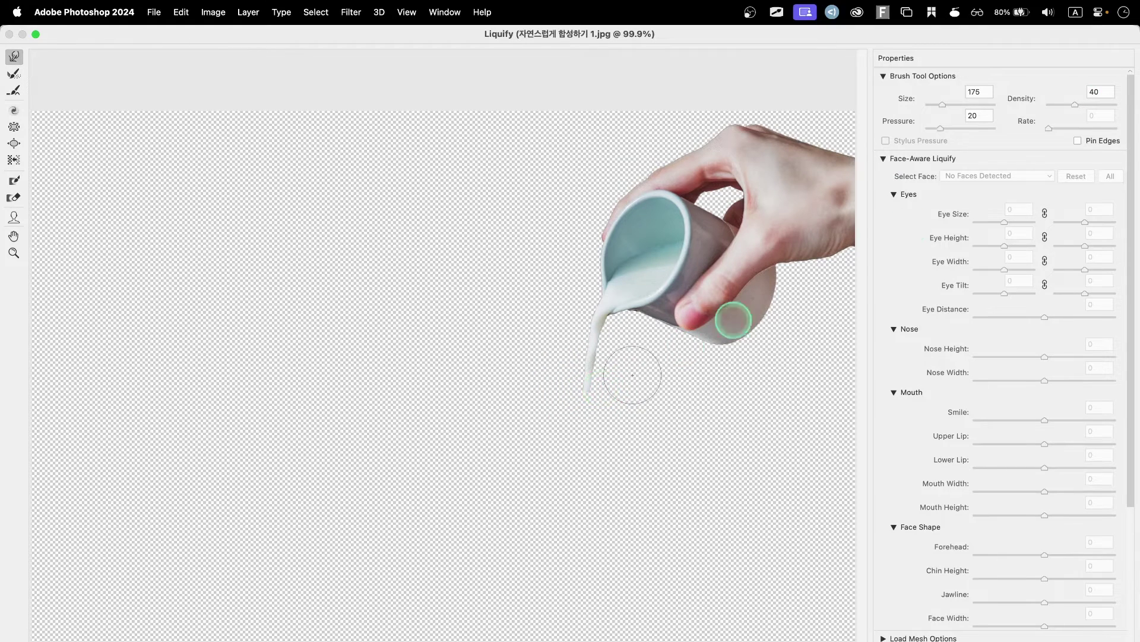
Show all layers as a backdrop in Liquify at 10% opacity.
click(884, 159)
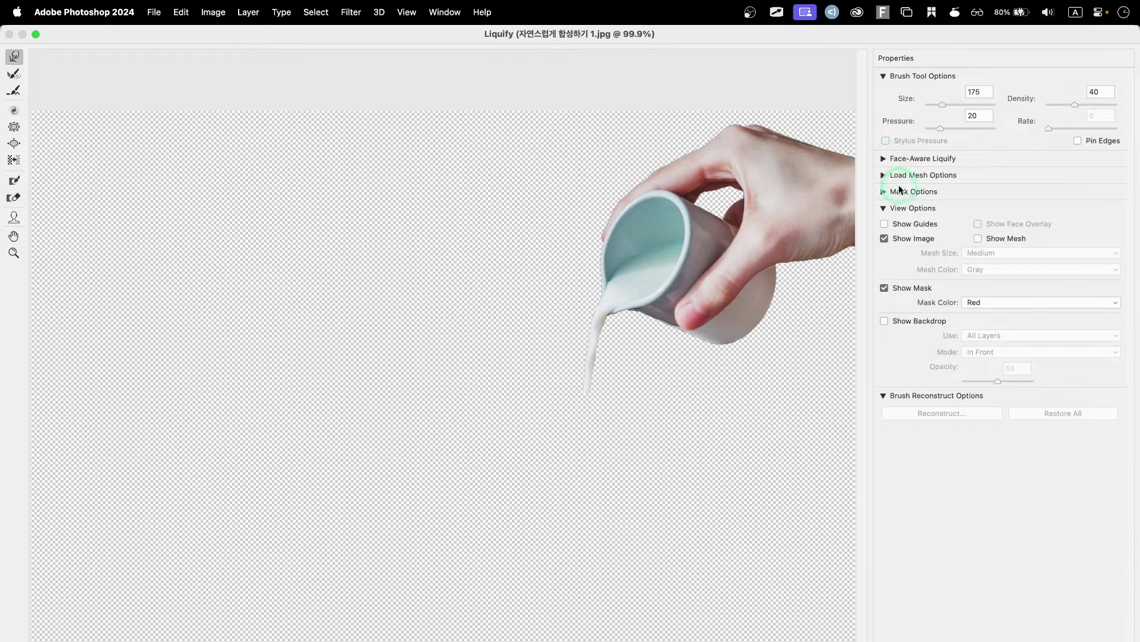
click(884, 209)
click(885, 209)
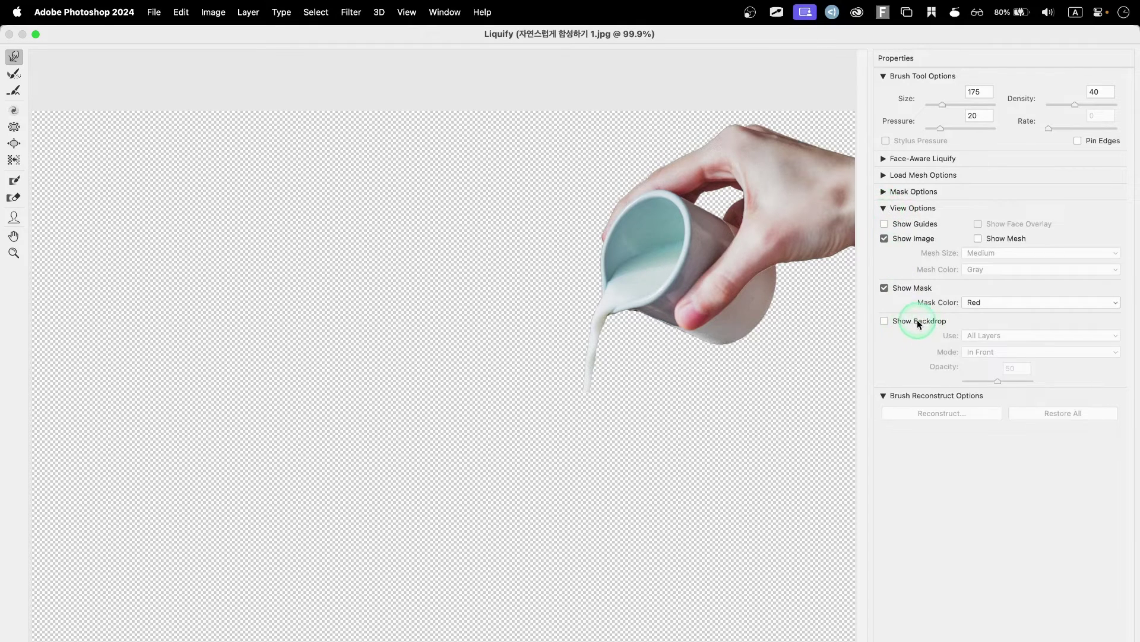
click(884, 322)
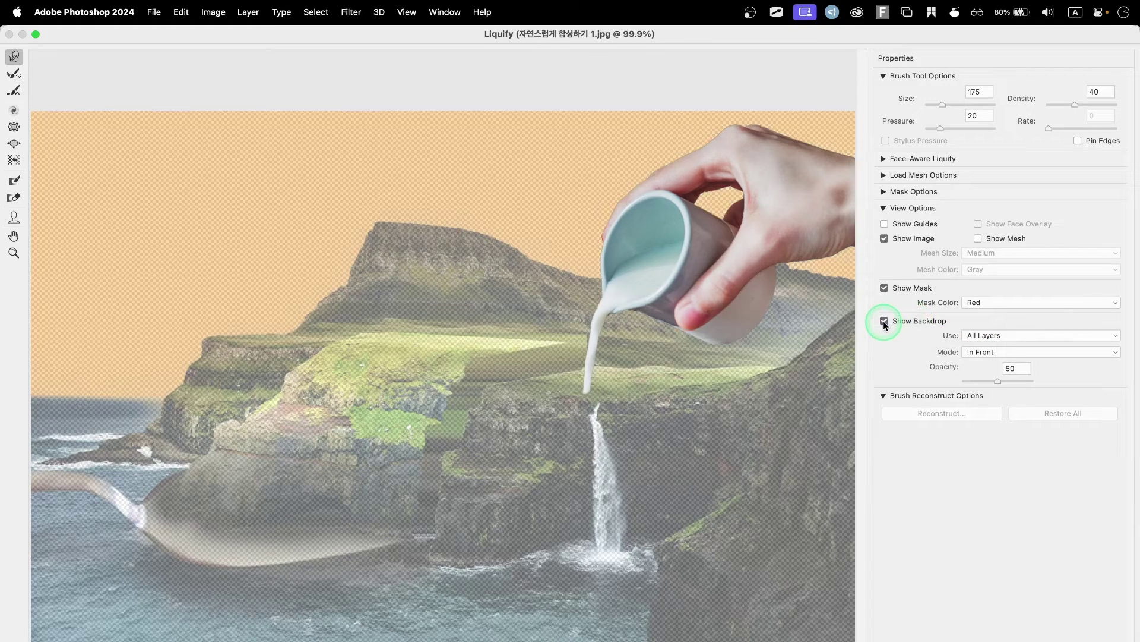
click(1010, 369)
text(10)
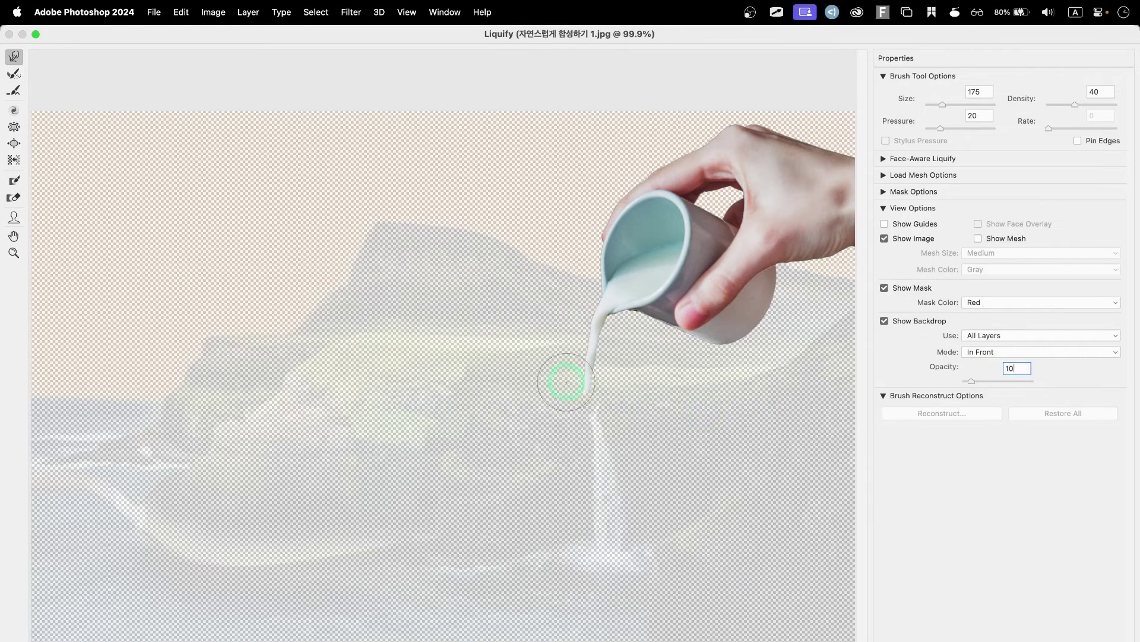
Warp the lower end of the milk stream to meet the waterfall's top, checking against a 40% then 10% backdrop, and apply Liquify.
mouse_move(588, 389)
mouse_down()
mouse_move(585, 399)
mouse_move(597, 407)
mouse_move(587, 390)
mouse_move(605, 402)
mouse_move(588, 394)
mouse_move(593, 412)
mouse_move(583, 407)
mouse_move(612, 401)
mouse_up()
click(1014, 369)
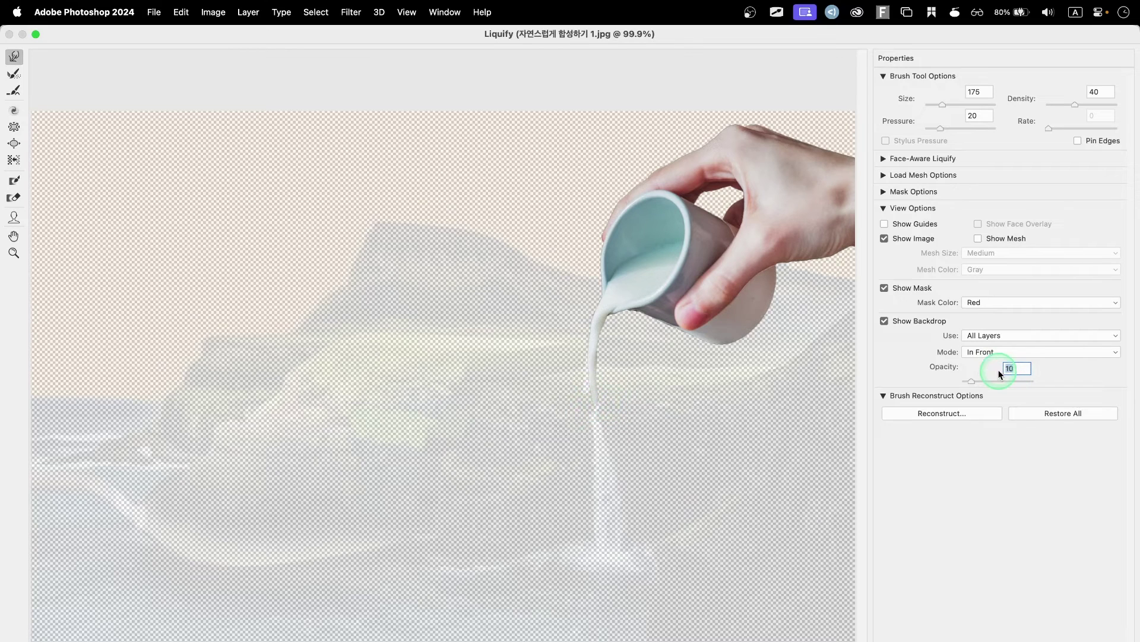
text(40)
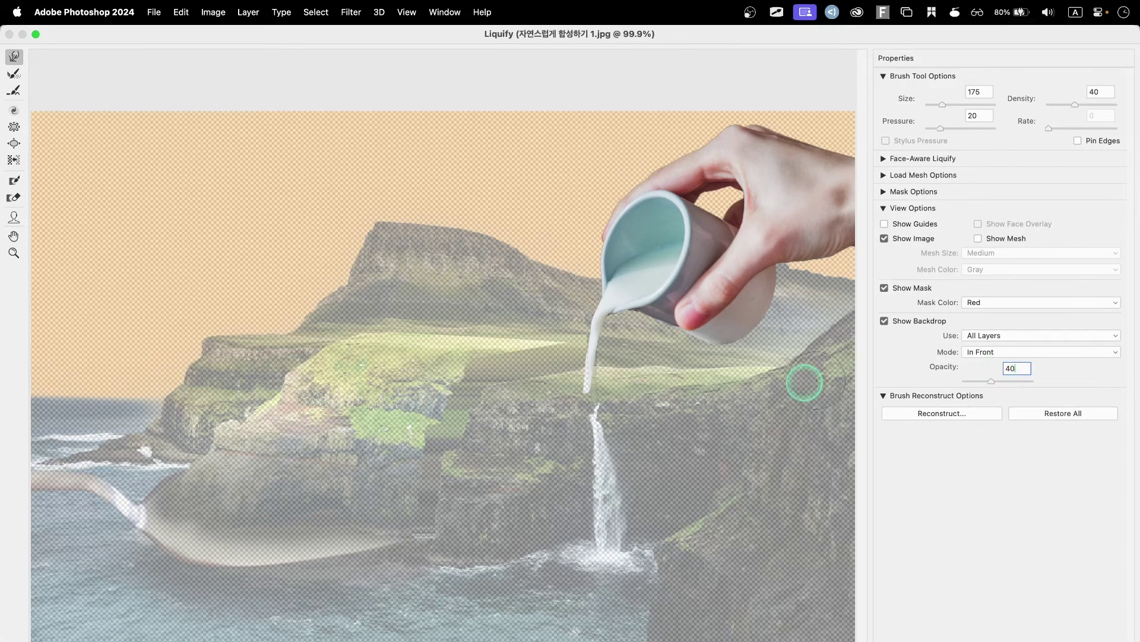
double_click(1014, 368)
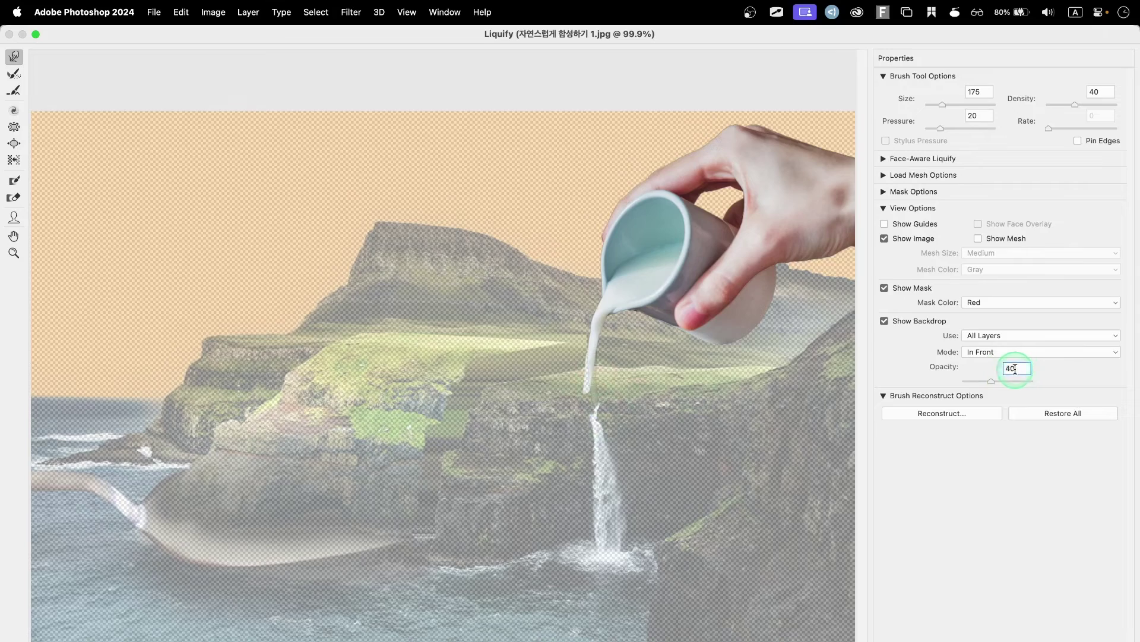
text(10)
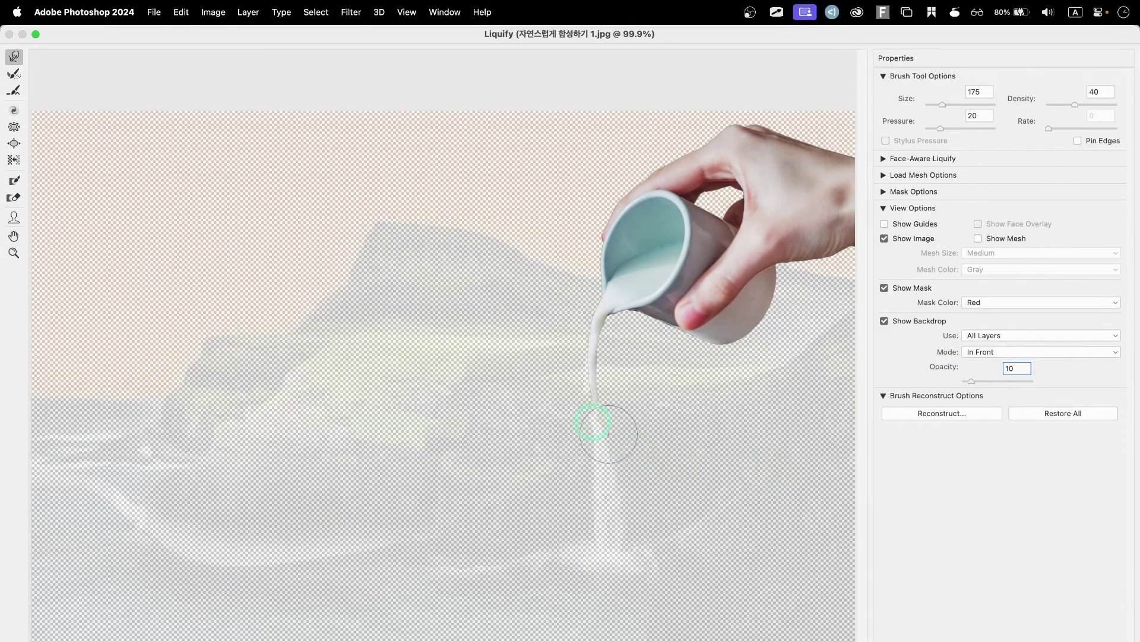
drag(600, 401, 604, 436)
key(Return)
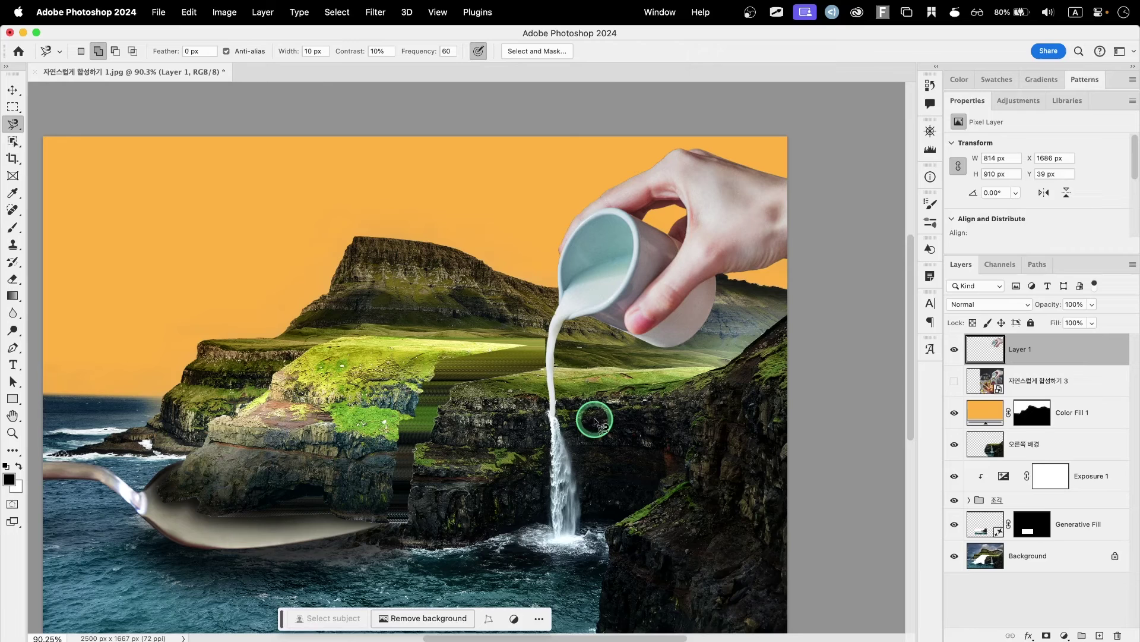
Place the image 자연스럽게 합성하기 4.jpg into the composition and enlarge it to about 1371 px wide over the cliff.
scroll(595, 419, left, 1)
scroll(595, 419, down, 1)
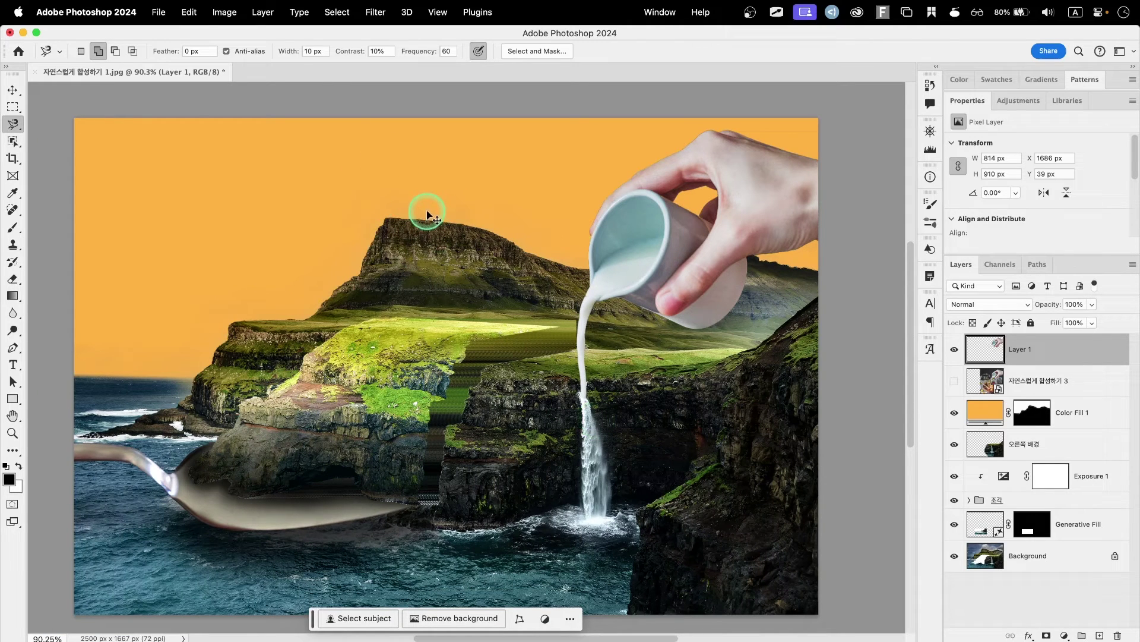
click(159, 12)
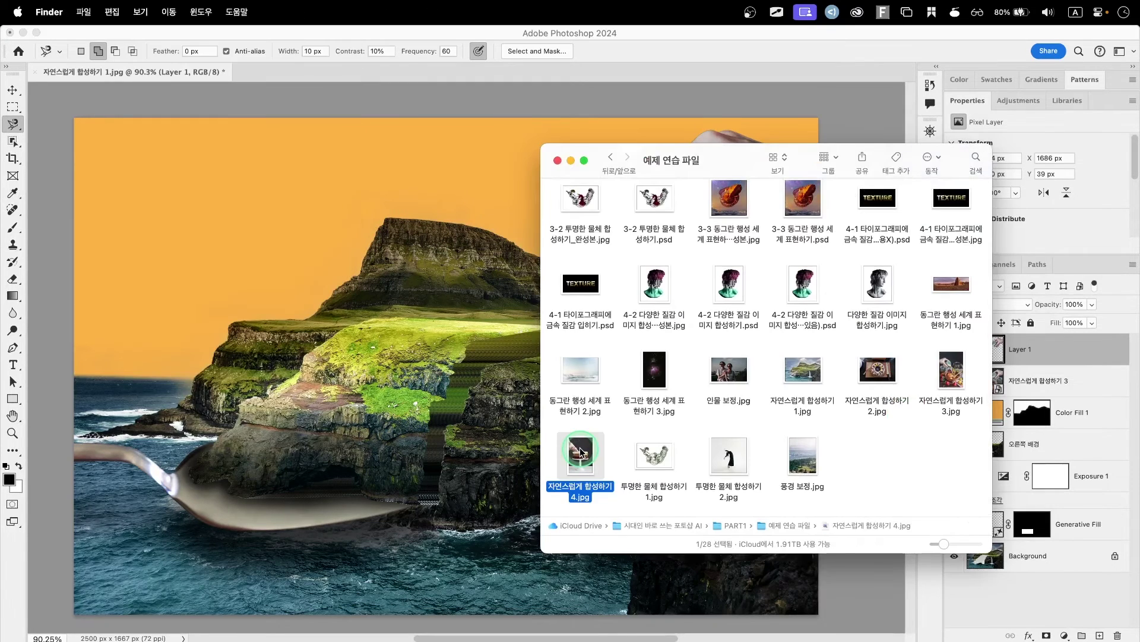
drag(580, 453, 318, 357)
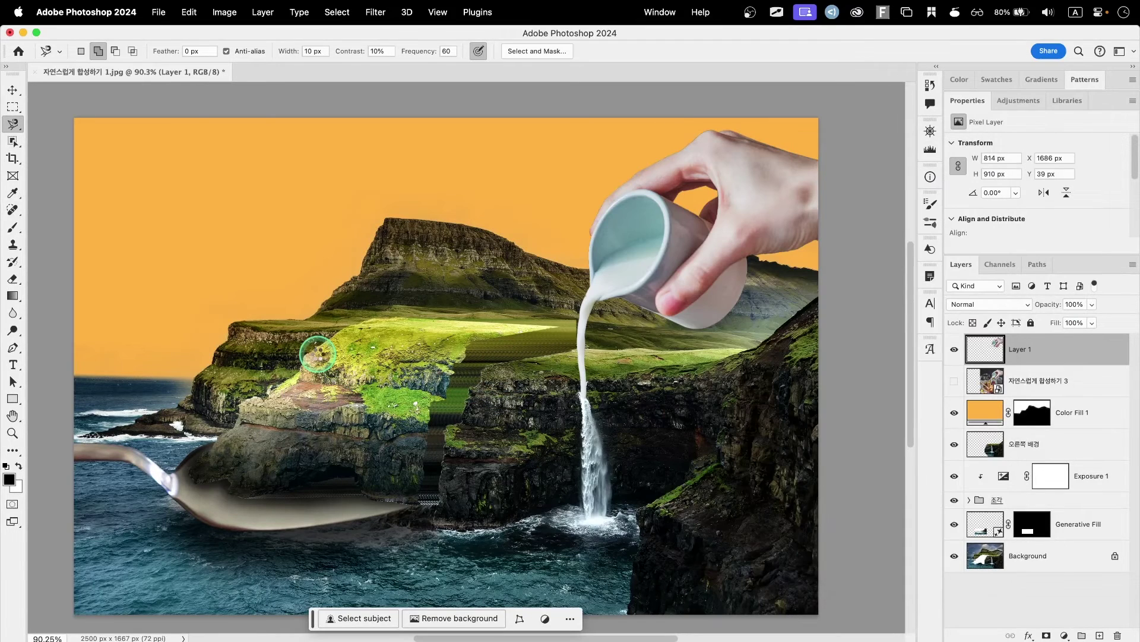
drag(369, 363, 363, 254)
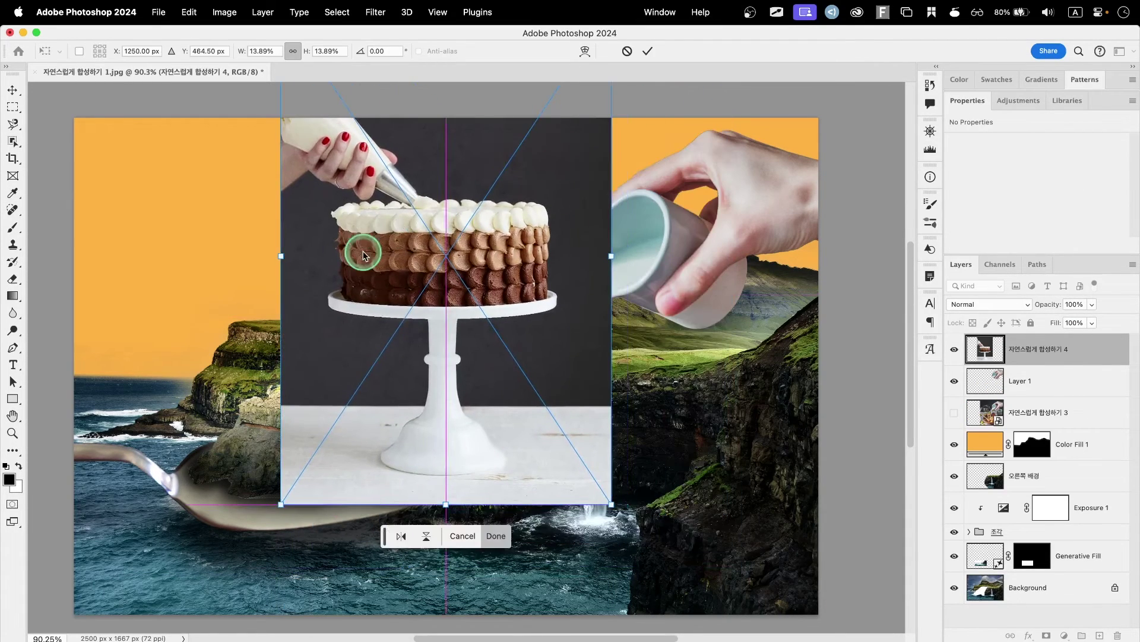
drag(614, 260, 692, 266)
drag(542, 303, 455, 332)
key(Return)
key(l)
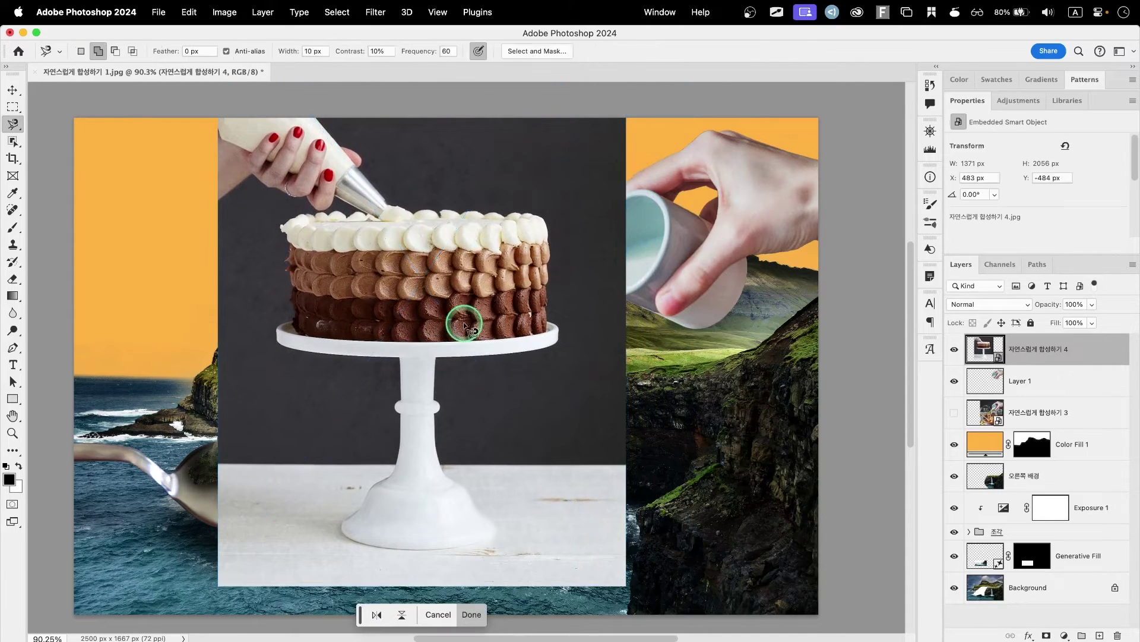
Scale the cake image to 13.13% and align the cake with the cliff top at 50% opacity, restoring the layer to 100% opacity.
click(1075, 306)
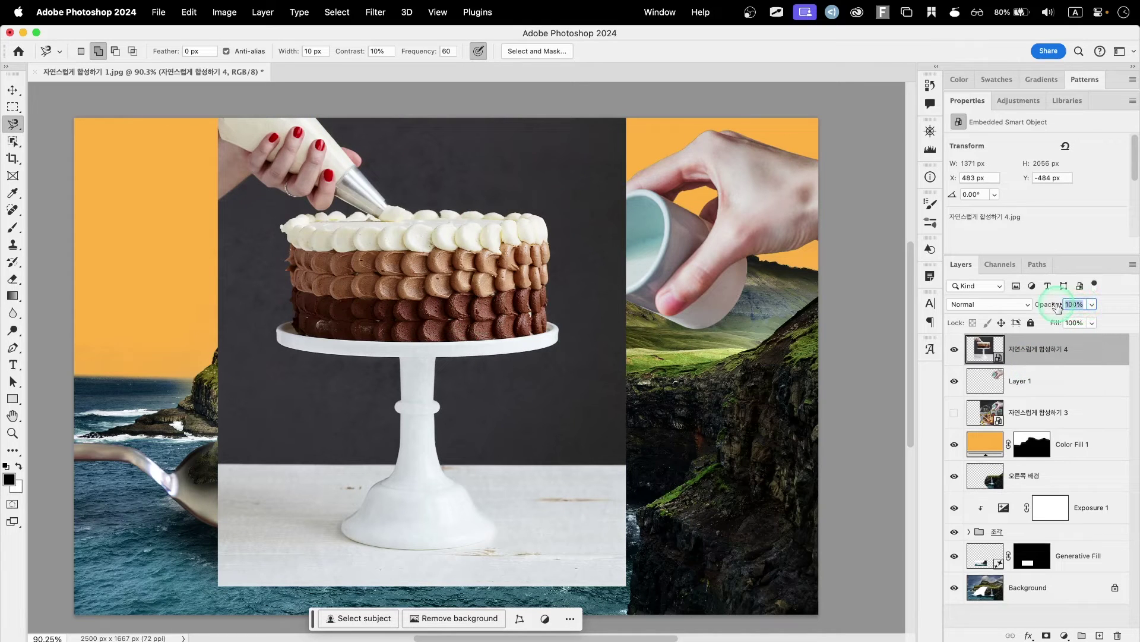
text(50)
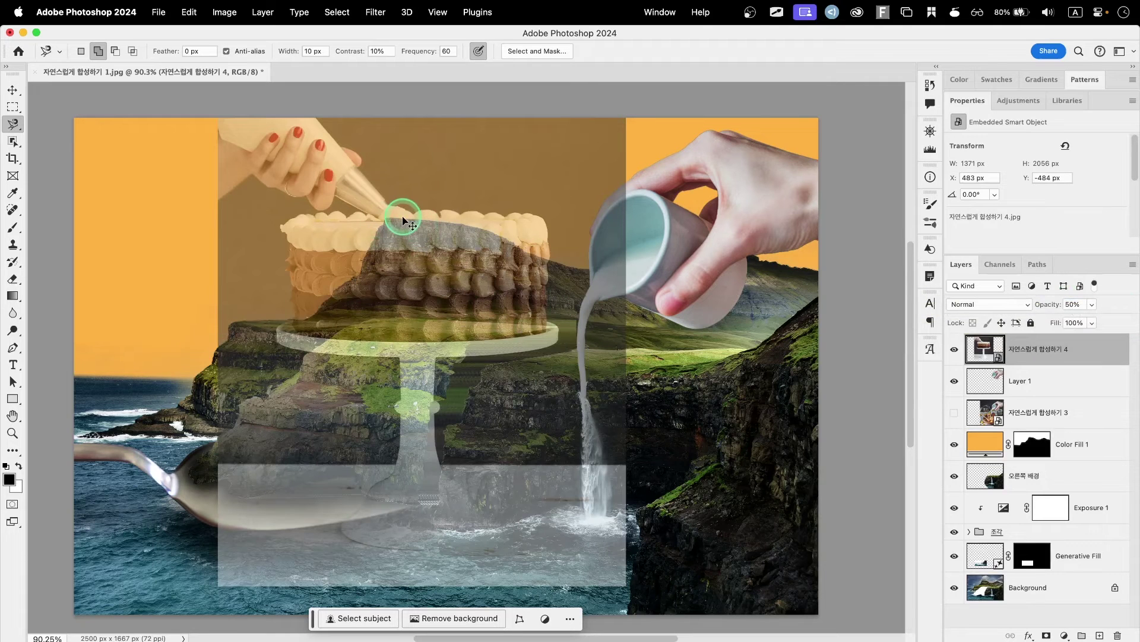
key(ctrl+t)
mouse_move(218, 278)
mouse_down()
mouse_move(247, 278)
mouse_move(237, 278)
mouse_up()
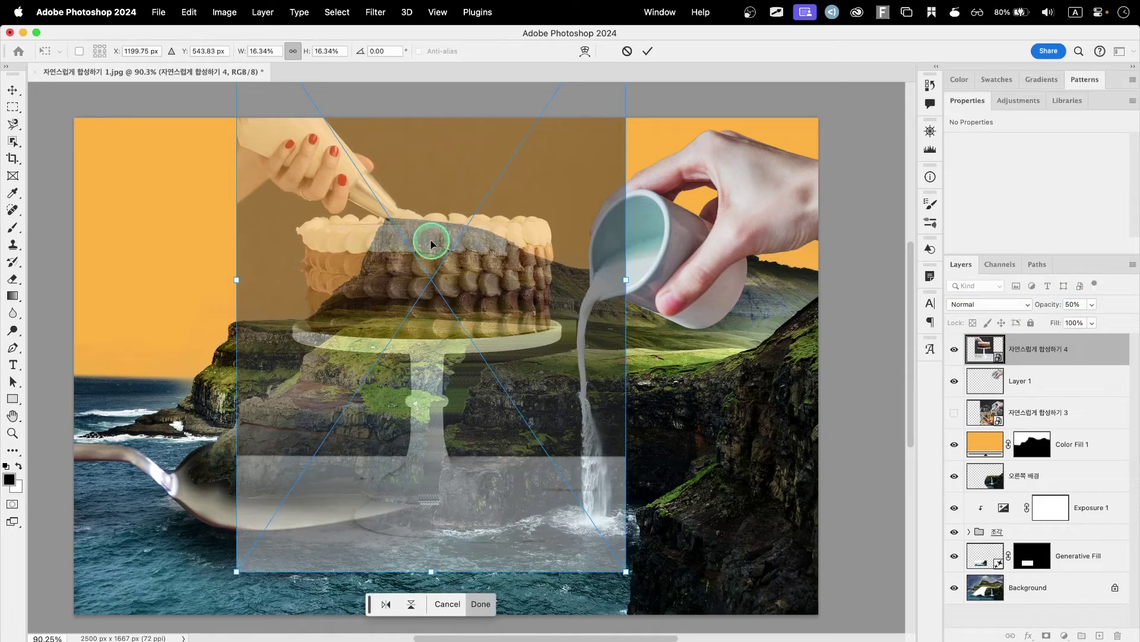
drag(416, 233, 416, 236)
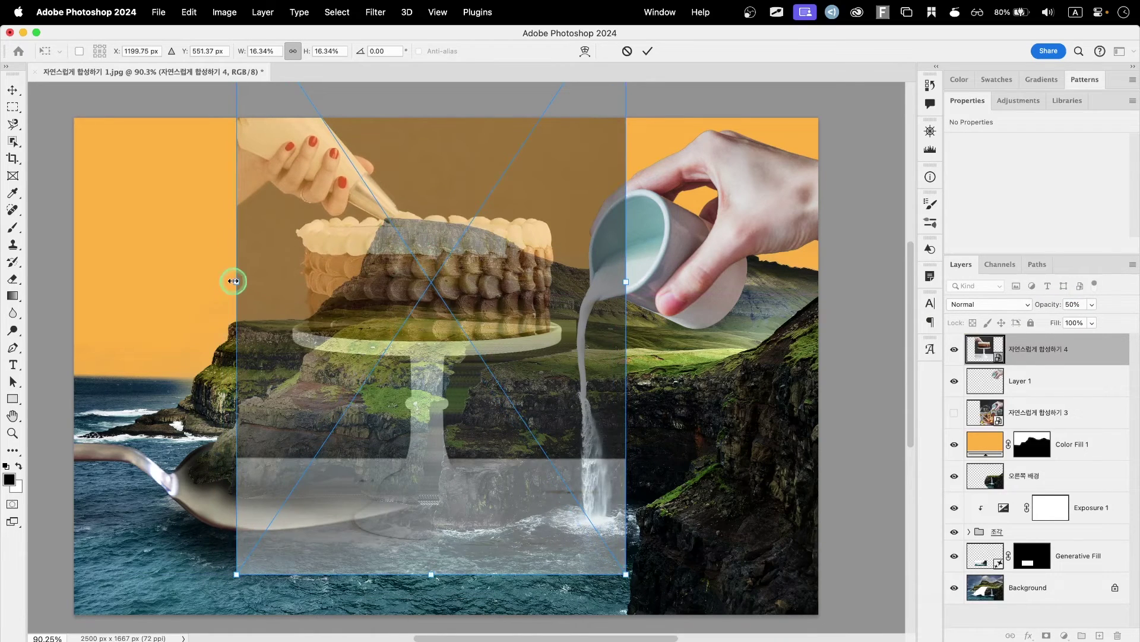
drag(234, 281, 313, 297)
mouse_move(494, 300)
mouse_down()
mouse_move(465, 295)
mouse_move(490, 299)
mouse_up()
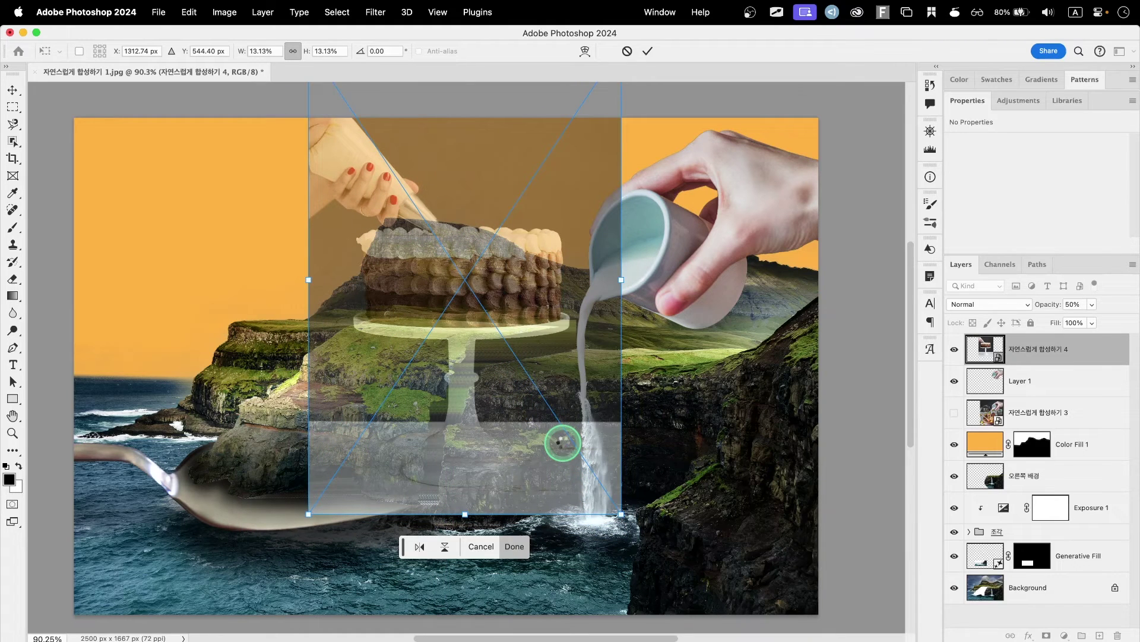
double_click(562, 442)
click(1080, 305)
text(100)
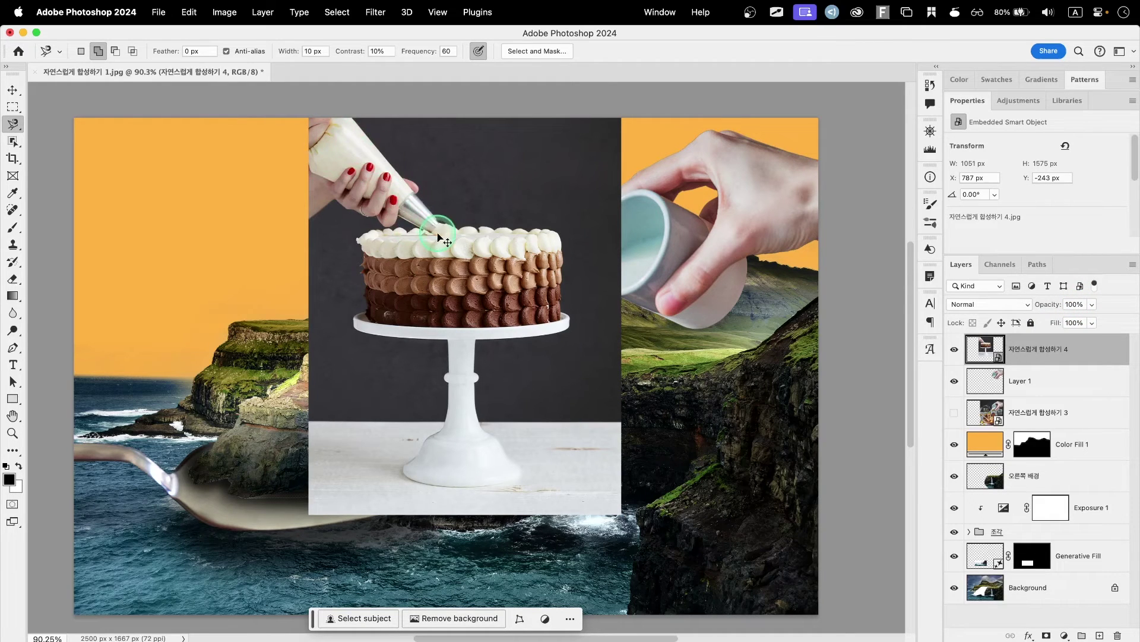
Start selecting the piping bag in the cake image with the Quick Selection tool at brush size 175.
click(17, 145)
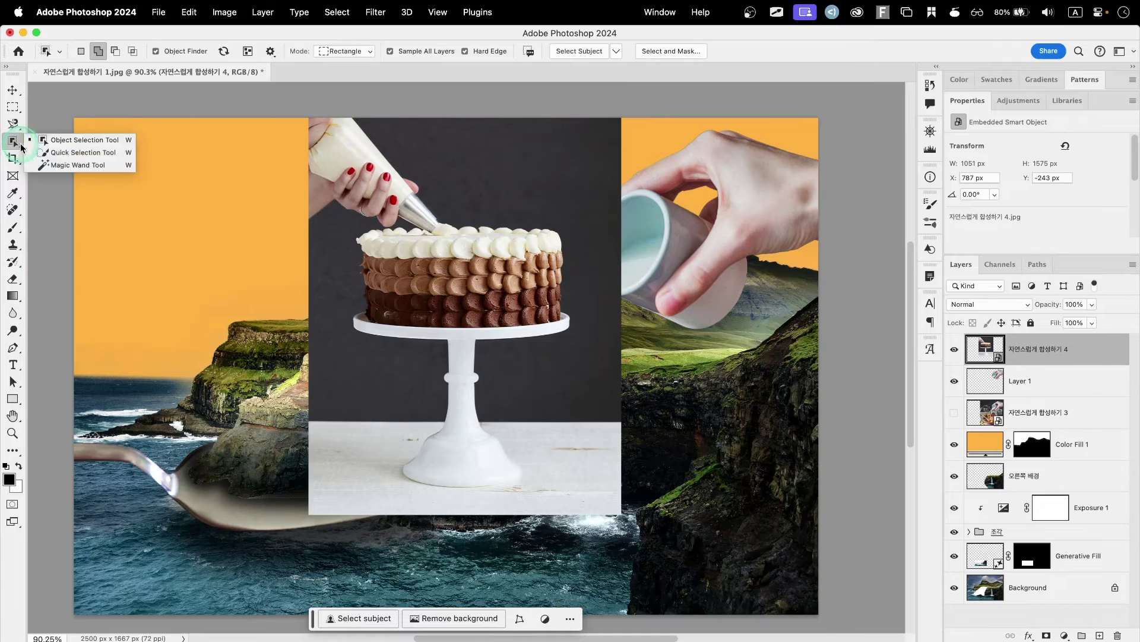
click(63, 157)
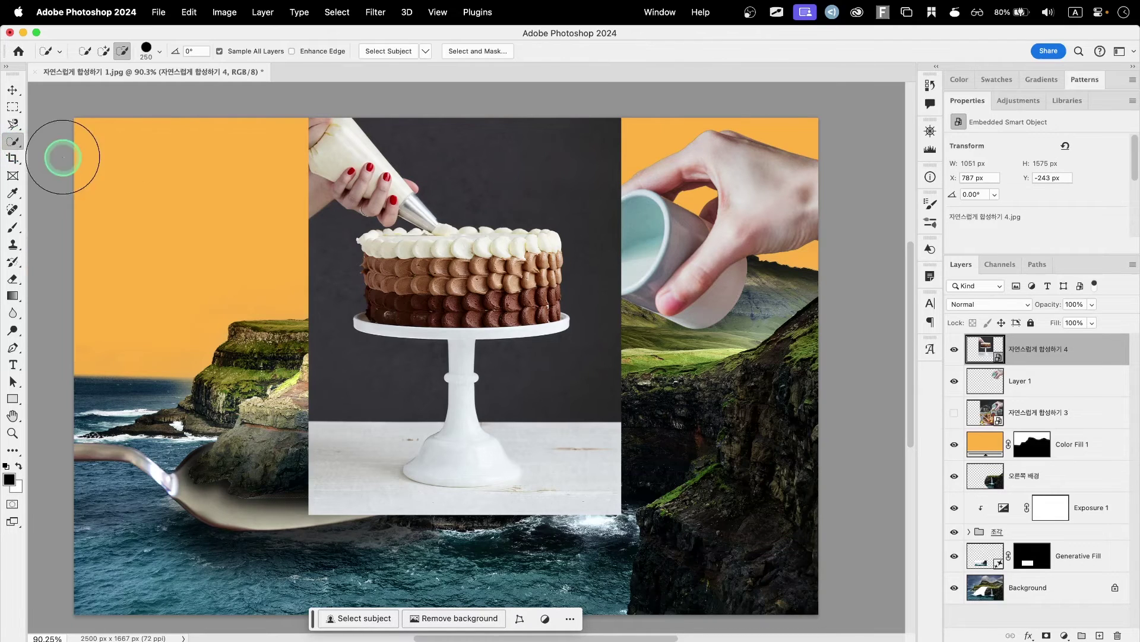
key(bracketleft)
key(bracketleft)
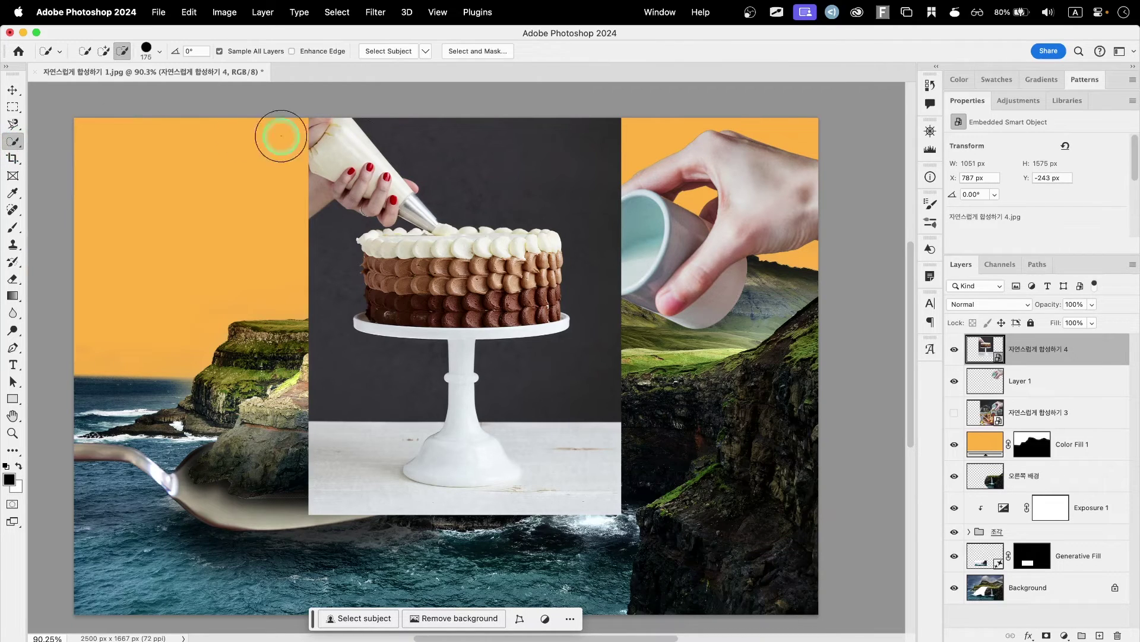
click(333, 145)
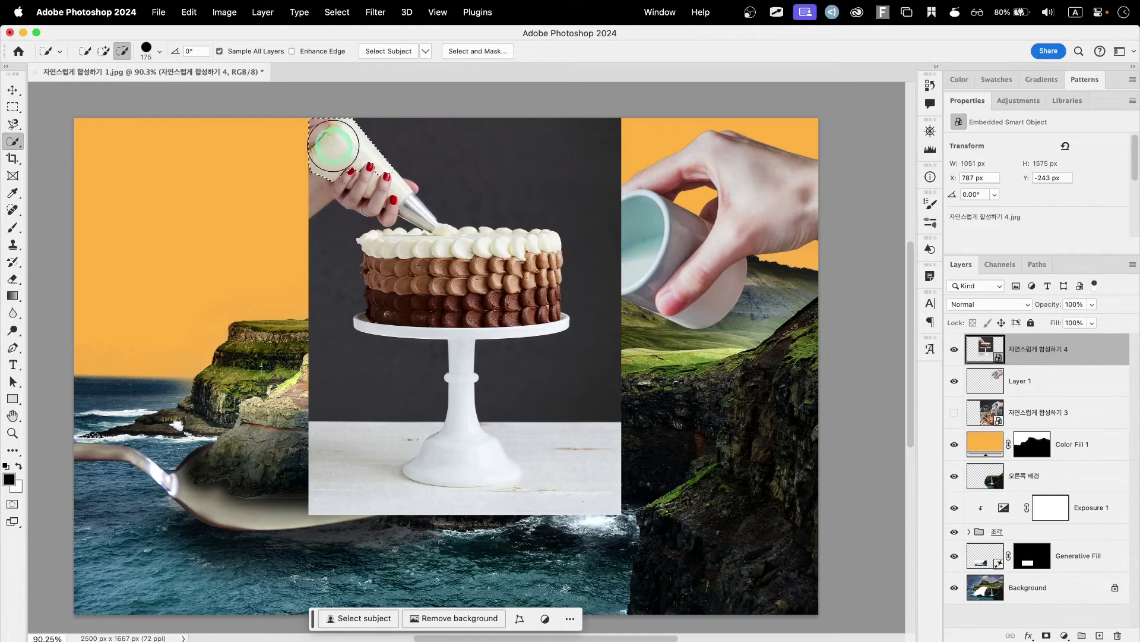
drag(326, 170, 318, 171)
Move the contextual task bar below the cake image and pin its position.
drag(211, 196, 256, 546)
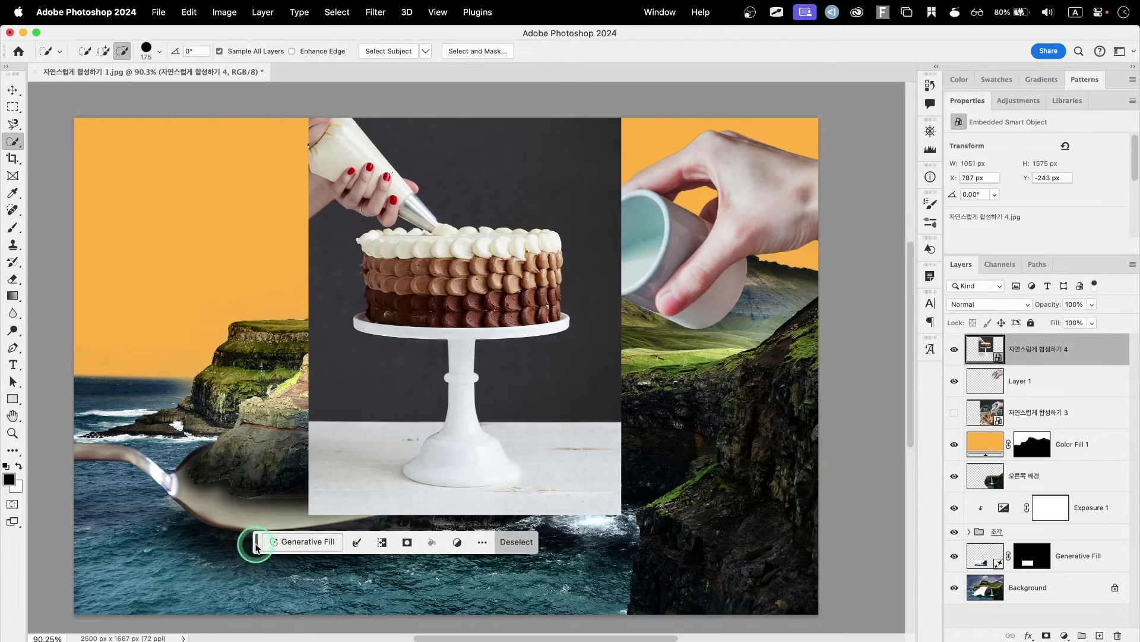
click(483, 543)
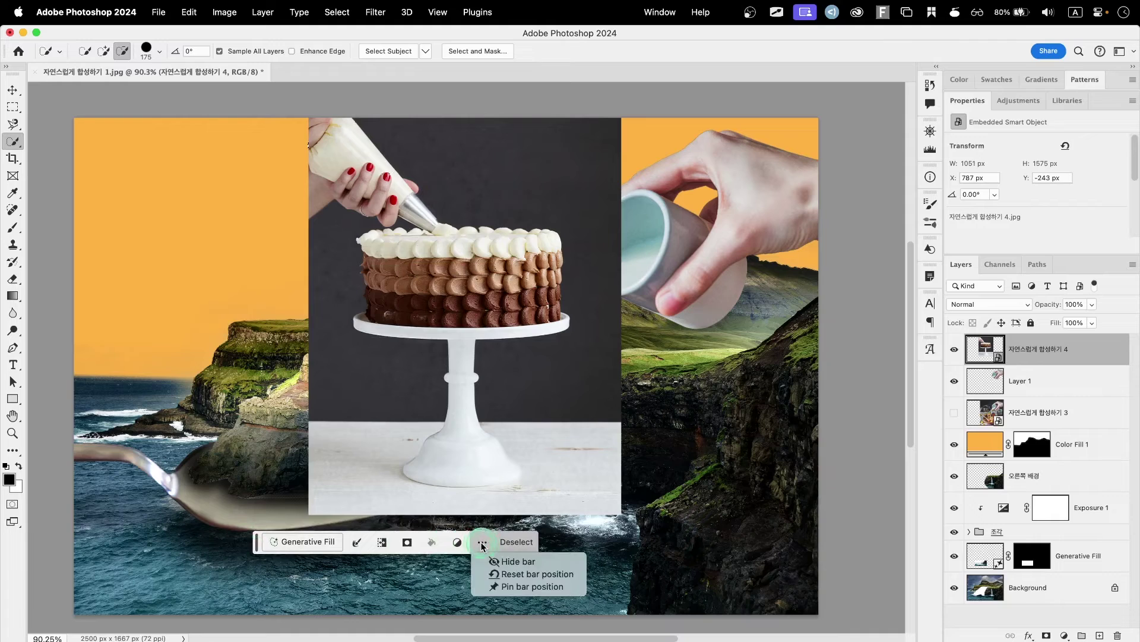
click(506, 587)
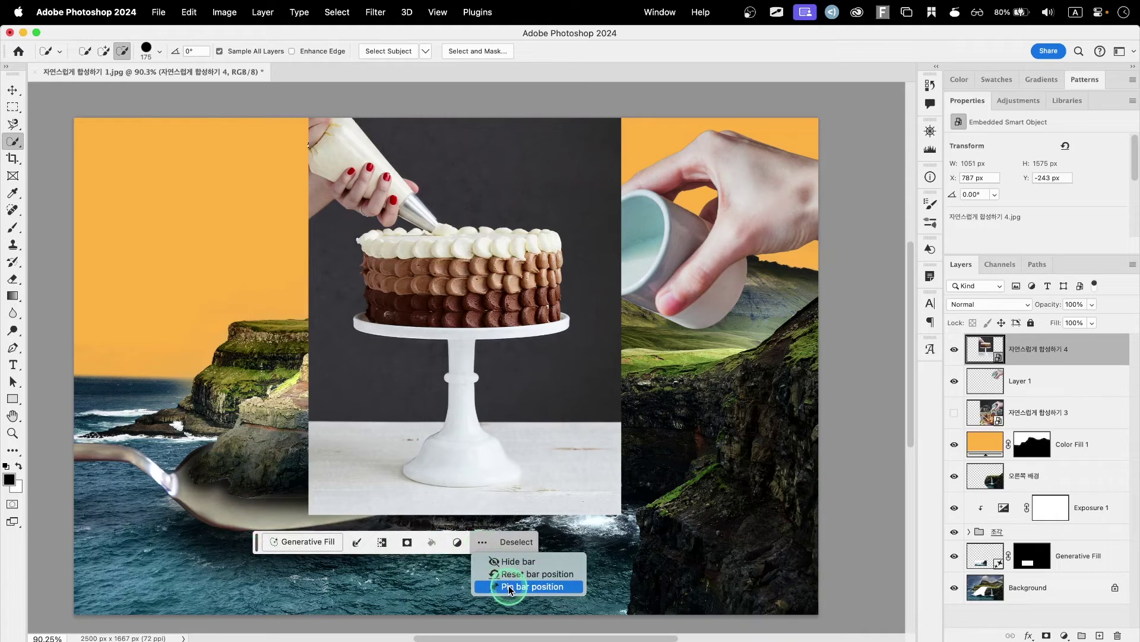
click(509, 587)
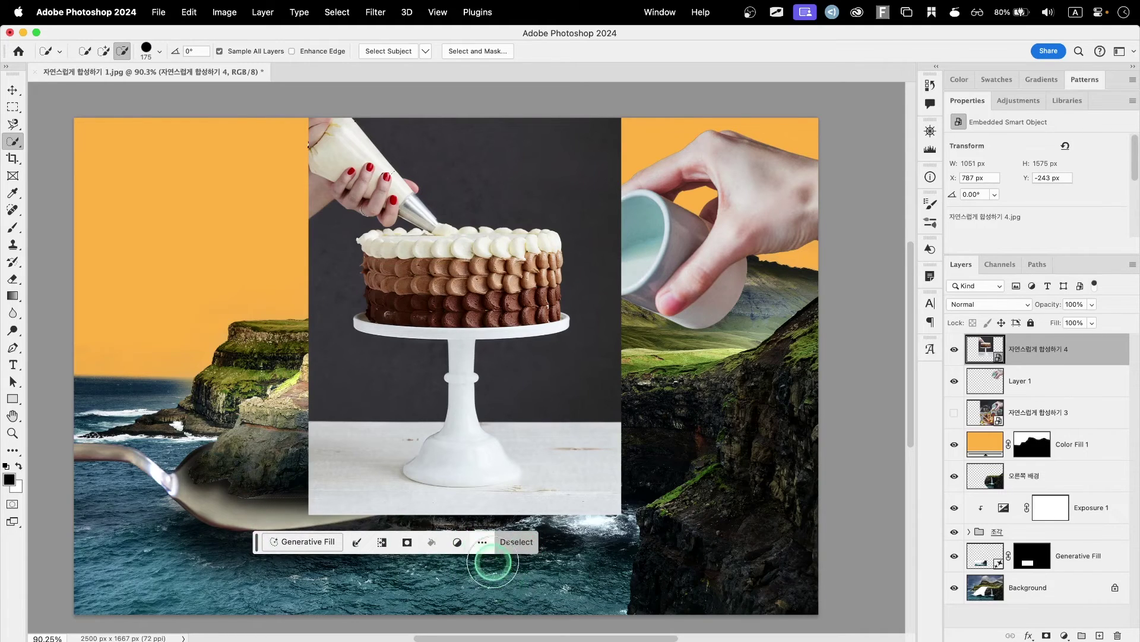
Select the hand, piping bag and metal nozzle with Quick Selection in add mode, reducing the brush size to 45.
click(106, 56)
drag(357, 151, 316, 157)
key(bracketleft)
key(bracketleft)
key(bracketleft)
key(bracketleft)
key(bracketleft)
key(bracketleft)
key(bracketleft)
key(bracketleft)
key(bracketleft)
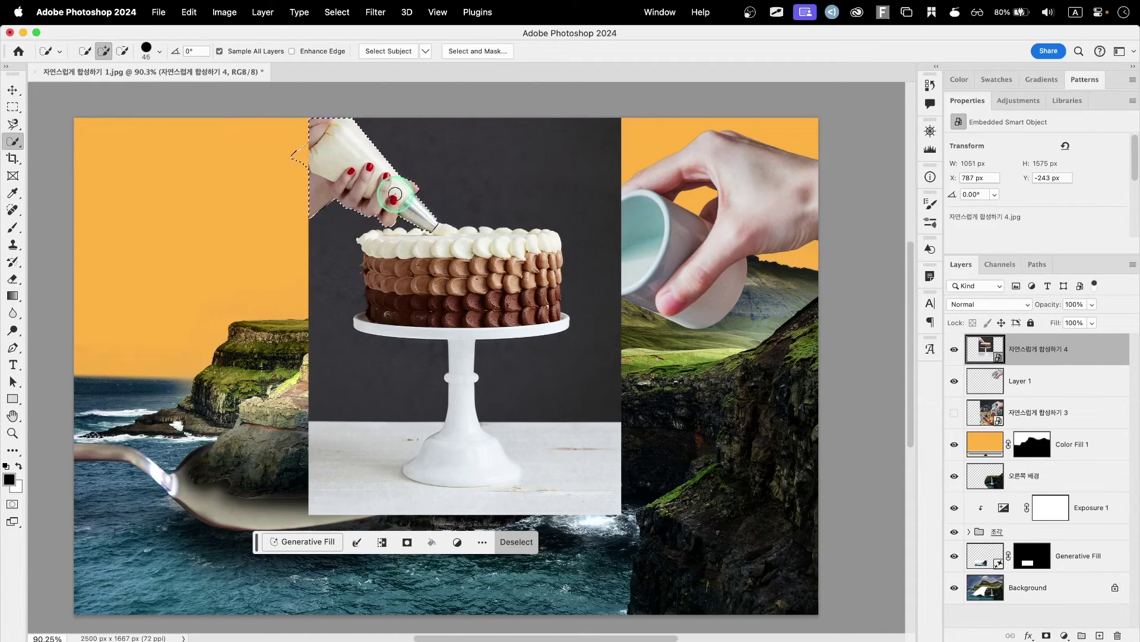
drag(423, 212, 436, 218)
Extend the selection over the nozzle tip and the dollop of cream beneath it, reducing the brush size to 15.
scroll(437, 218, up, 5)
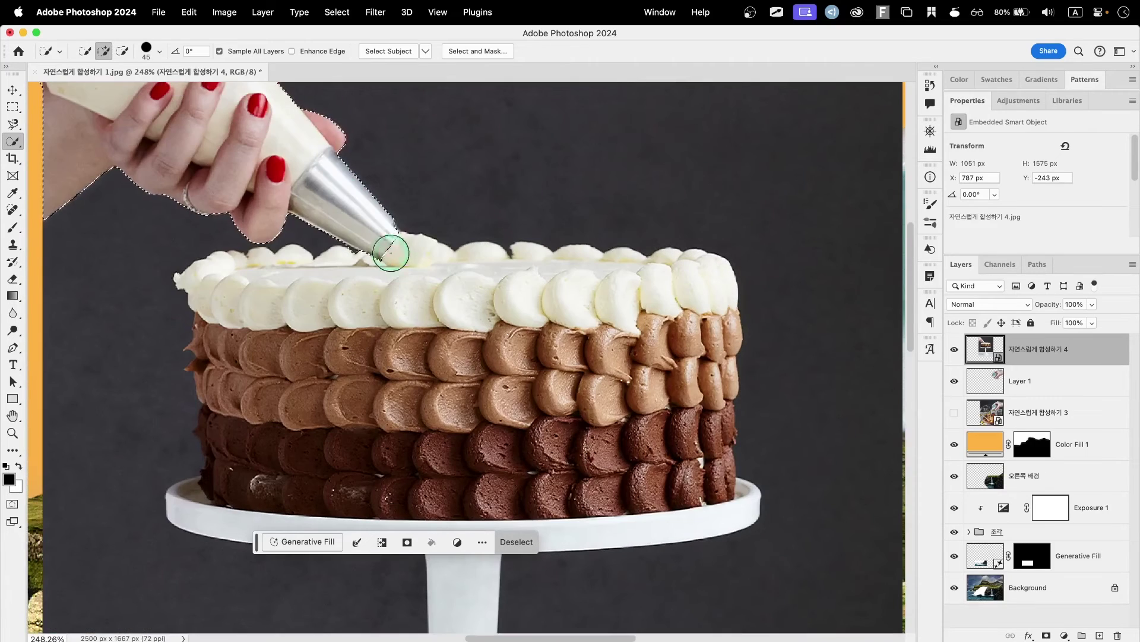
mouse_move(391, 253)
mouse_down()
mouse_move(399, 234)
mouse_move(433, 247)
mouse_move(414, 261)
mouse_move(382, 247)
mouse_move(395, 250)
mouse_up()
key(bracketleft)
key(bracketleft)
key(bracketleft)
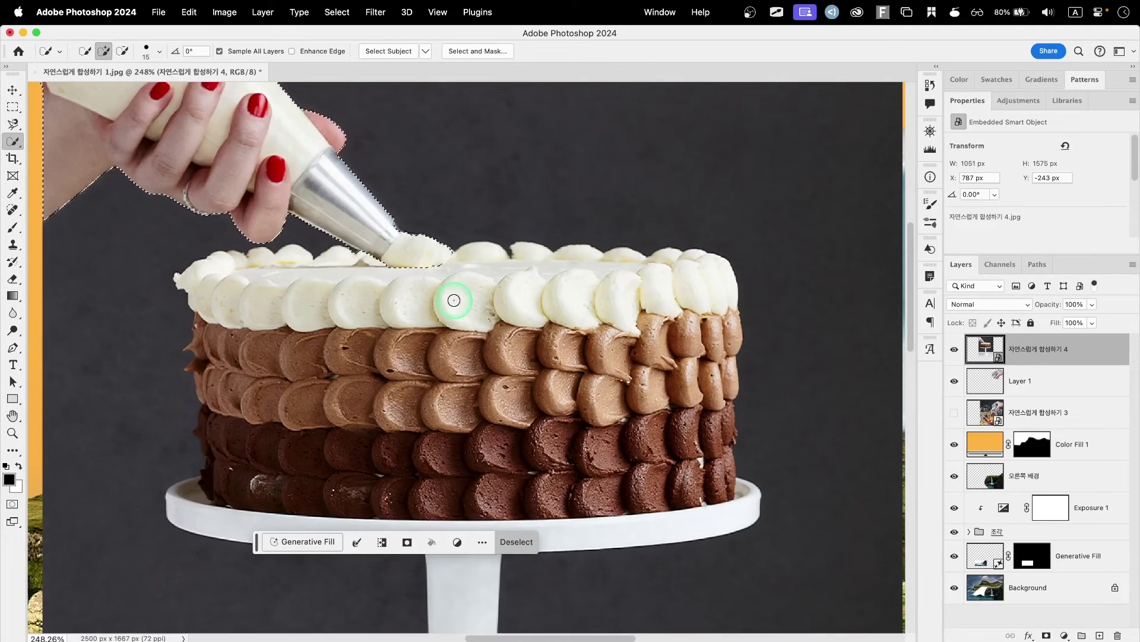
Add a layer mask to the 자연스럽게 합성하기 4 layer that keeps only the hand, piping bag and cream.
scroll(453, 301, down, 4)
scroll(453, 300, down, 2)
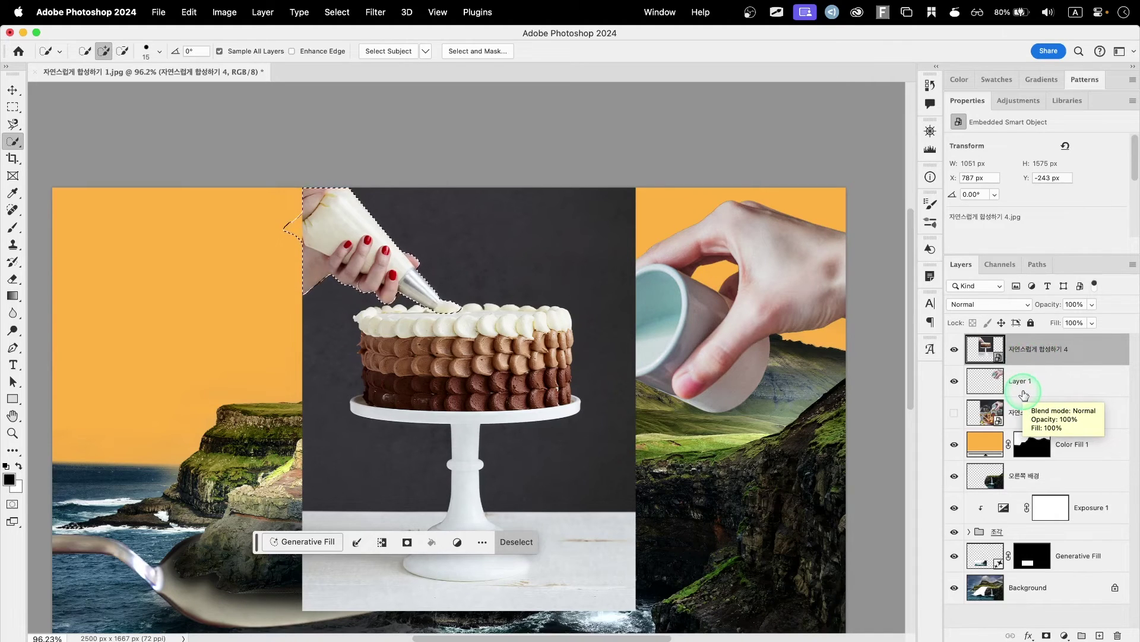
click(1046, 636)
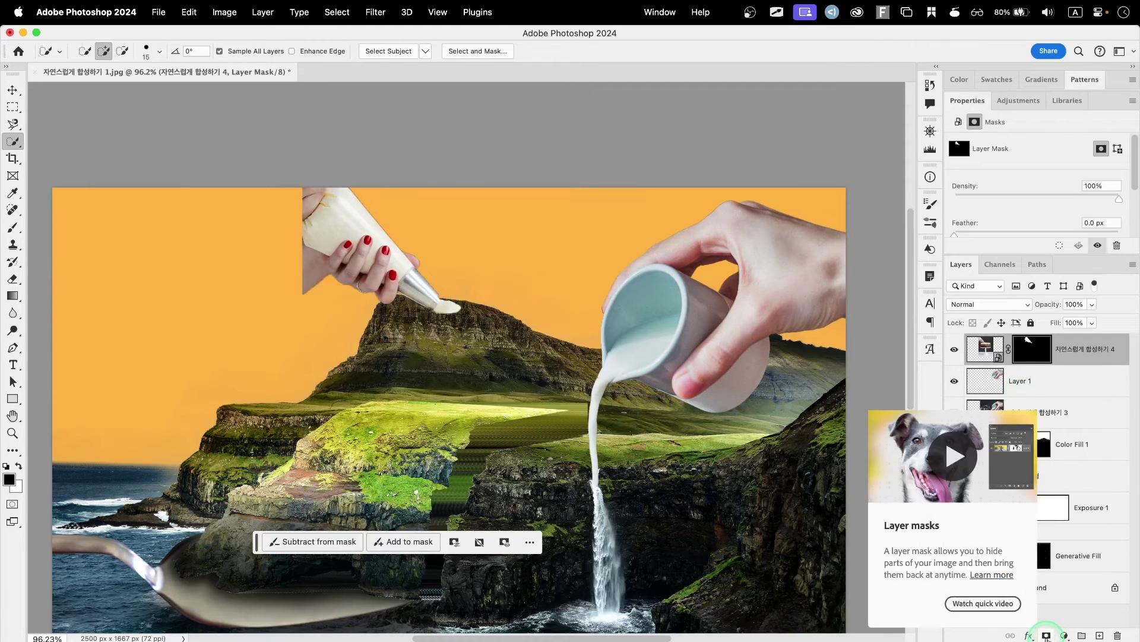
click(1032, 350)
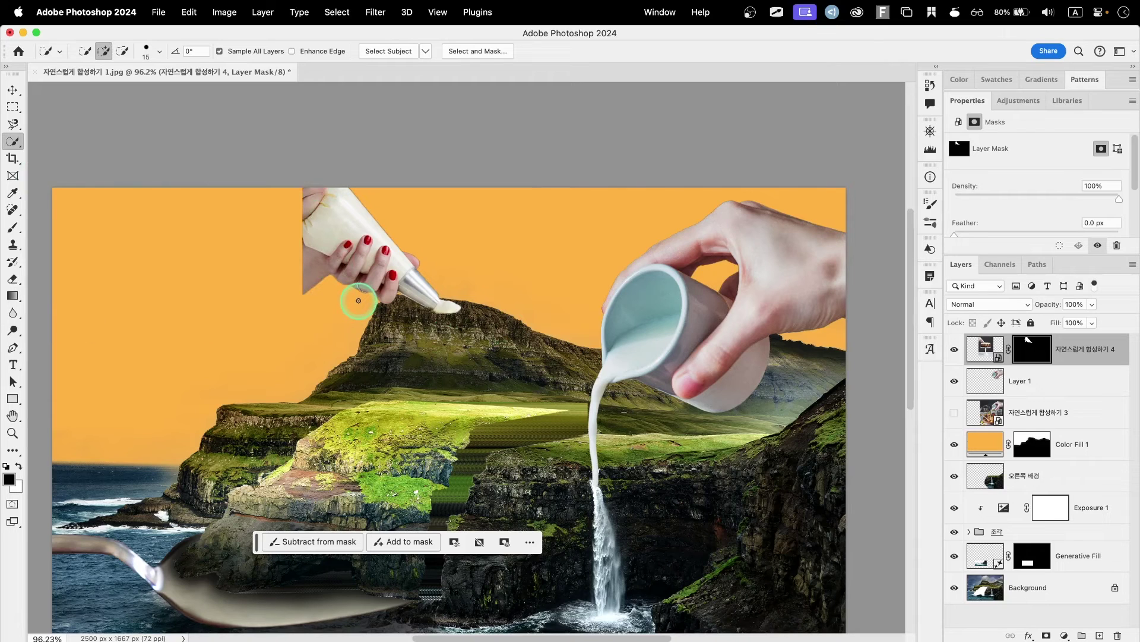
Marquee-select the orange sky beside the piping hand, overlapping its cut-off arm, and target the layer's image instead of its mask.
click(10, 113)
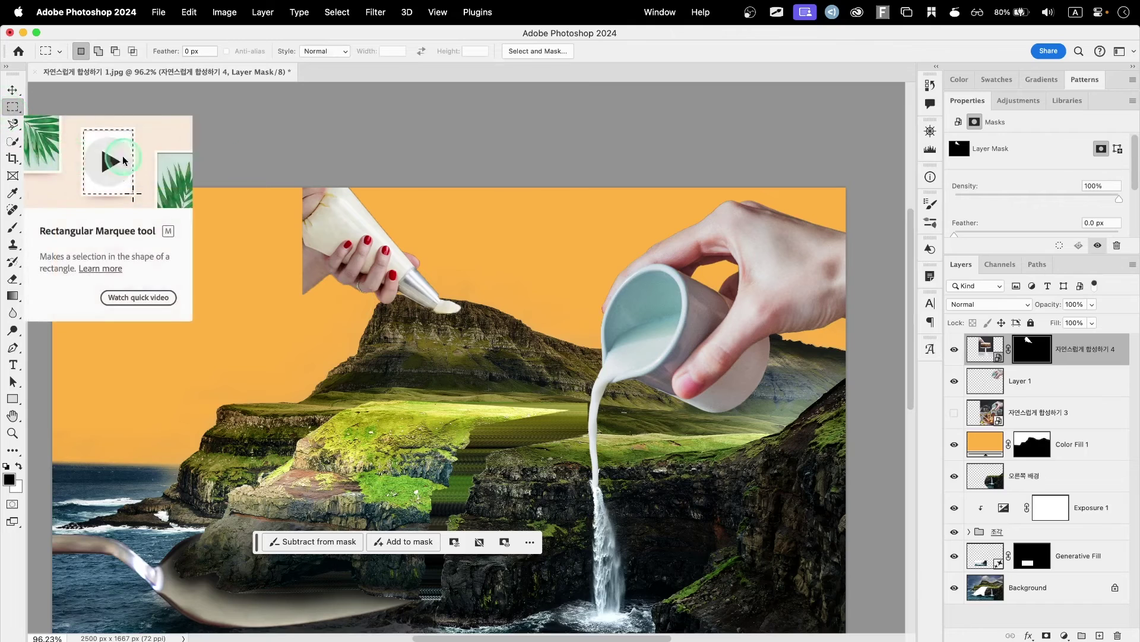
click(76, 167)
drag(39, 169, 314, 374)
key(super+2)
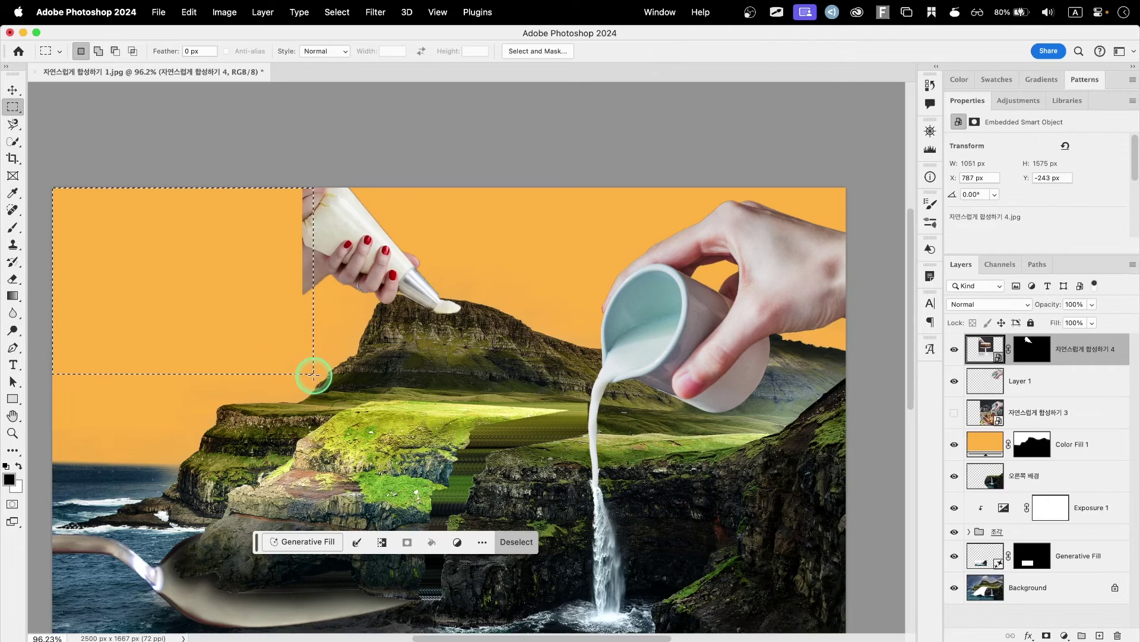
Run Generative Fill on the selected area with the prompt 손 to complete the cut-off arms of the piping hands.
click(295, 543)
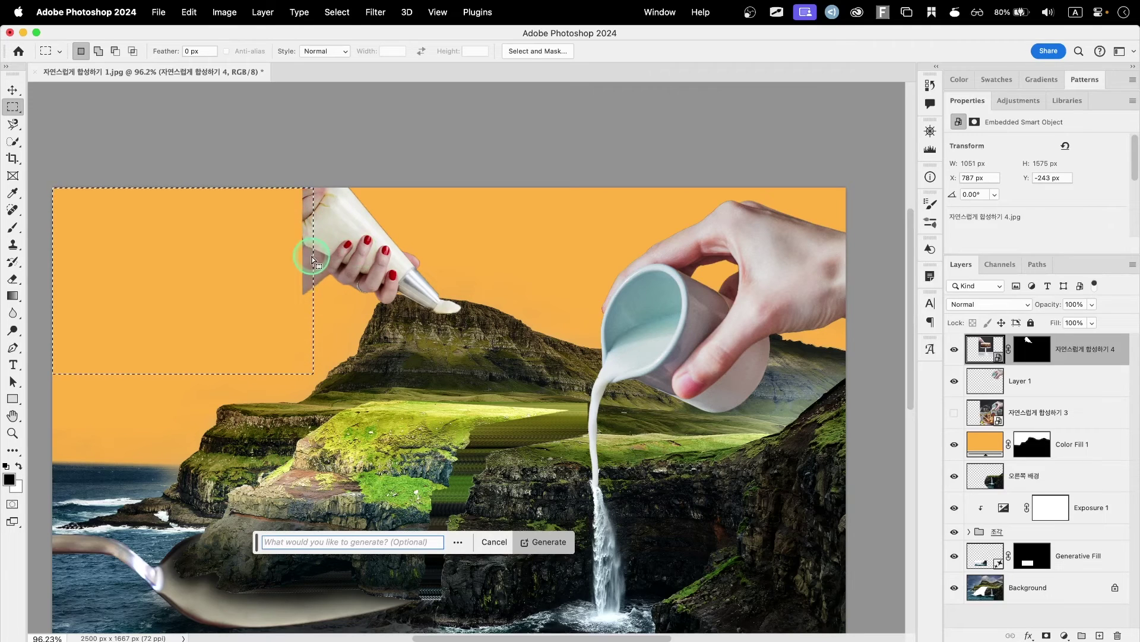
click(311, 545)
text(t)
key(BackSpace)
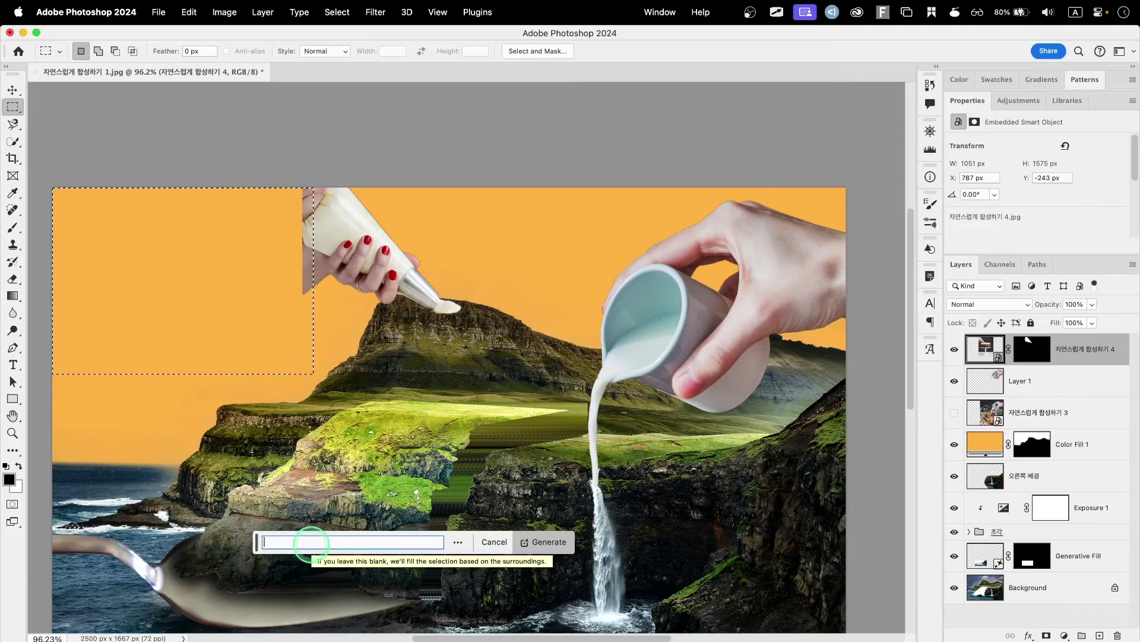
key(Caps_Lock)
text(손)
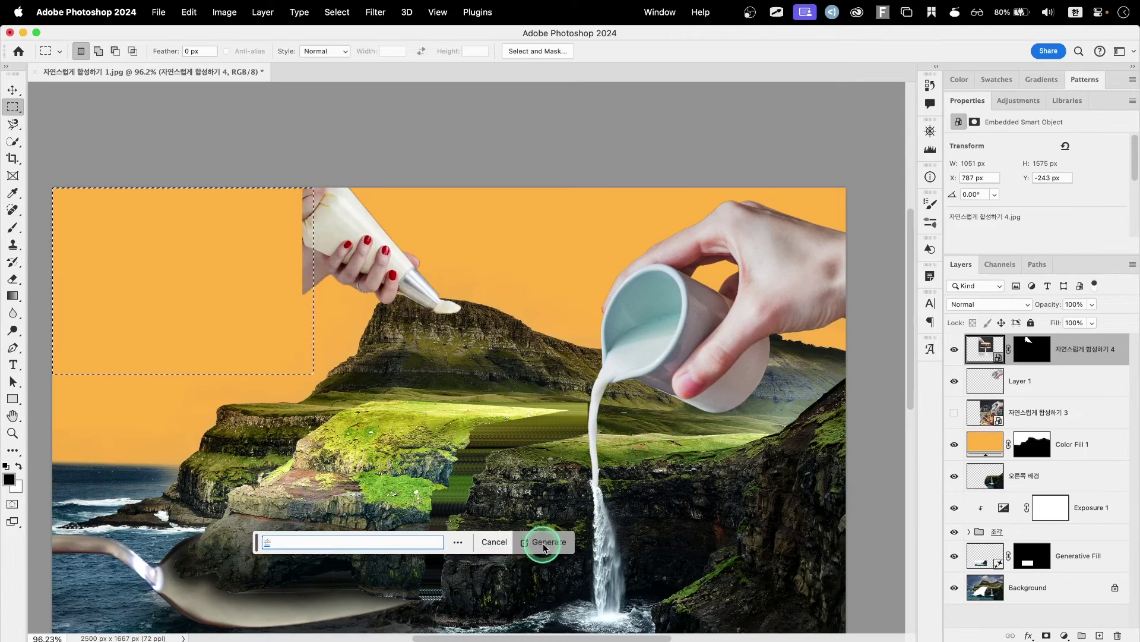
click(539, 543)
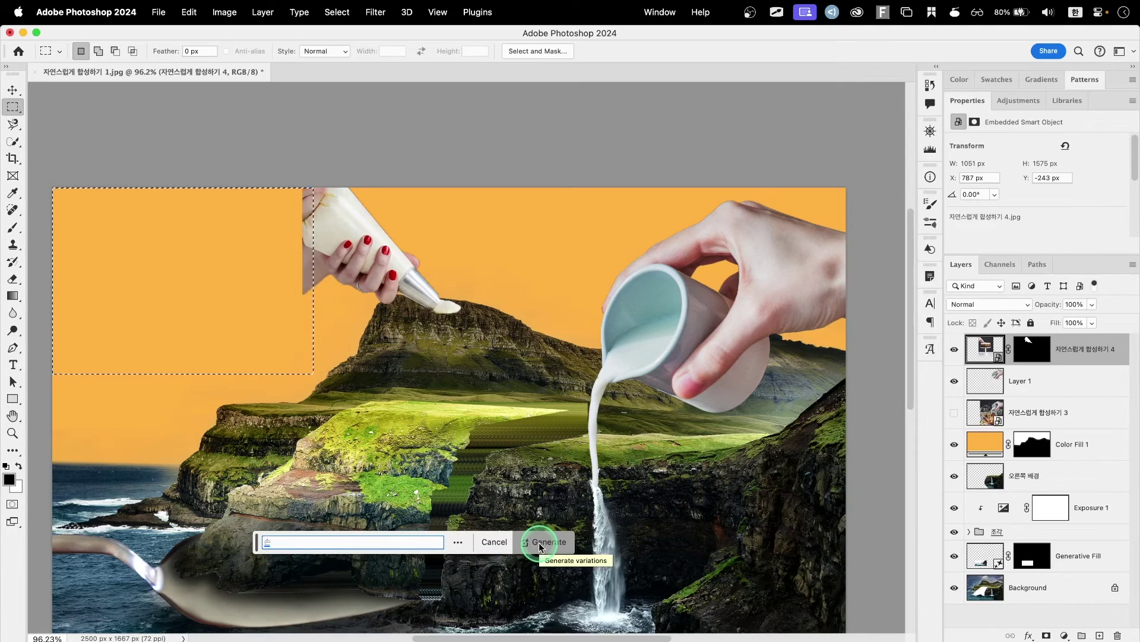
Choose the third generated variation of the arms, the one with the green bracelet.
click(1084, 221)
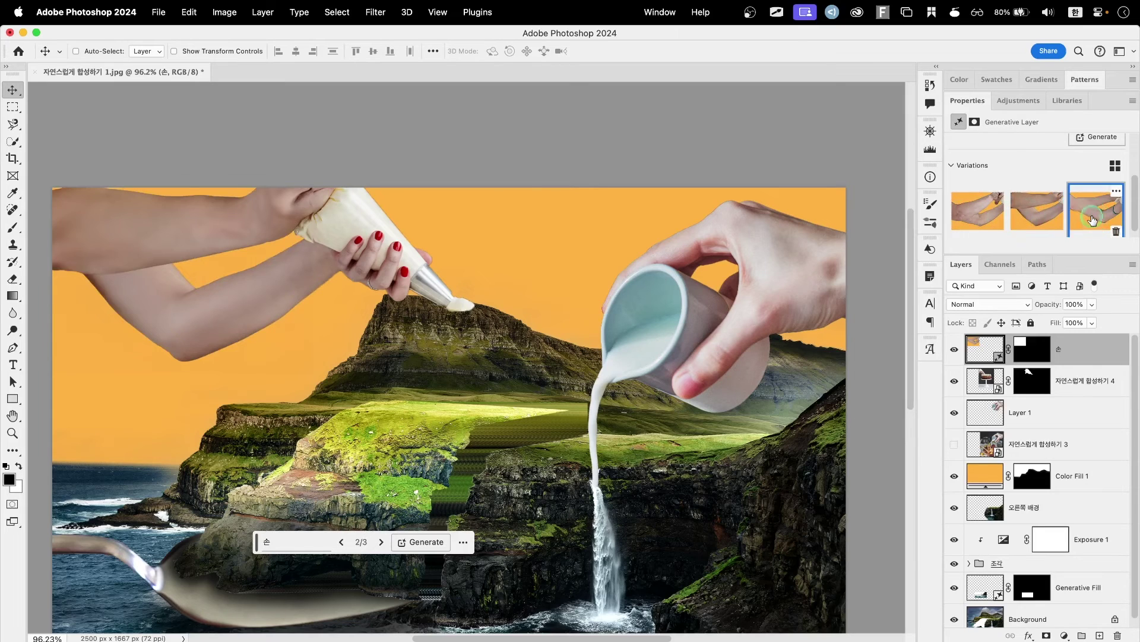
scroll(1093, 220, down, 1)
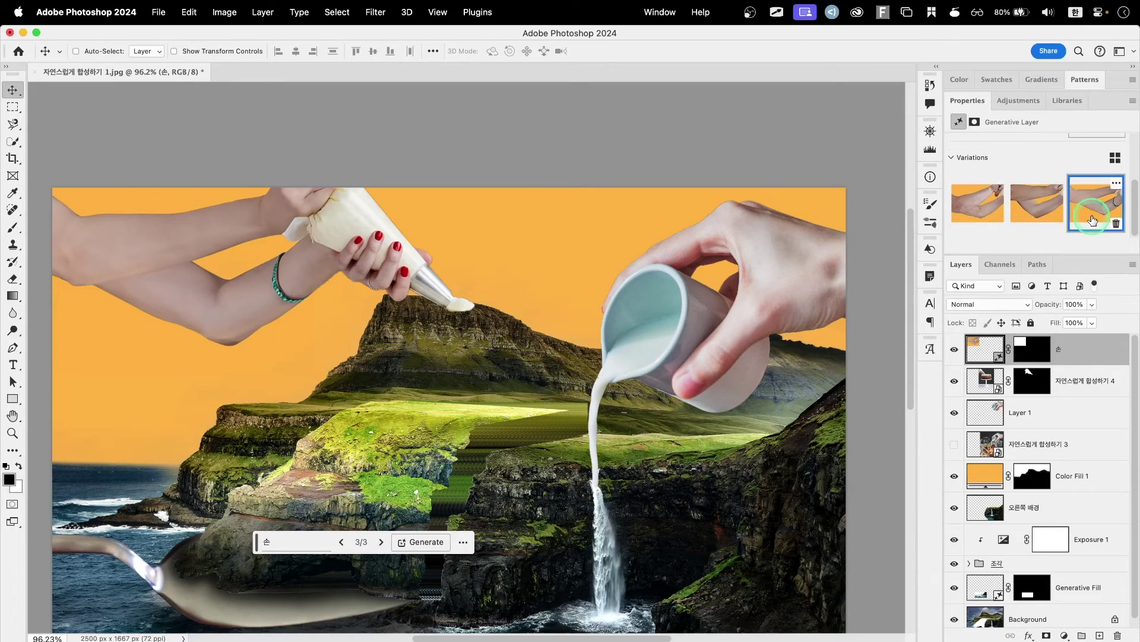
scroll(1093, 220, up, 5)
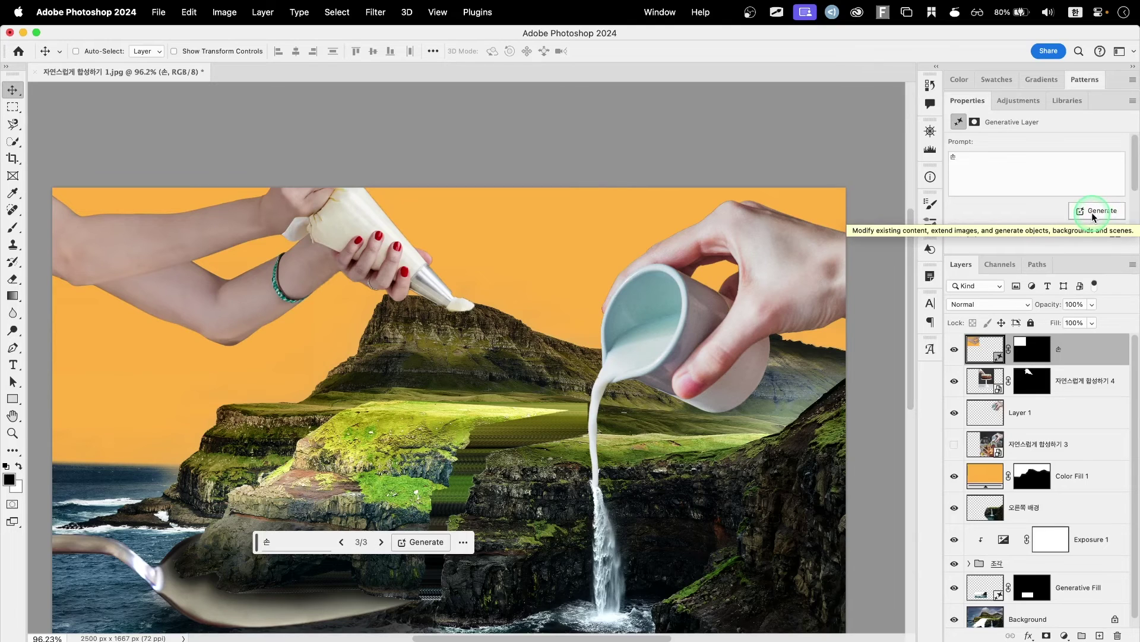
click(1092, 212)
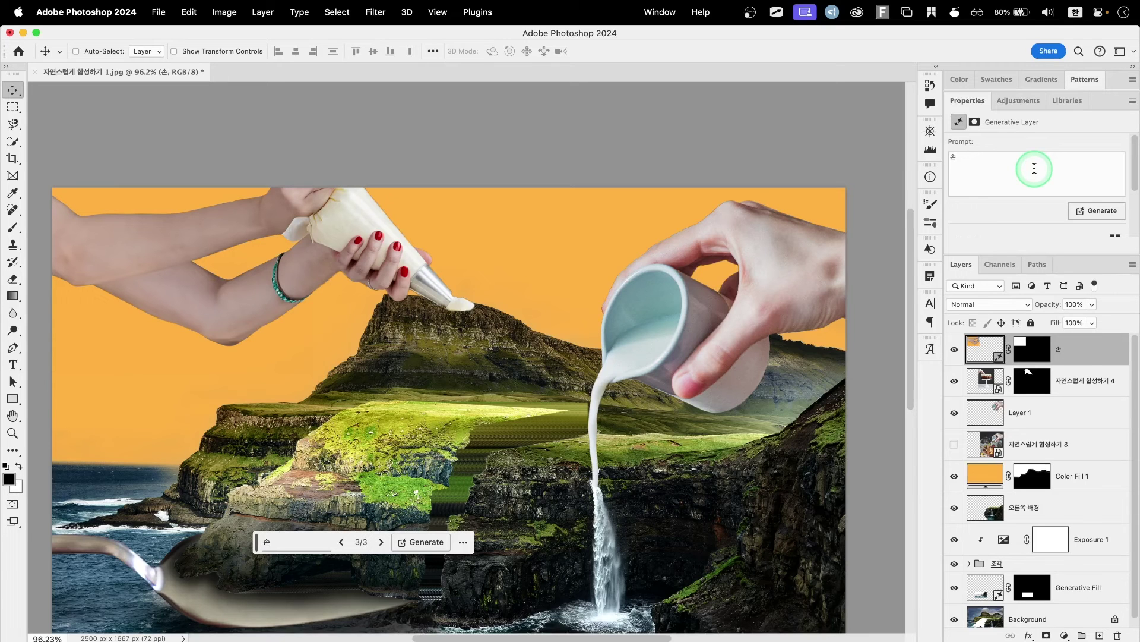
Select the 자연스럽게 합성하기 4 layer and move the contextual task bar off the image to just below it.
click(1081, 389)
key(super+0)
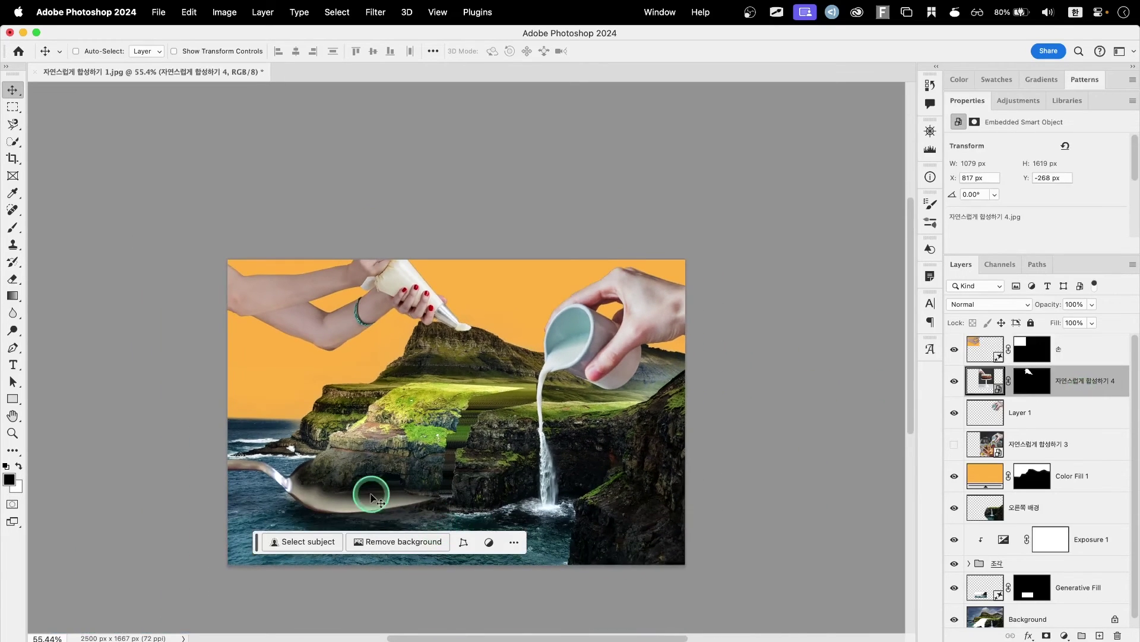
scroll(373, 511, down, 2)
drag(257, 542, 313, 567)
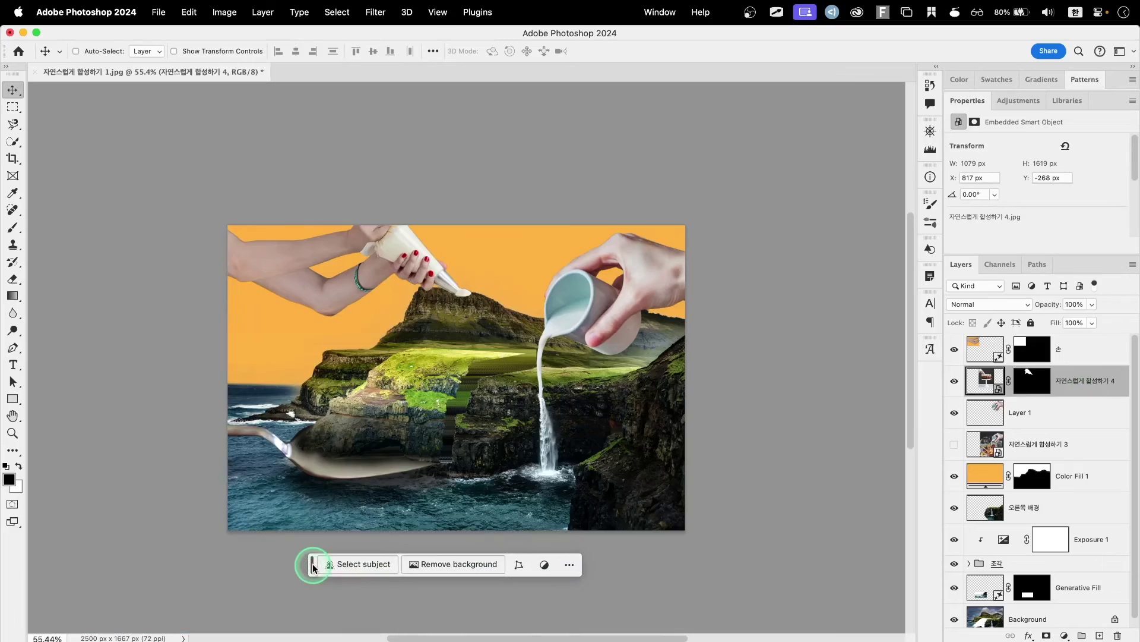